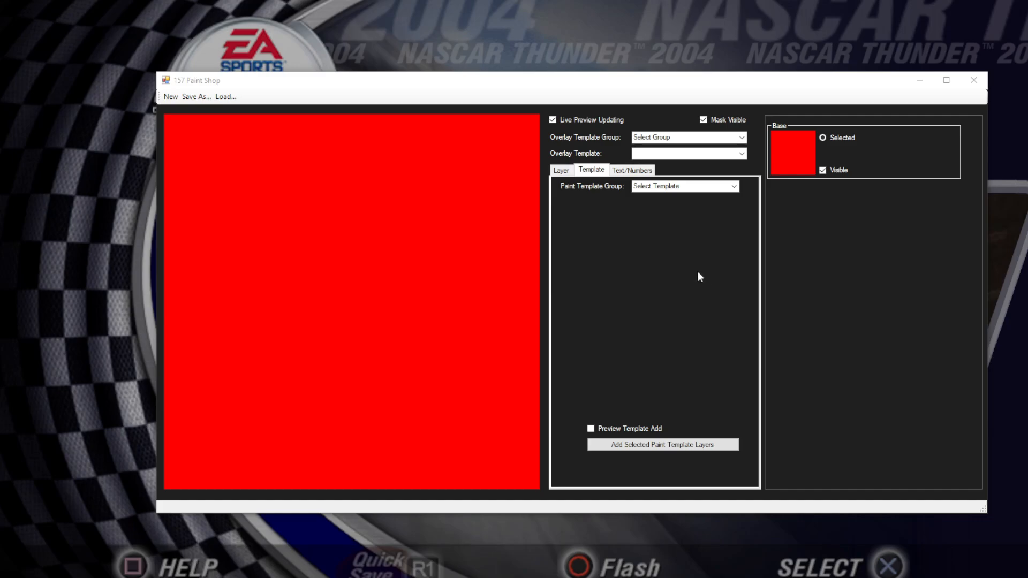
- Turn off live preview updating and set the overlay template group to 1990
drag(589, 86, 570, 79)
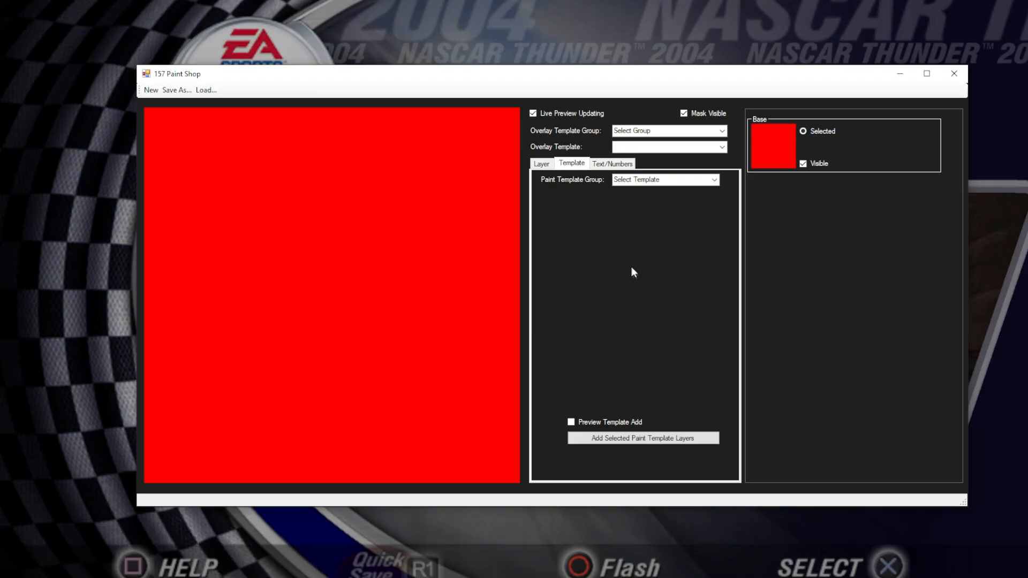
click(560, 116)
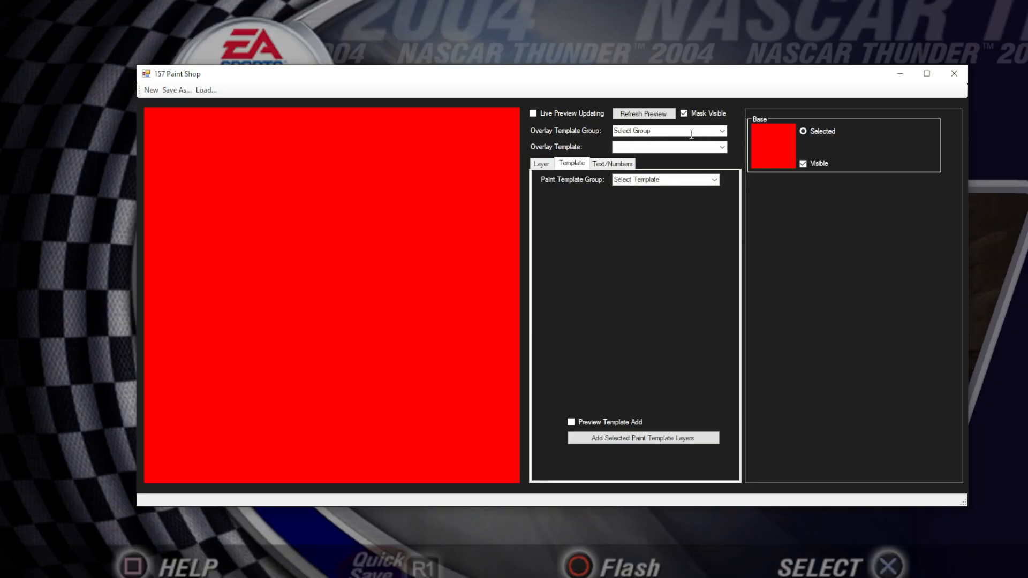
click(674, 133)
click(722, 132)
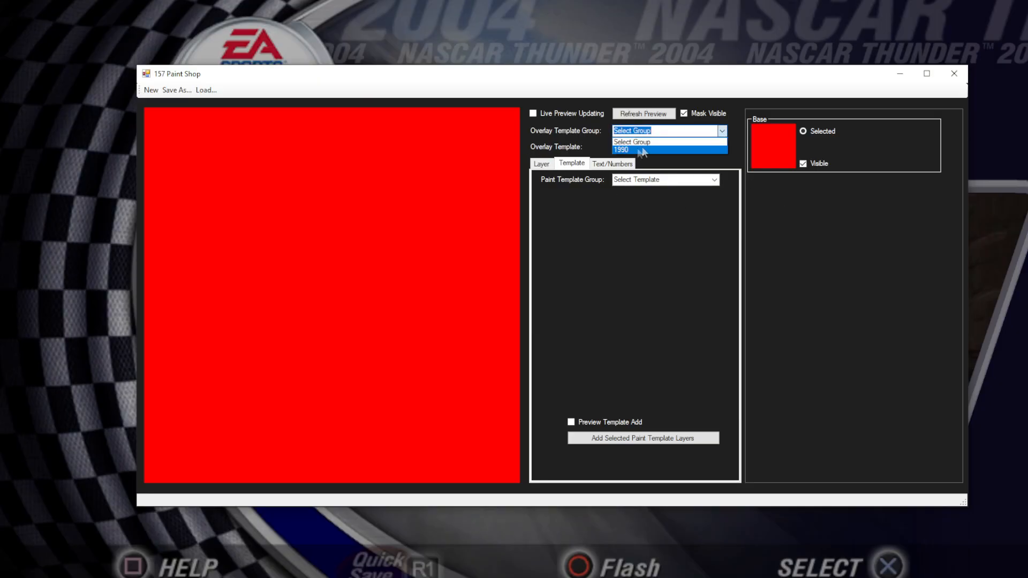
click(629, 149)
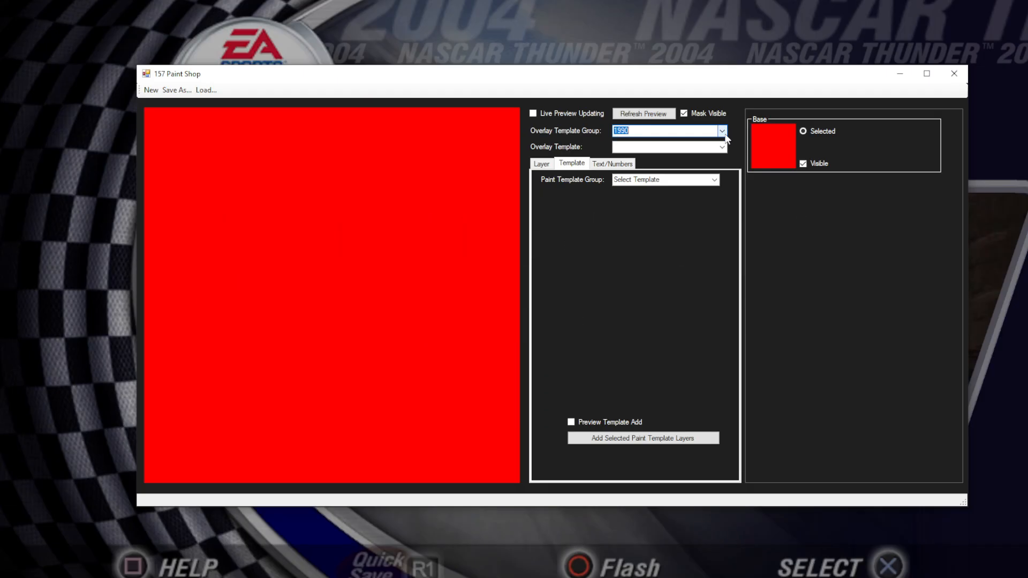
click(723, 132)
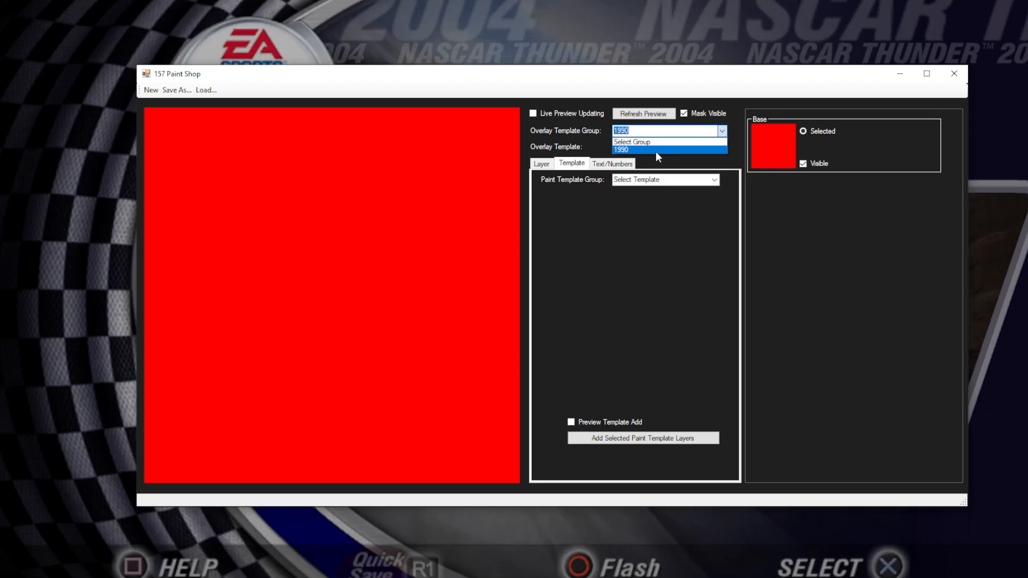
click(663, 149)
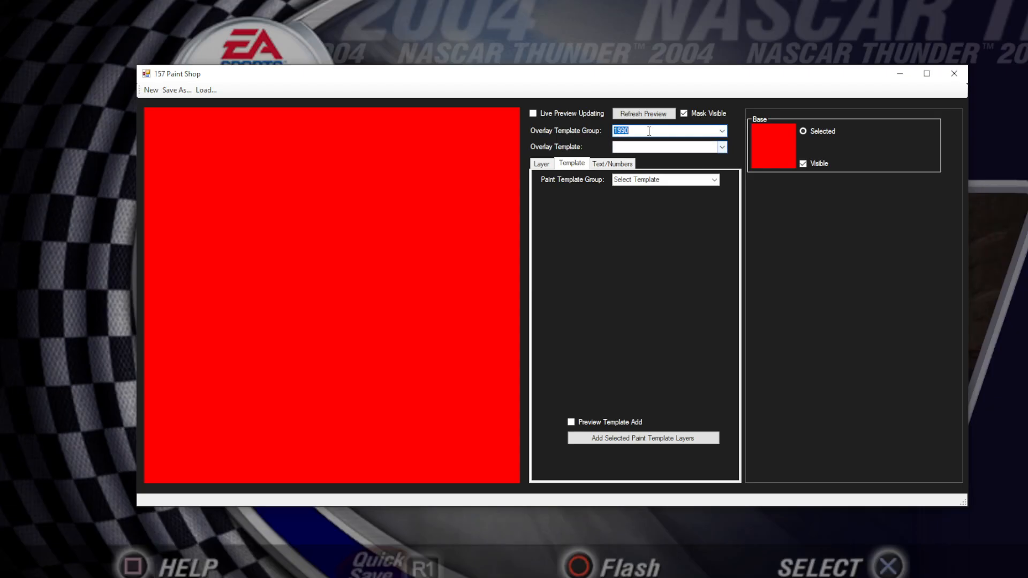
- Load the Oldsmobile overlay template and refresh the car preview
click(722, 147)
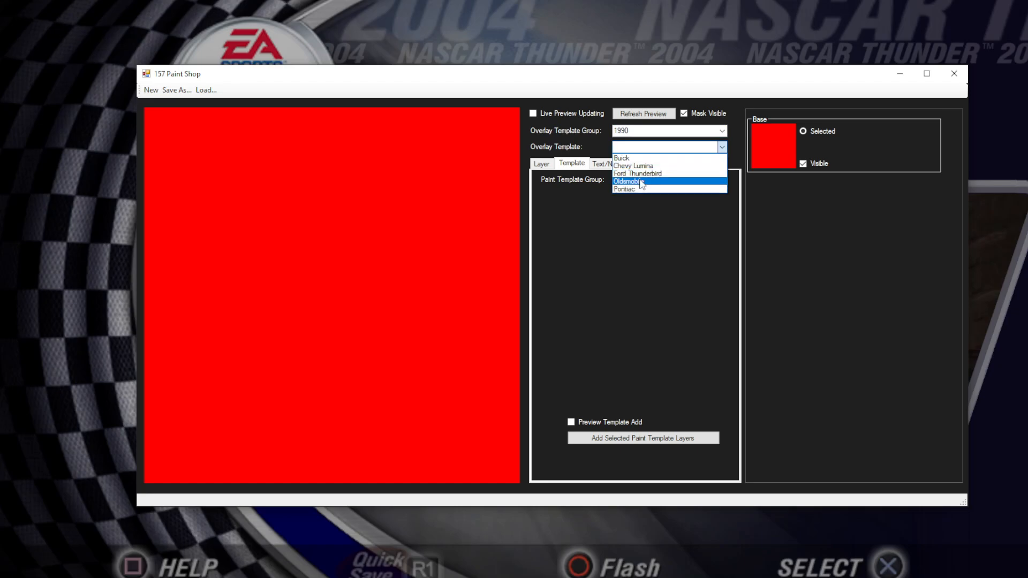
click(704, 266)
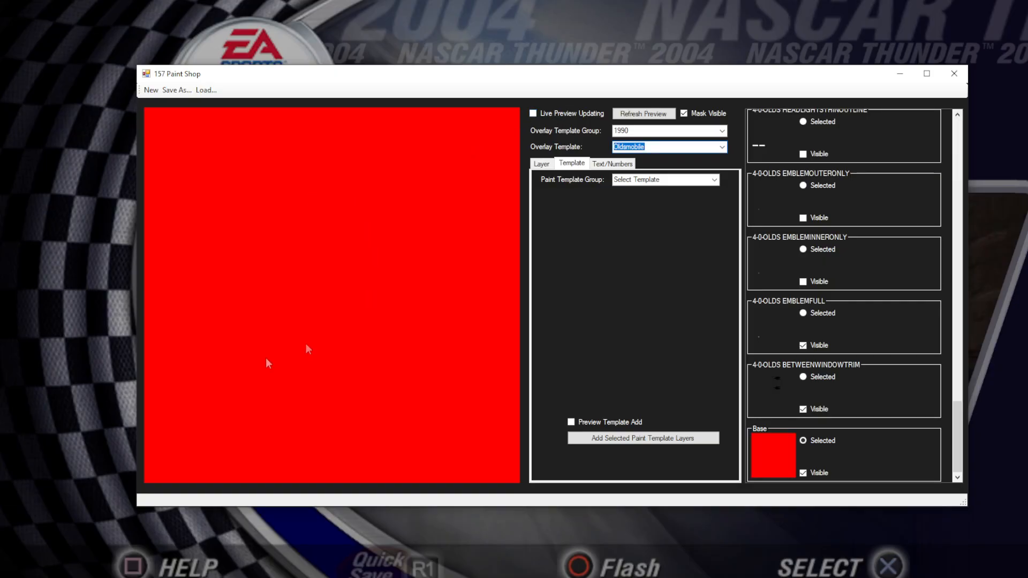
click(642, 113)
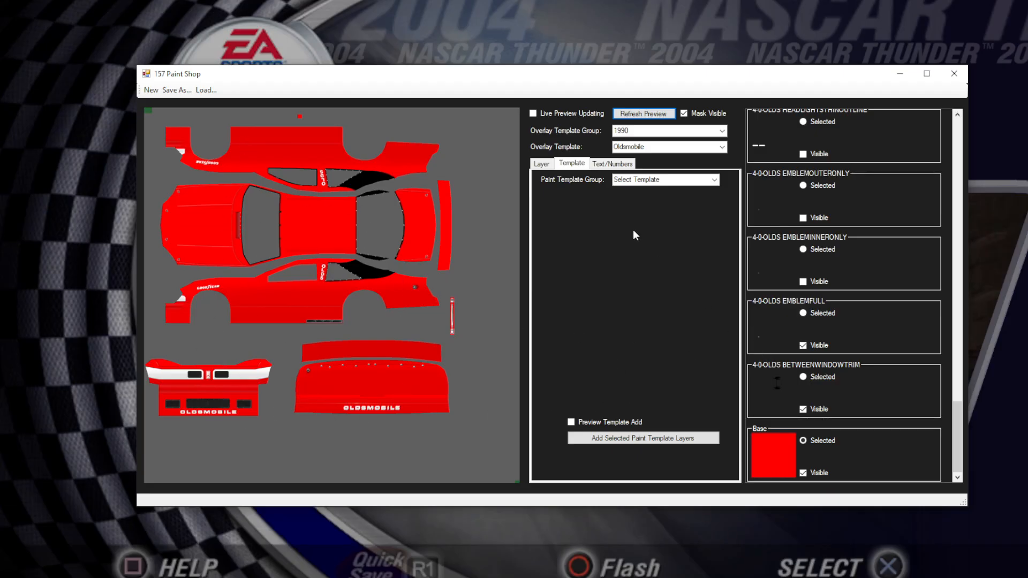
click(722, 146)
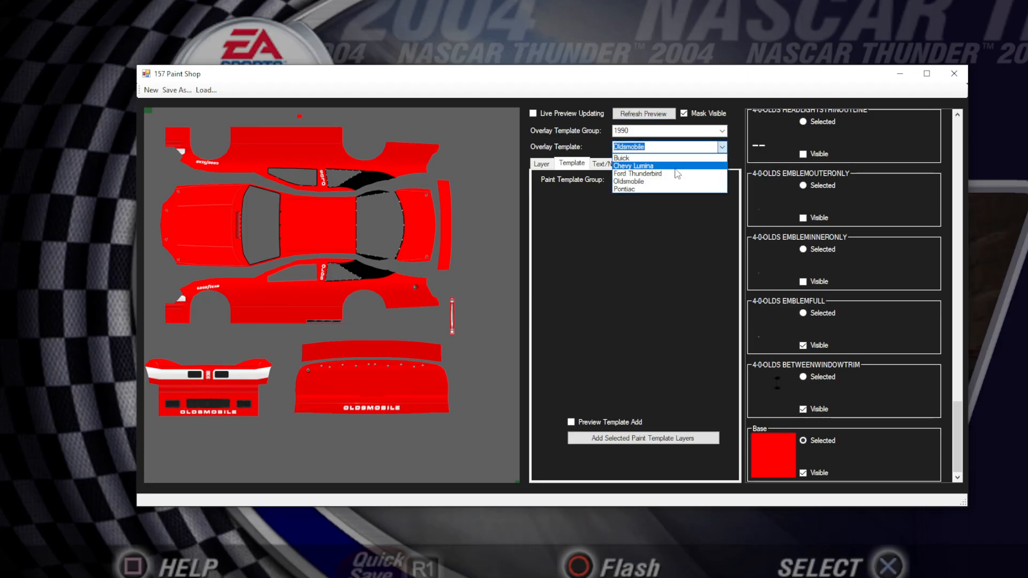
click(700, 317)
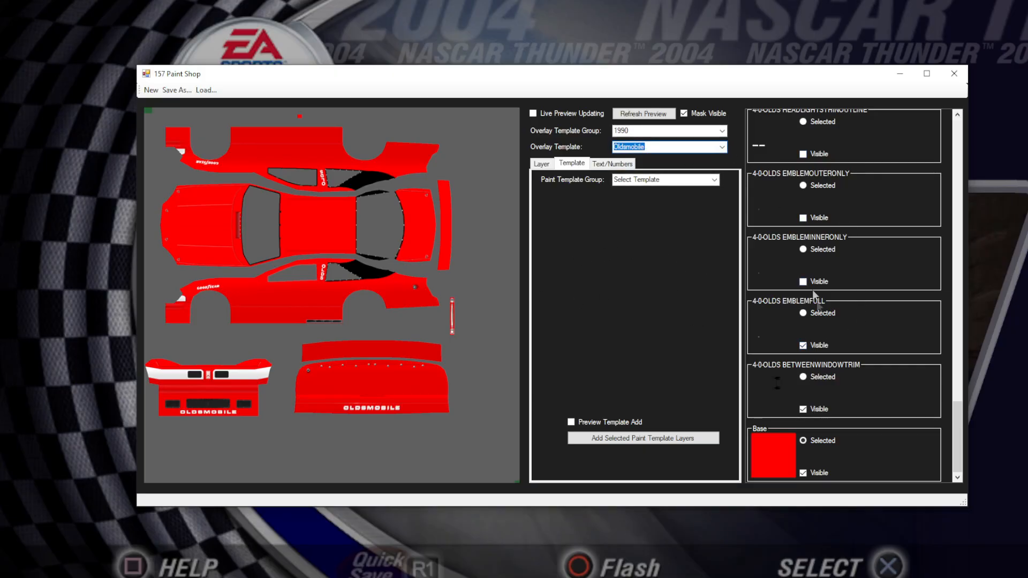
click(722, 147)
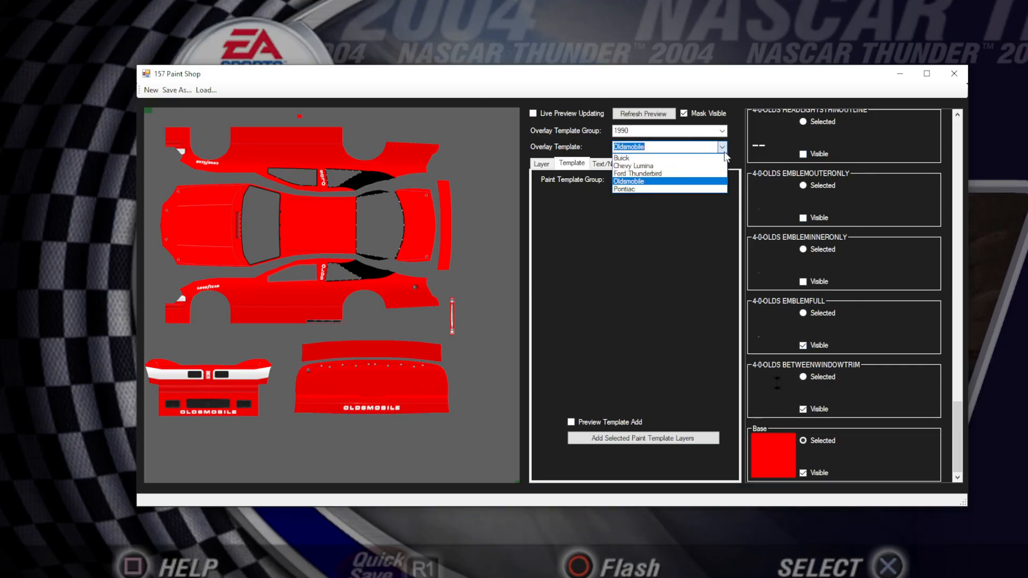
click(742, 149)
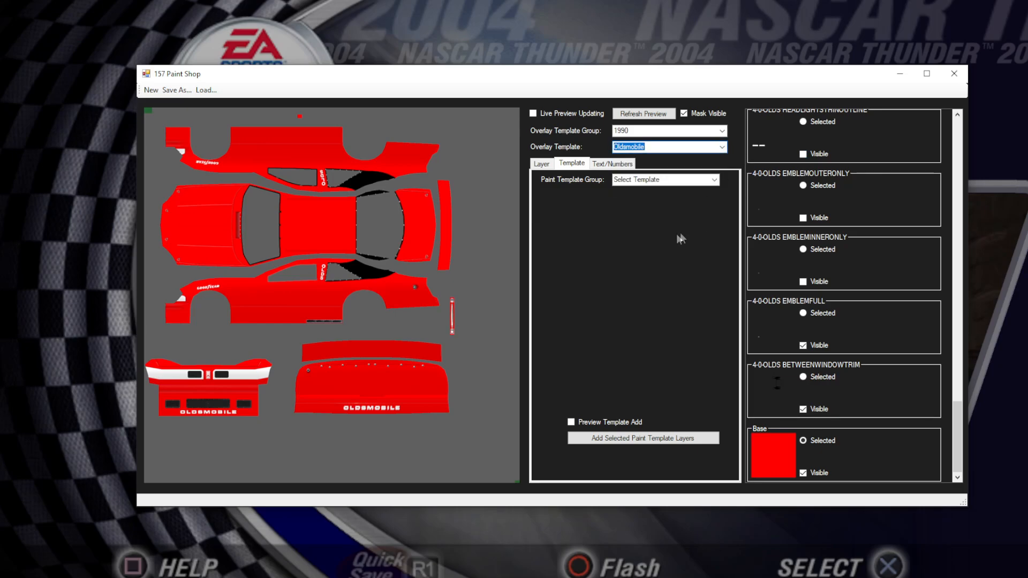
- Hide the mask and refresh the preview to view the unmasked texture, then restore the mask and refresh again
click(703, 111)
click(627, 115)
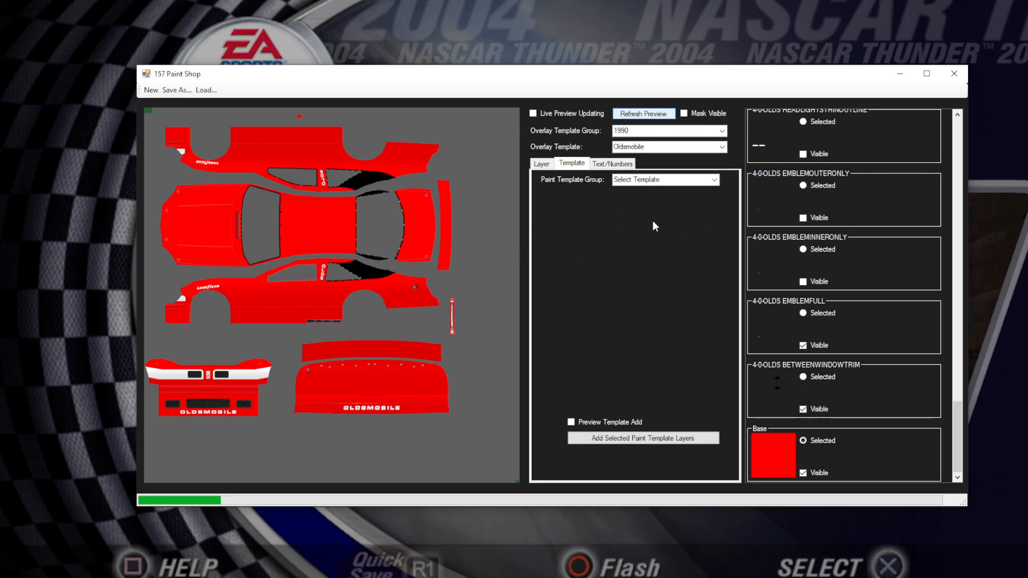
click(684, 113)
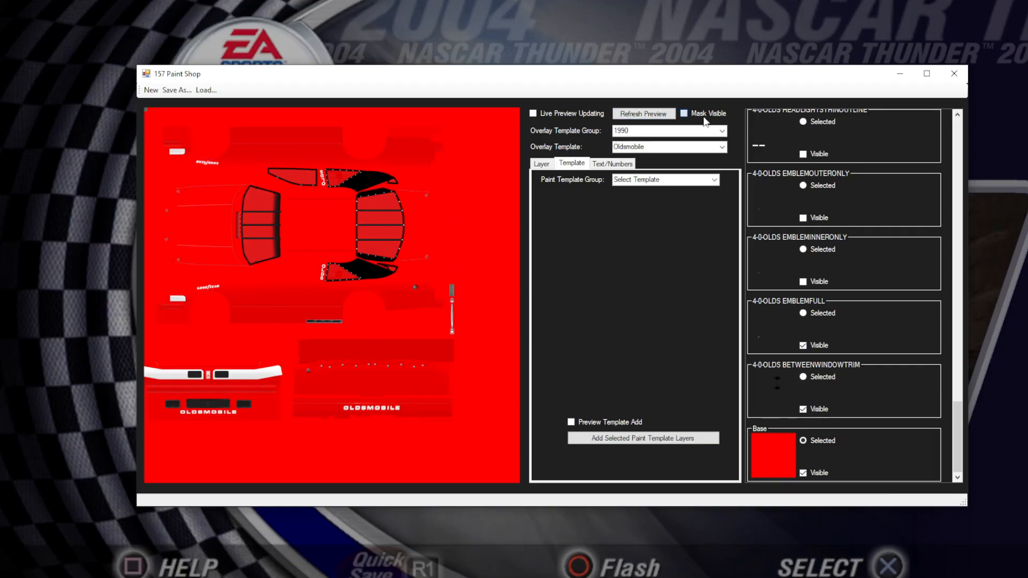
click(638, 121)
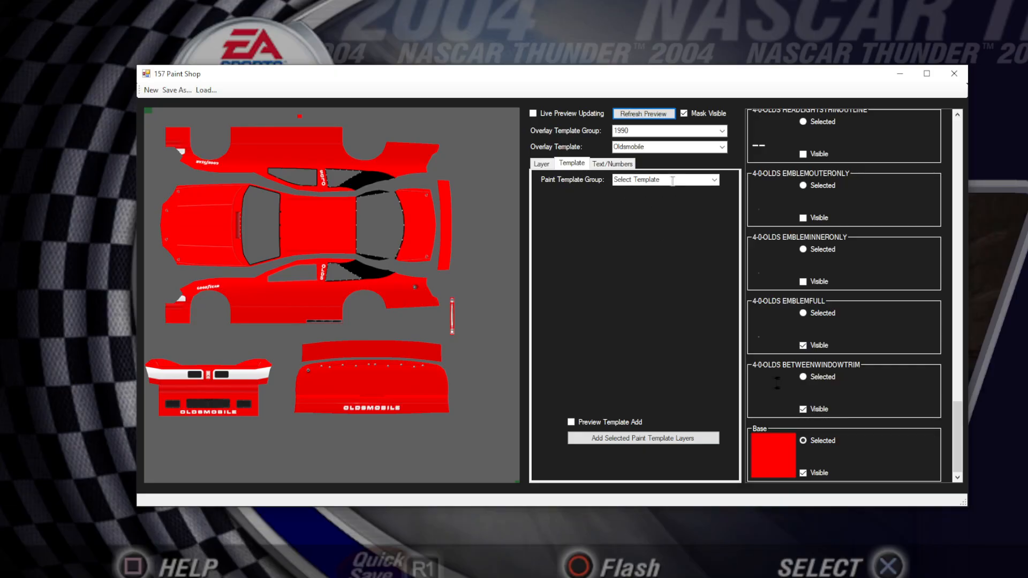
- Choose the 1990_AJ_Career paint template group
click(714, 181)
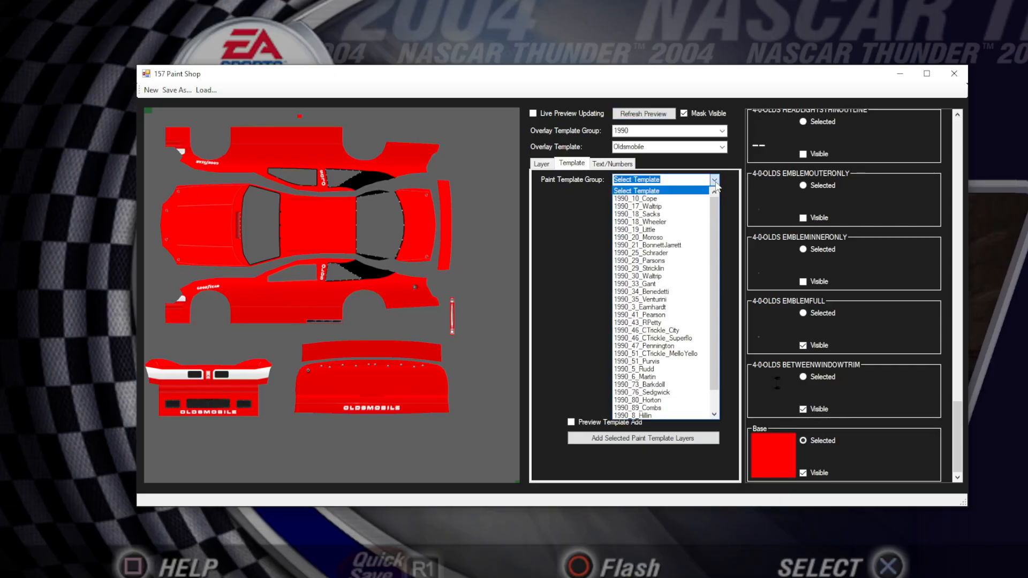
click(561, 139)
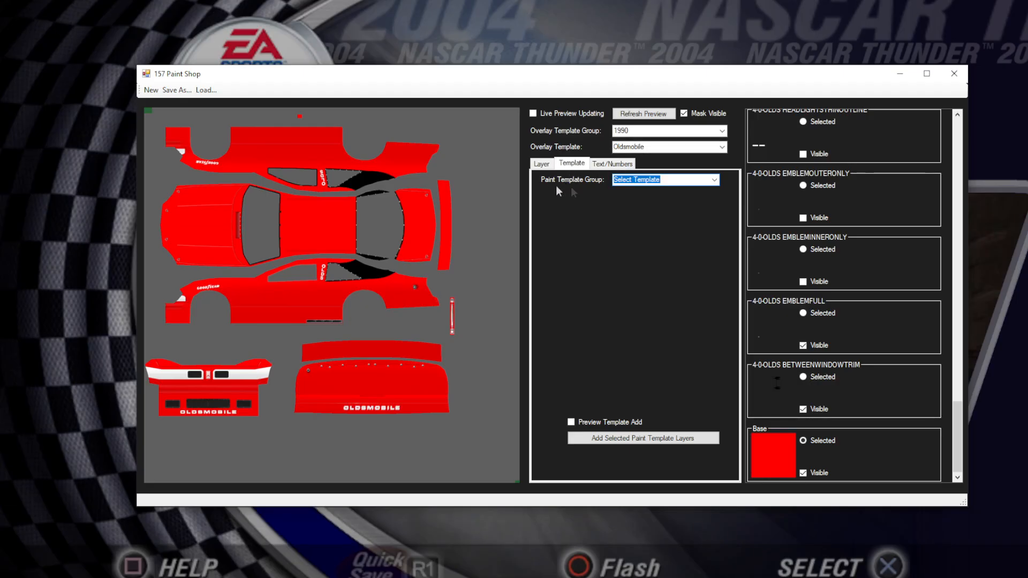
click(714, 180)
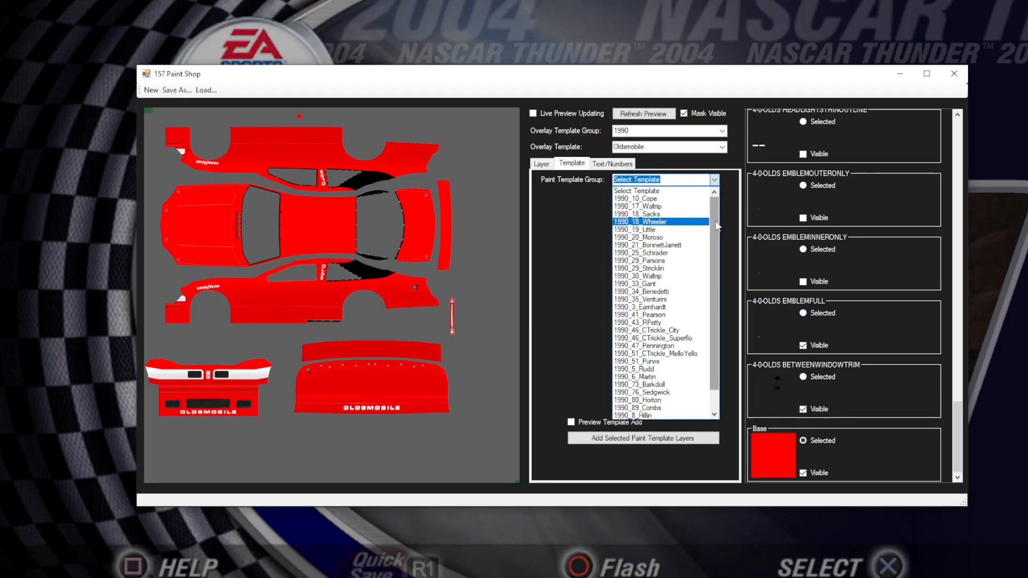
mouse_move(715, 222)
mouse_down()
mouse_move(701, 341)
mouse_move(701, 218)
mouse_up()
drag(718, 298, 717, 344)
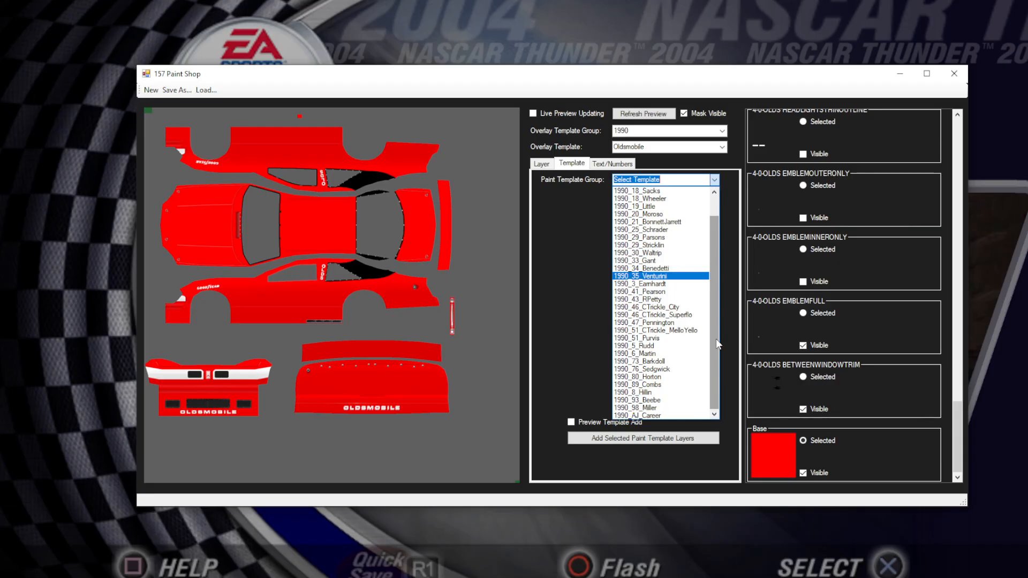
click(657, 415)
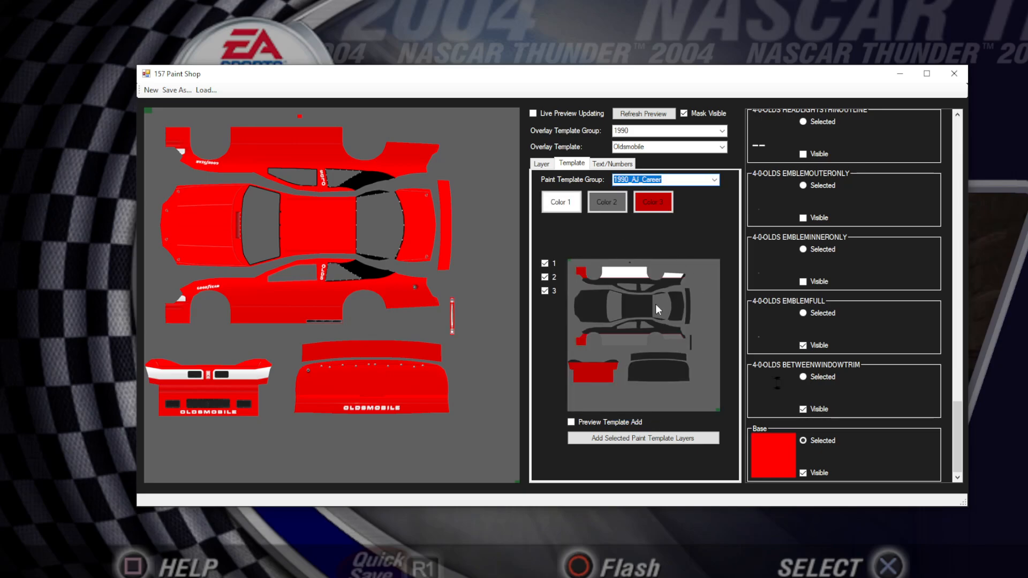
- Switch paint template layers 1, 2 and 3 off and back on to examine what each one covers
click(544, 263)
click(545, 291)
click(544, 263)
click(545, 277)
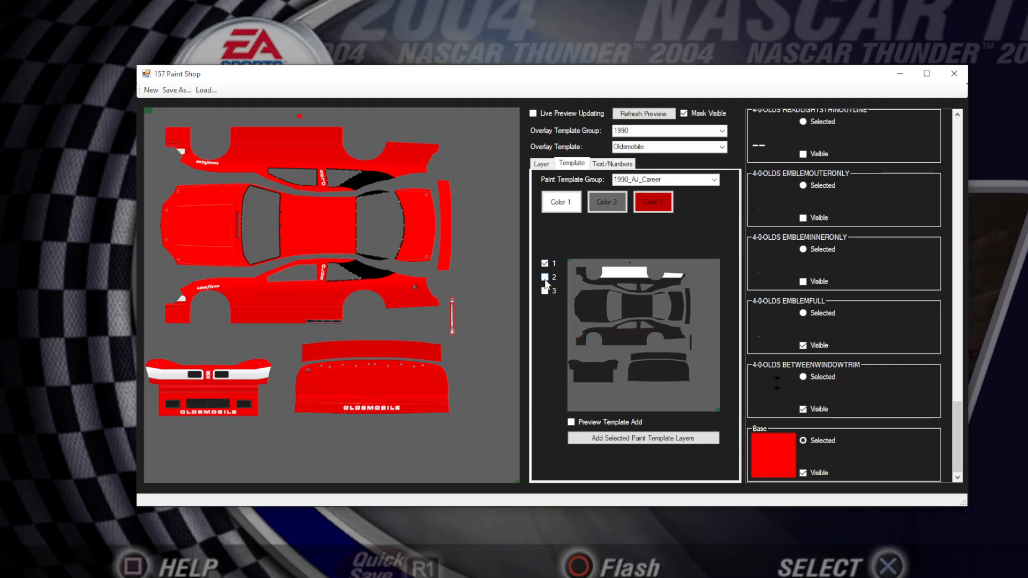
click(545, 277)
click(545, 290)
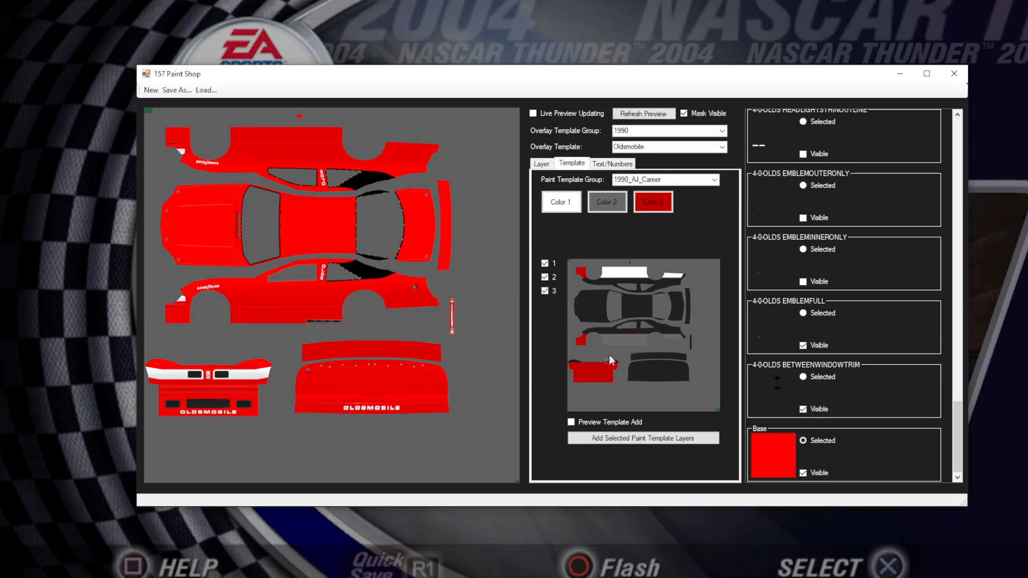
- Define a custom light blue (red 53, green 146, blue 238) and apply it as Color 1 of the paint template
click(560, 206)
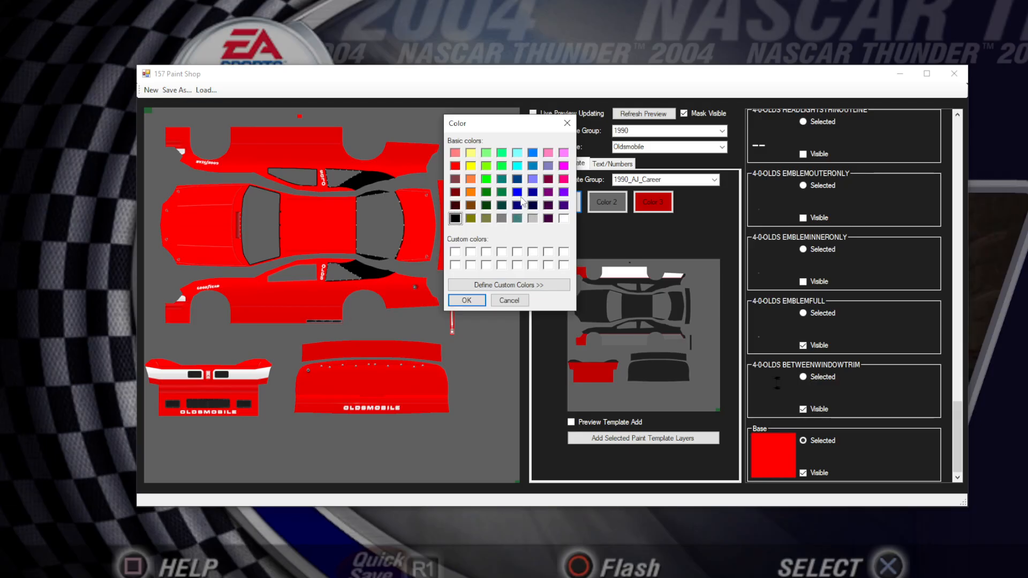
click(517, 264)
click(511, 285)
click(641, 154)
click(698, 184)
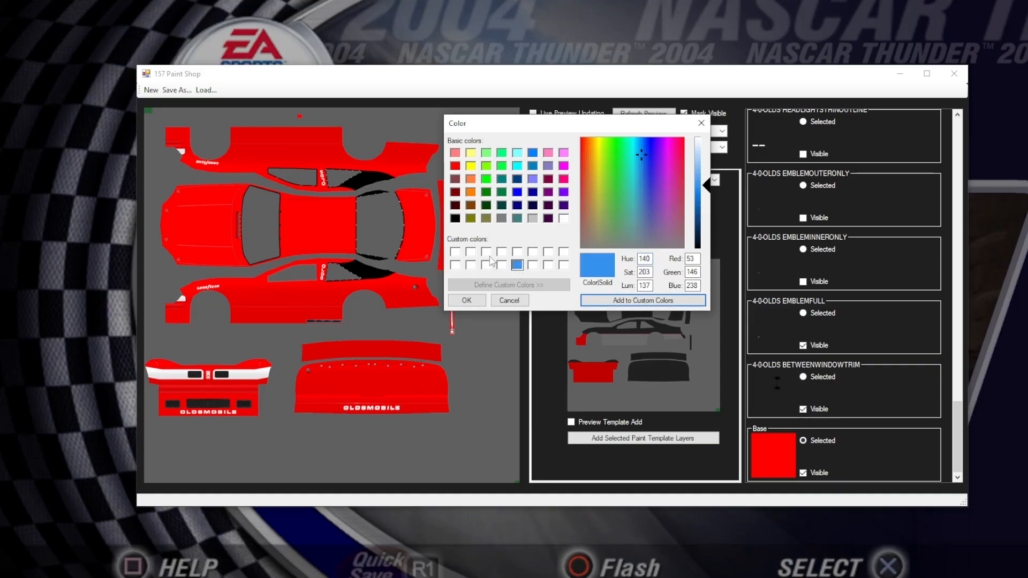
click(517, 266)
click(477, 301)
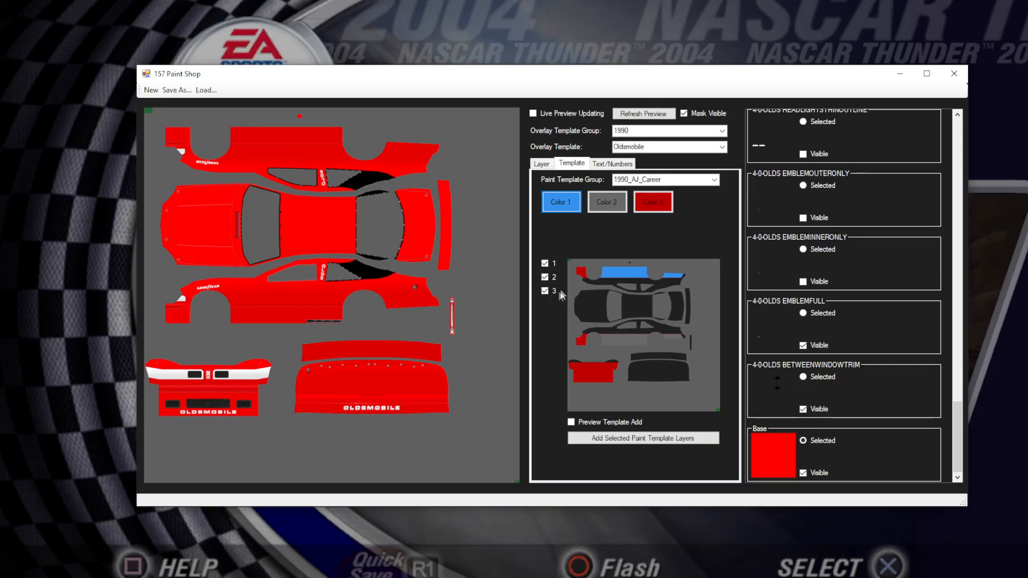
- Set the paint template's Color 2 to bright red and Color 3 to dark blue from the basic colors
click(589, 208)
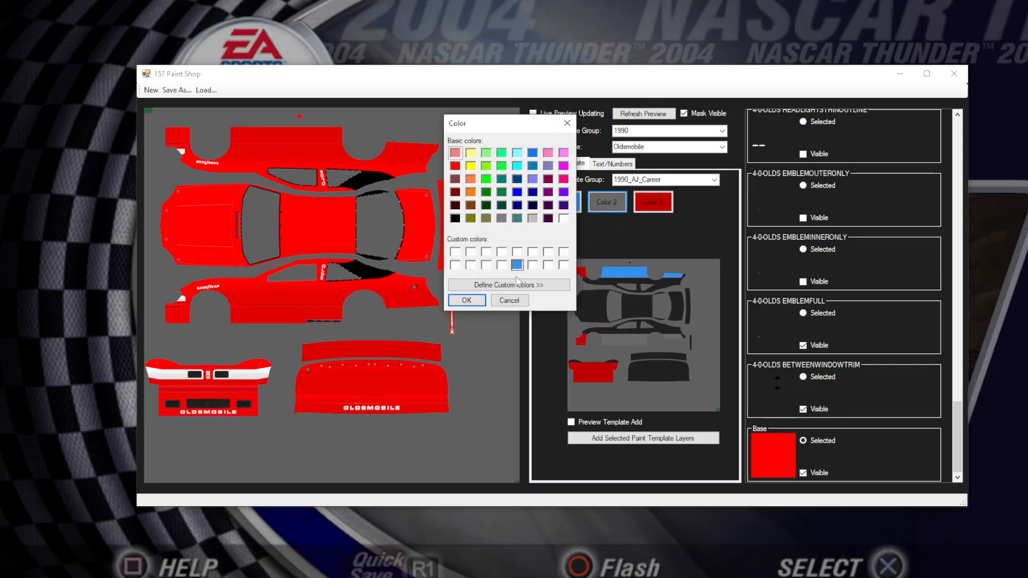
click(454, 166)
click(466, 300)
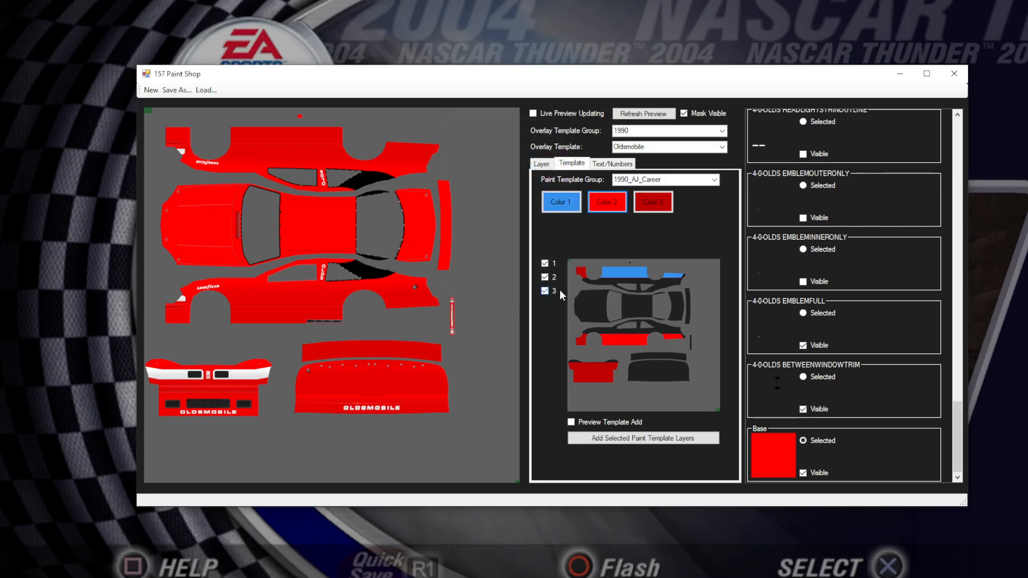
click(653, 201)
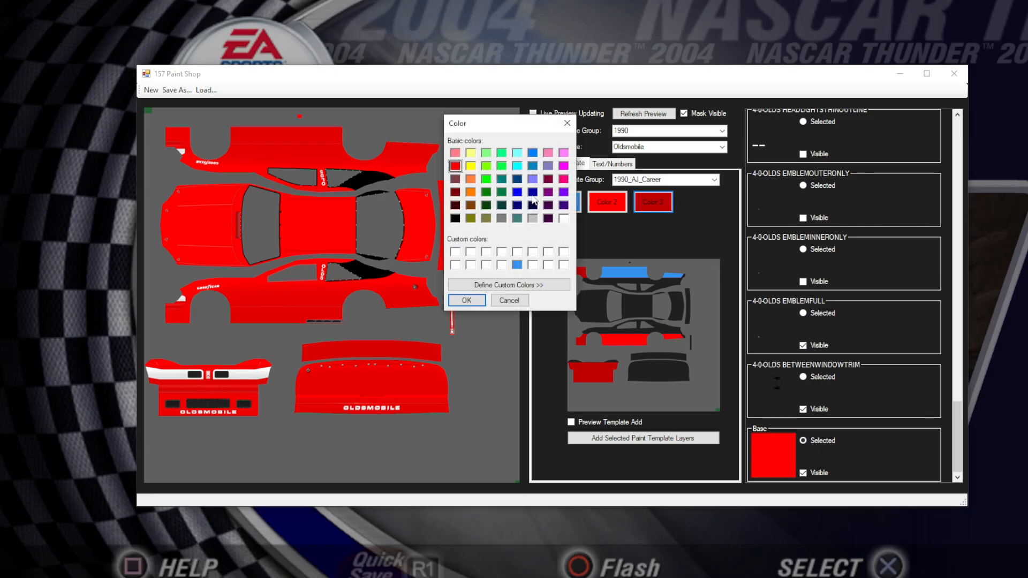
click(520, 181)
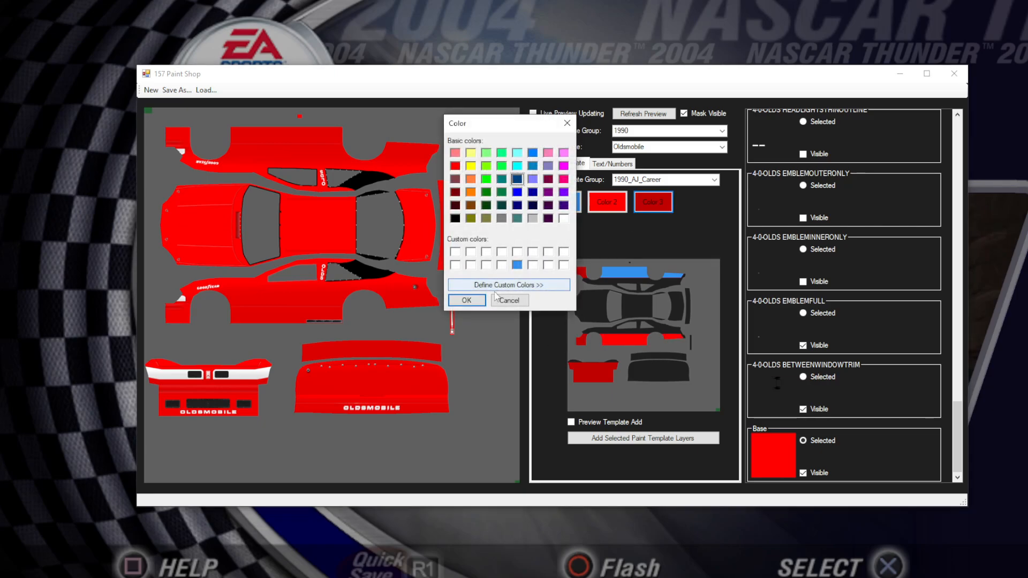
click(478, 301)
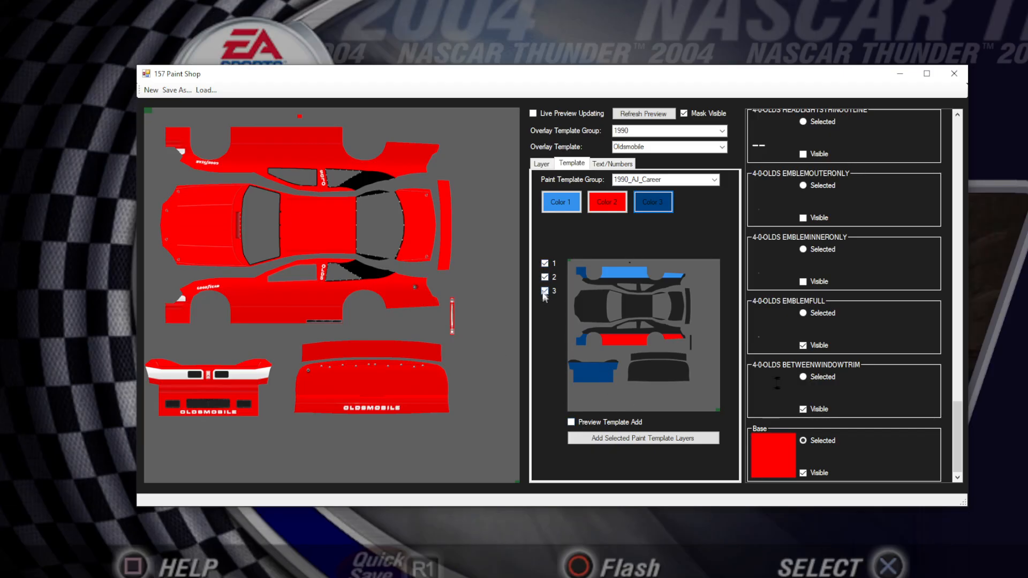
- Exclude layer 2 from the paint template and enable both live preview updating and Preview Template Add
click(545, 276)
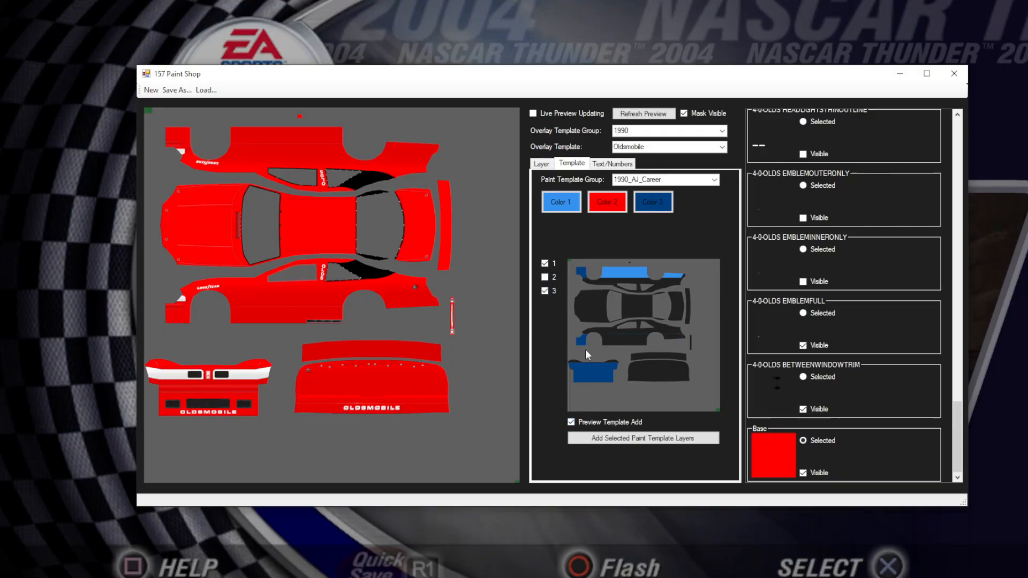
click(557, 113)
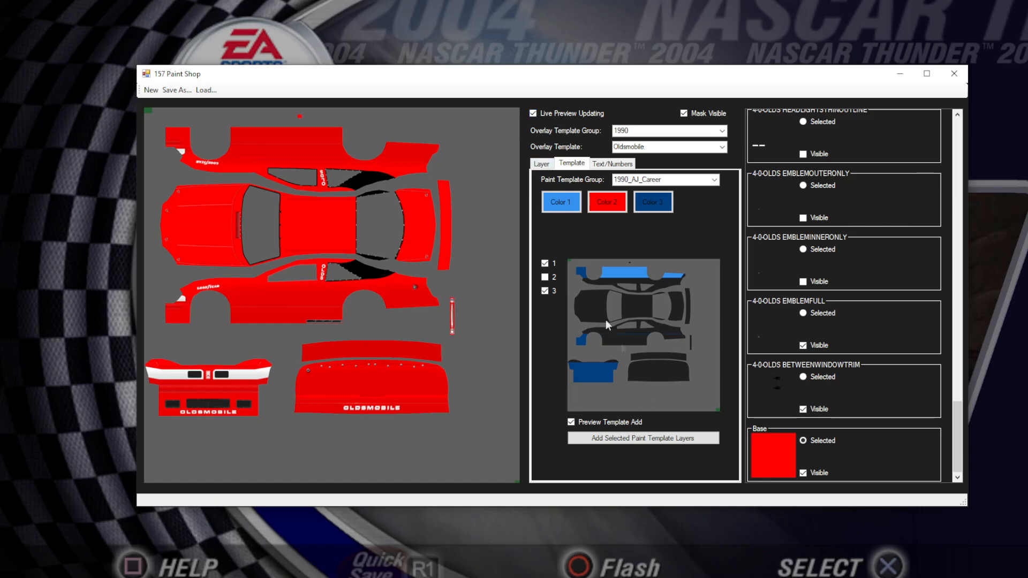
click(596, 424)
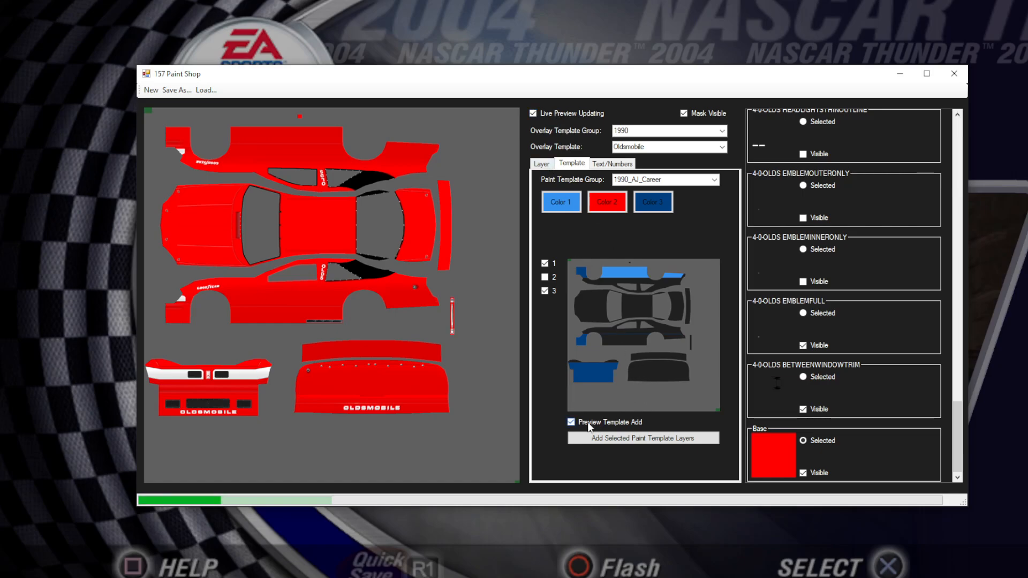
click(588, 423)
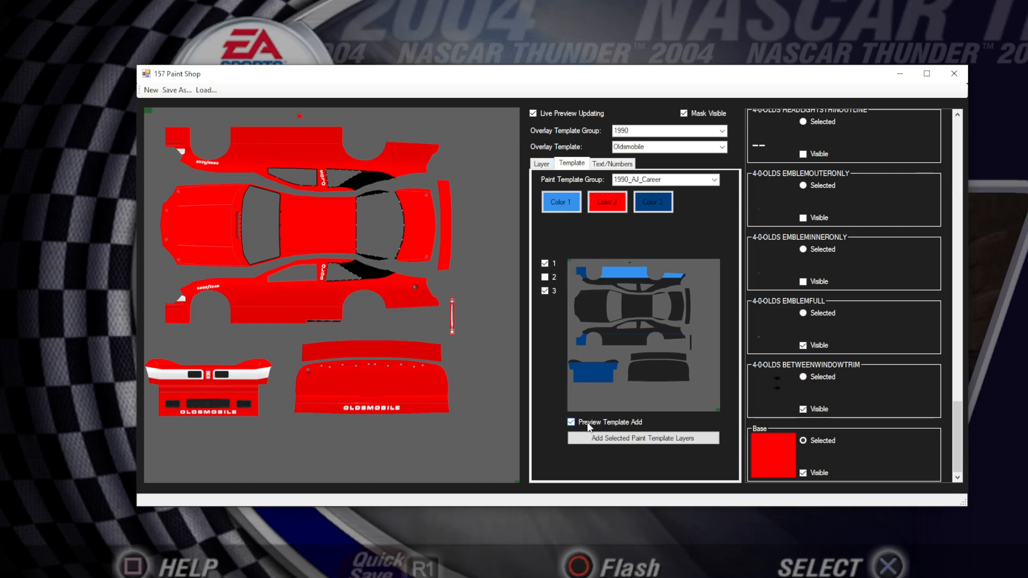
- Turn off Preview Template Add, include layer 2 again, and add the selected 1990_AJ_Career paint template layers to the car
click(610, 423)
click(544, 277)
click(649, 439)
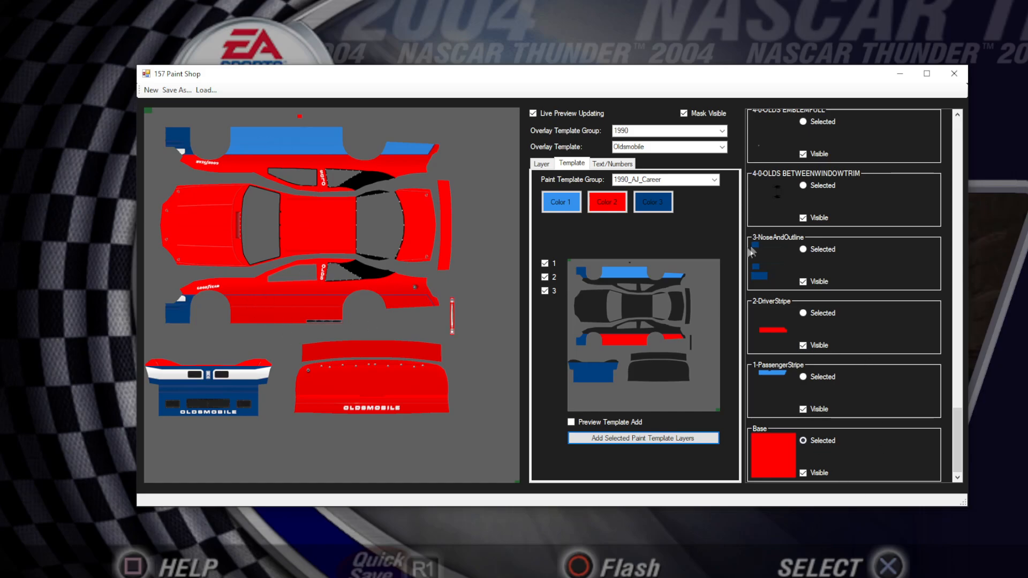
click(714, 179)
click(714, 181)
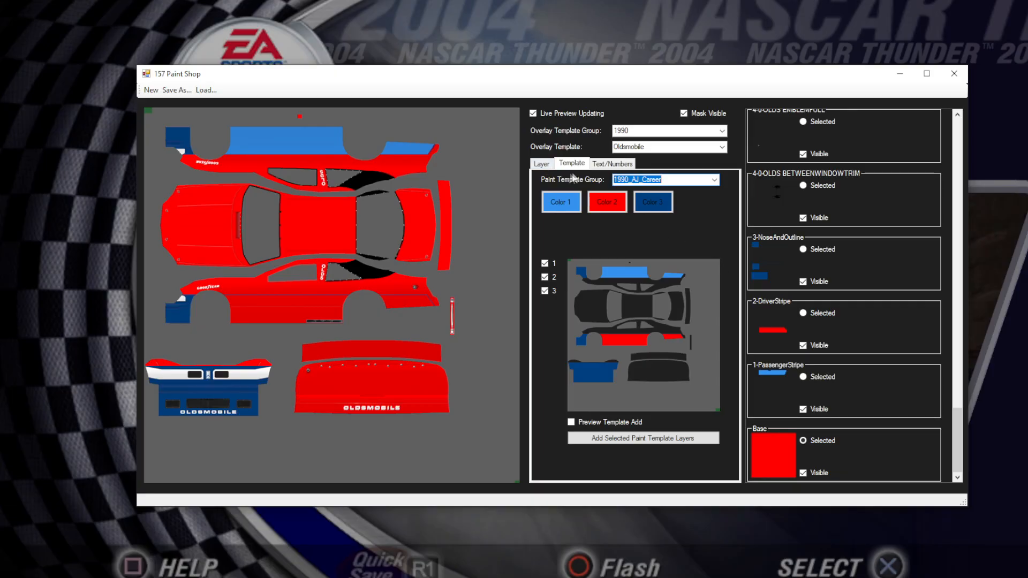
- Recolor the Base layer of the car white from the basic colors
click(544, 166)
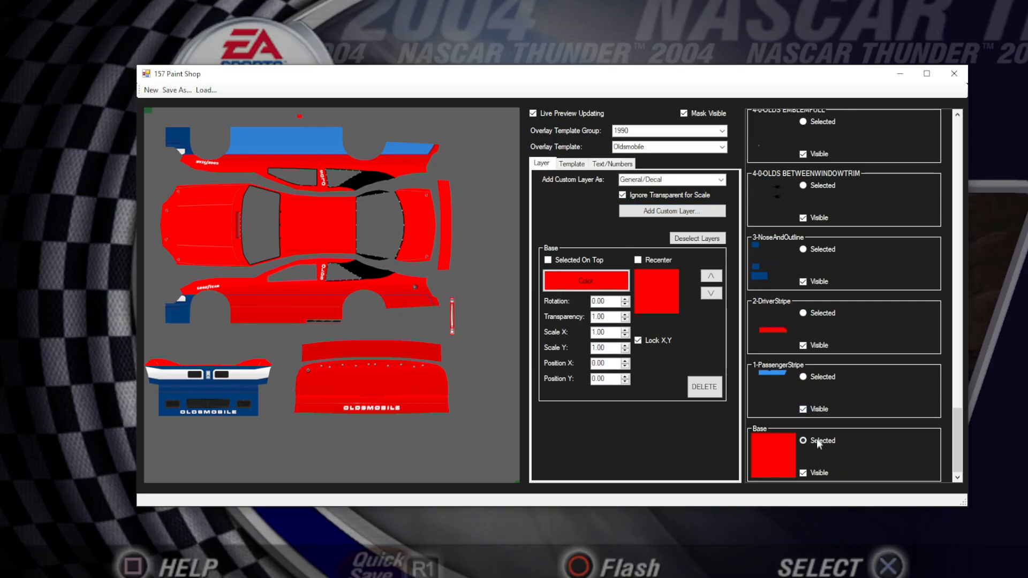
click(817, 378)
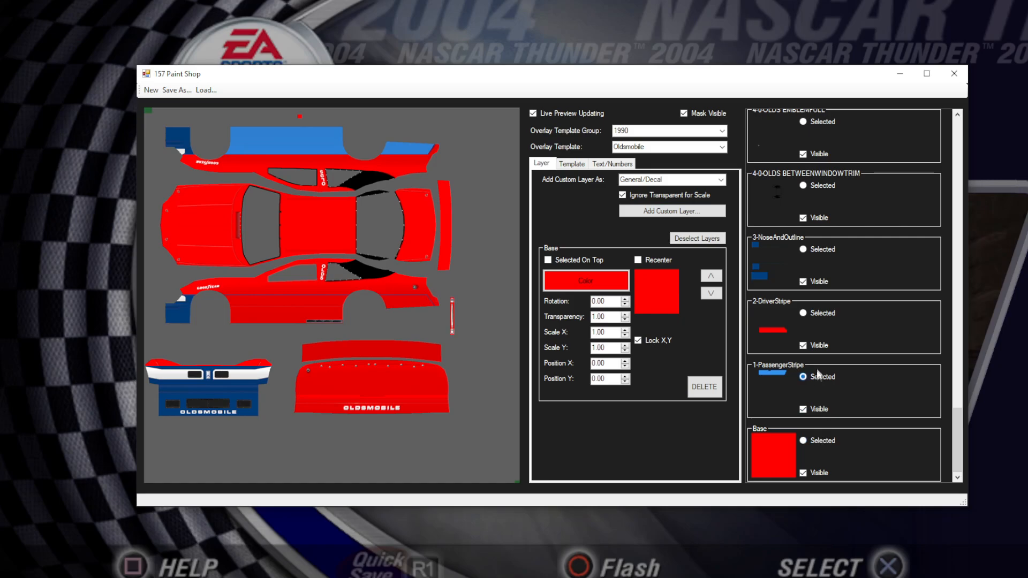
click(818, 314)
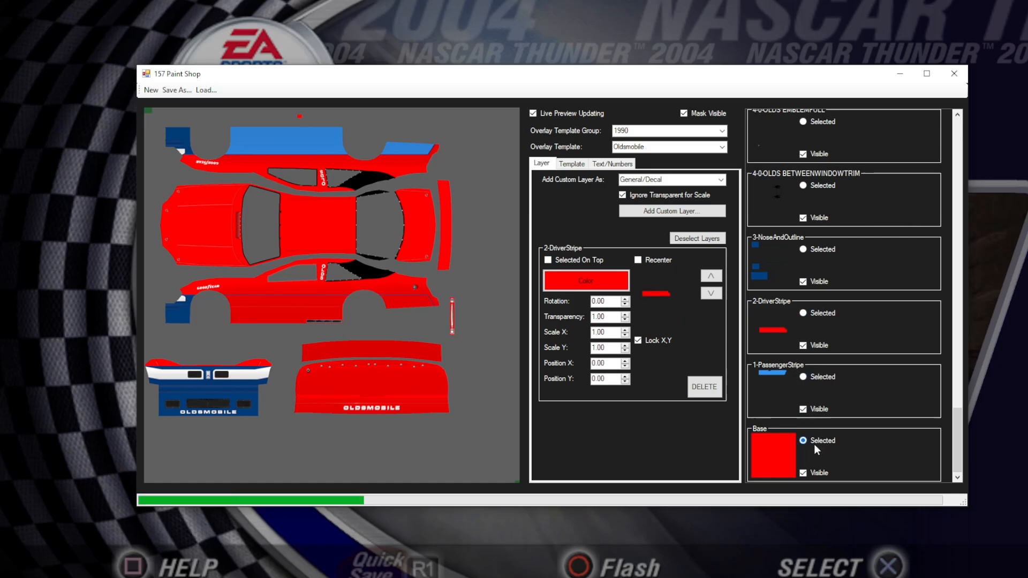
click(595, 281)
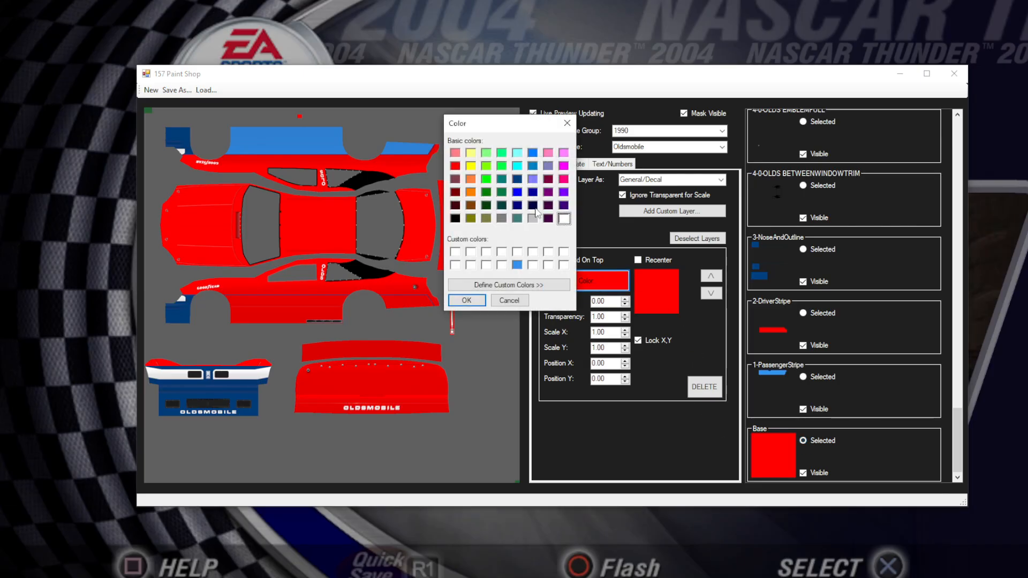
click(509, 300)
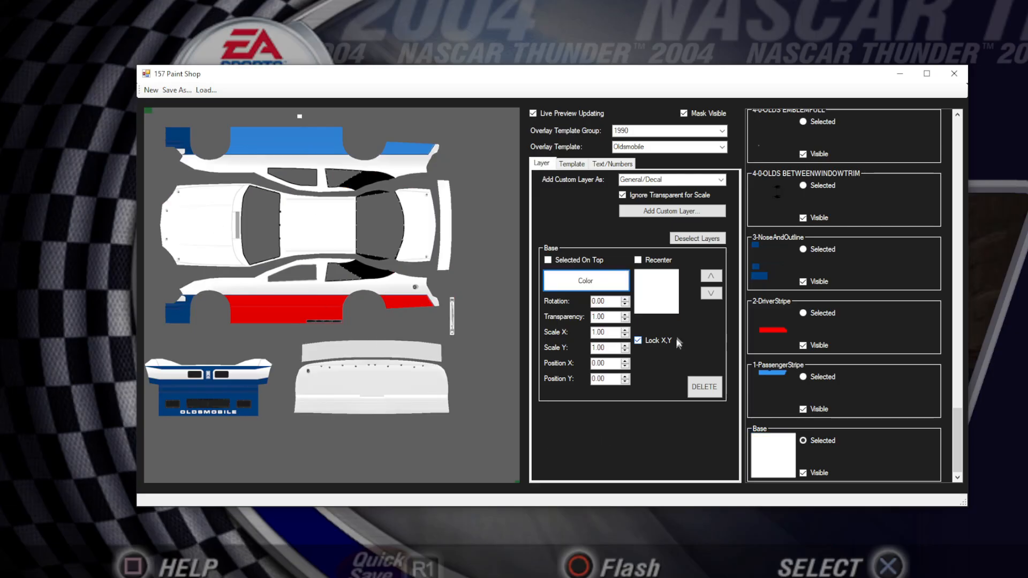
- Darken the Base layer's color to a light gray of red 225, green 225, blue 225
click(605, 281)
click(533, 284)
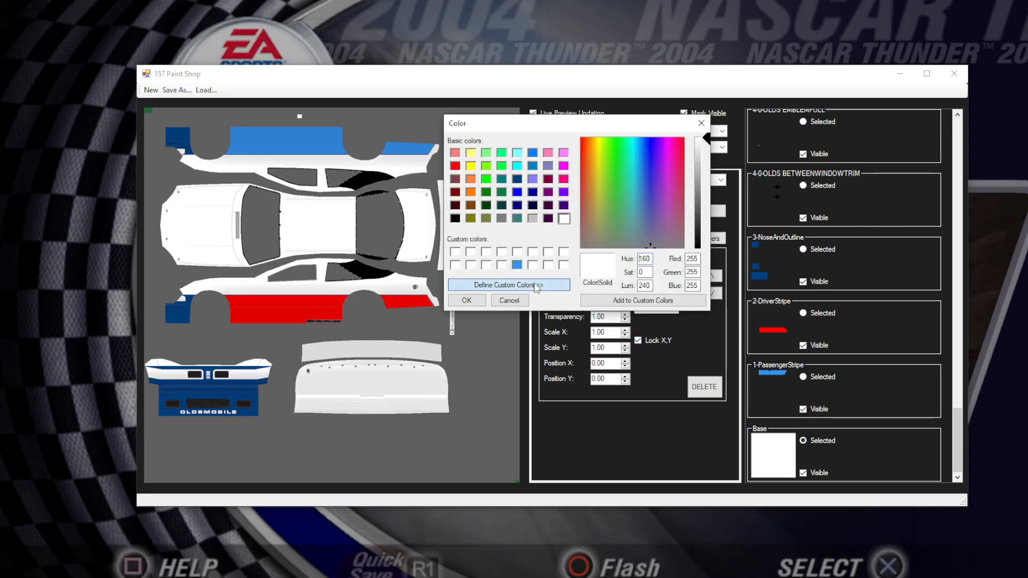
click(454, 252)
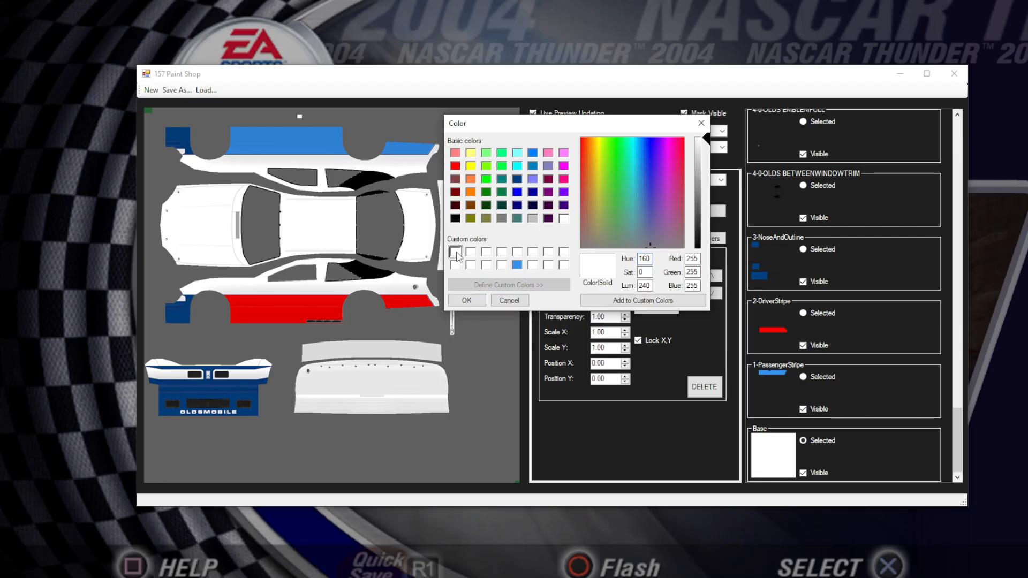
drag(698, 165, 705, 156)
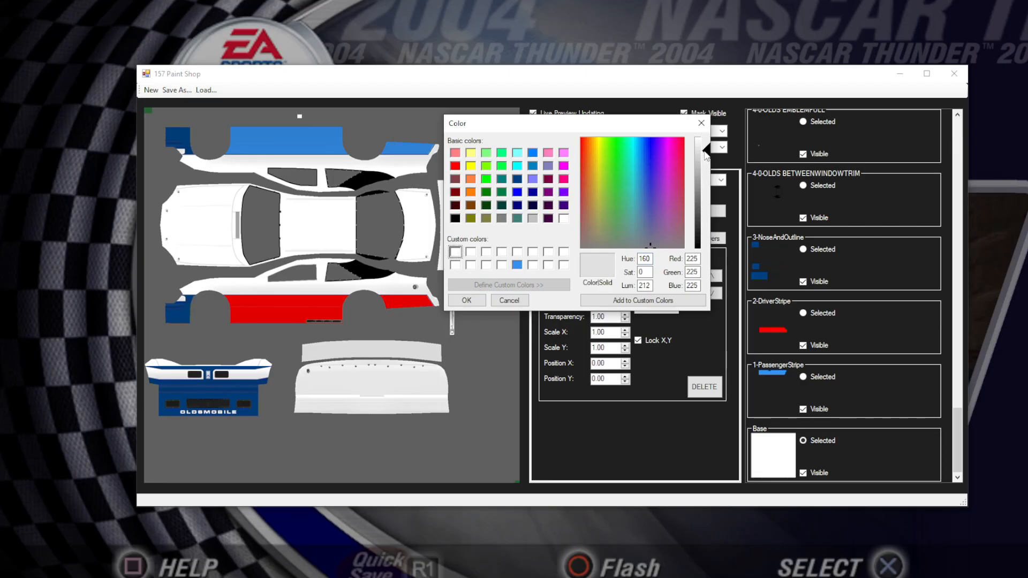
click(467, 300)
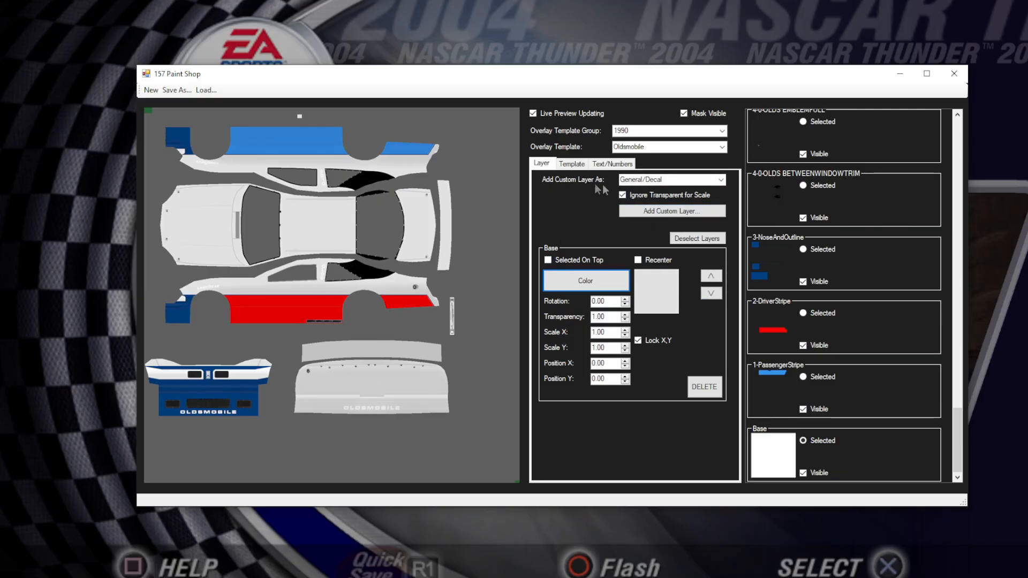
- Review the available custom layer types and choose Sponsor Rear Quarters as the type to add
click(723, 184)
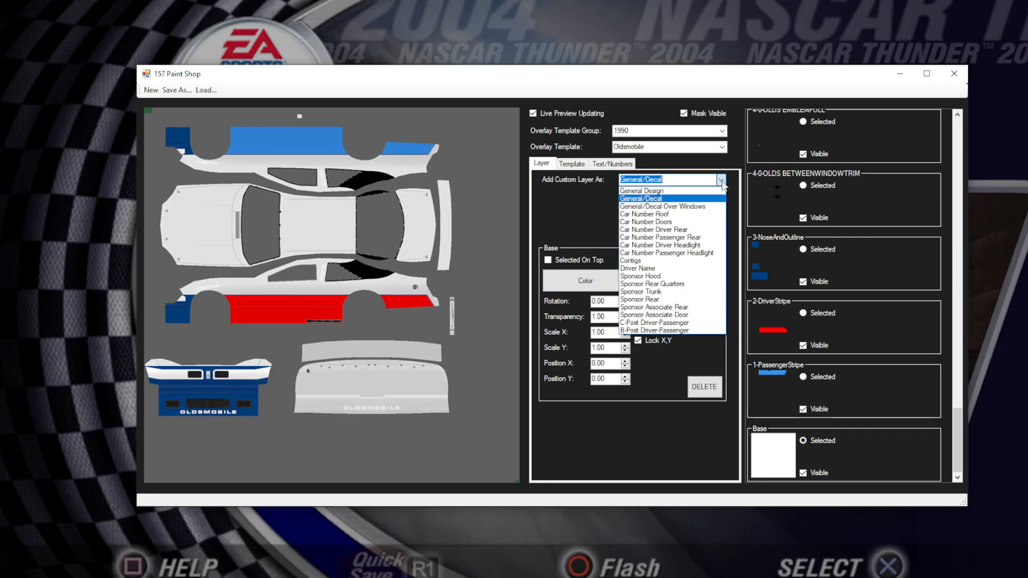
click(670, 202)
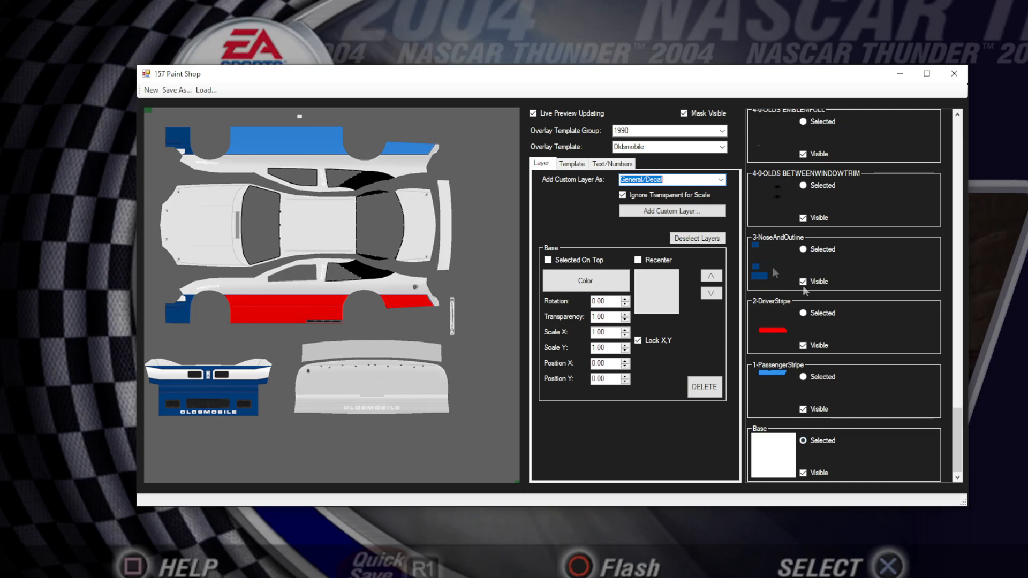
click(721, 180)
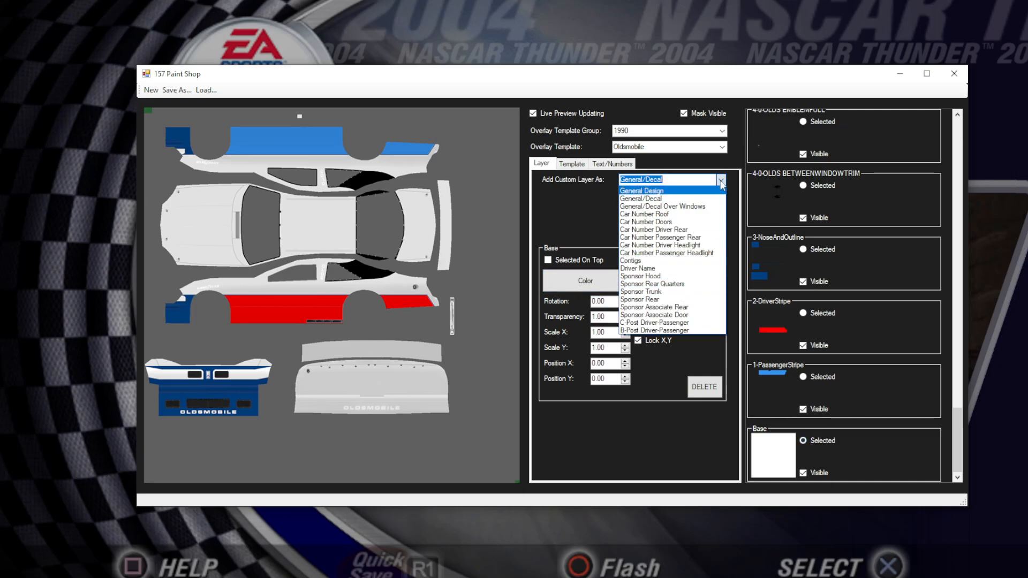
click(721, 182)
click(721, 180)
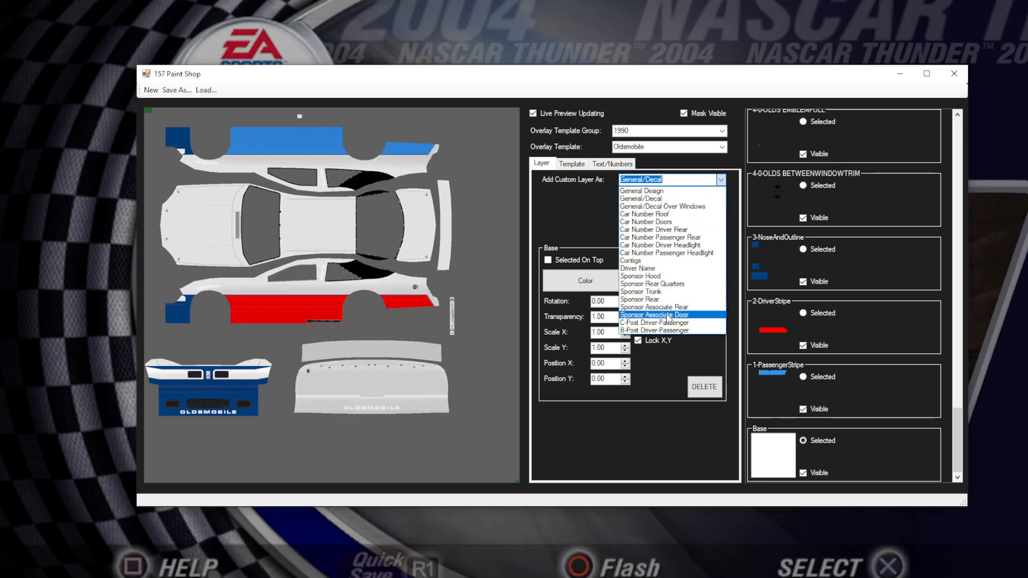
click(664, 284)
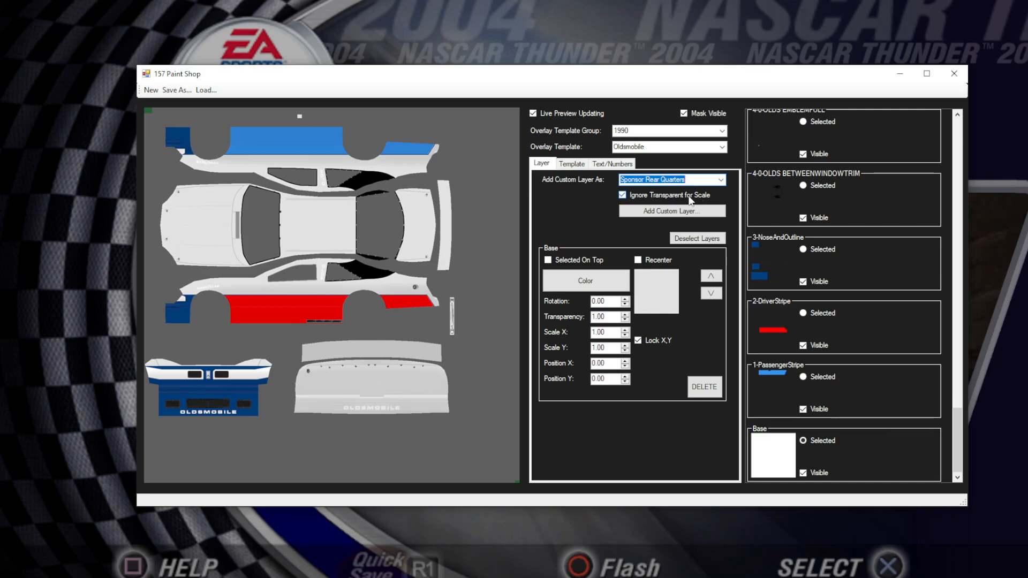
- Add 157_Studios_LogoLong.png from the PaintShop Custom 157Studios folder as the rear quarter sponsor layer
click(679, 211)
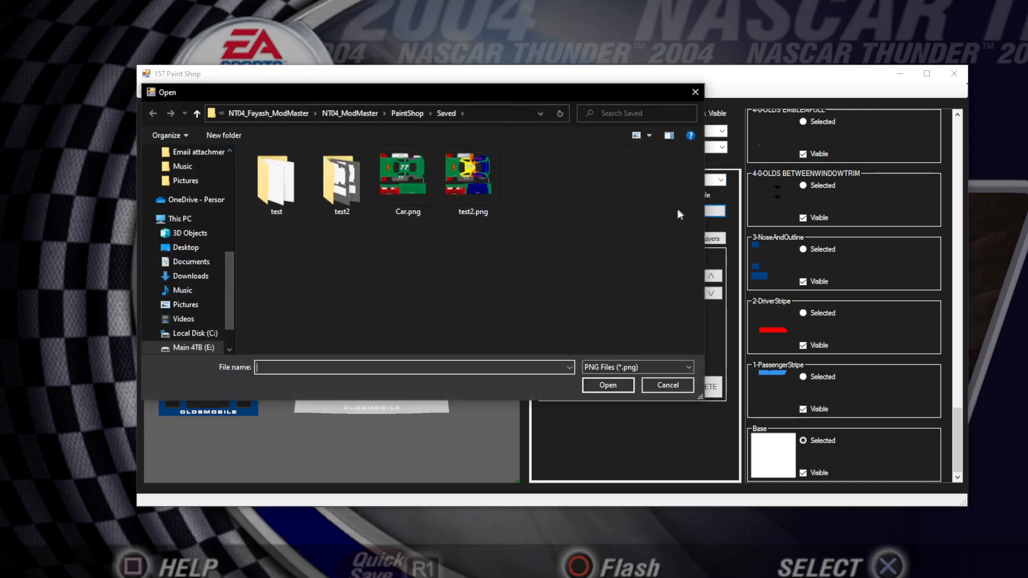
click(349, 111)
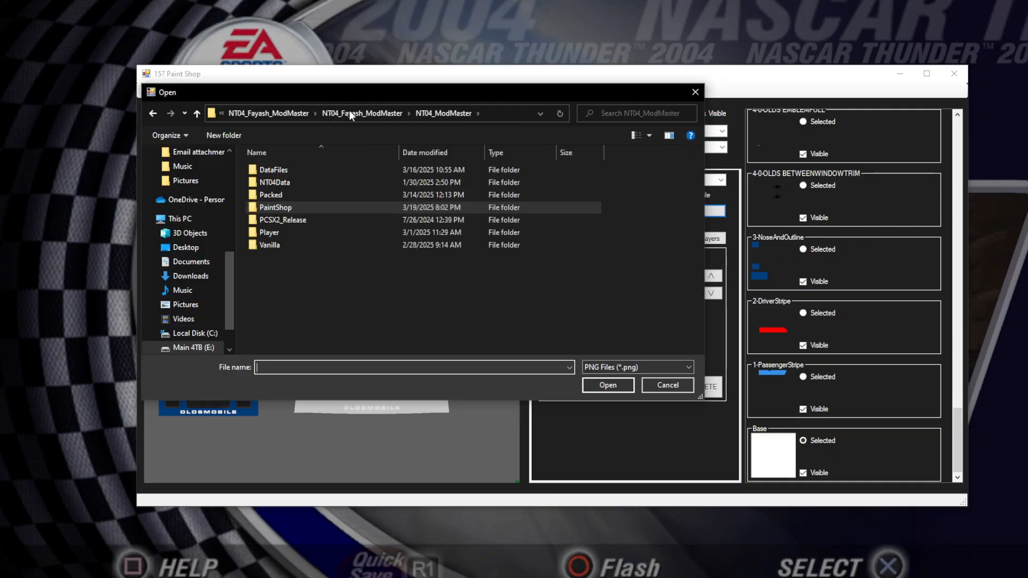
mouse_move(445, 90)
mouse_down()
mouse_move(460, 321)
mouse_move(440, 187)
mouse_up()
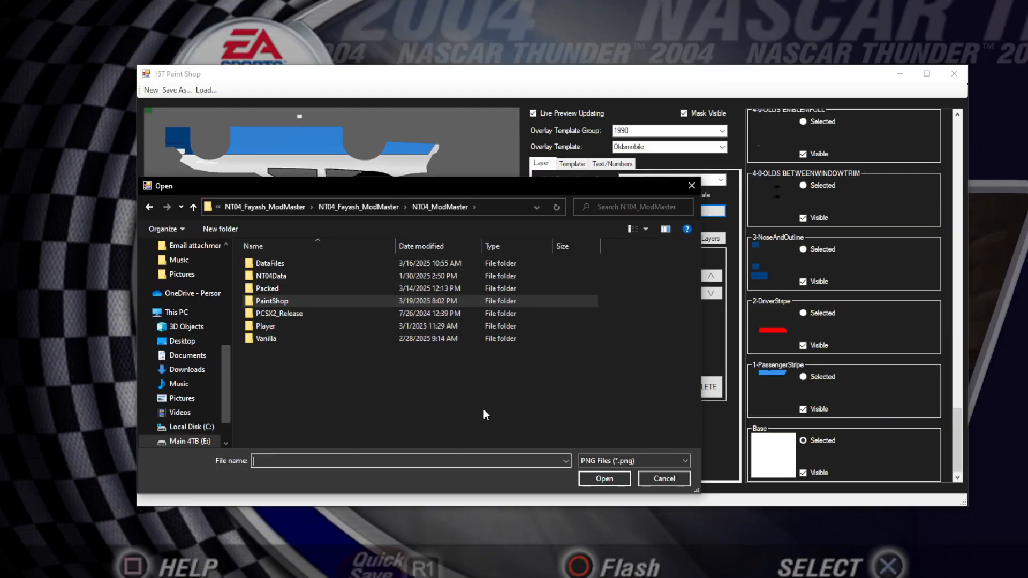
drag(563, 187, 550, 213)
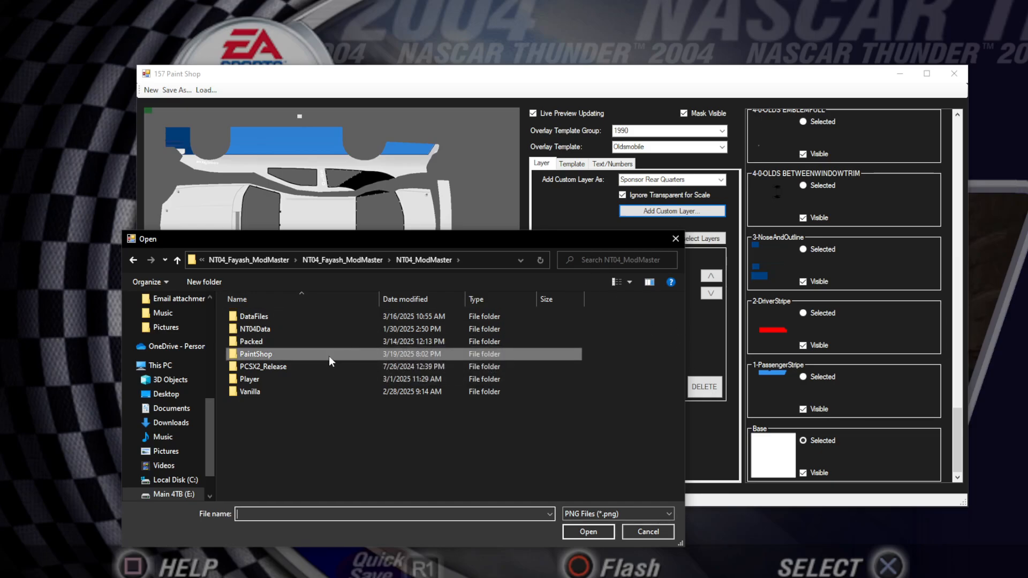
double_click(265, 357)
double_click(251, 328)
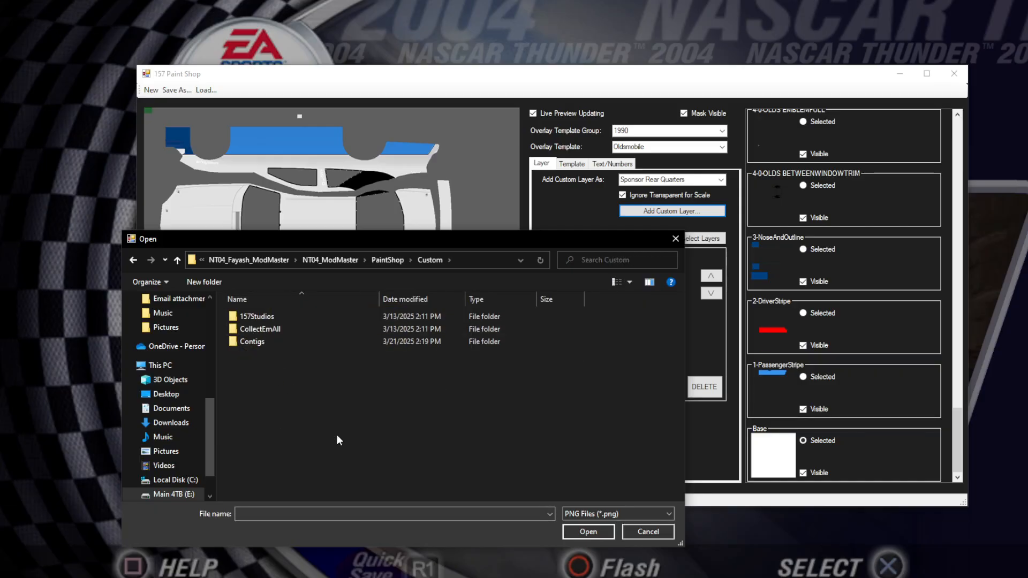
double_click(261, 316)
click(255, 339)
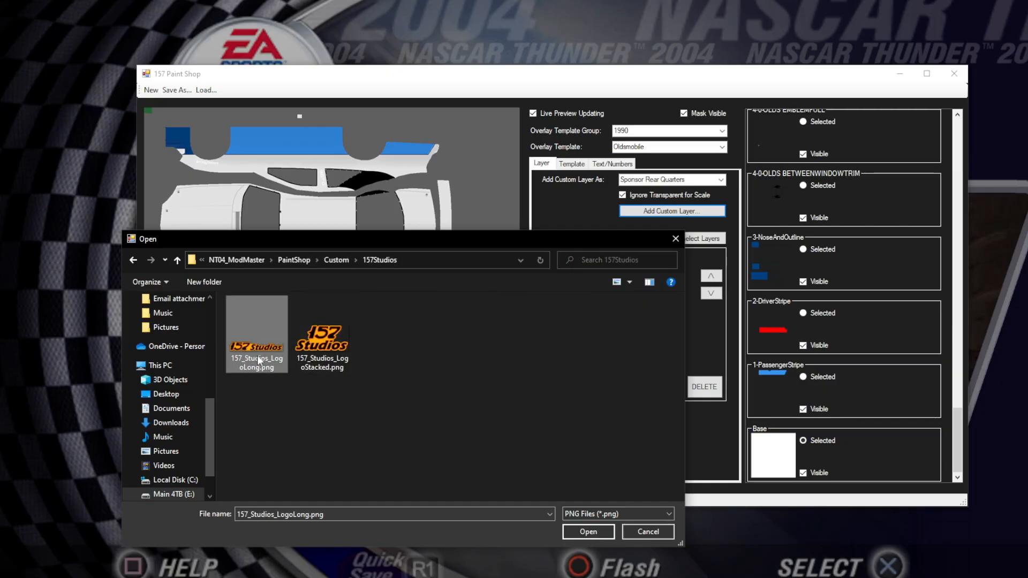
click(587, 531)
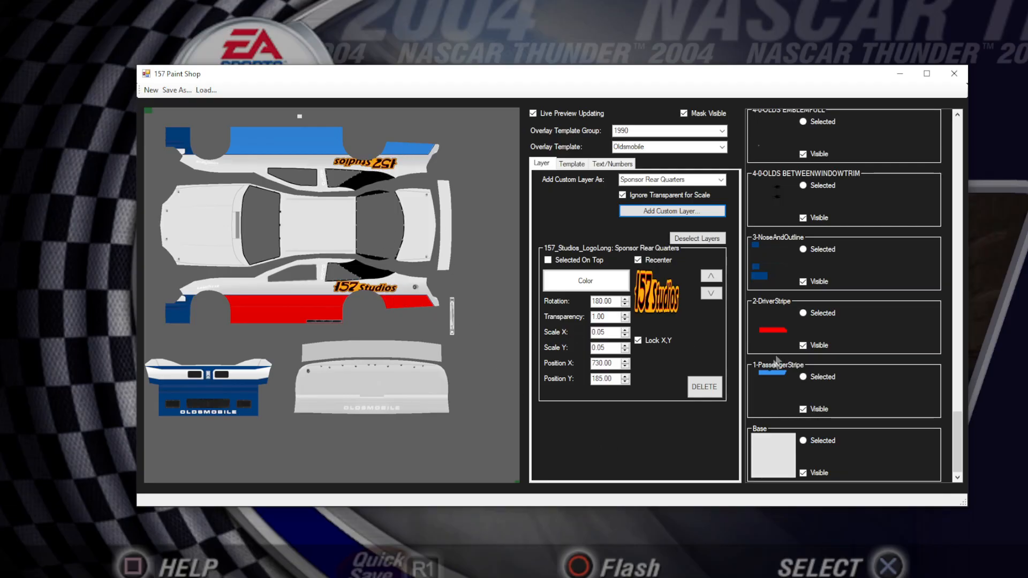
- Find the rear quarter logo layers and switch the upper one's visibility and Recenter option off and back on to examine their effect
scroll(863, 384, up, 10)
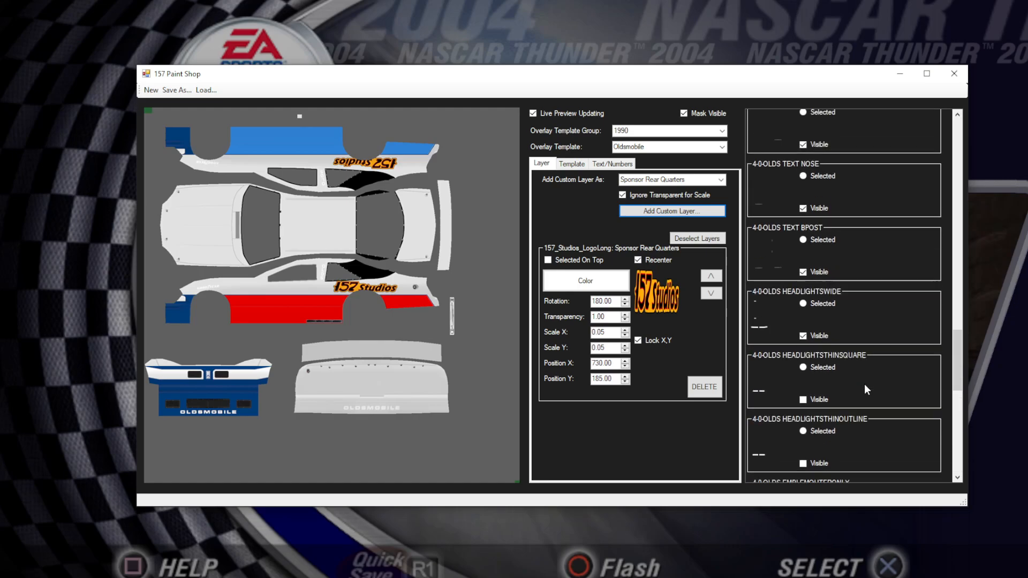
scroll(864, 384, up, 2)
scroll(840, 330, up, 10)
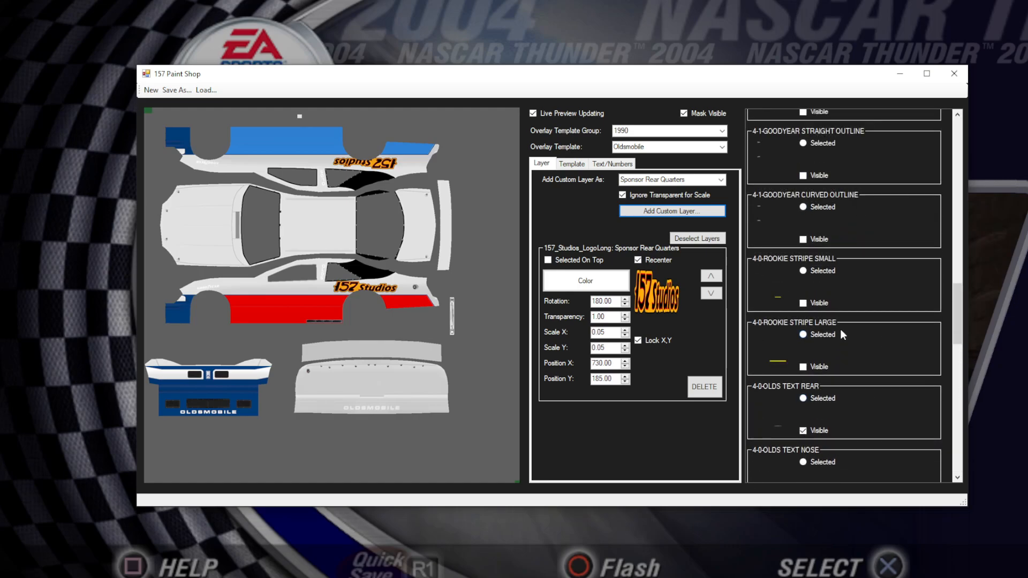
scroll(839, 328, up, 2)
click(807, 283)
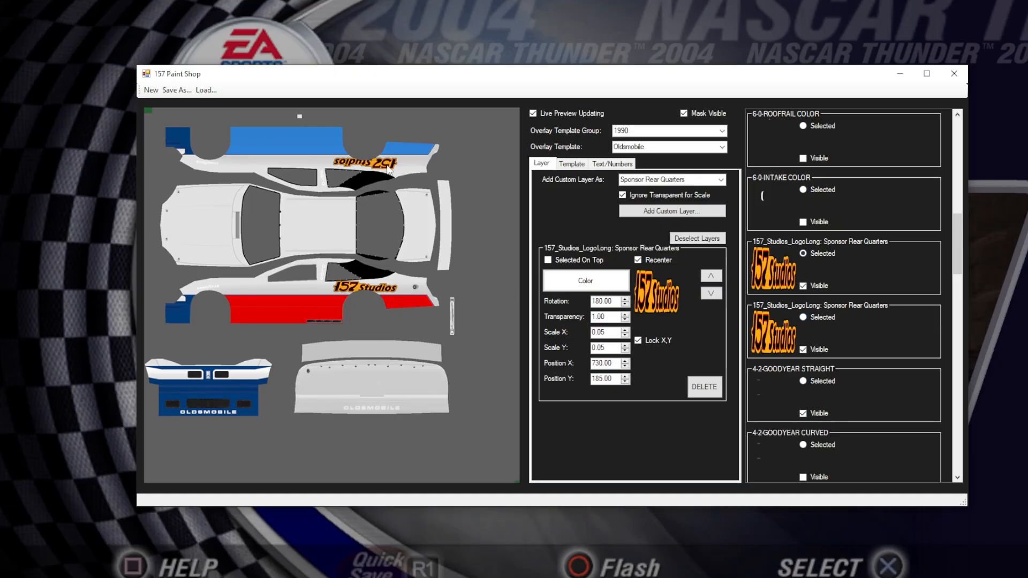
click(803, 285)
click(650, 264)
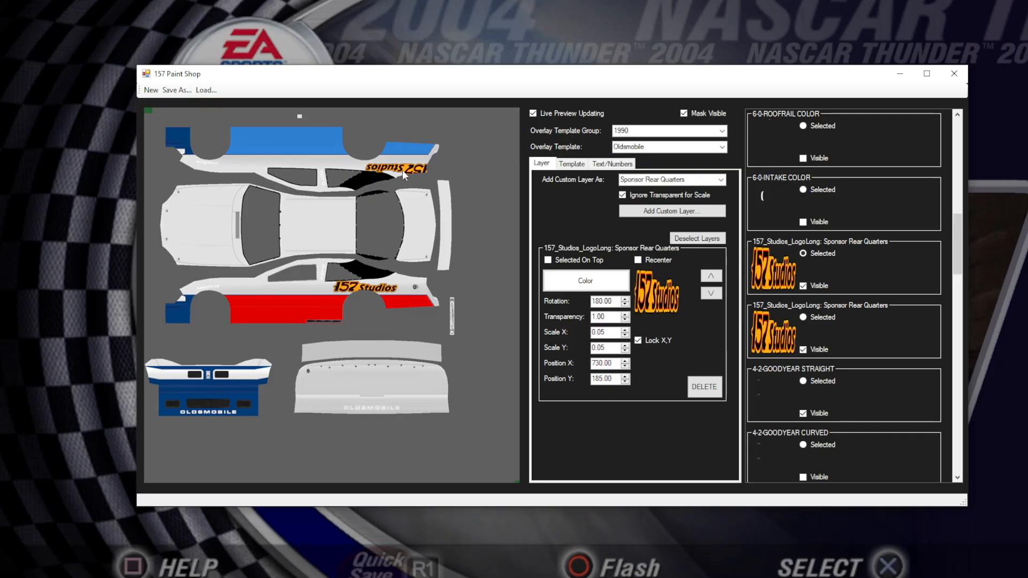
click(656, 259)
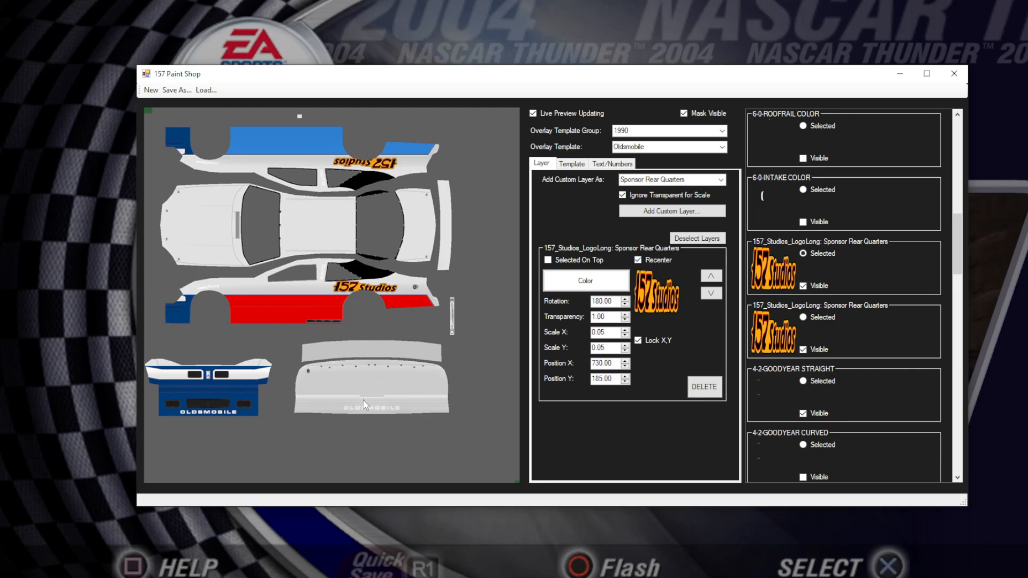
- Try tinting the selected rear quarter logo with the custom light blue and set its color back to white
click(591, 288)
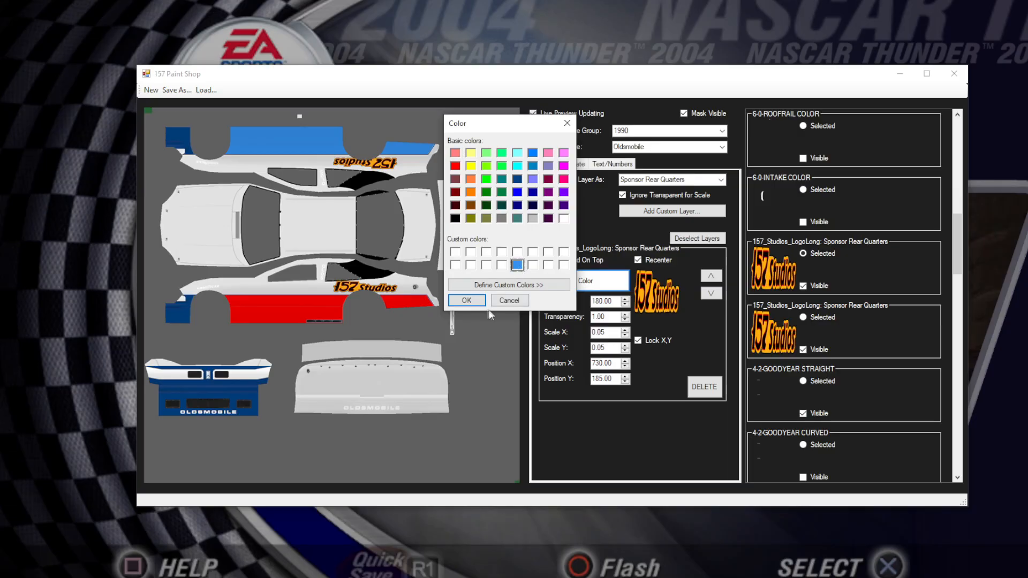
click(470, 301)
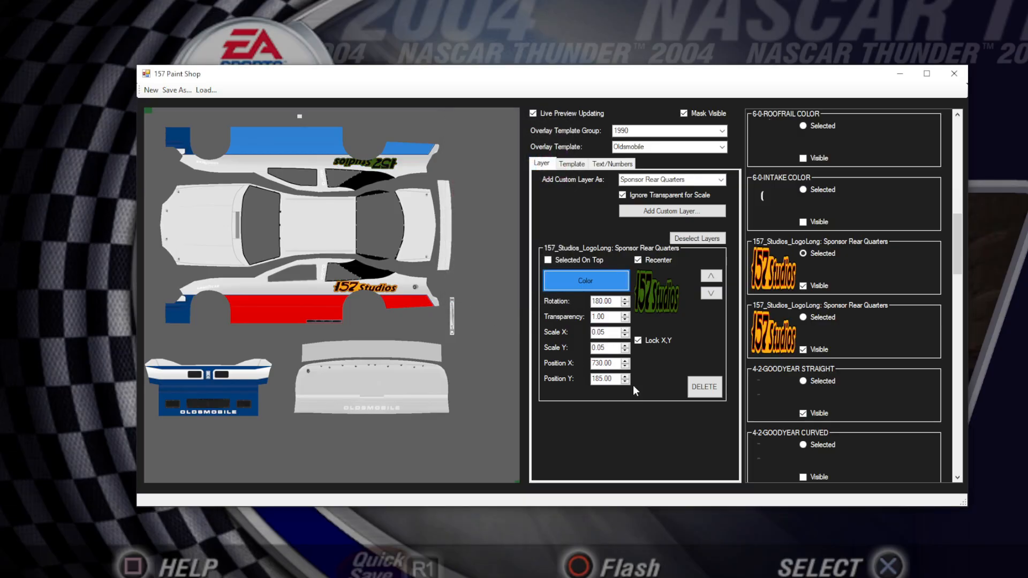
click(601, 283)
click(456, 257)
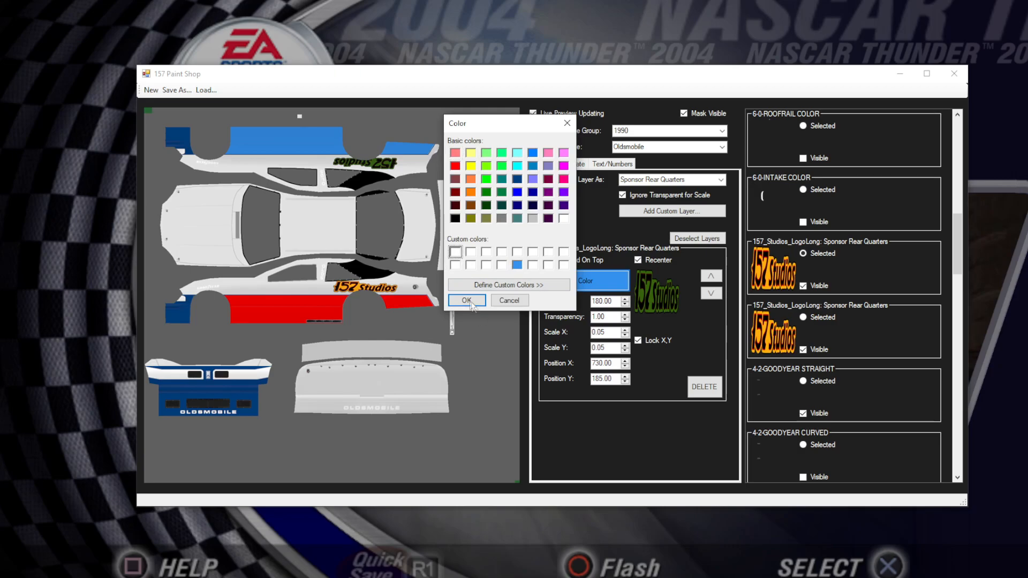
click(467, 300)
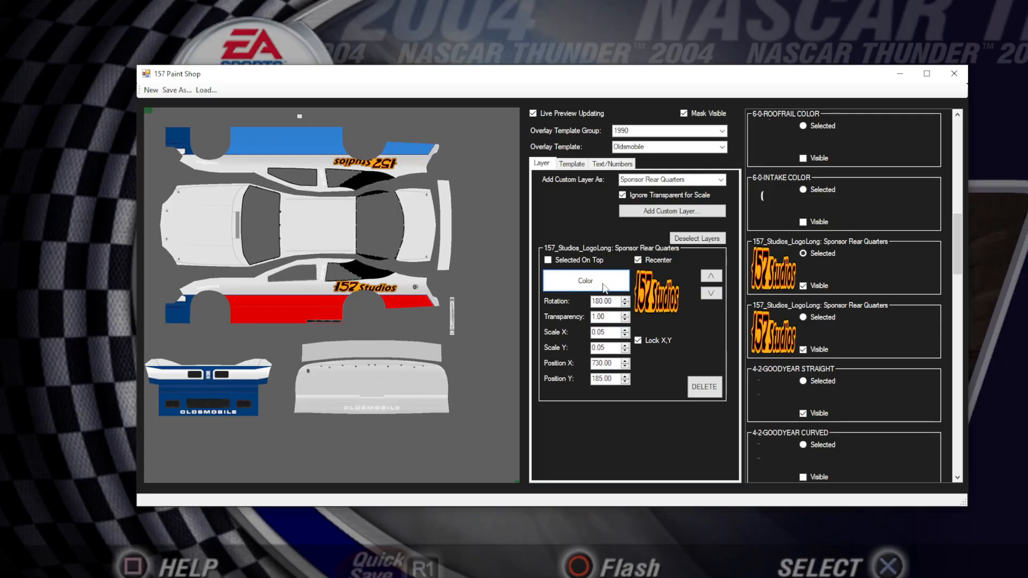
- Recolor the 2-DriverStripe layer with the basic orange
scroll(876, 401, down, 10)
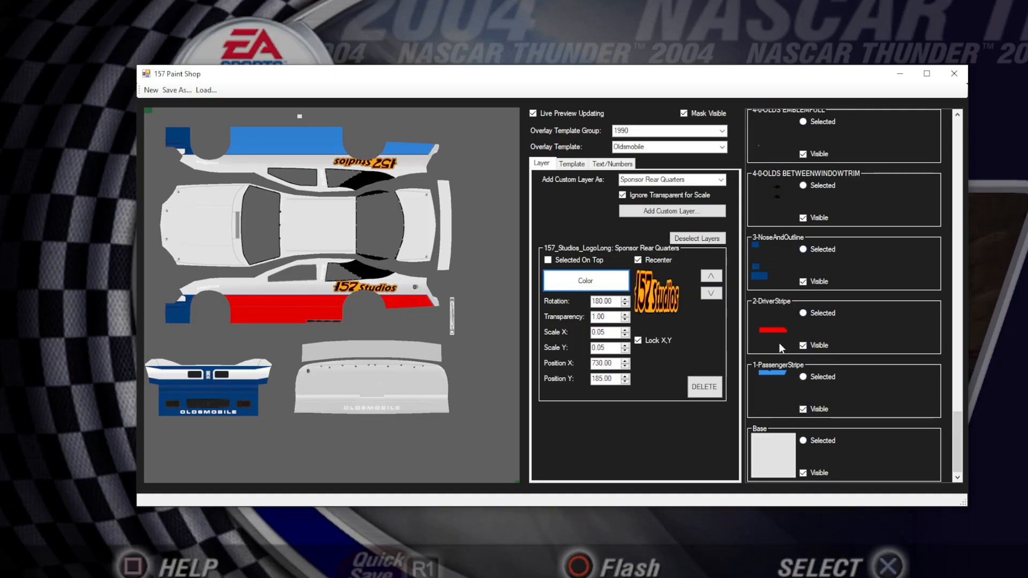
click(822, 315)
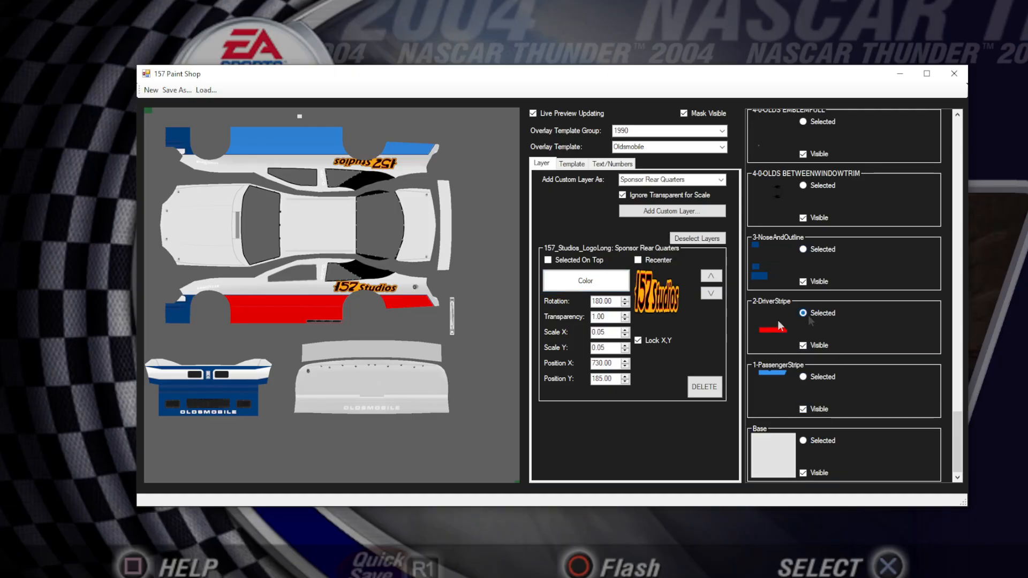
click(612, 289)
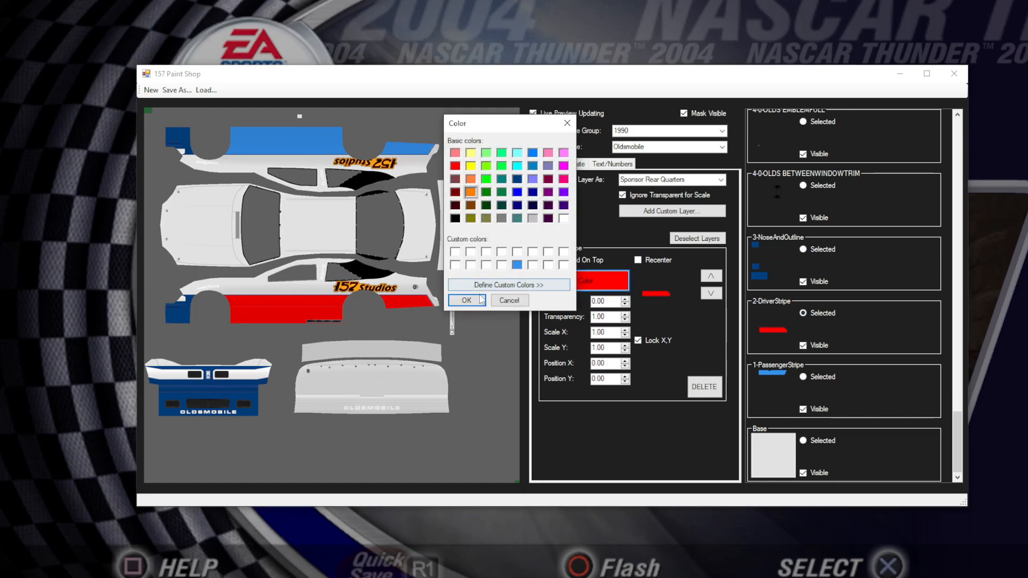
click(467, 300)
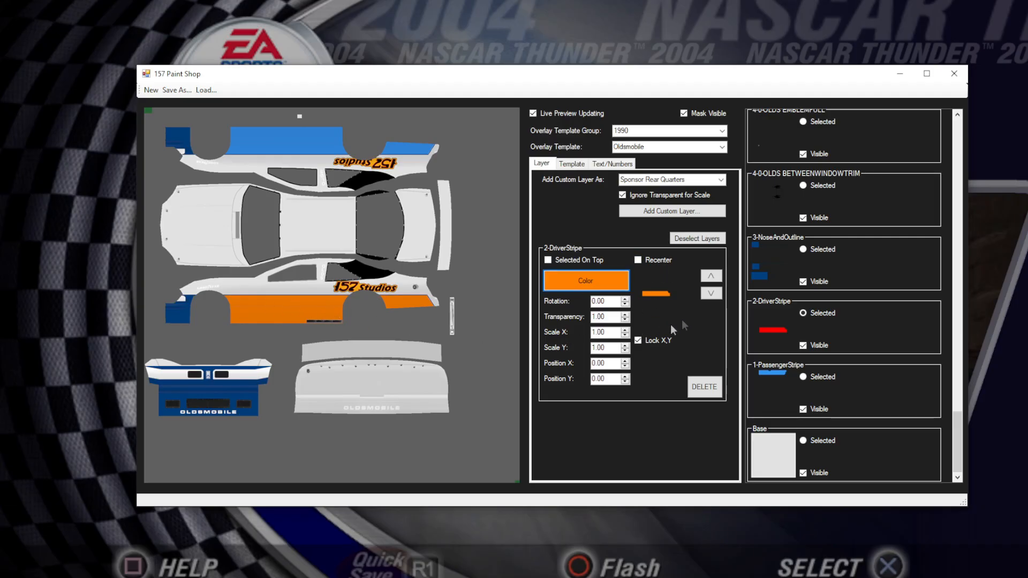
- Select the upper 157_Studios_LogoLong rear quarter layer and rotate it to 184
scroll(836, 344, up, 2)
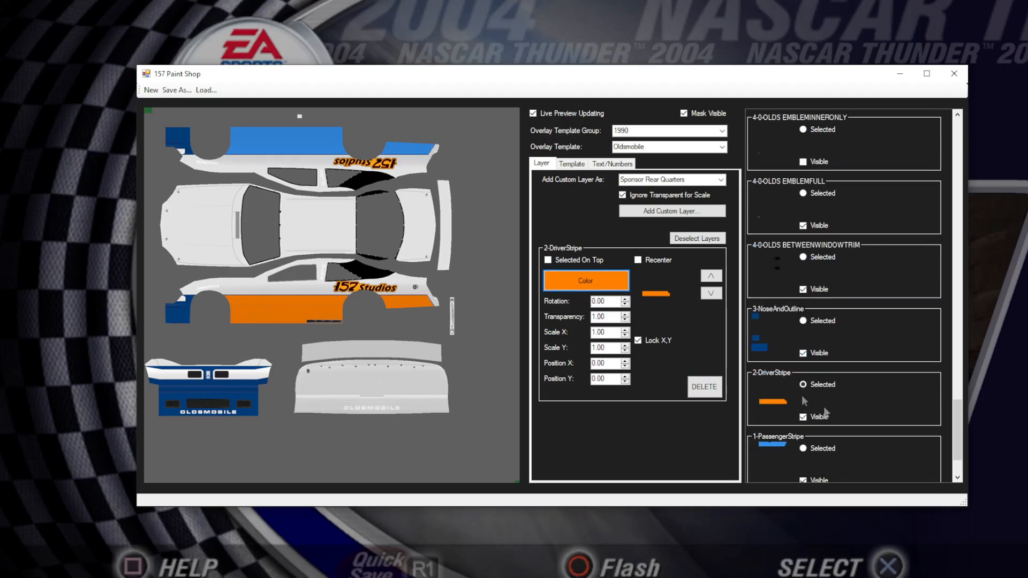
scroll(859, 440, up, 10)
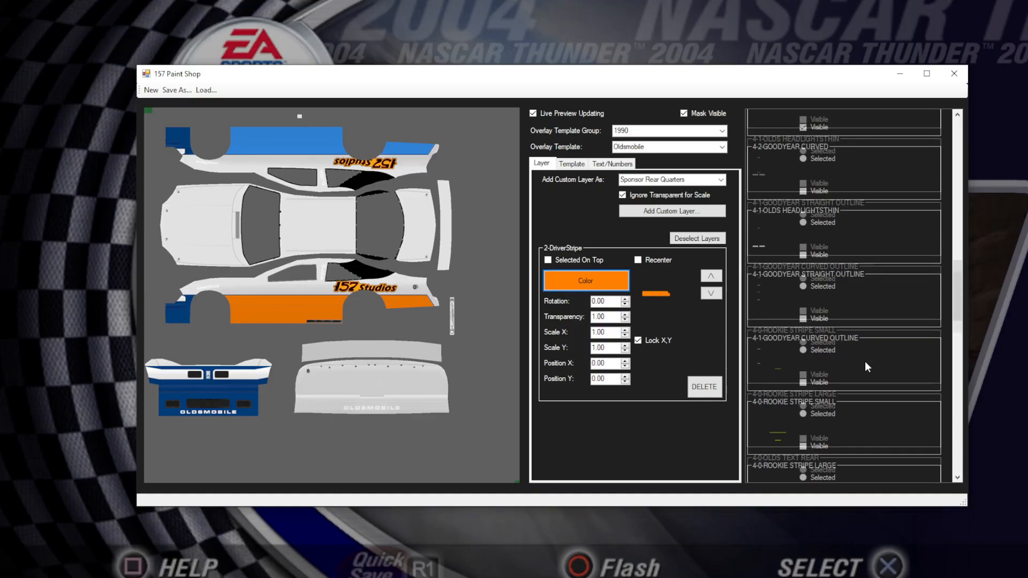
scroll(865, 360, up, 3)
click(803, 182)
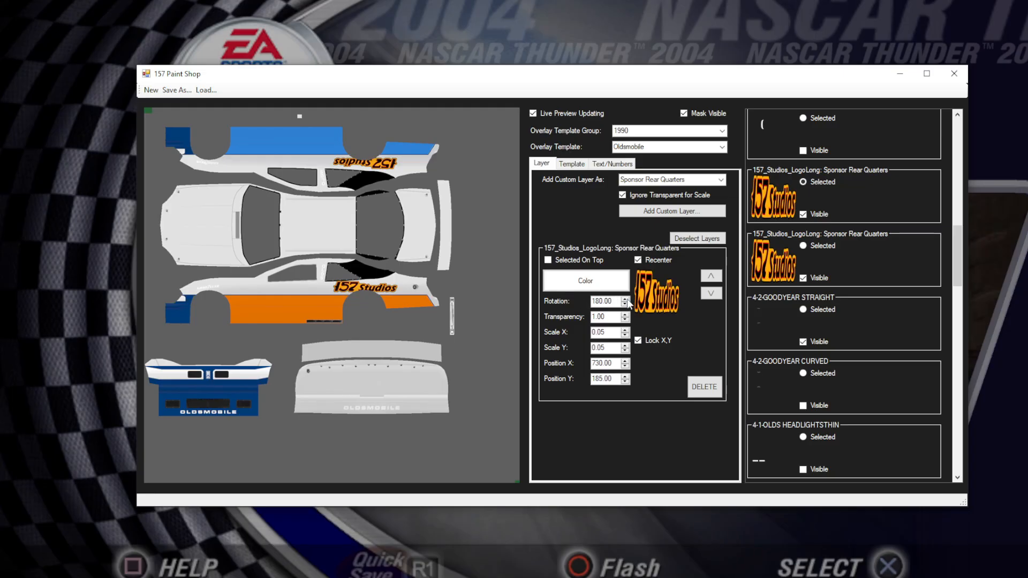
click(625, 298)
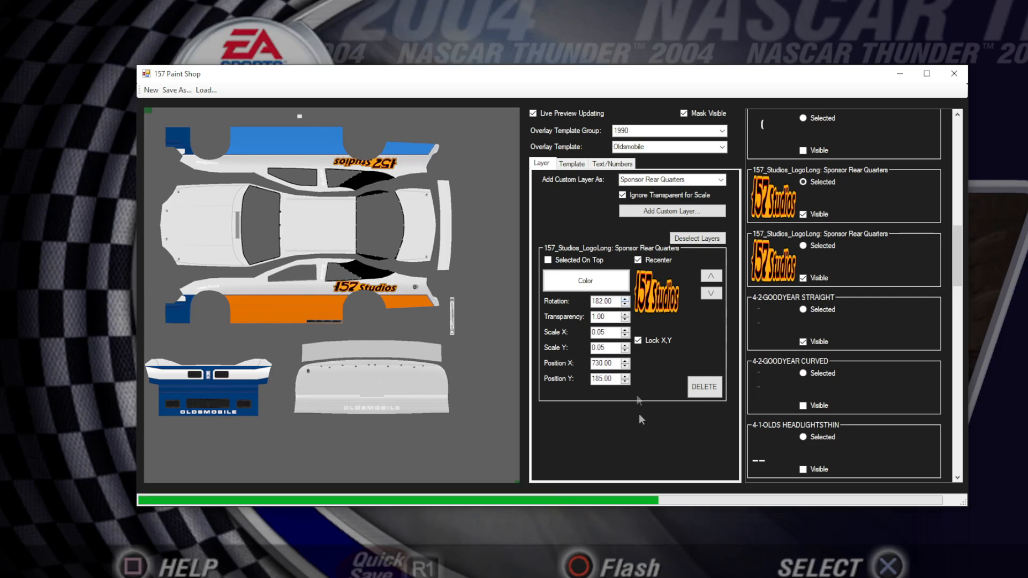
click(624, 299)
click(625, 299)
click(625, 299)
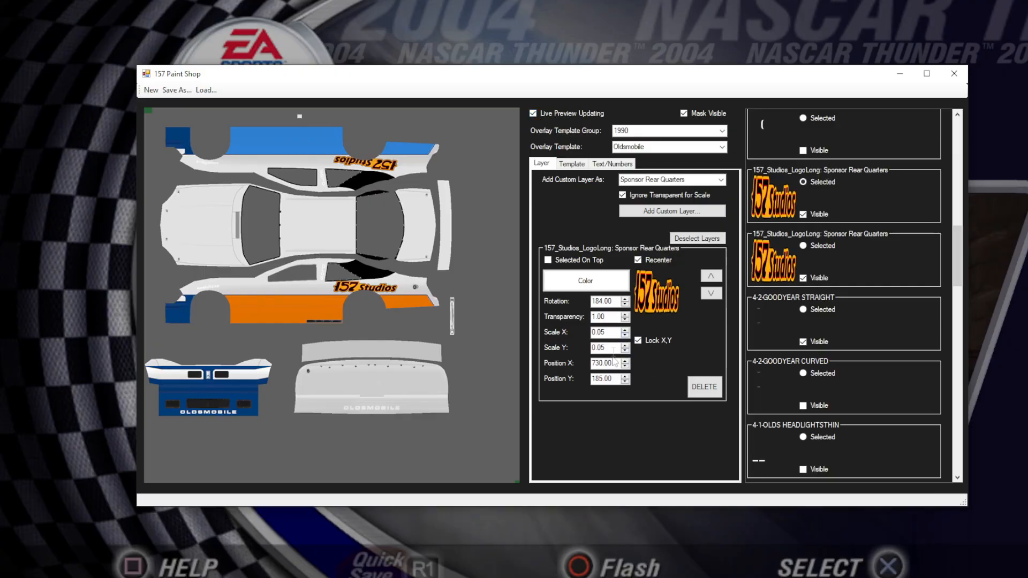
- Turn off live preview updating, set the logo's rotation to 190 and refresh the preview
click(533, 113)
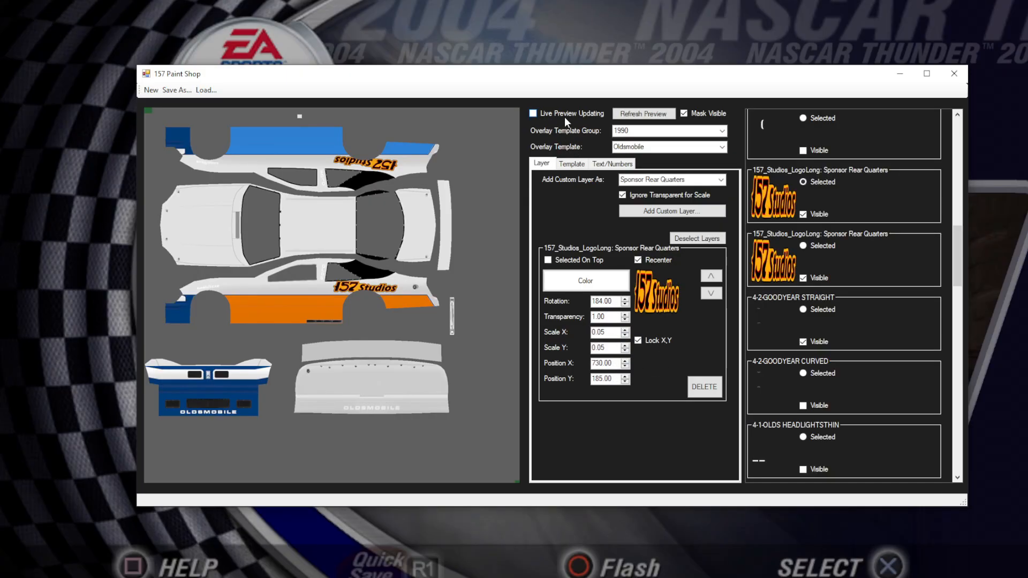
click(625, 298)
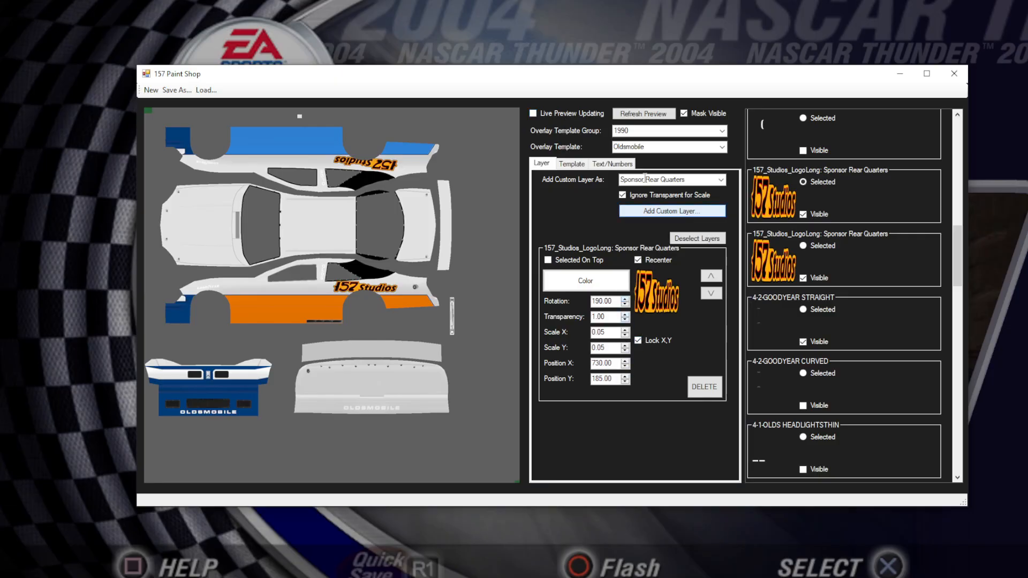
click(643, 114)
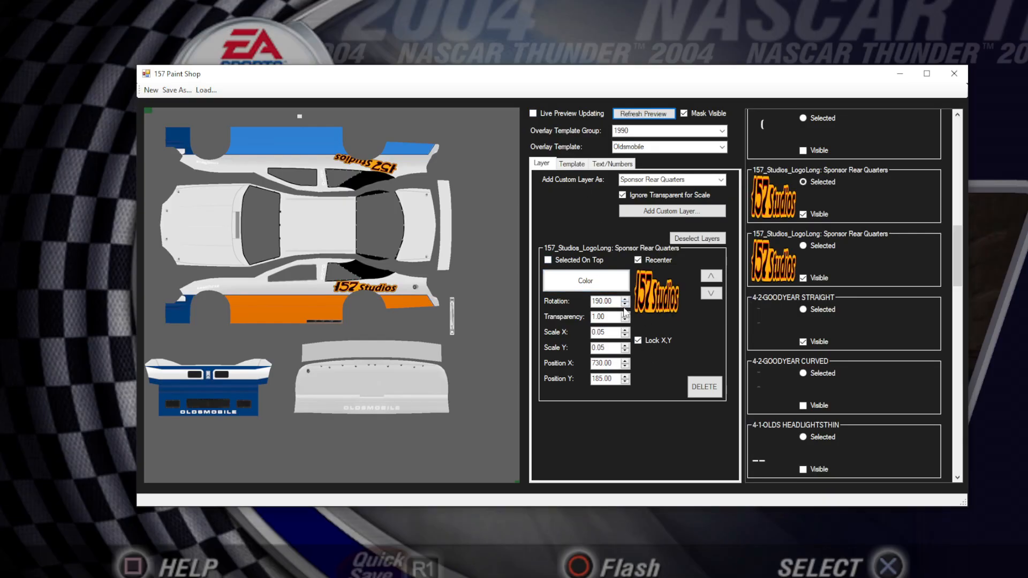
- Set the rear quarter logo's rotation to 170 with live preview updating back on
double_click(614, 301)
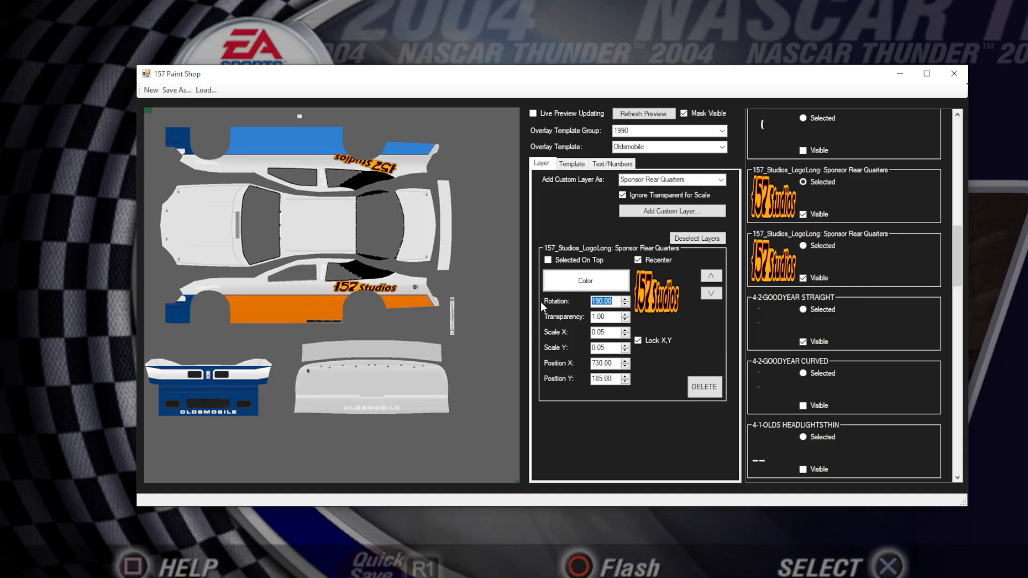
text(170)
click(620, 113)
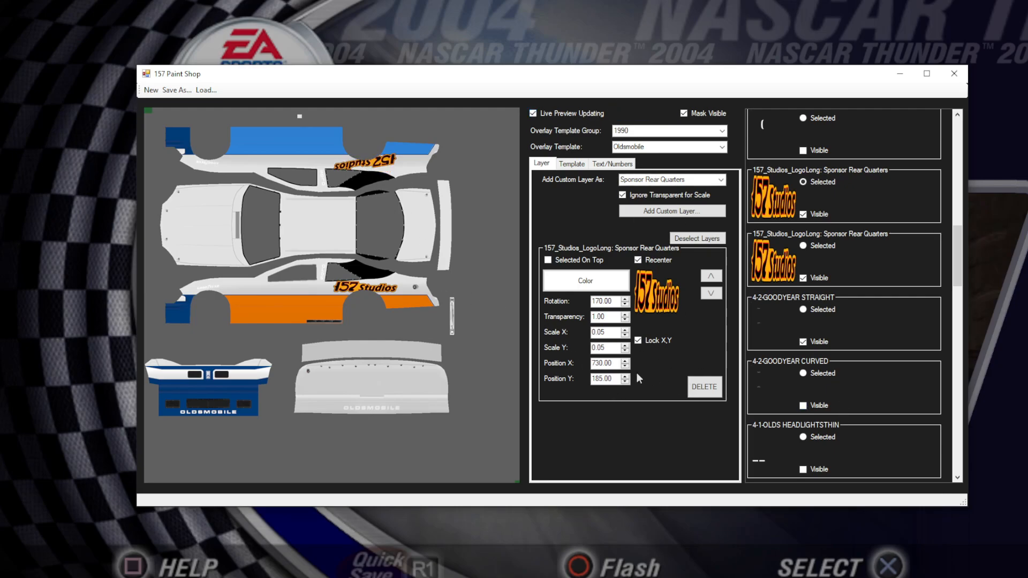
double_click(613, 332)
click(720, 180)
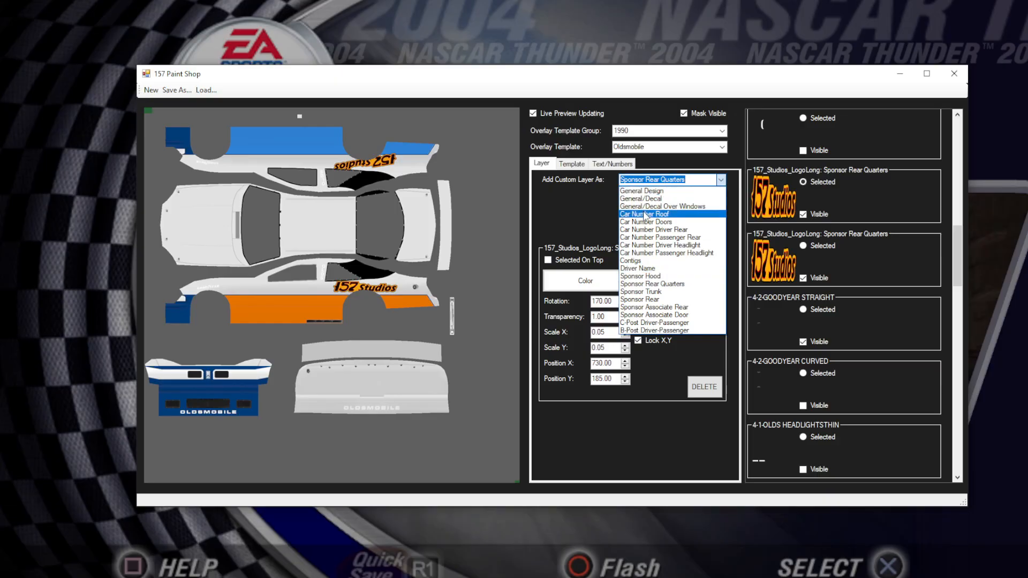
click(607, 336)
click(597, 332)
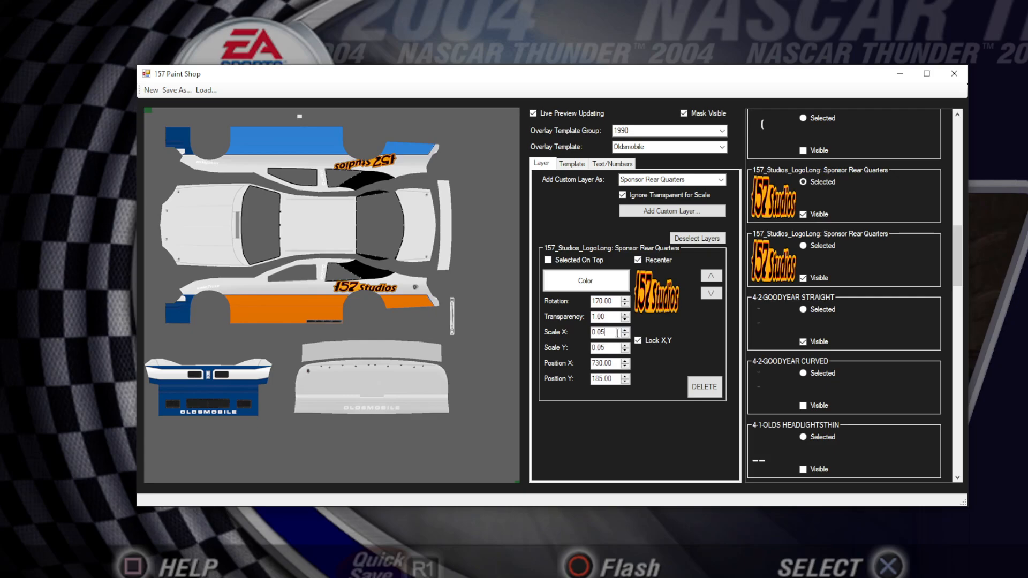
- Try a transparency of 0.5 on the rear quarter logo and set it back to 1
double_click(602, 316)
text(0.5)
key(Return)
drag(616, 317, 554, 309)
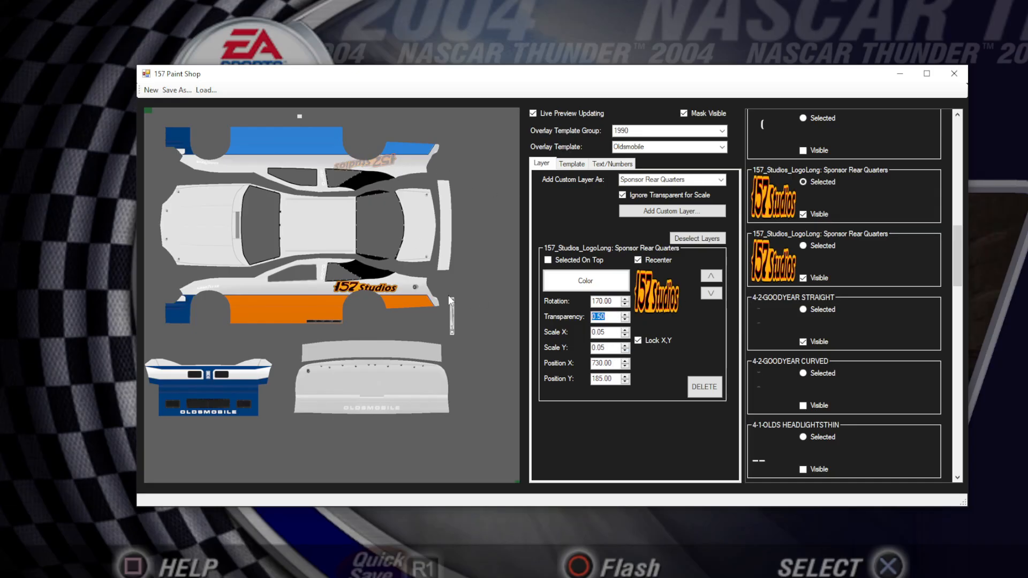
text(1)
key(Return)
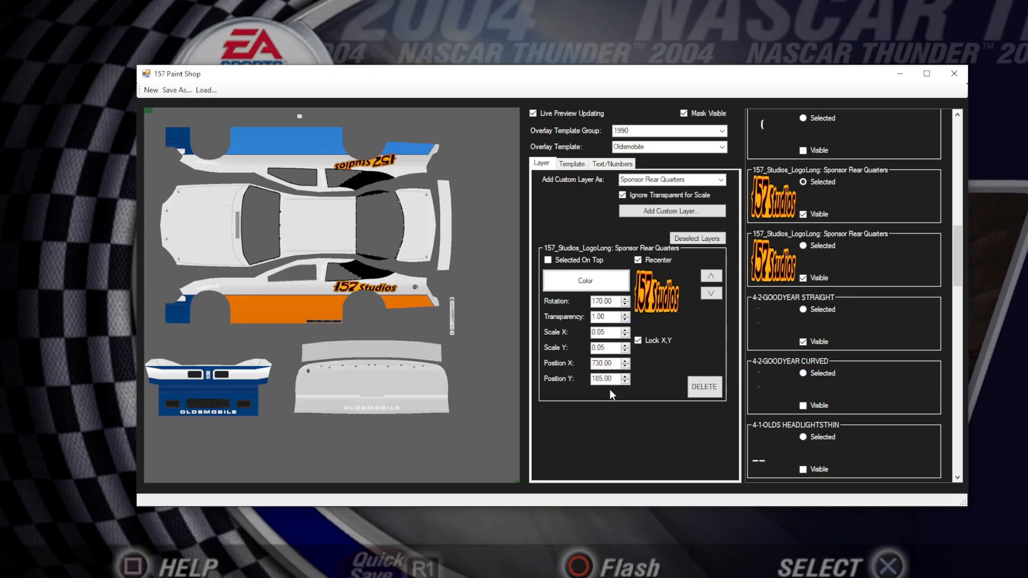
- Enlarge the rear quarter logo with X and Y locked together, setting its scale to 0.06
click(612, 333)
click(625, 330)
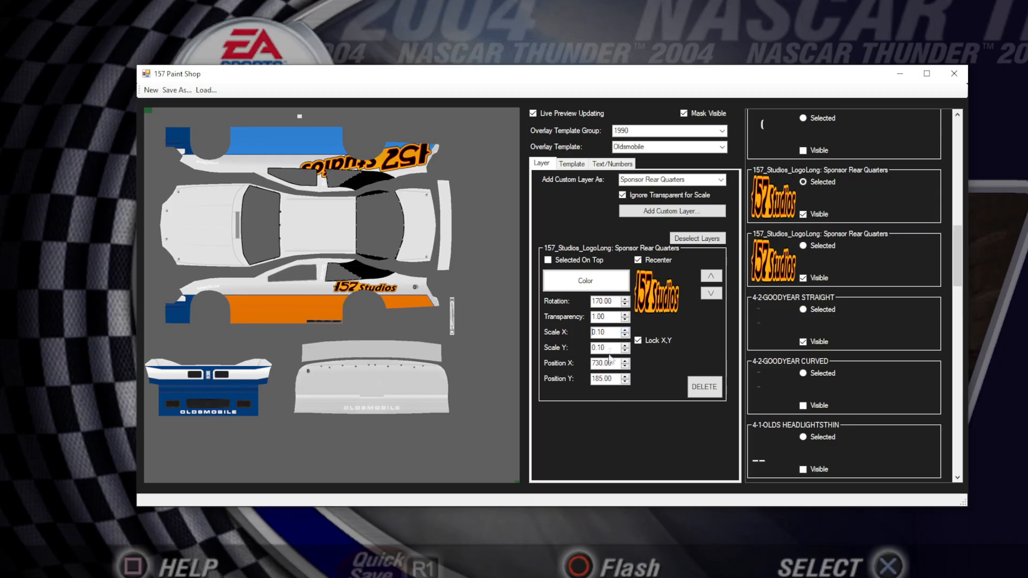
double_click(614, 332)
text(0.06)
key(Return)
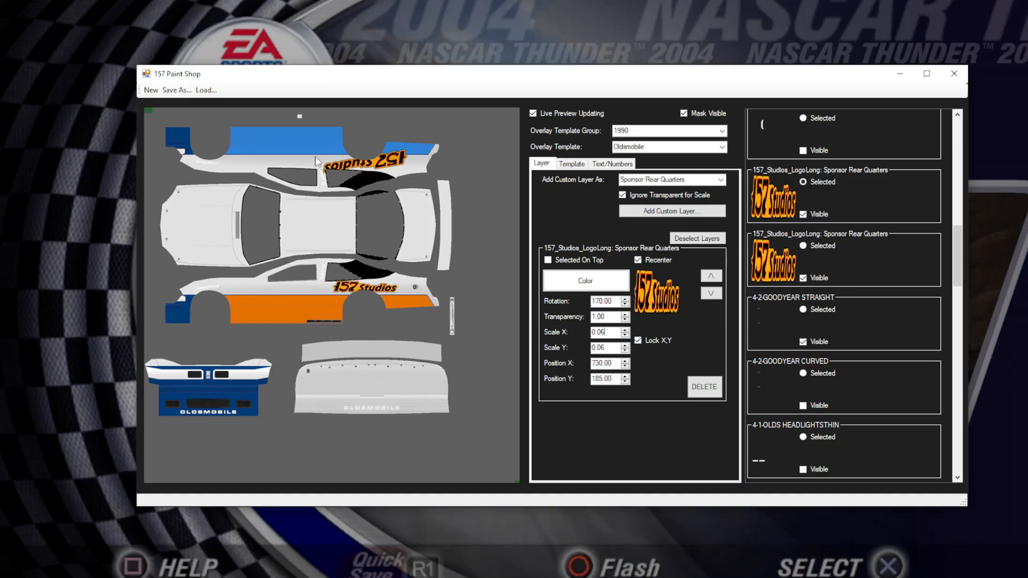
- Unlock the logo's X and Y scaling and set Scale Y to 0.05
click(638, 340)
drag(610, 348, 599, 348)
text(03)
key(BackSpace)
text(5)
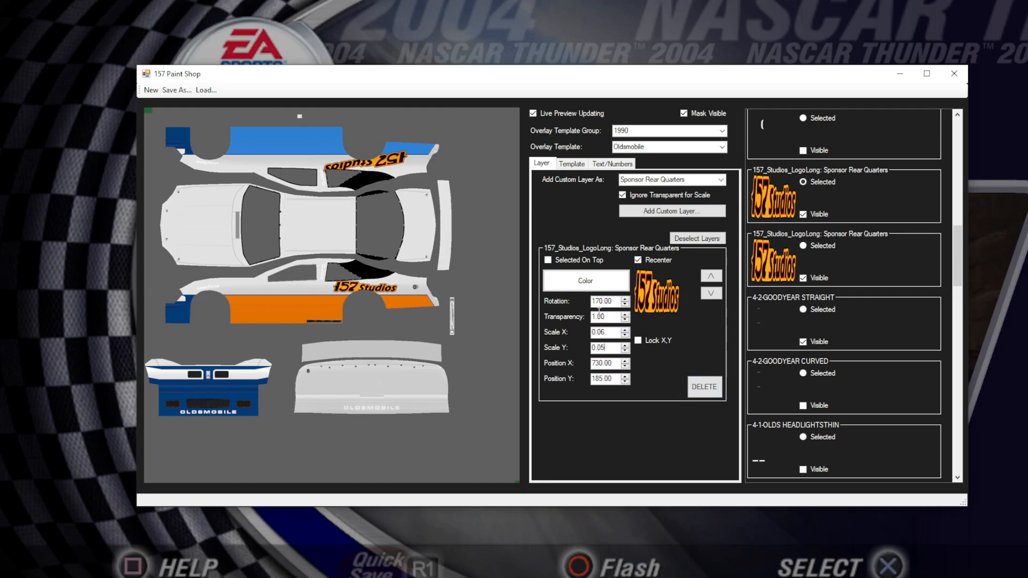
- Set the rear quarter logo's rotation to 180
double_click(610, 301)
text(180)
key(Return)
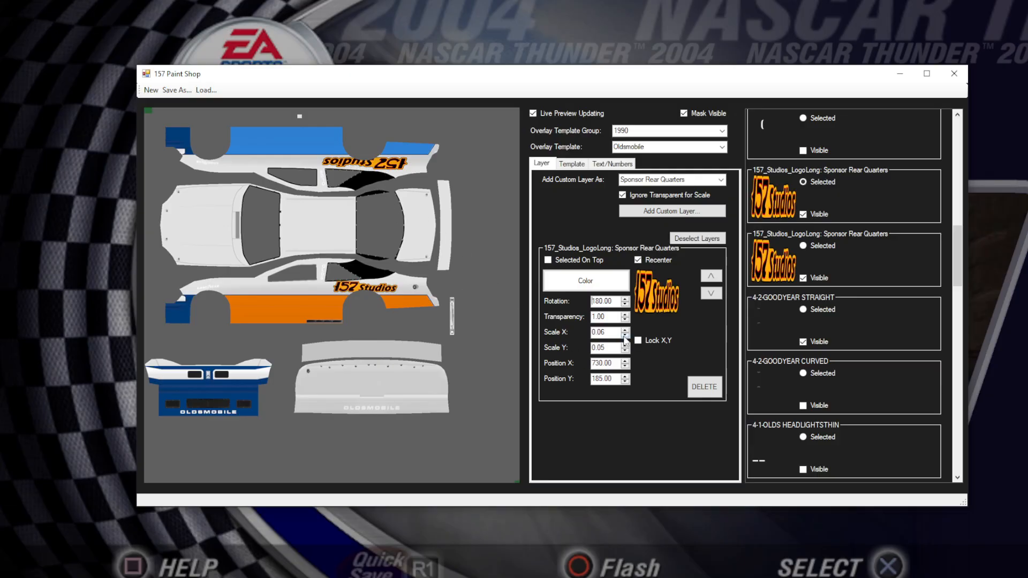
- Shift the rear quarter logo vertically by setting Position Y to 195 and refining it to 192.5
drag(613, 348, 555, 346)
click(612, 363)
click(606, 378)
key(BackSpace)
key(BackSpace)
text(90)
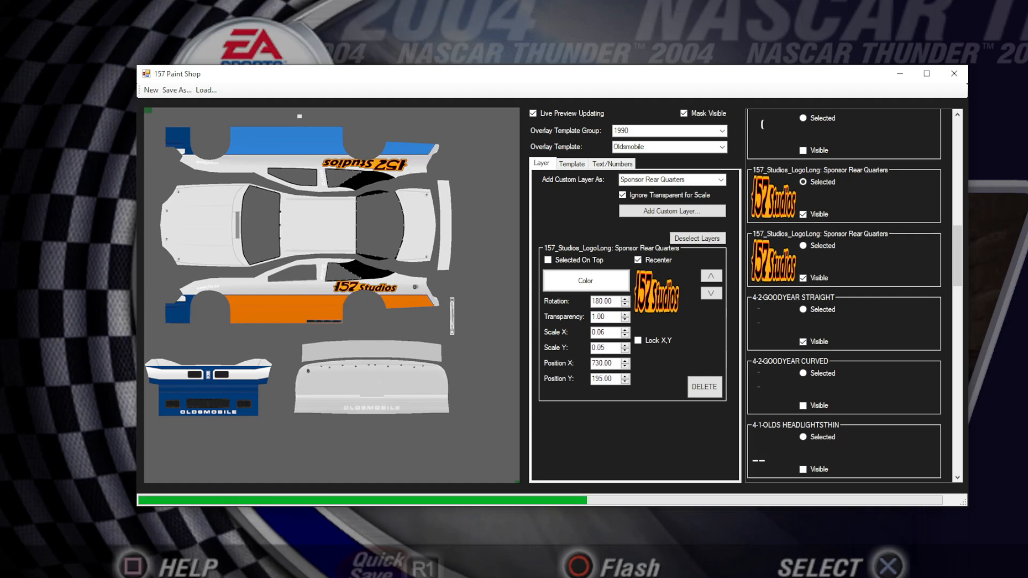
key(BackSpace)
text(2.)
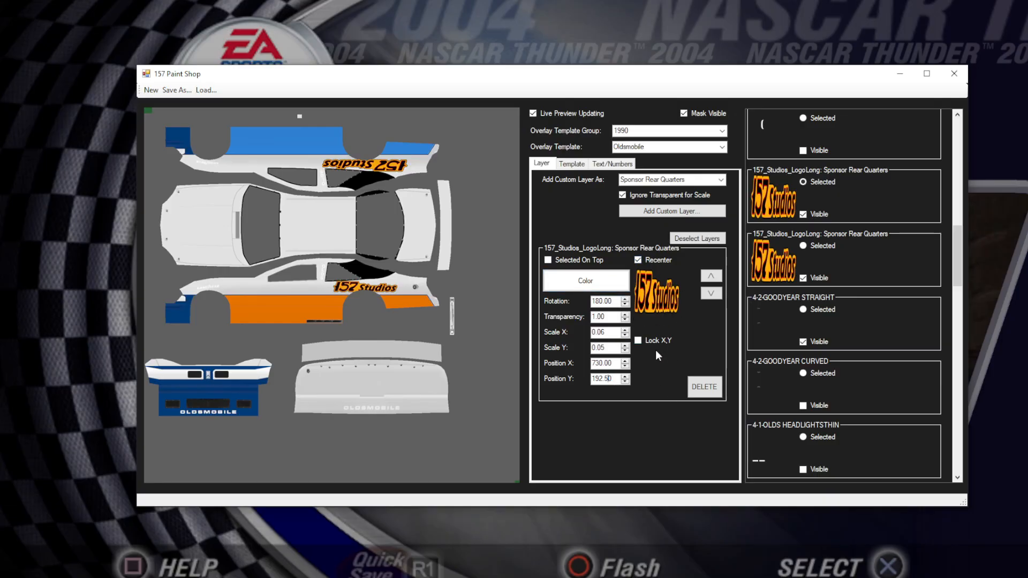
- Set the logo's Position Y to 150 while showing it on top of other layers, and switch Selected On Top off again
click(608, 379)
click(564, 259)
double_click(615, 382)
text(150.00)
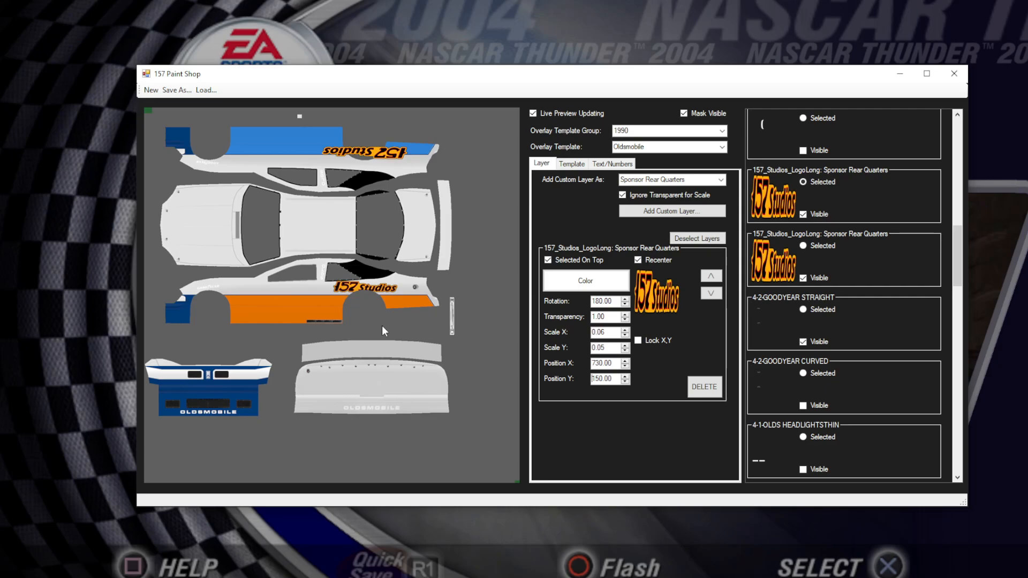
click(561, 258)
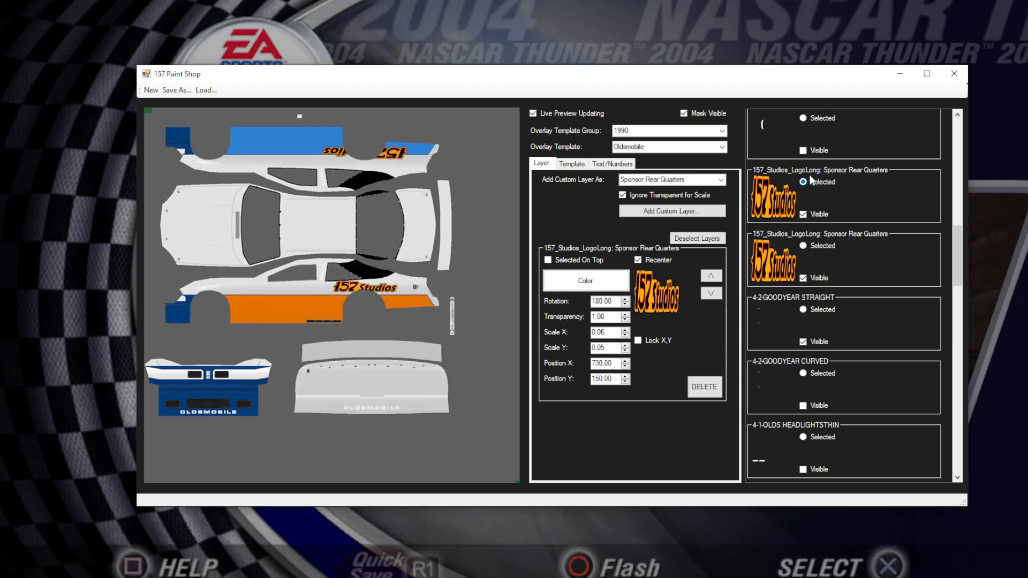
- Turn off live preview updating, move the selected rear quarter logo layer down to just above Base, and refresh the preview
click(568, 114)
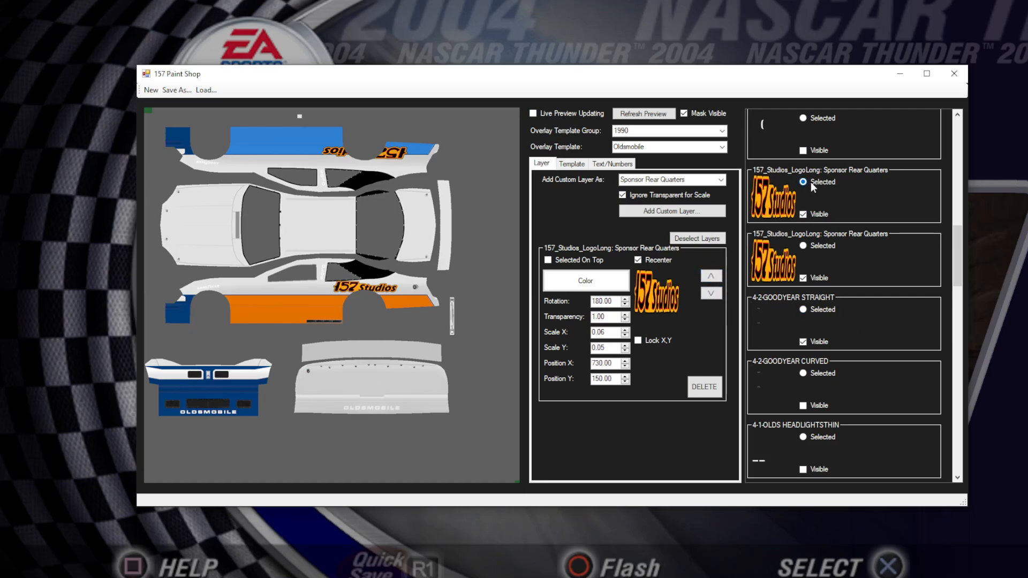
click(711, 293)
click(711, 293)
click(711, 293)
click(711, 294)
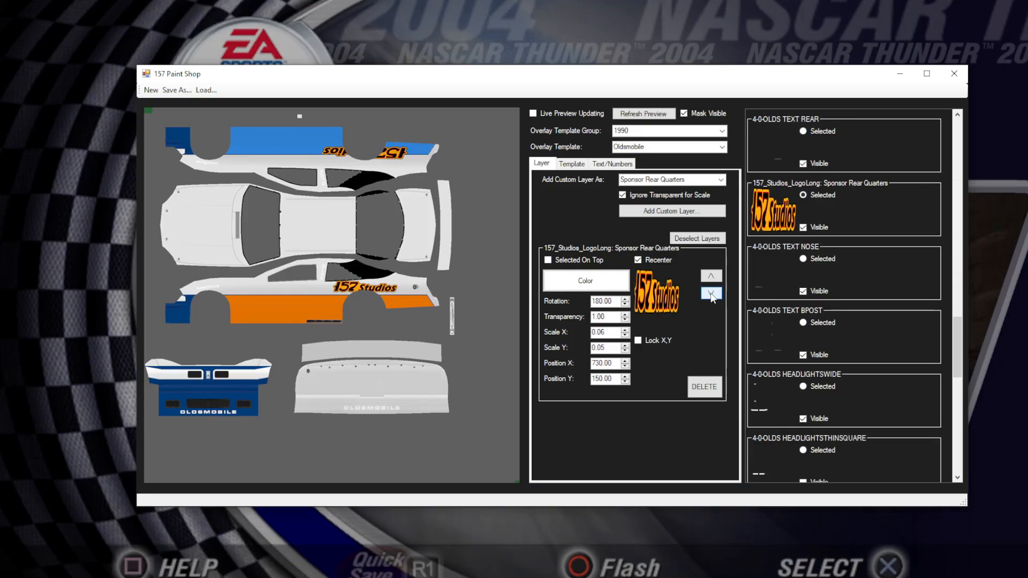
click(711, 293)
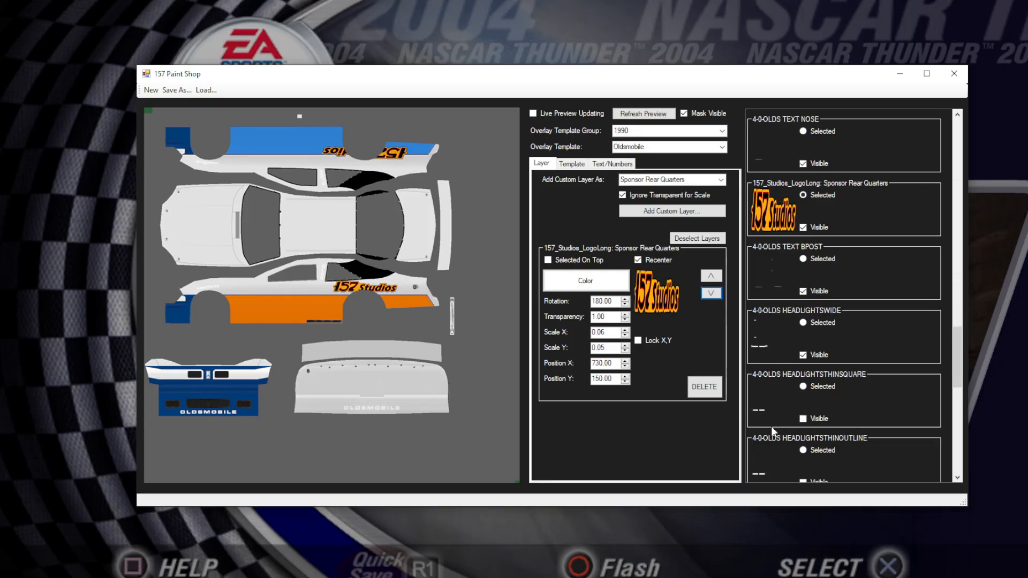
click(711, 293)
click(712, 294)
click(712, 293)
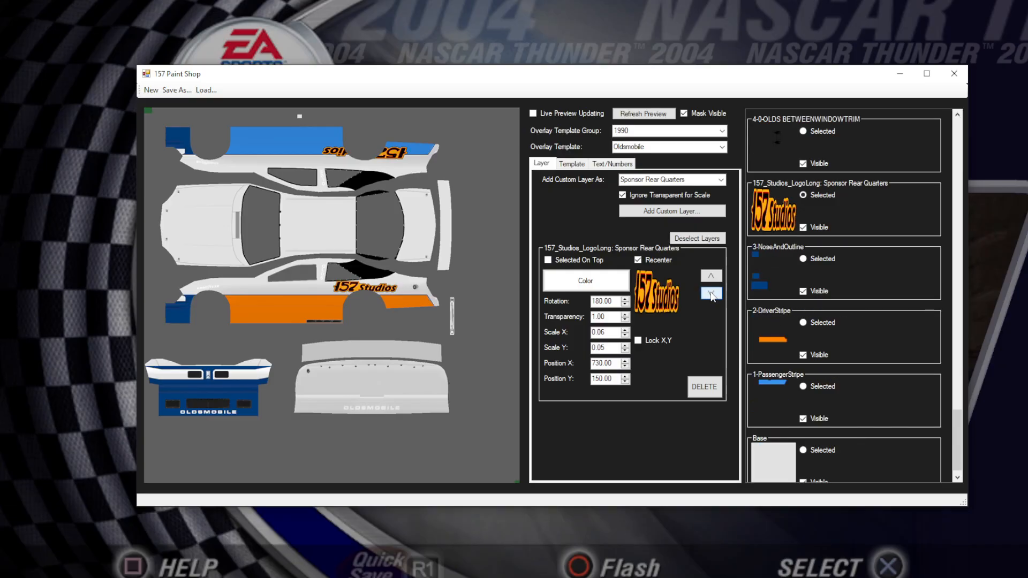
click(711, 293)
click(711, 293)
click(711, 293)
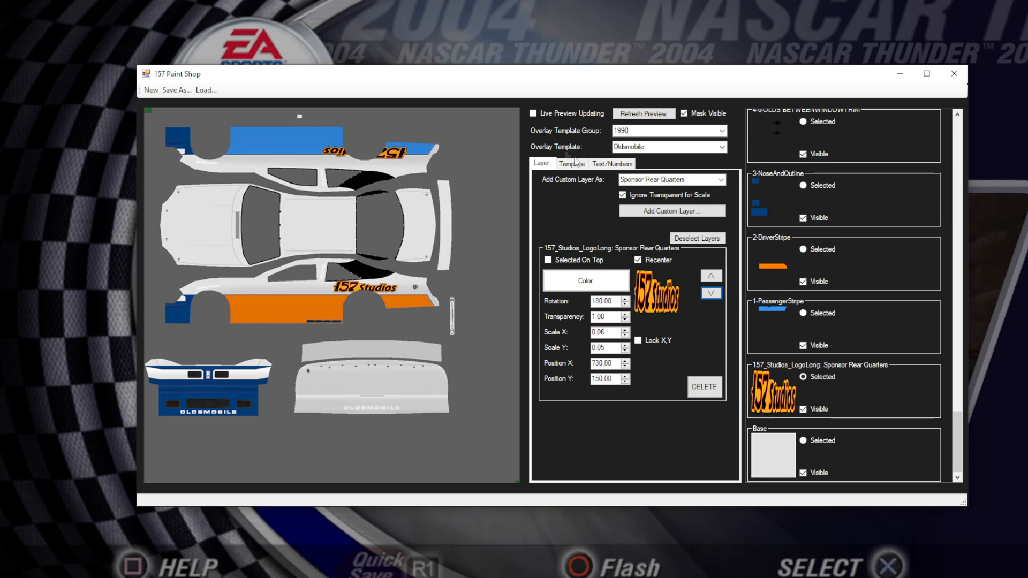
click(653, 121)
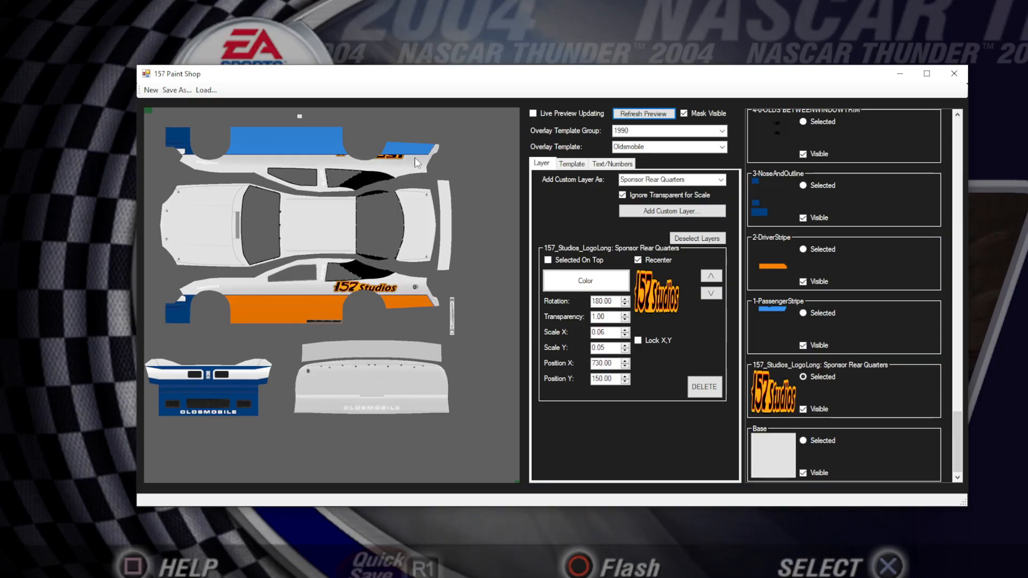
- Set the rear quarter logo's Position Y to 170 and refresh the preview
double_click(602, 378)
text(170)
key(Return)
click(647, 114)
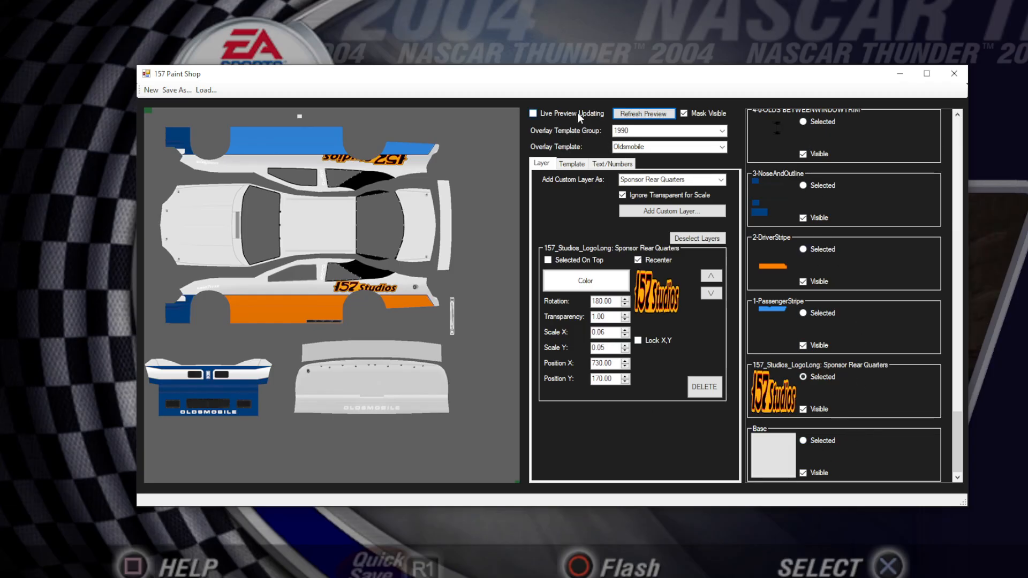
- Move the selected 157_Studios_LogoLong layer up through the stack to the top of the layer list
click(714, 277)
click(714, 277)
click(714, 276)
click(714, 277)
click(714, 276)
click(714, 277)
click(714, 277)
click(714, 277)
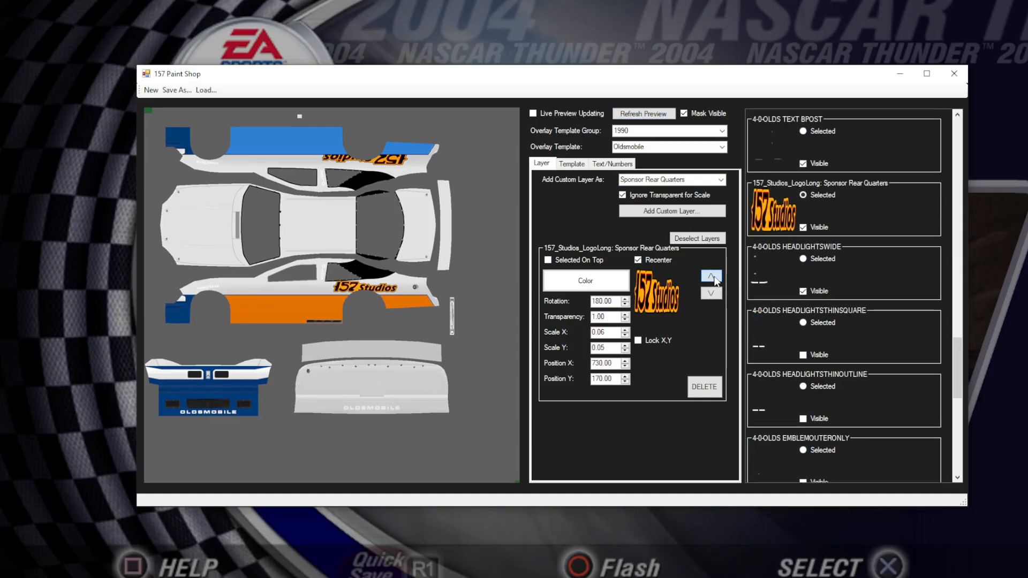
click(714, 277)
click(714, 277)
click(714, 277)
click(713, 277)
click(714, 276)
click(714, 277)
click(714, 277)
click(714, 277)
click(714, 277)
click(714, 276)
click(714, 276)
click(714, 277)
click(714, 277)
click(714, 276)
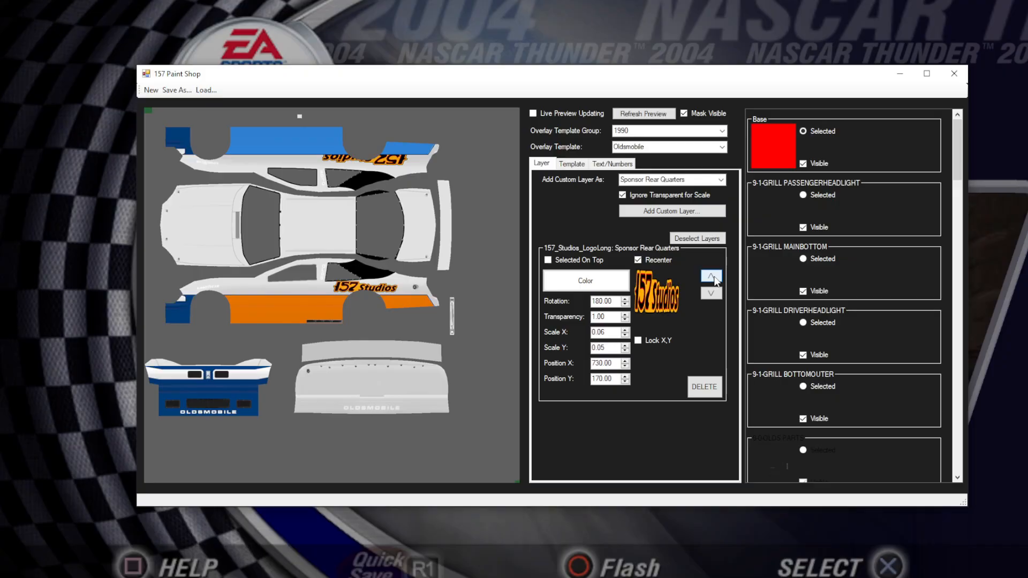
- Move the selected 157_Studios_LogoLong rear quarter layer down the layer list to just above 6-0-SPOILER SILVER
click(717, 294)
click(717, 293)
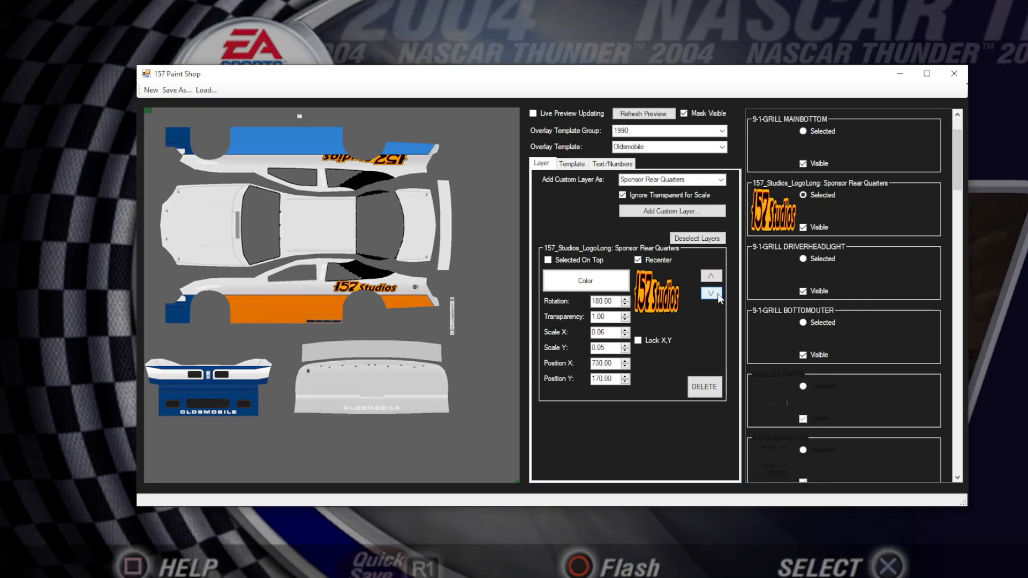
scroll(838, 312, up, 1)
scroll(838, 312, down, 20)
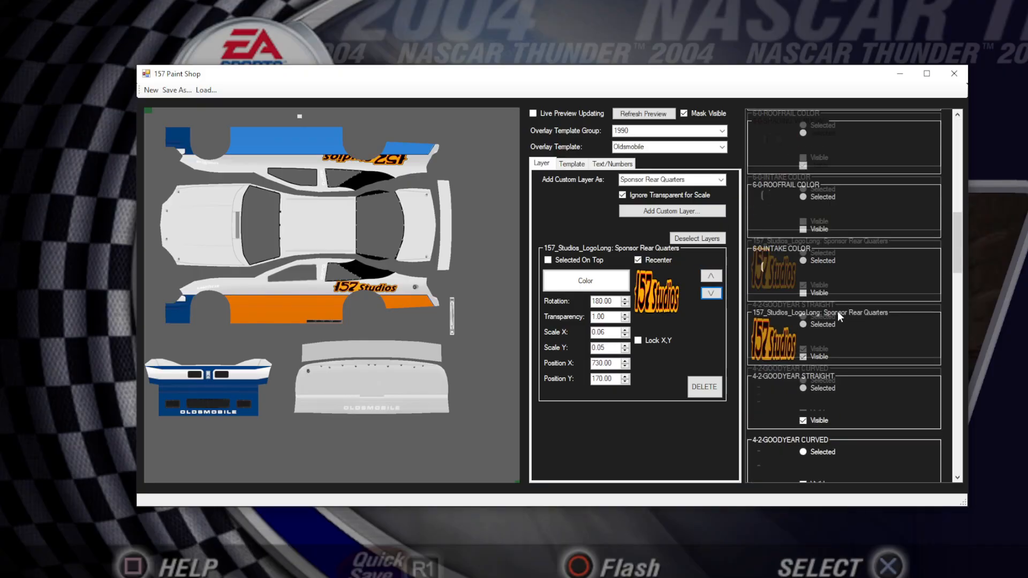
scroll(837, 311, up, 10)
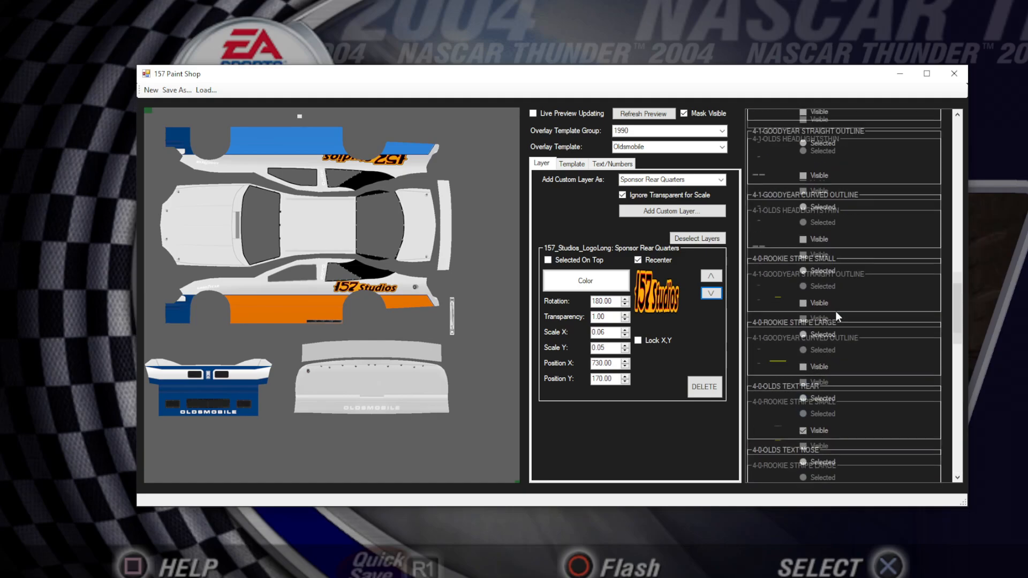
scroll(834, 311, up, 3)
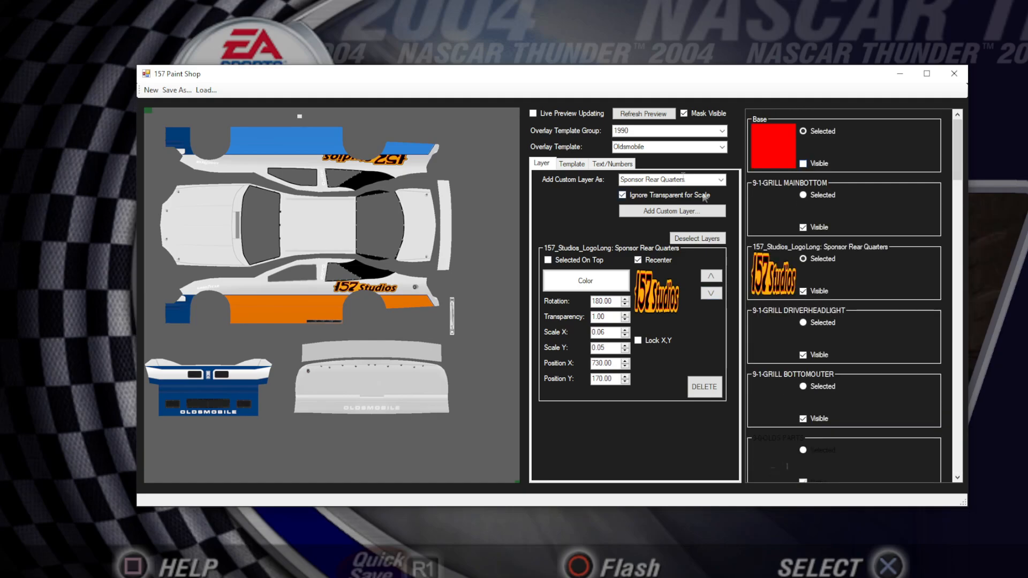
click(711, 292)
scroll(856, 315, down, 3)
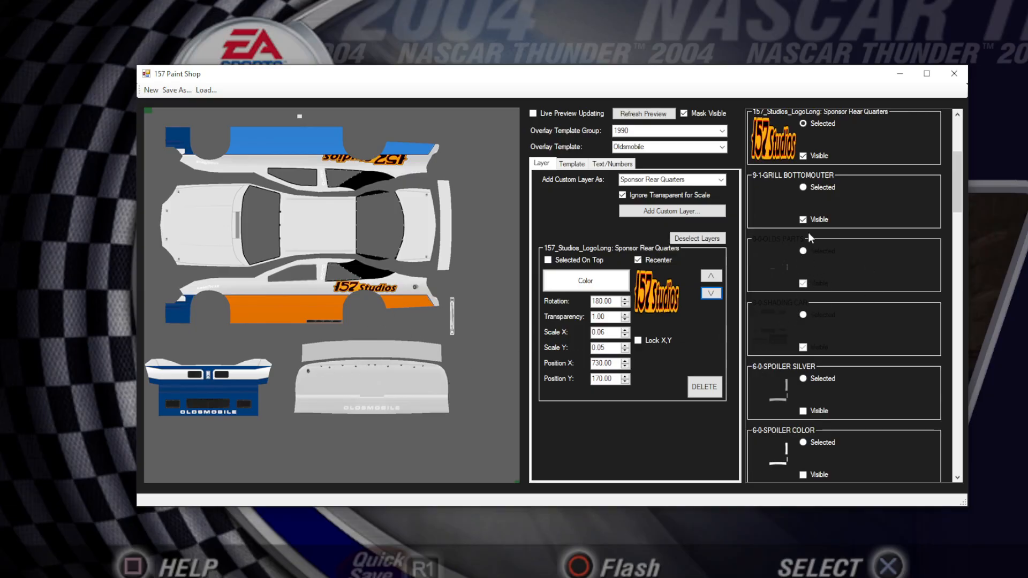
click(711, 293)
click(710, 293)
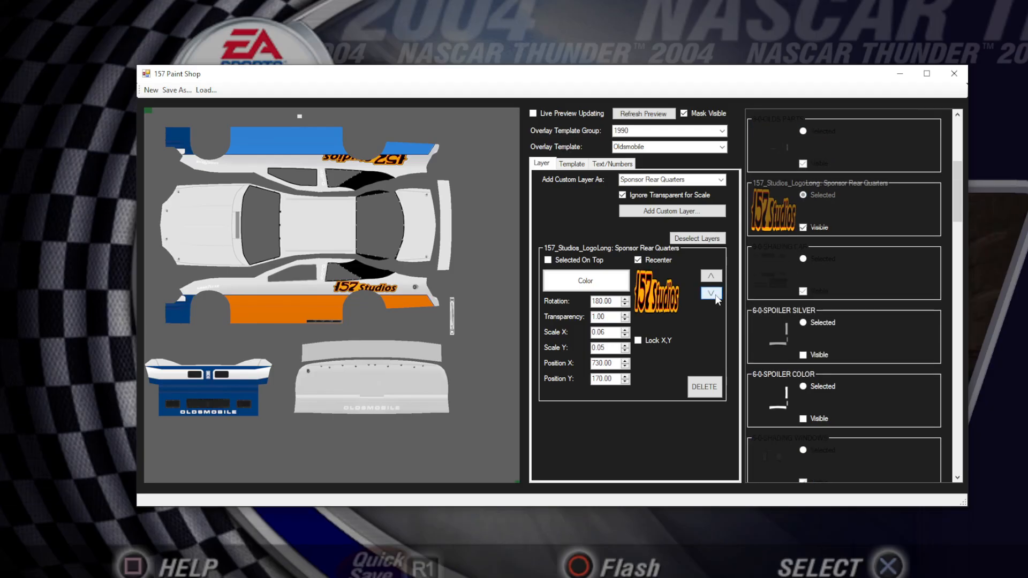
click(710, 294)
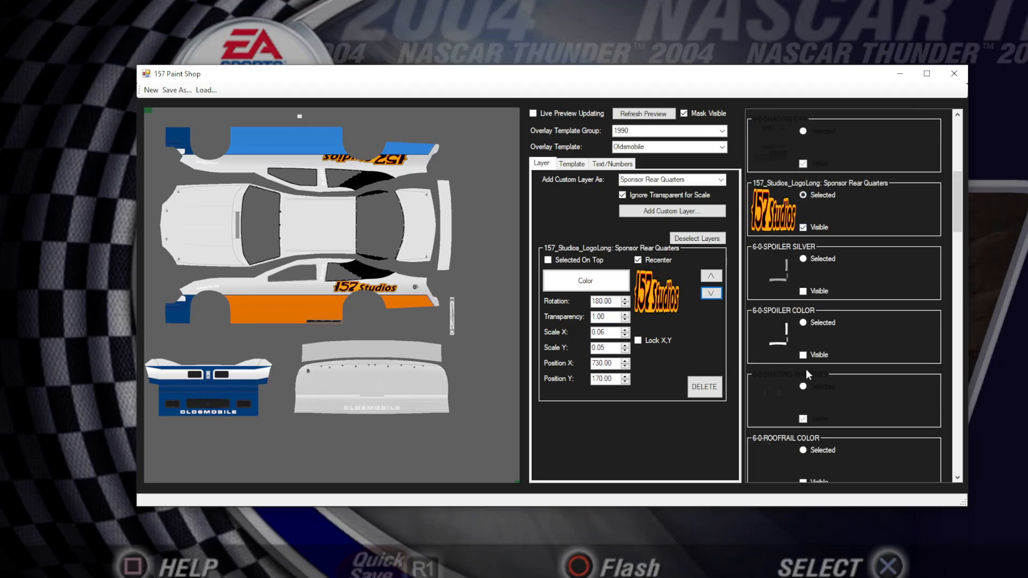
scroll(805, 368, down, 1)
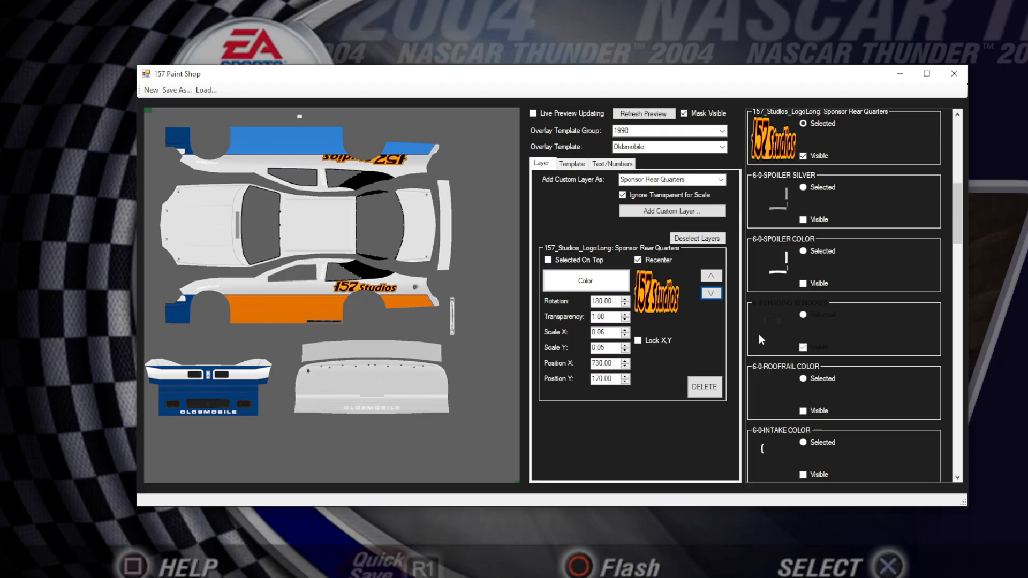
- Set the rear quarter logo's Position Y to 190 and turn live preview updating back on
drag(617, 379, 488, 366)
text(190)
key(Return)
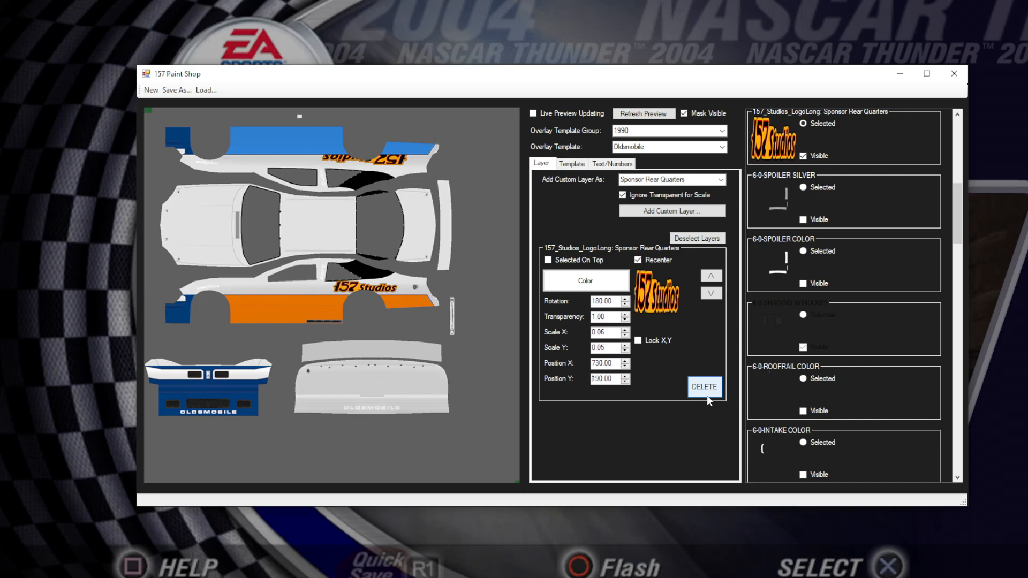
click(577, 112)
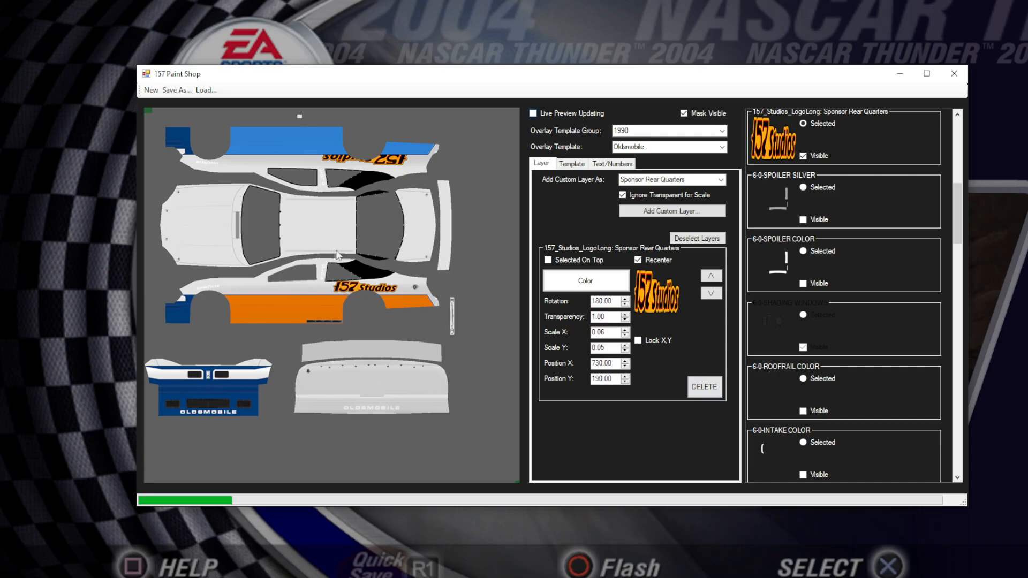
- Set the rear quarter logo's Position Y to 200
drag(615, 379, 543, 373)
text(200)
key(Return)
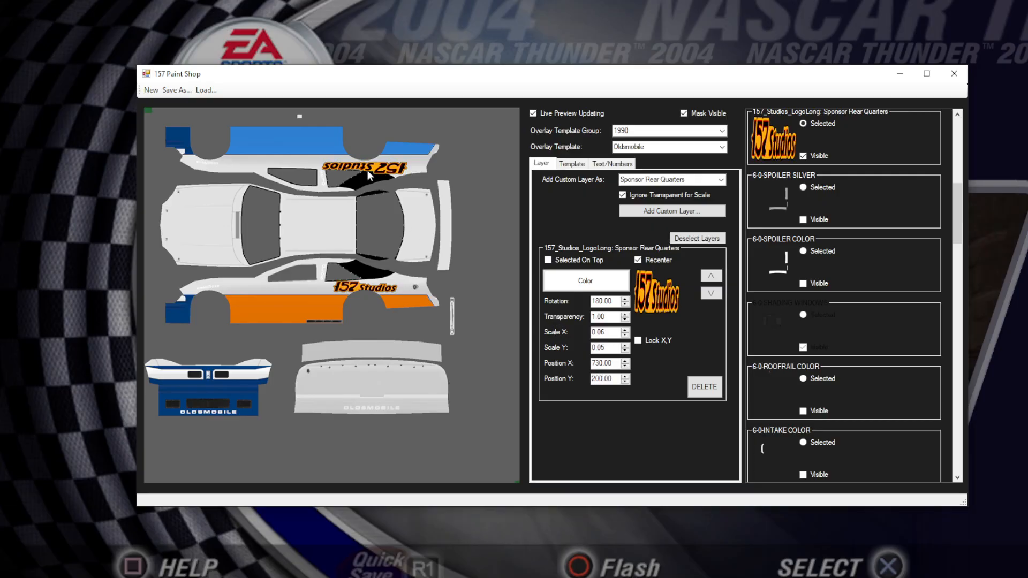
- Hide the mask to examine the unmasked paint layout, and show the mask again
click(706, 112)
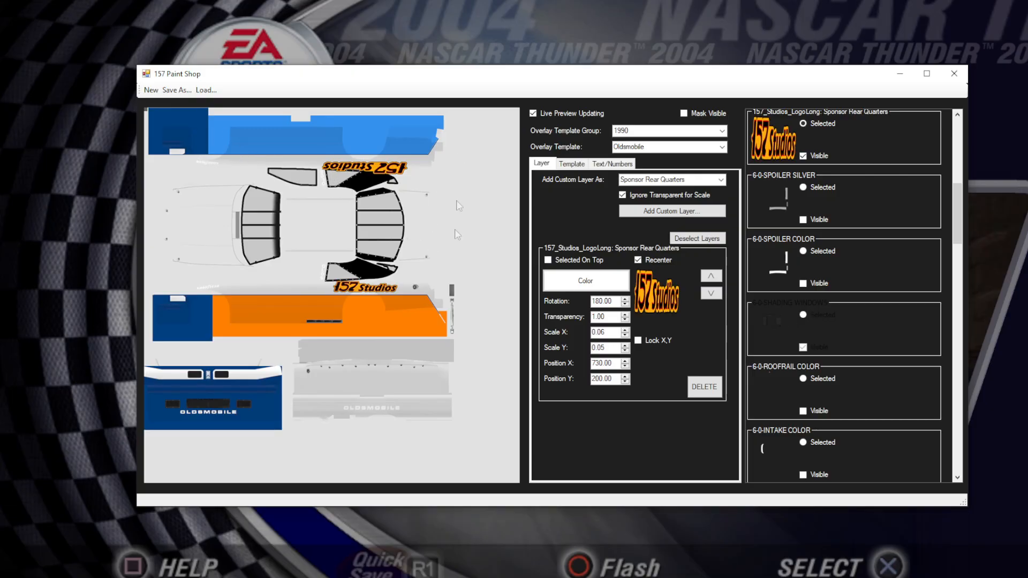
click(700, 114)
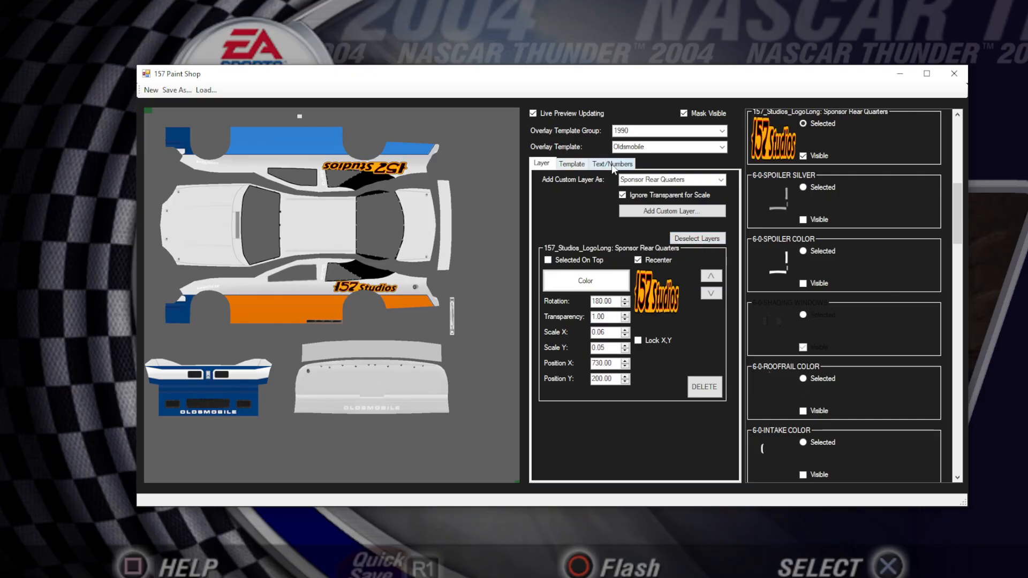
click(565, 163)
click(543, 165)
- Recolor the 6-0-SPOILER COLOR layer to dark green and make it visible
click(808, 252)
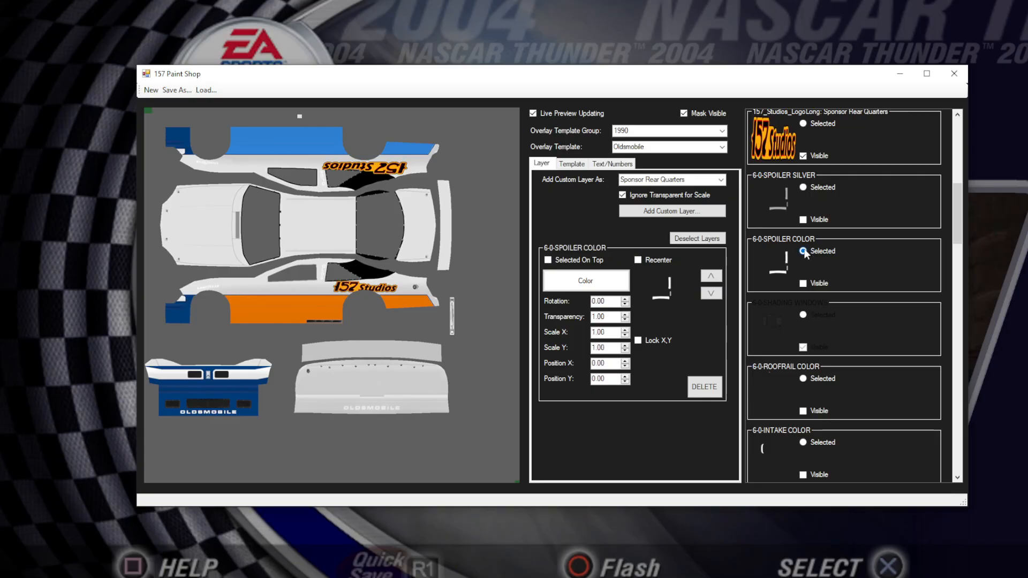
click(562, 280)
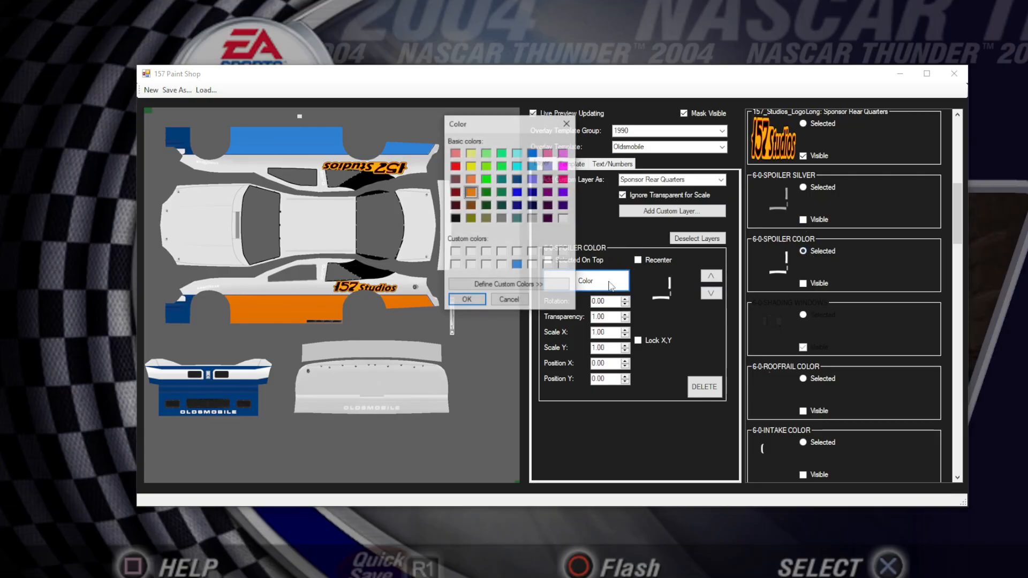
click(485, 192)
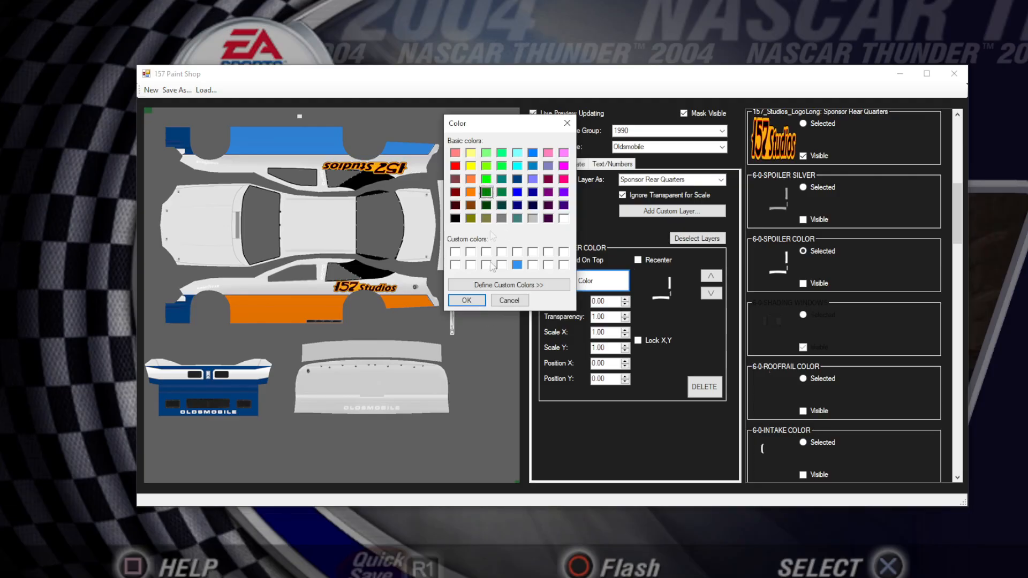
click(466, 300)
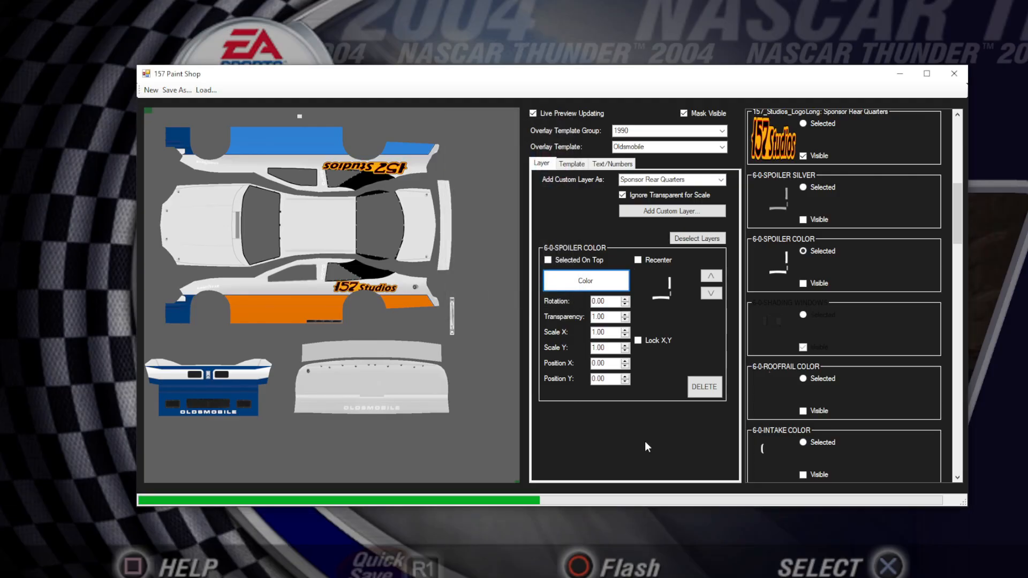
click(594, 113)
click(802, 283)
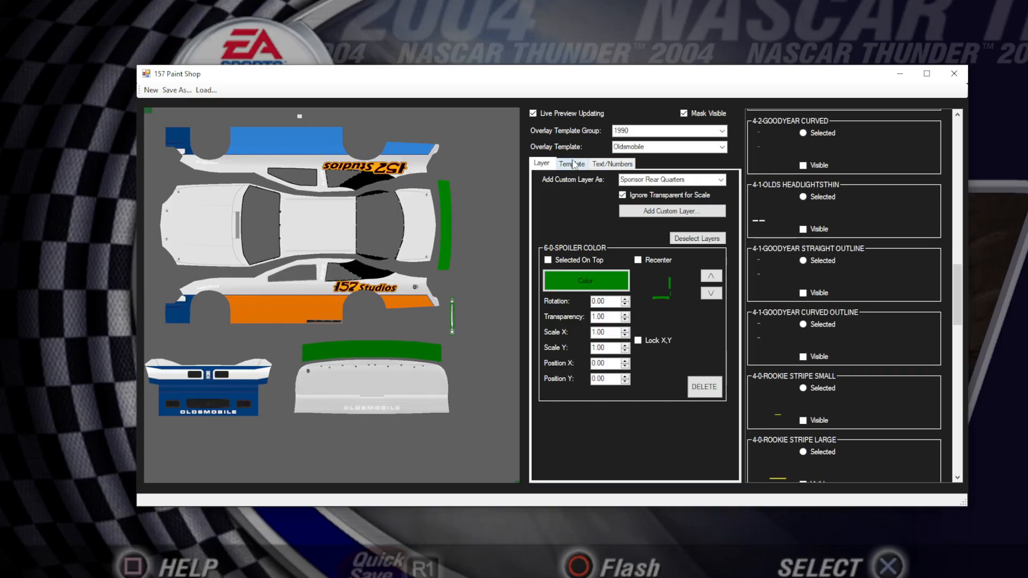
- Enter 07 as the text for a new car number layer
scroll(830, 295, up, 6)
scroll(870, 367, down, 2)
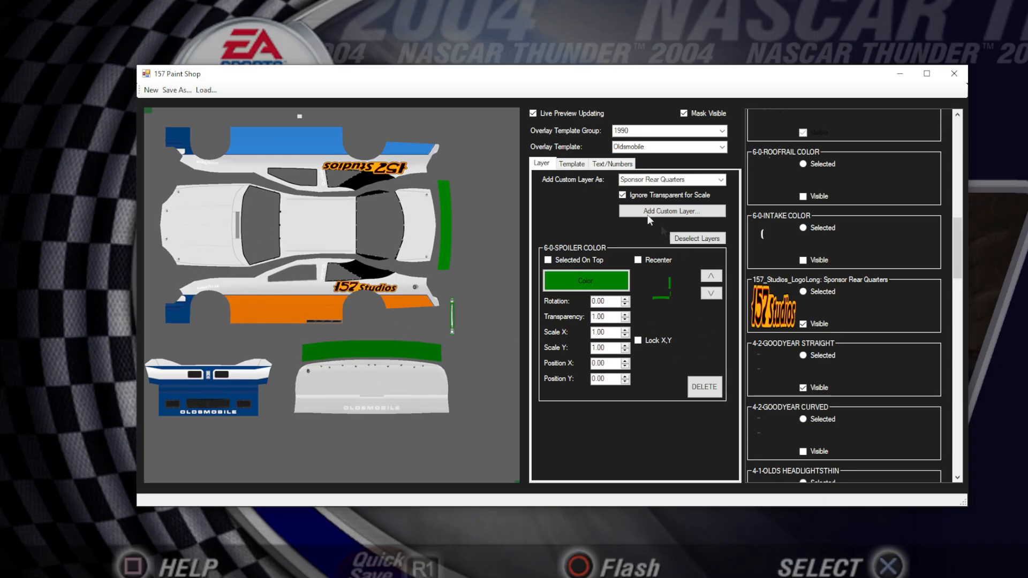
click(574, 163)
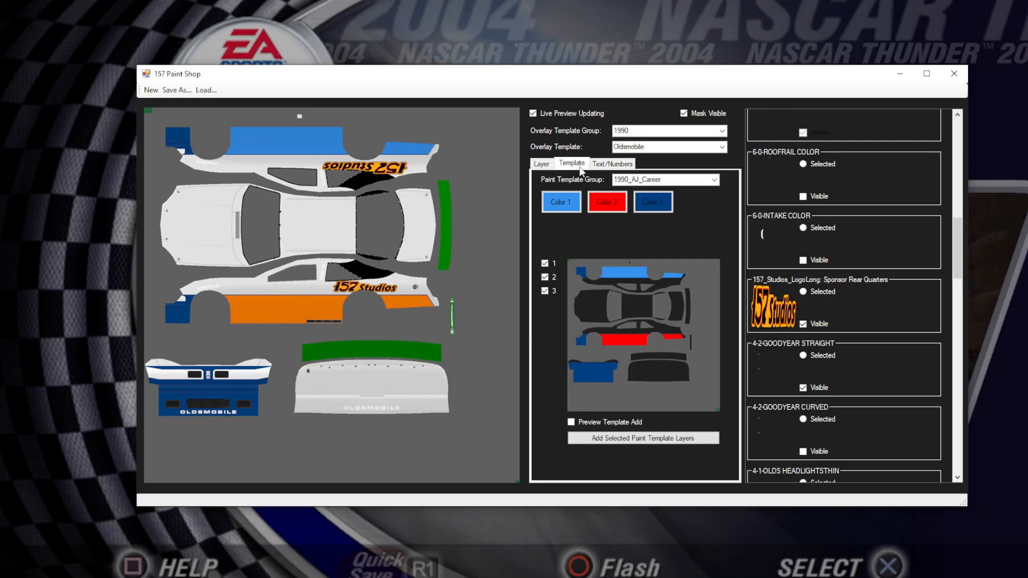
click(612, 165)
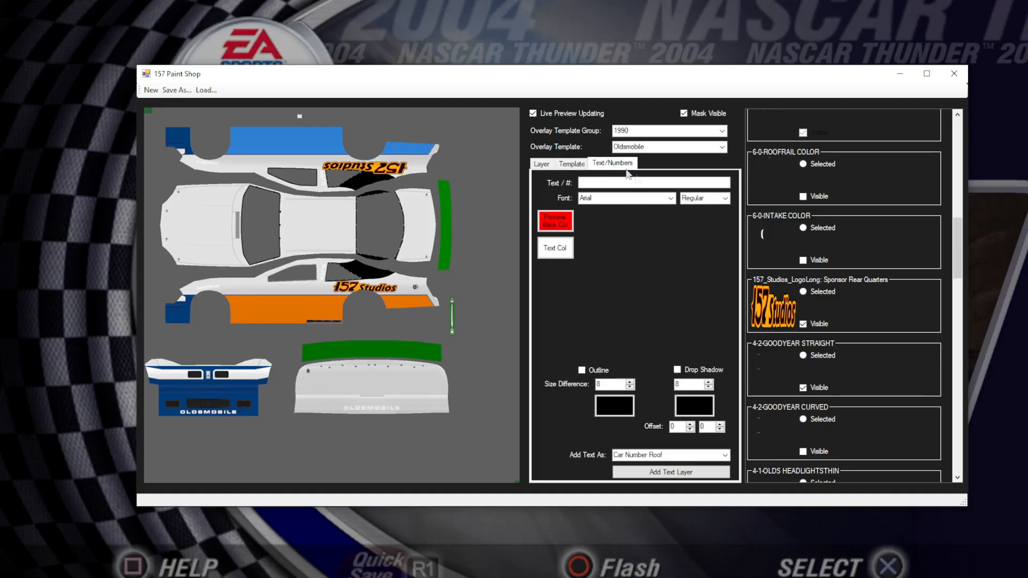
click(632, 182)
text(07)
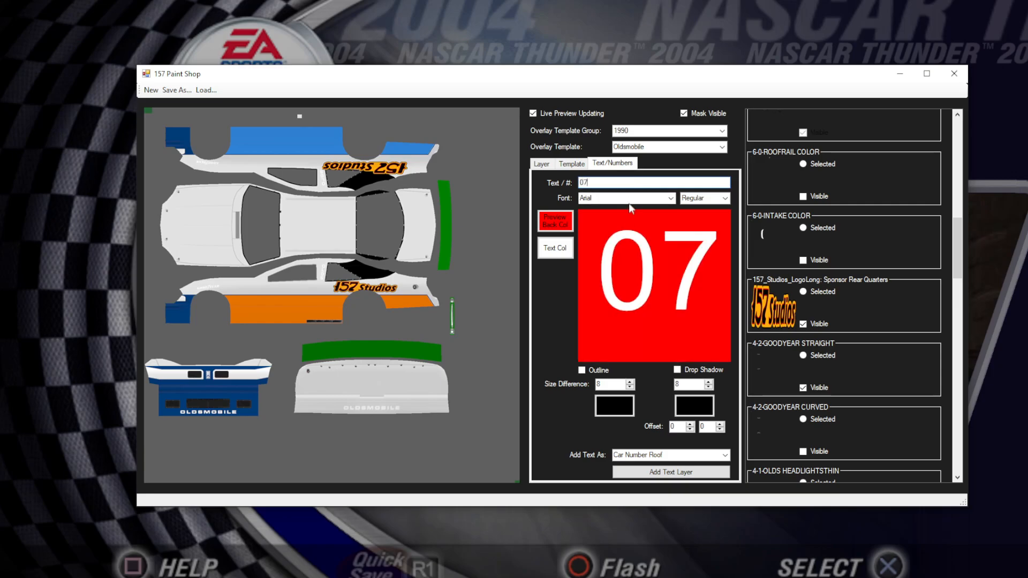
- Clear the car number text and enter 07 again
click(670, 199)
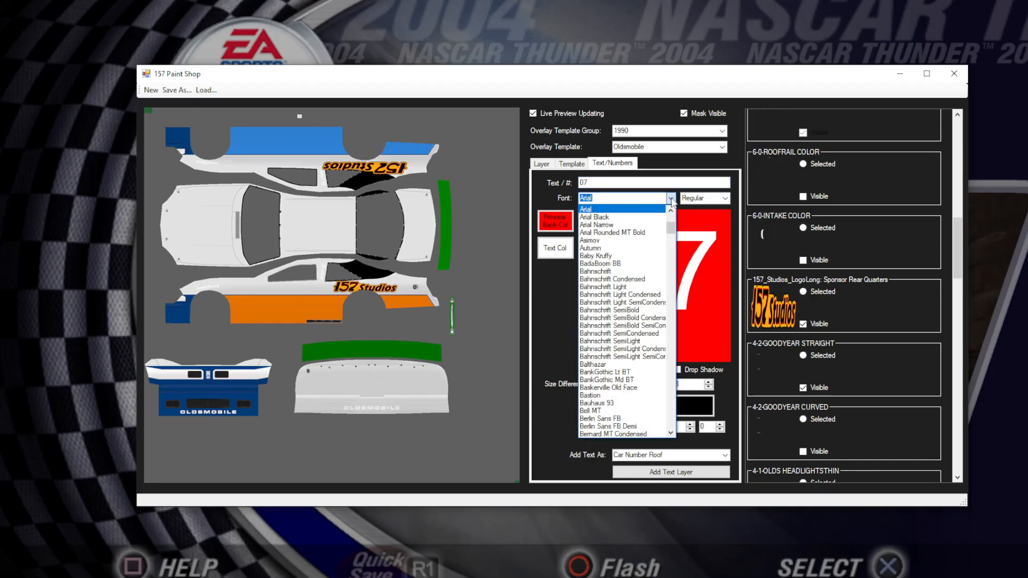
click(670, 199)
key(shift+Tab)
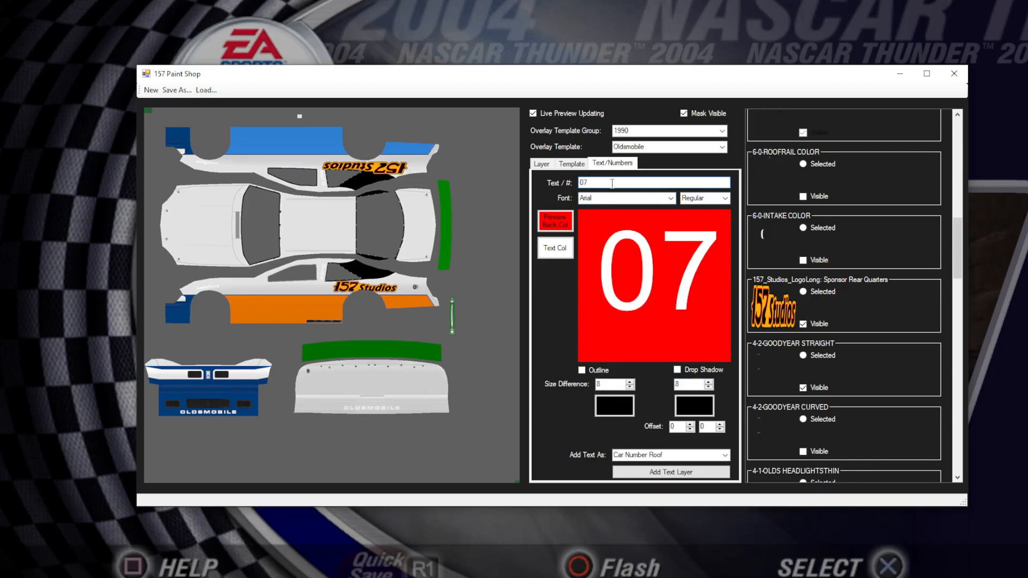
key(BackSpace)
key(BackSpace)
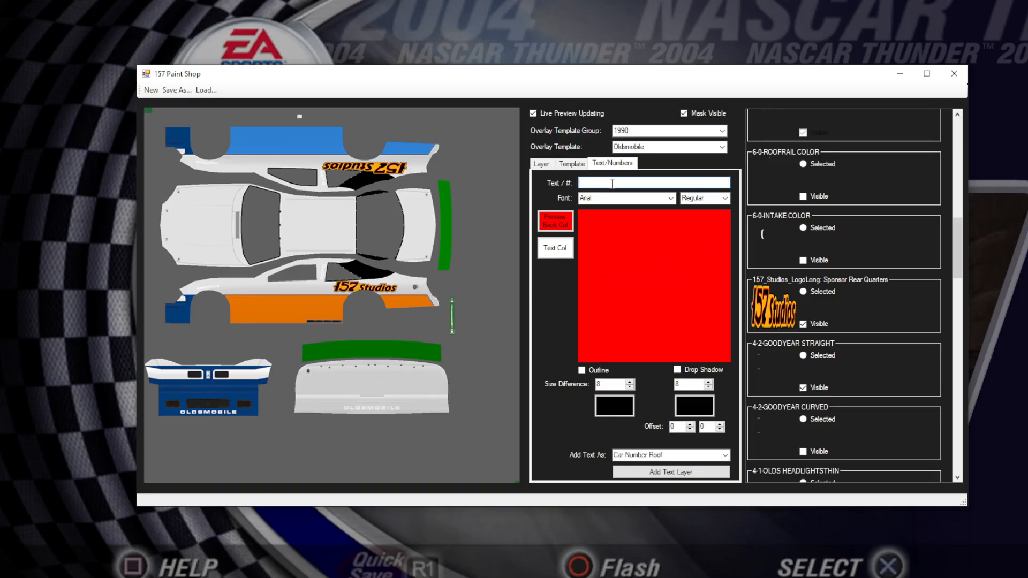
text(07)
- Try several fonts on the number 07, including Arial Rounded MT Bold, Bahnschrift Light Condensed and AMGDT
click(658, 199)
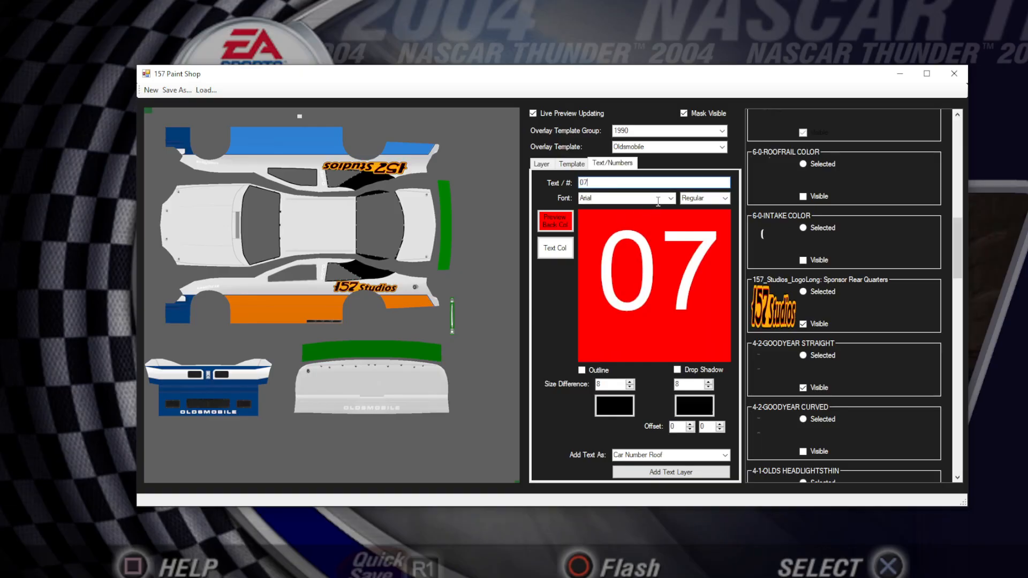
scroll(657, 201, down, 5)
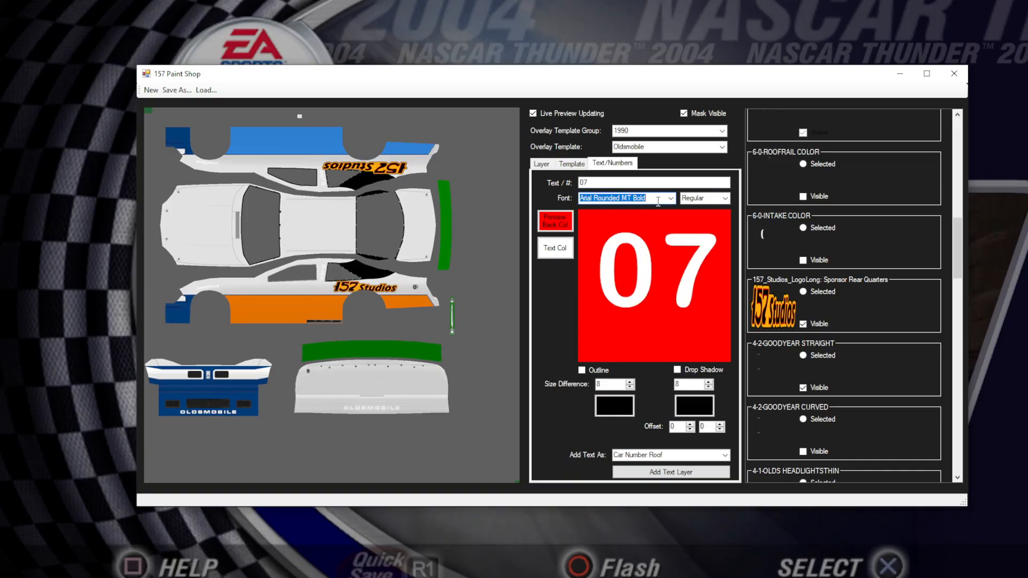
click(670, 199)
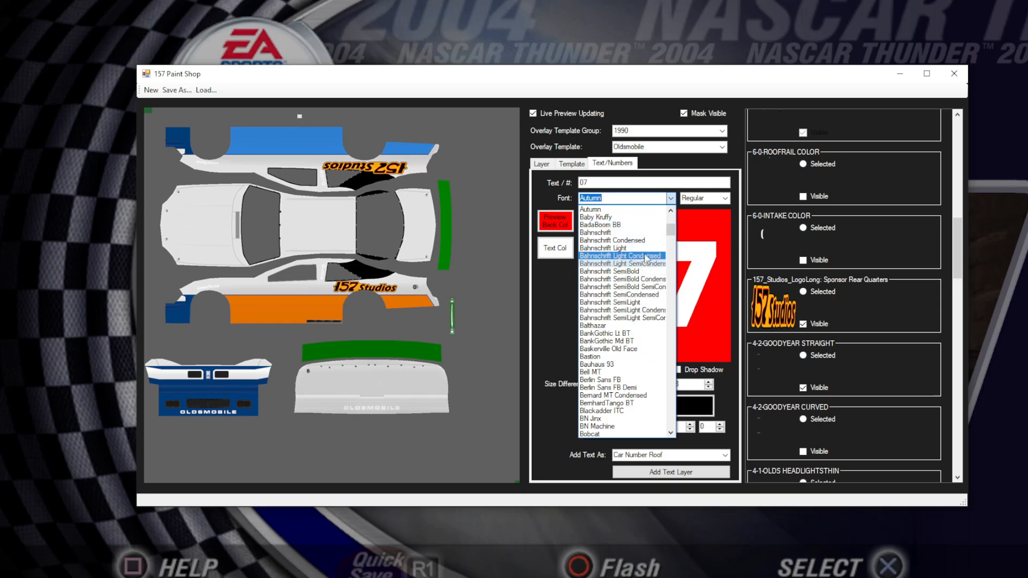
click(630, 216)
key(Down)
key(Down)
key(Down)
key(Down)
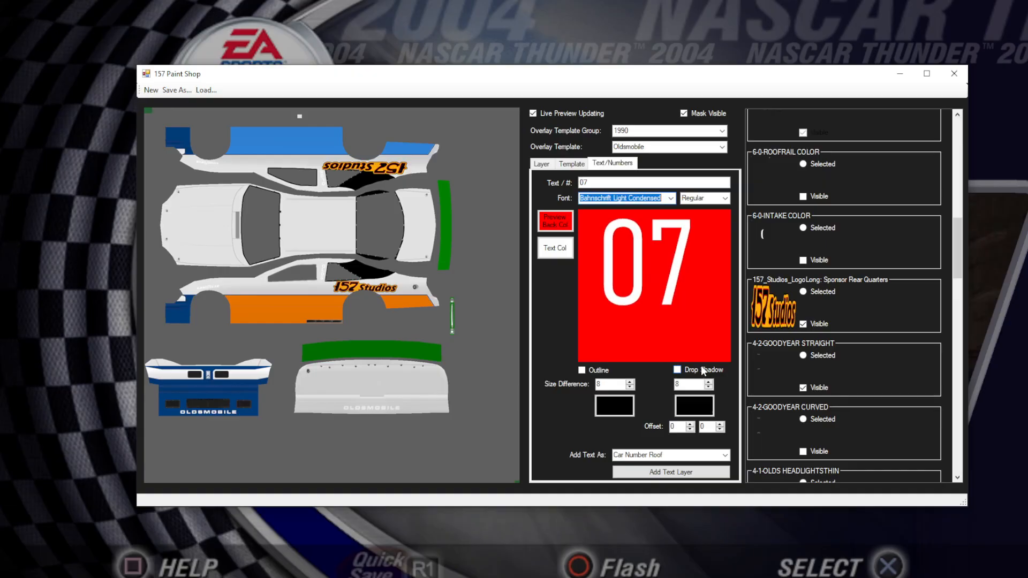
key(Up)
key(Up)
key(Up)
key(Up)
key(Up)
key(Up)
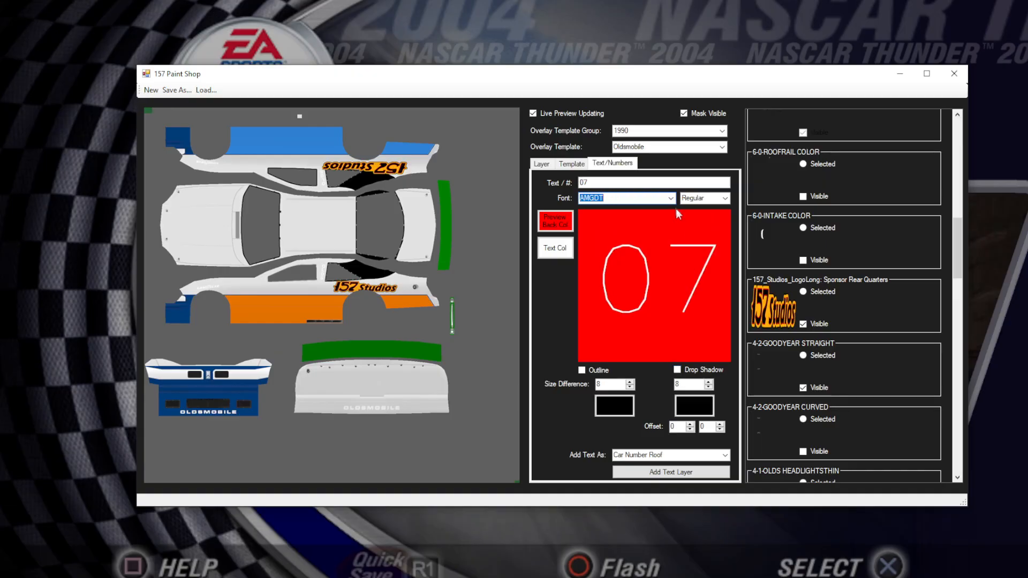
- Go through the fonts from the start of the alphabet and set the number's font to Autumn
click(670, 199)
drag(673, 232, 675, 213)
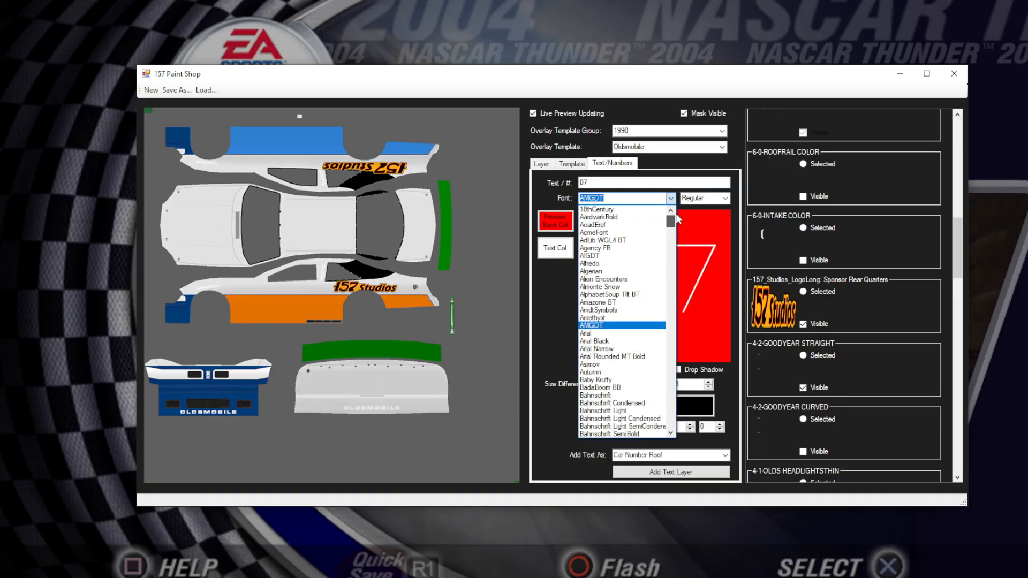
click(616, 295)
key(Down)
key(Down)
key(Down)
key(Down)
key(Down)
key(Down)
key(Down)
key(Down)
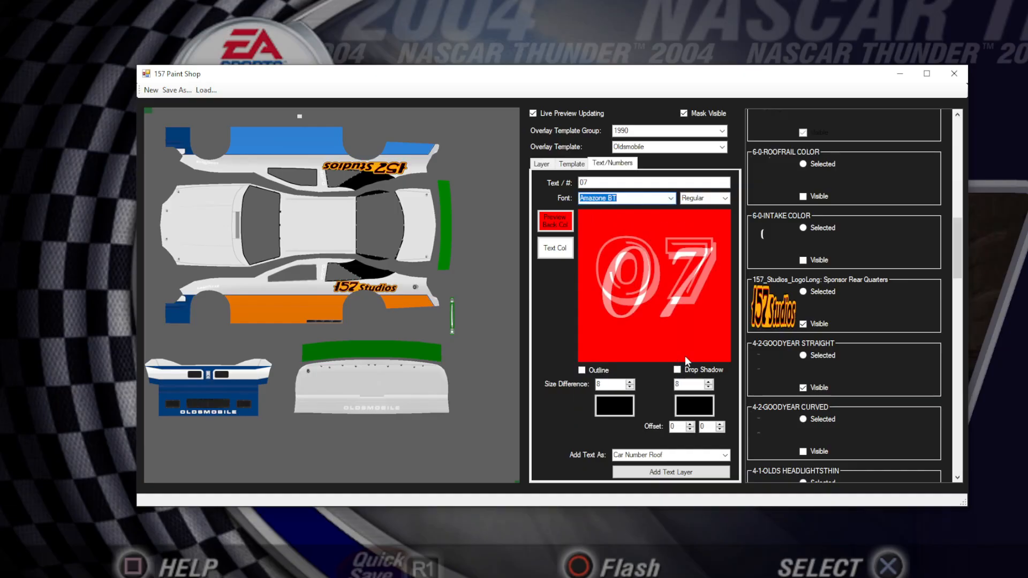
key(Down)
key(Down)
key(Down)
key(Down)
key(Down)
key(Down)
key(Down)
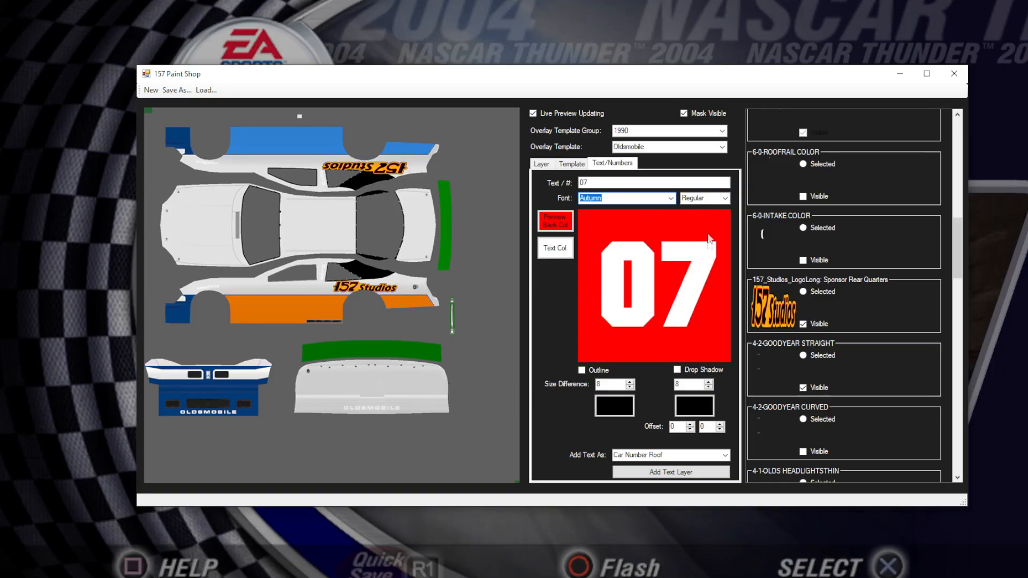
- Try other font styles on the number and return it to Regular
click(711, 195)
key(Down)
key(Down)
key(Up)
key(Up)
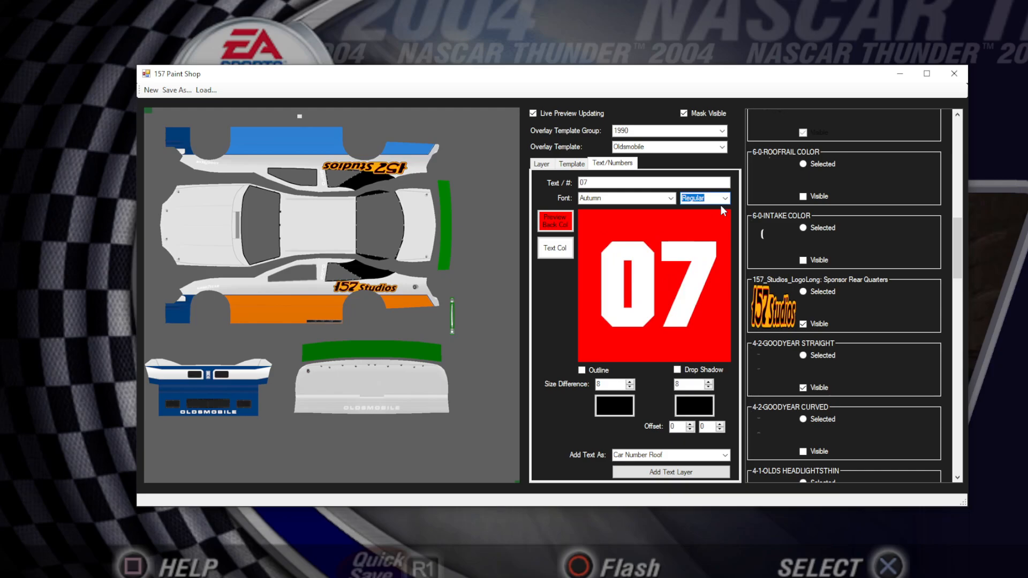
click(724, 201)
click(706, 207)
- Turn the number's outline on and off again, and enable its drop shadow
click(583, 371)
click(582, 371)
click(689, 372)
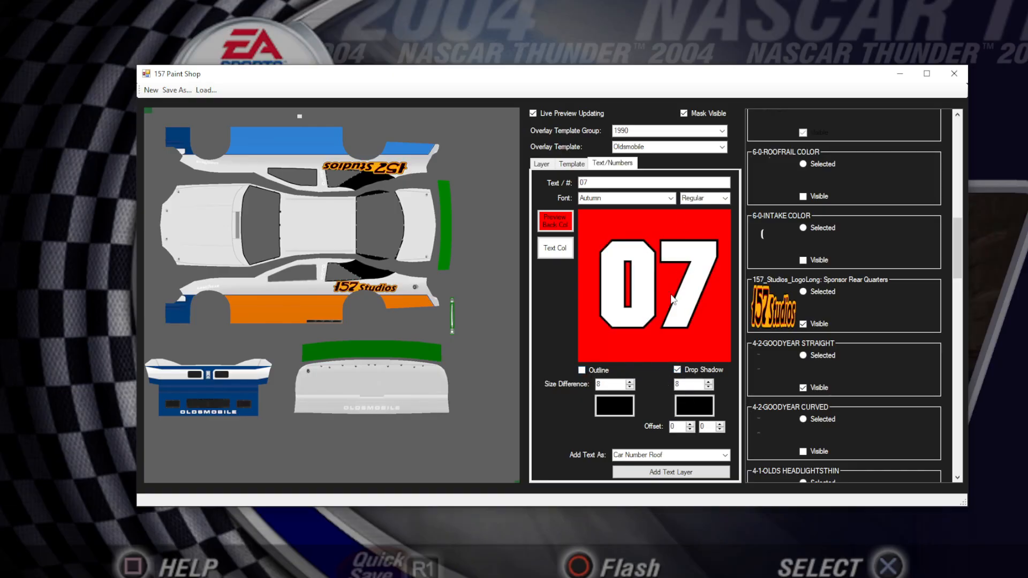
- Turn off the number's drop shadow, and switch its outline on and off again
click(699, 373)
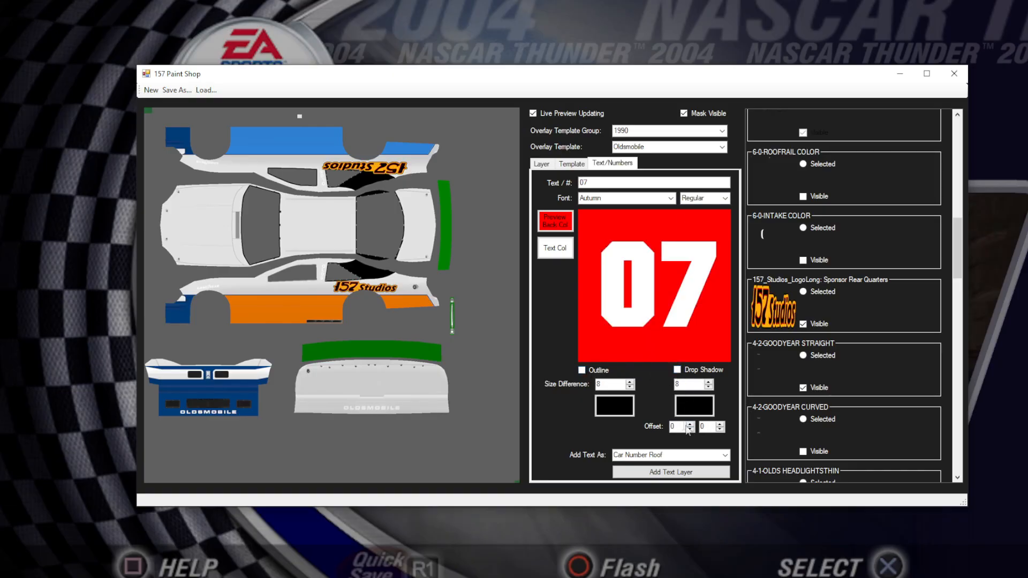
click(581, 370)
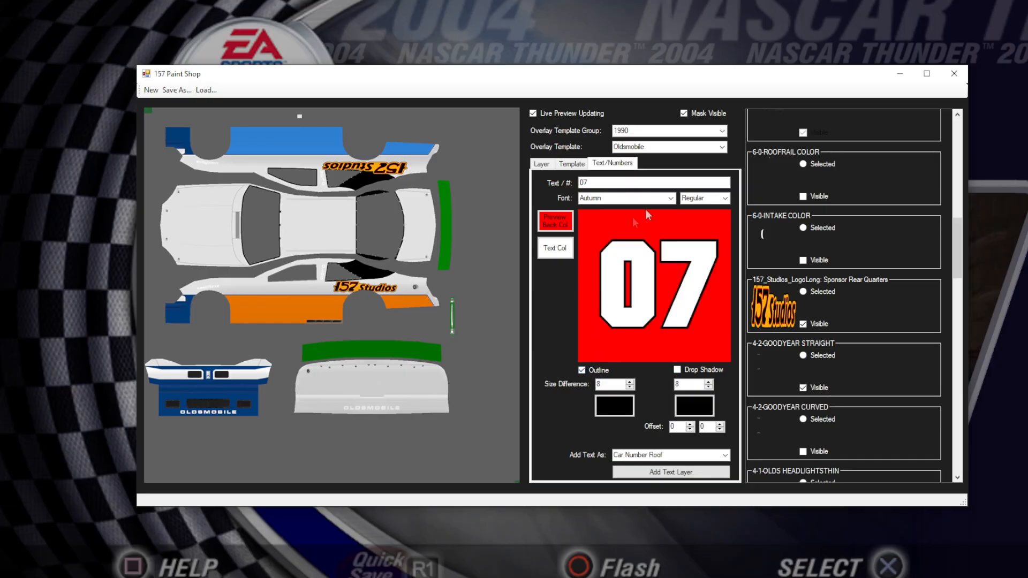
click(592, 367)
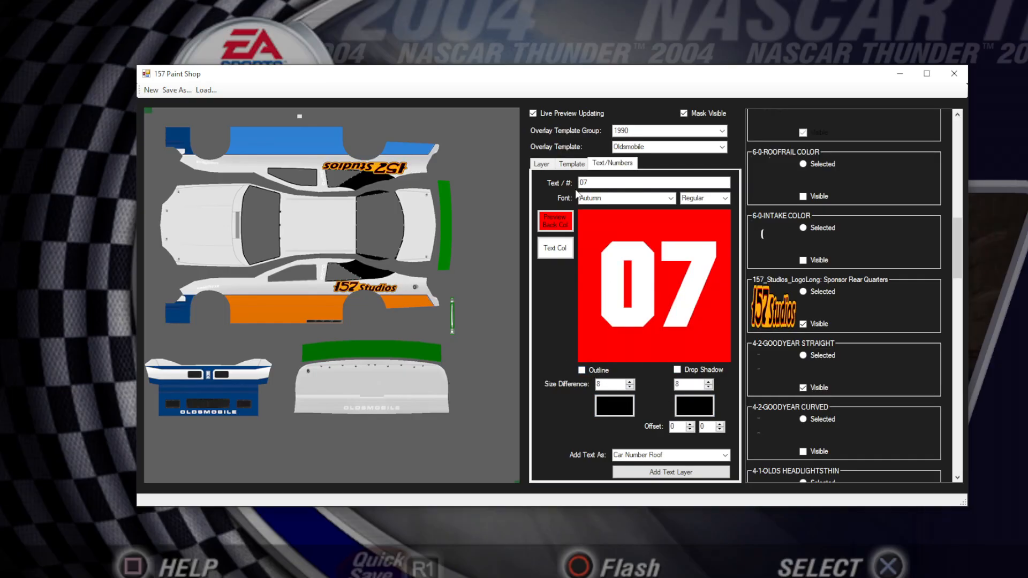
- Try green and bright green as the preview background colour behind the number
click(560, 220)
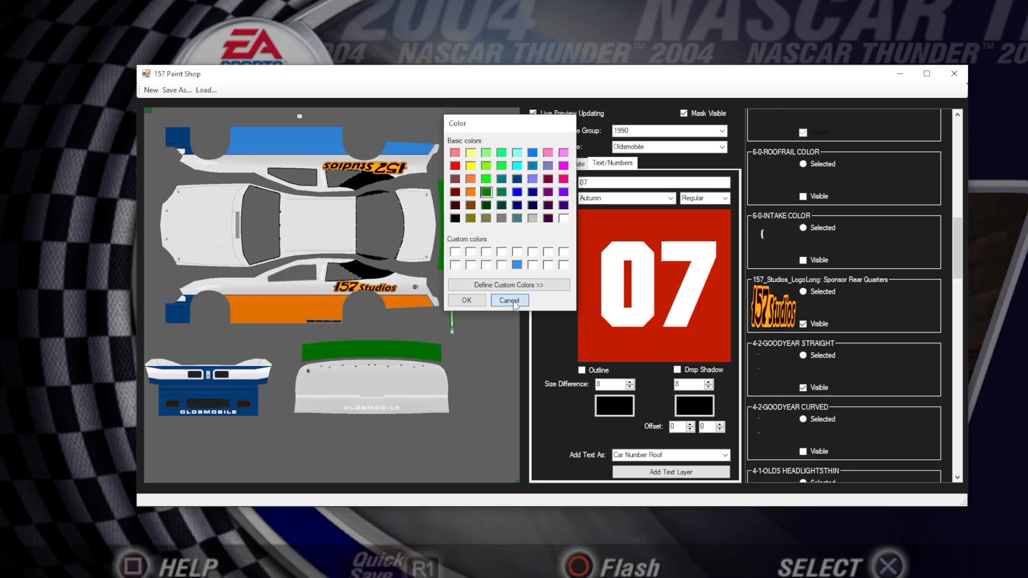
key(Return)
click(553, 224)
click(485, 179)
click(466, 300)
click(554, 224)
click(507, 300)
- Try orange as the preview background colour and replace it with dark maroon
click(548, 222)
click(455, 166)
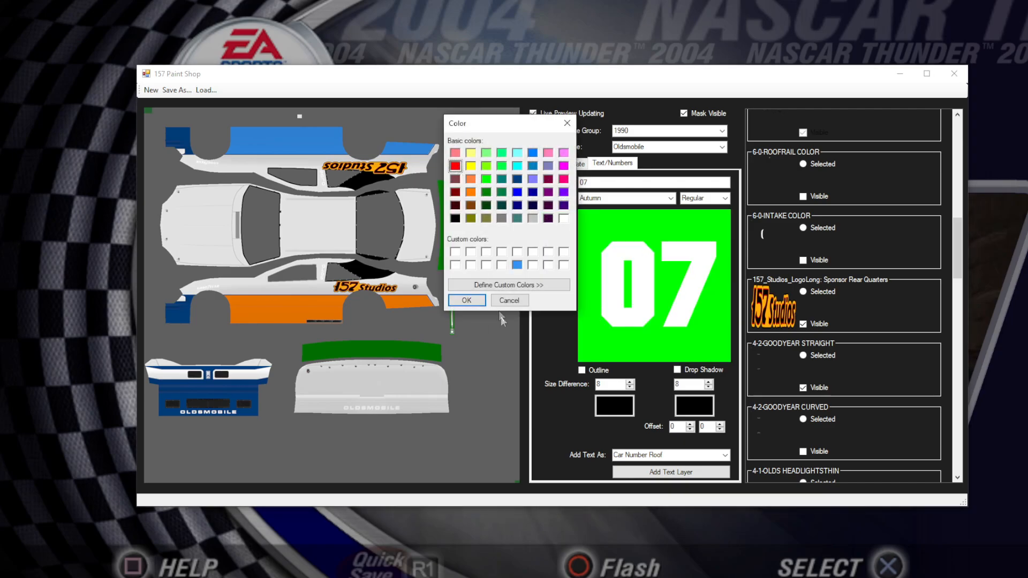
click(470, 178)
click(466, 300)
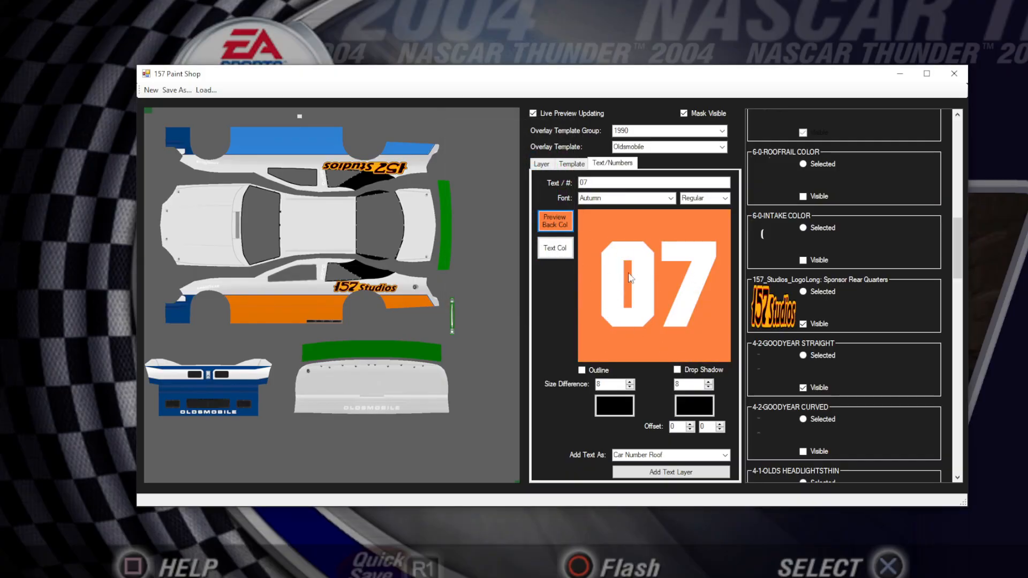
click(554, 220)
click(455, 206)
click(466, 301)
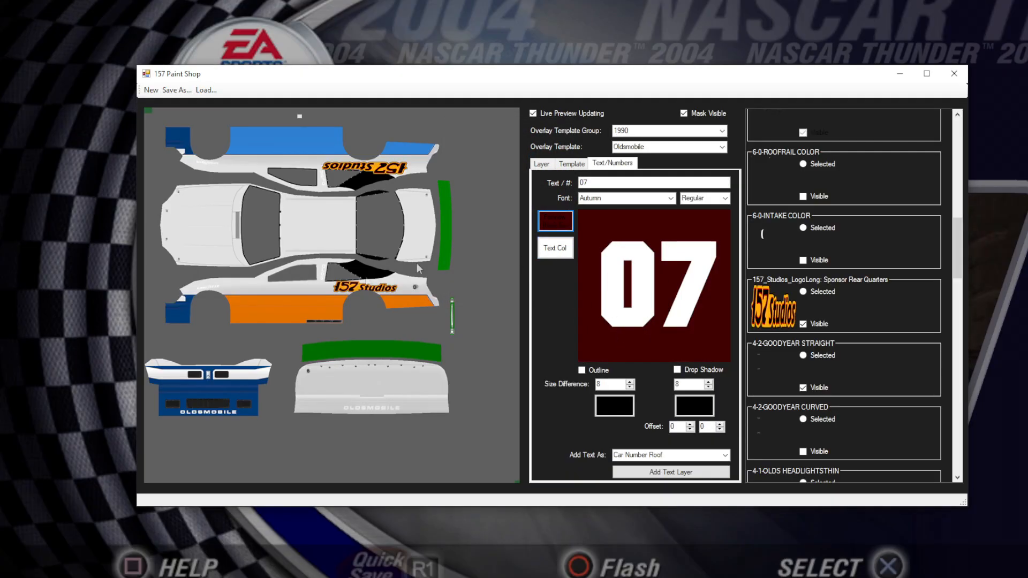
- Set the text colour of the number 07 to black
click(554, 248)
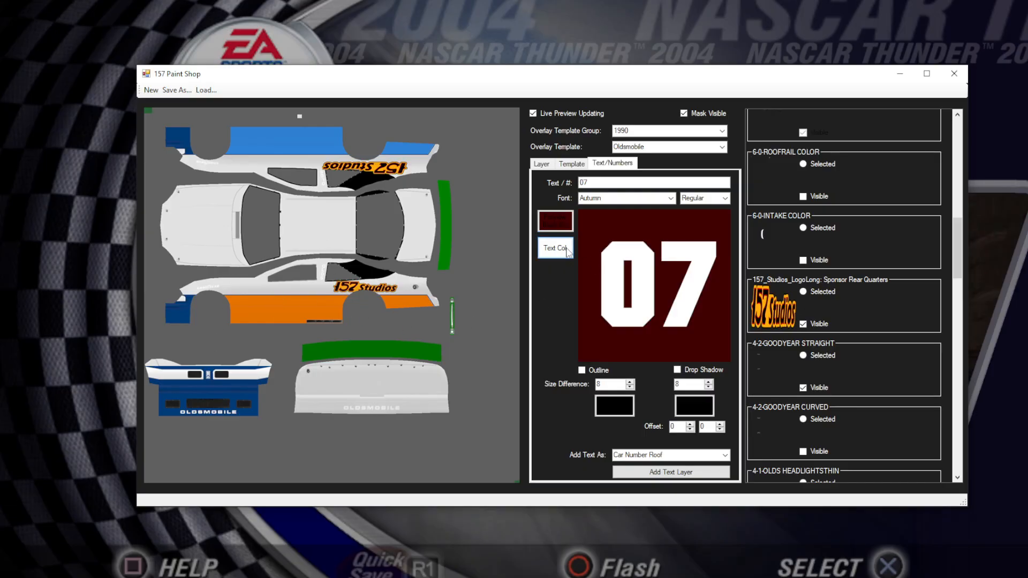
click(455, 218)
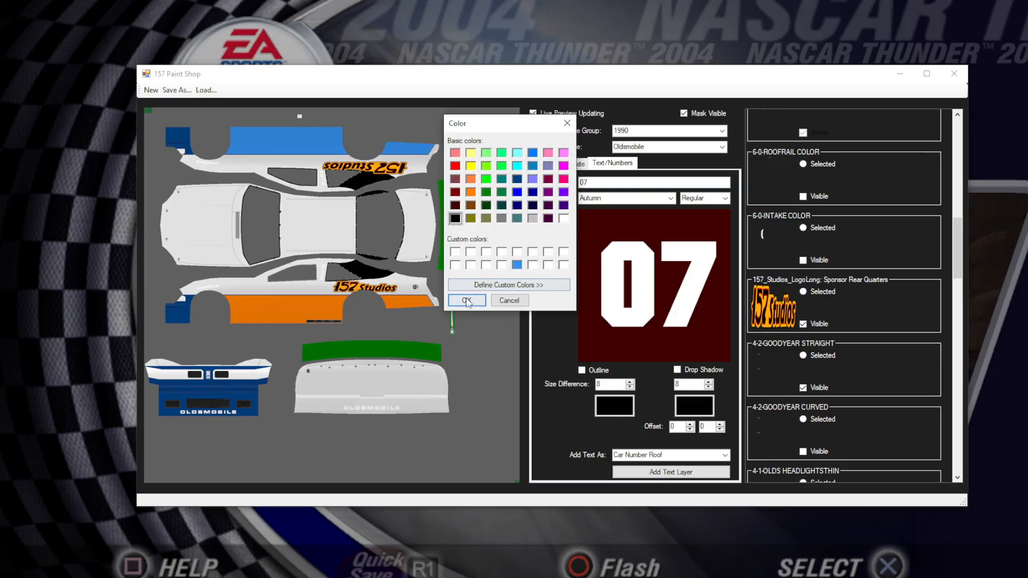
click(466, 301)
- Set the number's outline colour to white and enable the outline
click(611, 402)
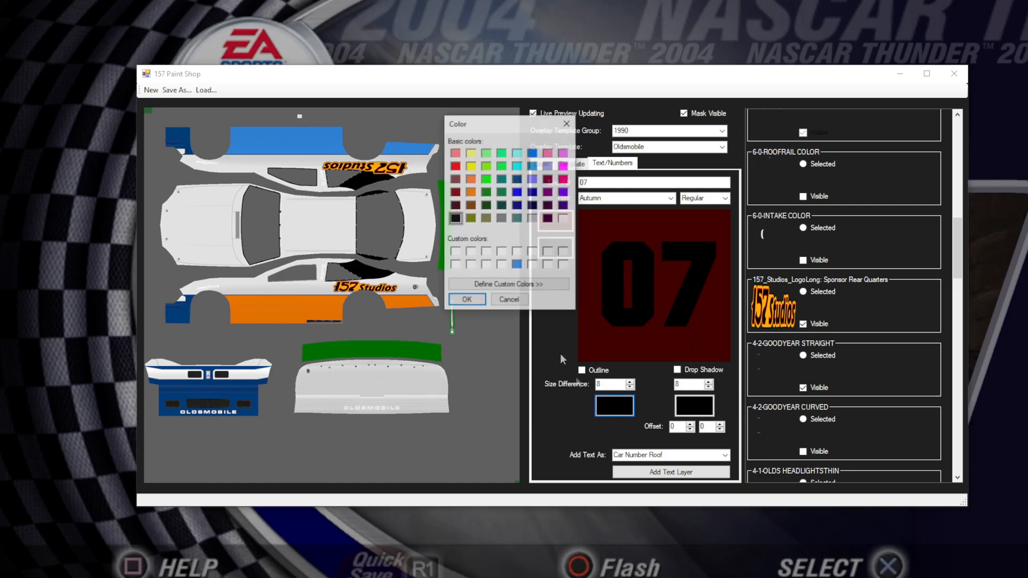
click(563, 218)
click(466, 300)
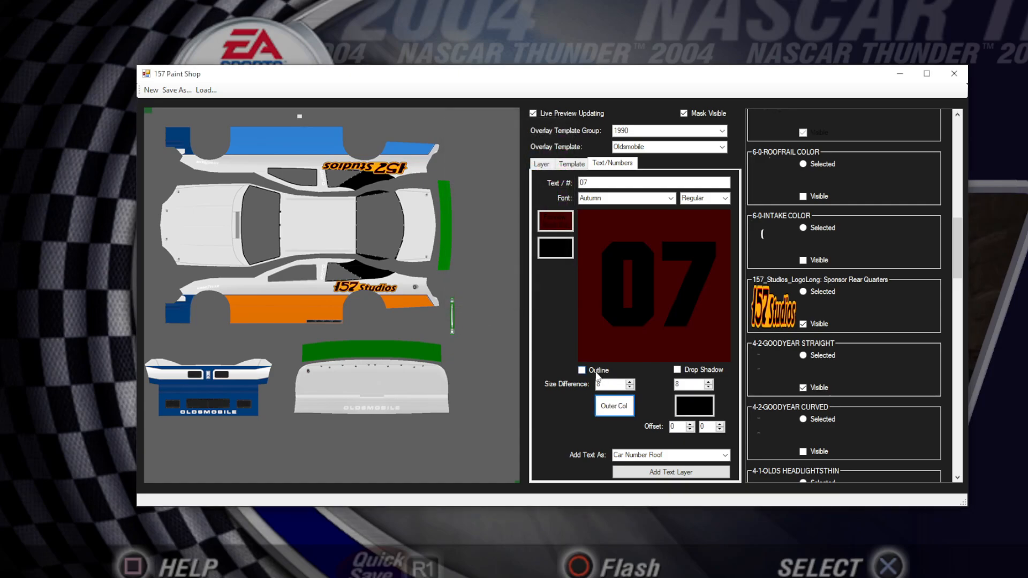
click(581, 370)
- Try larger and smaller outline sizes on the number and return the size difference to 8
click(630, 382)
click(629, 382)
click(630, 382)
click(630, 383)
click(632, 387)
click(631, 387)
click(631, 387)
click(631, 387)
click(631, 387)
click(632, 387)
click(632, 387)
click(631, 387)
click(631, 387)
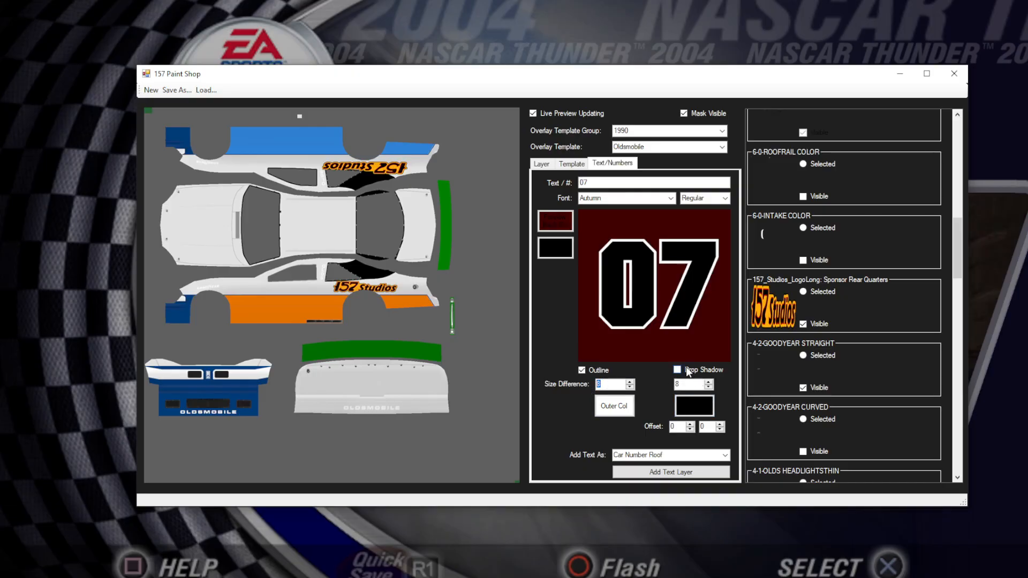
- Enable a white drop shadow on the number and set both of its offsets to 3
click(700, 404)
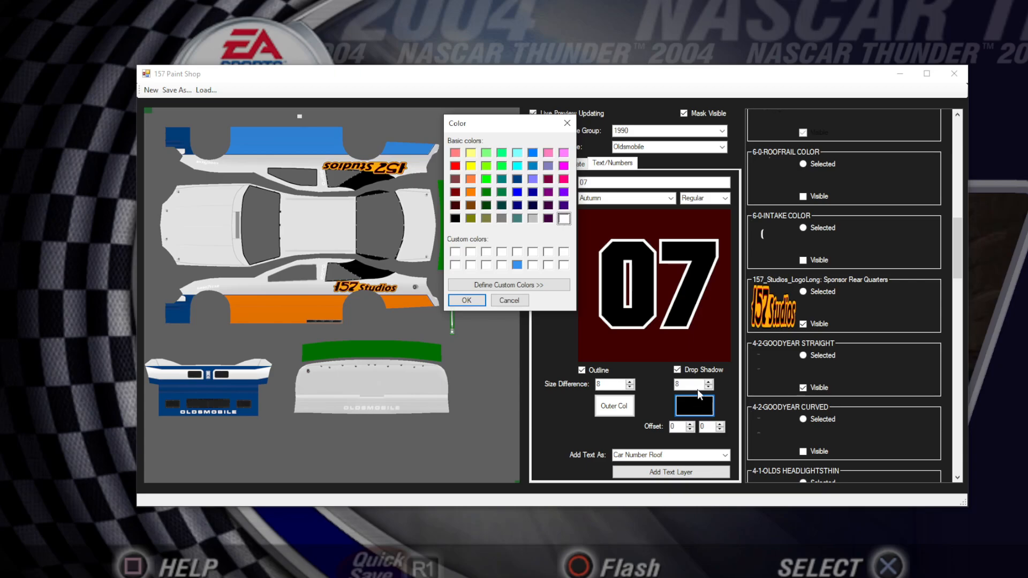
click(509, 300)
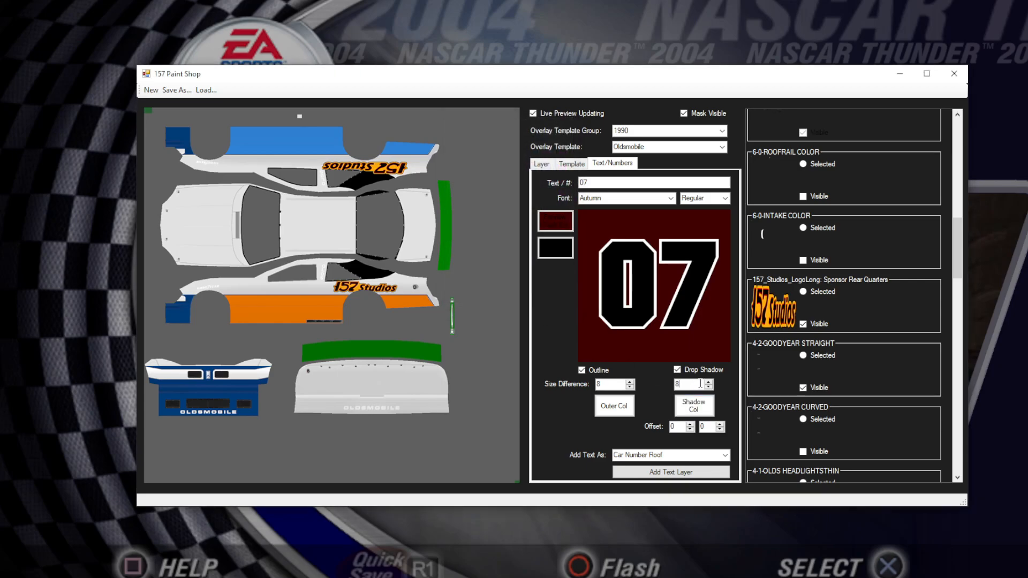
double_click(676, 426)
text(3)
double_click(702, 426)
text(3)
- Change the drop shadow colour to black and the preview background to light yellow
click(693, 405)
click(455, 219)
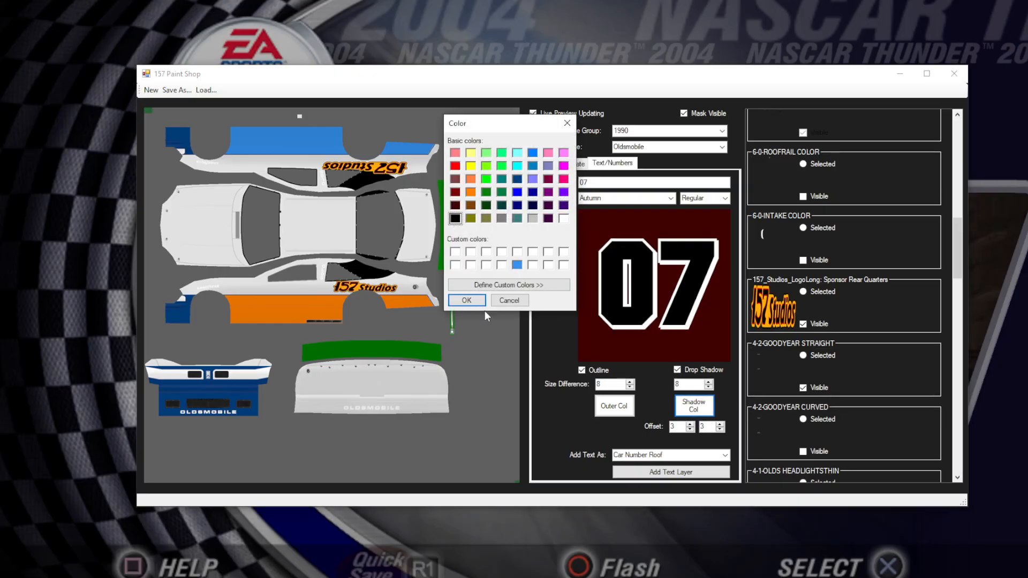
click(467, 301)
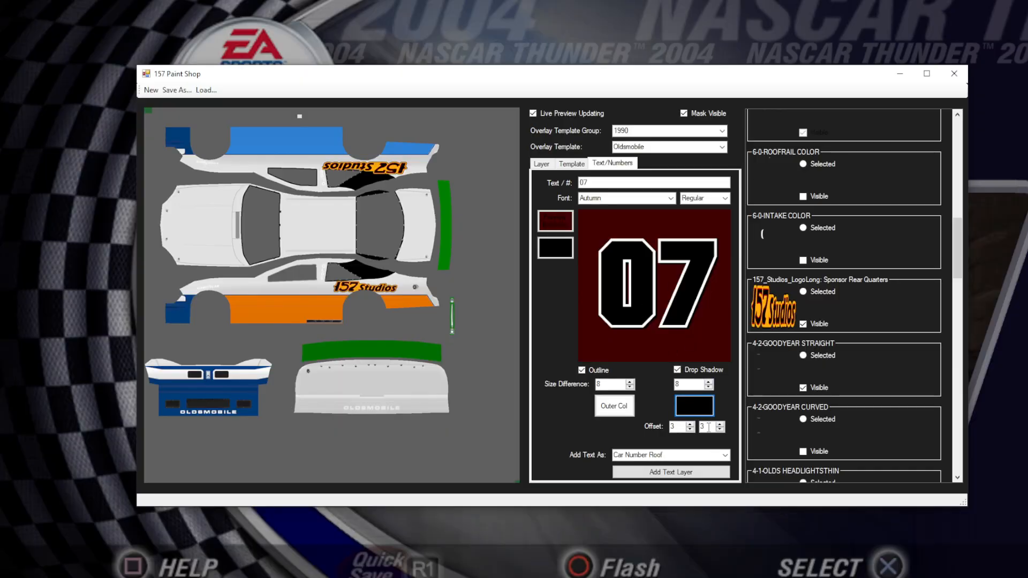
click(563, 223)
click(470, 165)
click(466, 300)
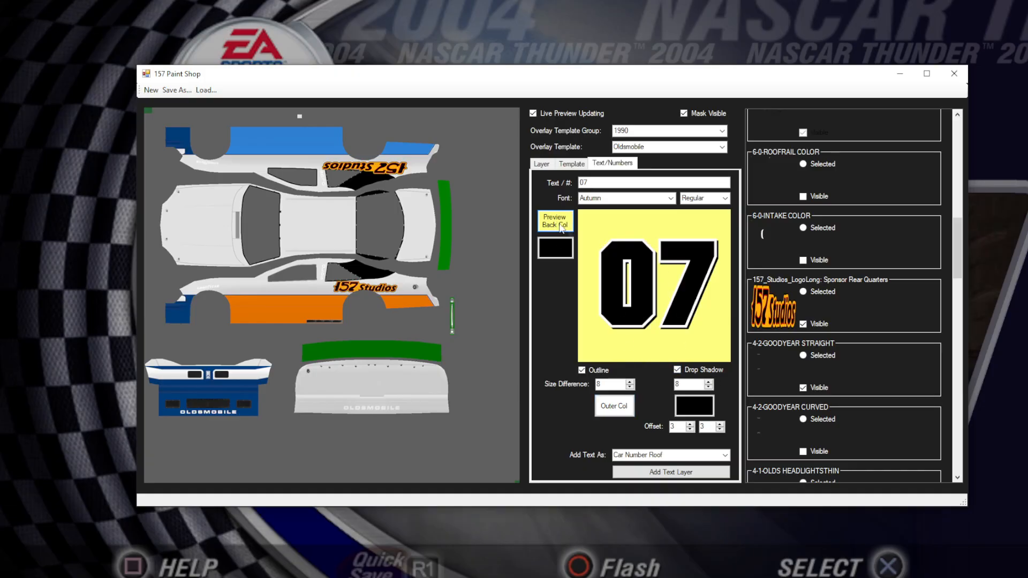
- Raise the drop shadow's horizontal offset to 14 and its vertical offset to 6
click(704, 426)
click(689, 424)
click(689, 423)
click(689, 424)
click(689, 424)
click(689, 424)
click(690, 424)
click(689, 424)
click(689, 424)
click(690, 424)
click(690, 424)
click(690, 424)
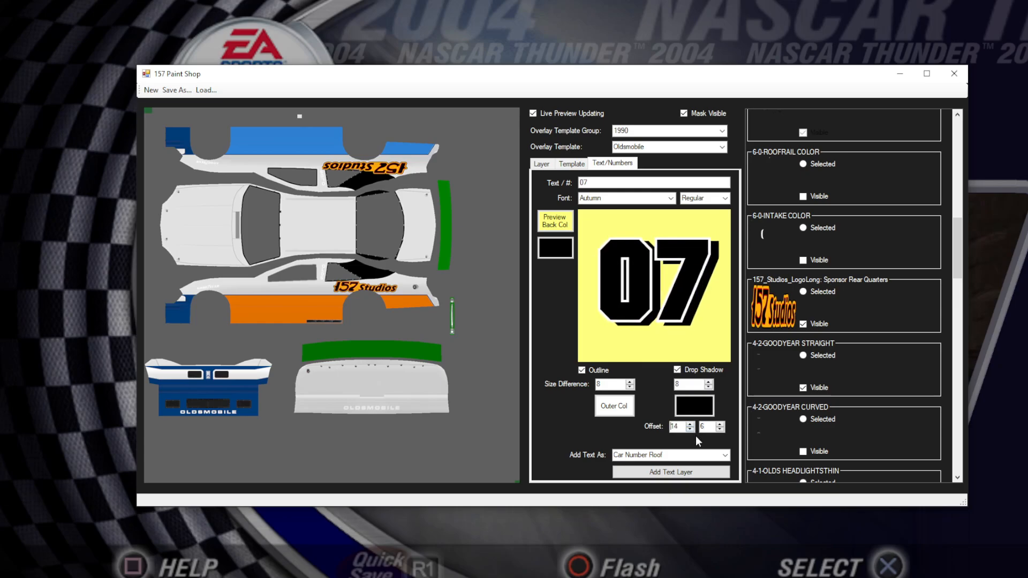
- Lower the drop shadow's horizontal offset to 6
click(689, 431)
click(690, 431)
click(690, 430)
click(689, 430)
click(690, 431)
click(690, 430)
click(689, 430)
click(689, 430)
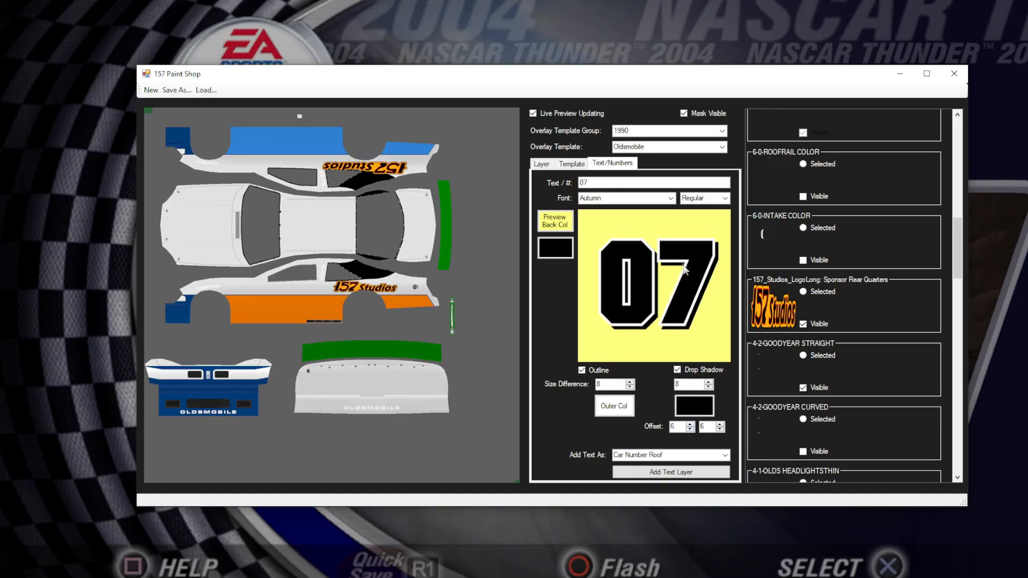
- Change the number's drop shadow colour to dark blue
click(694, 404)
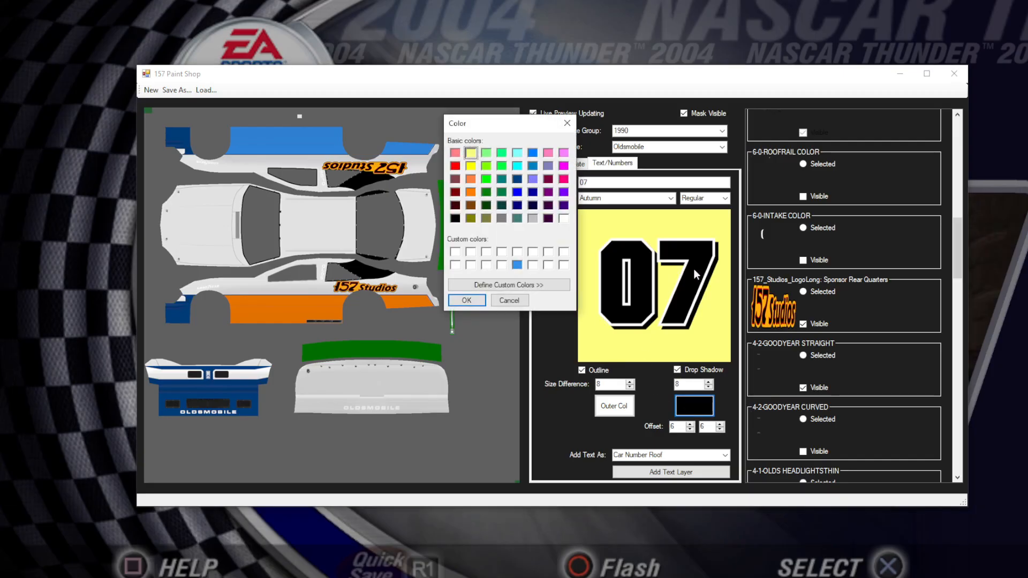
click(516, 205)
click(466, 300)
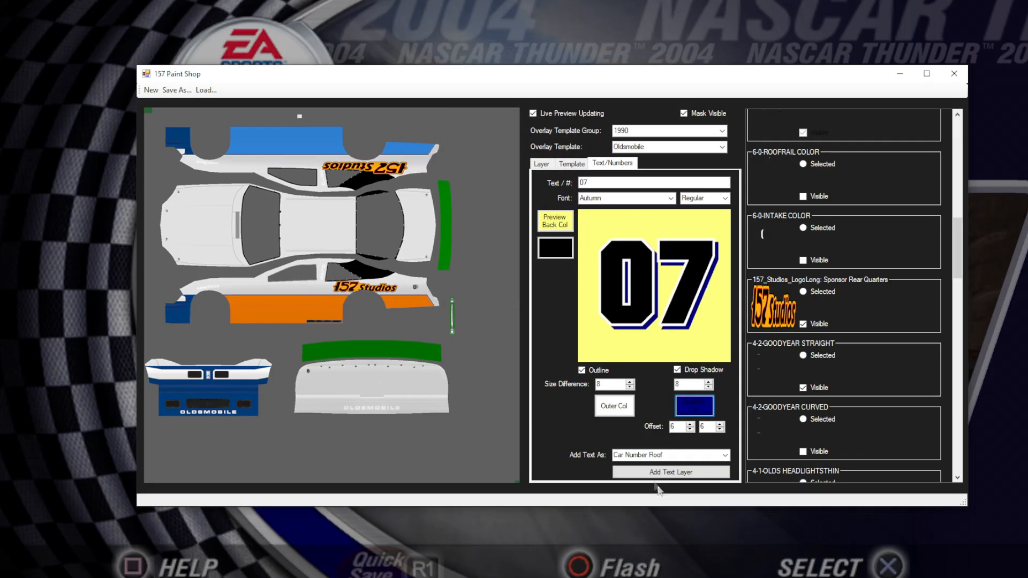
- Reset both drop shadow offsets to 0 and set the shadow's size difference to 18
drag(682, 427, 618, 424)
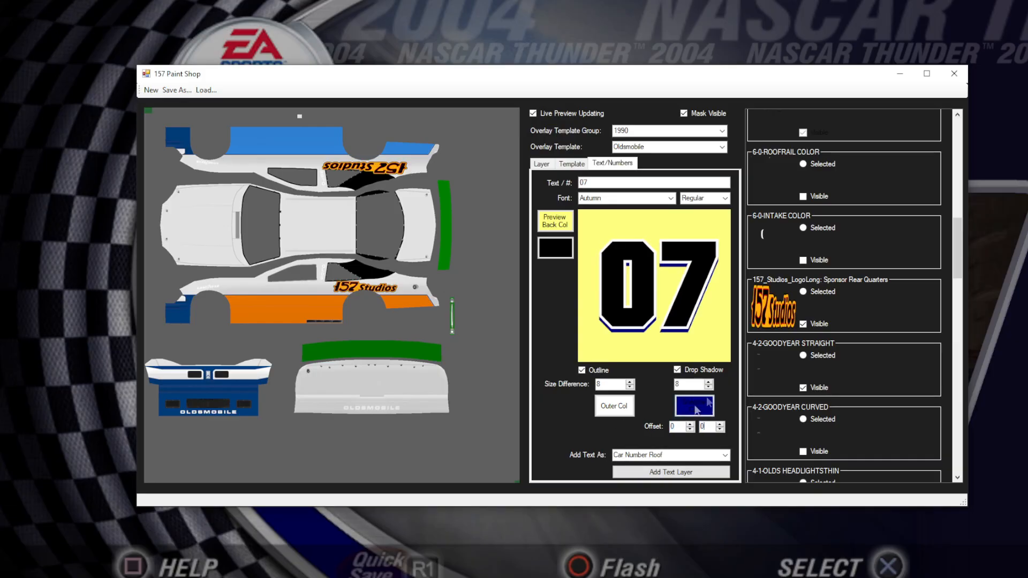
click(708, 382)
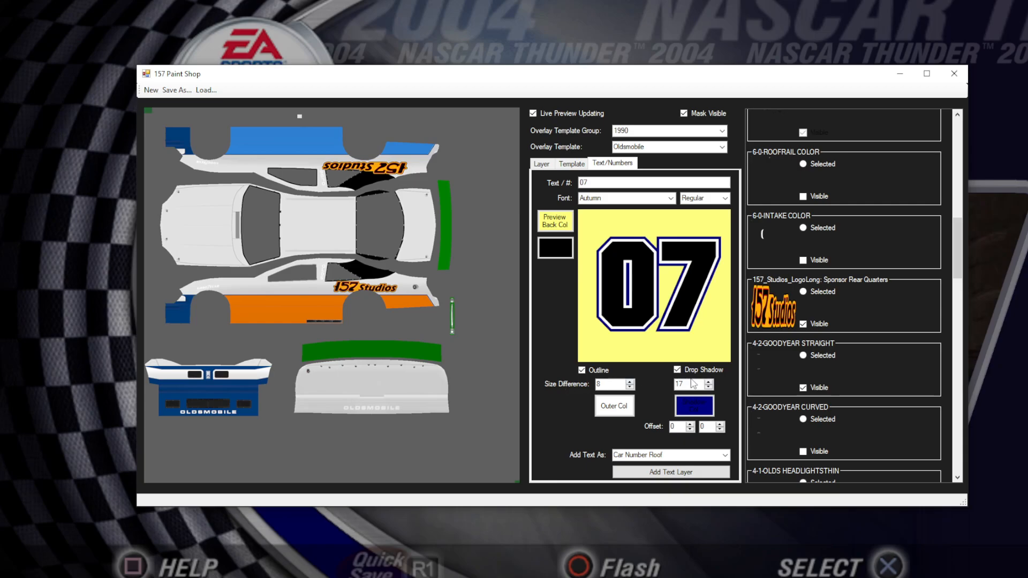
click(709, 382)
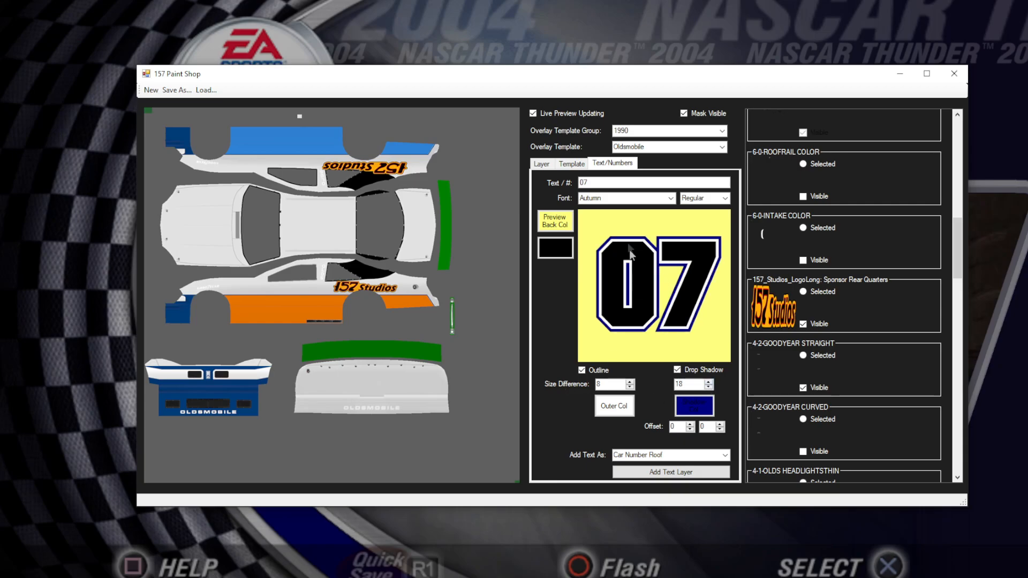
- Change the number's drop shadow colour to dark red
click(702, 407)
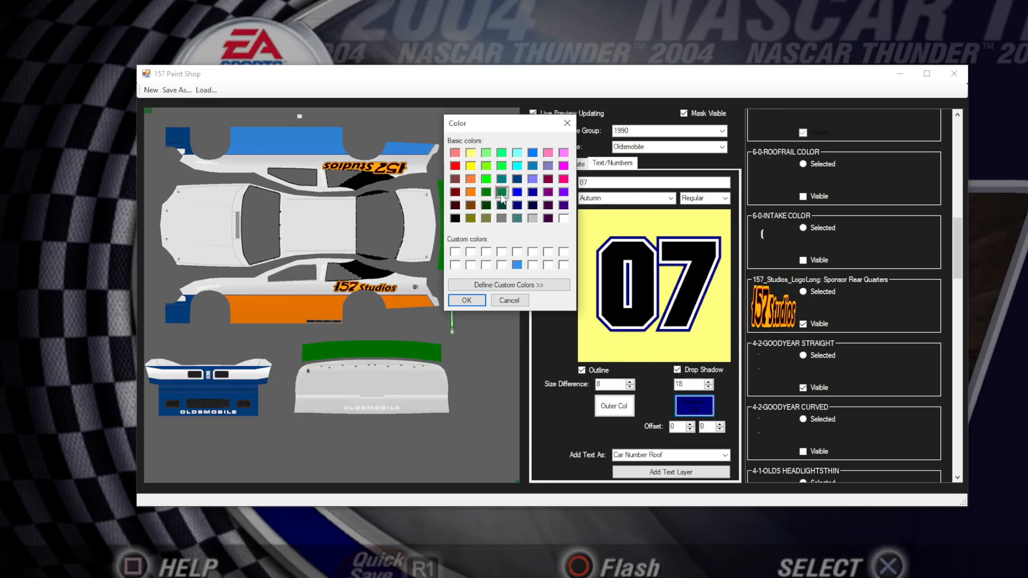
click(455, 192)
click(466, 300)
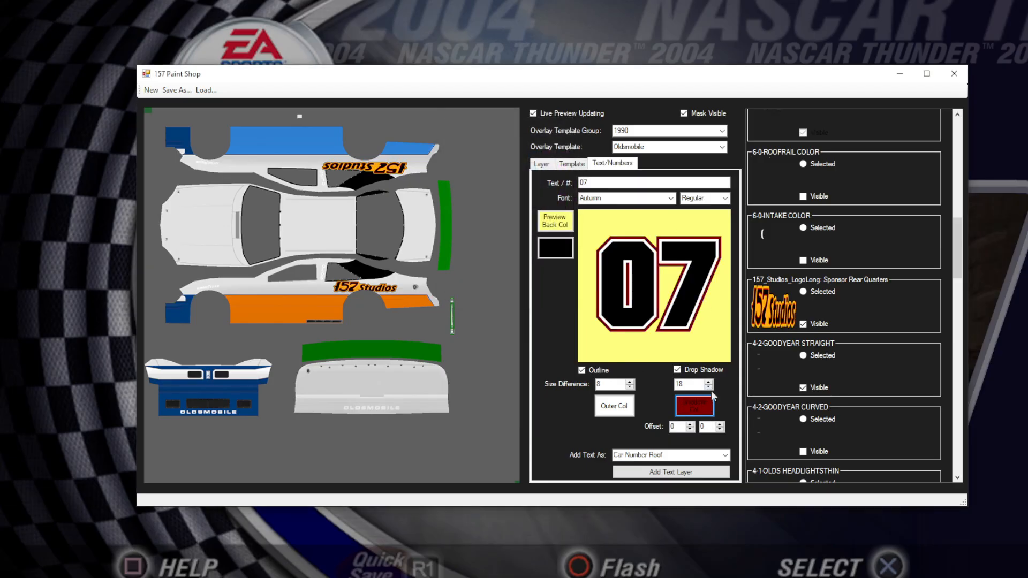
- Set both the horizontal and vertical offsets of the drop shadow to 5
click(690, 425)
click(690, 424)
click(690, 424)
click(690, 425)
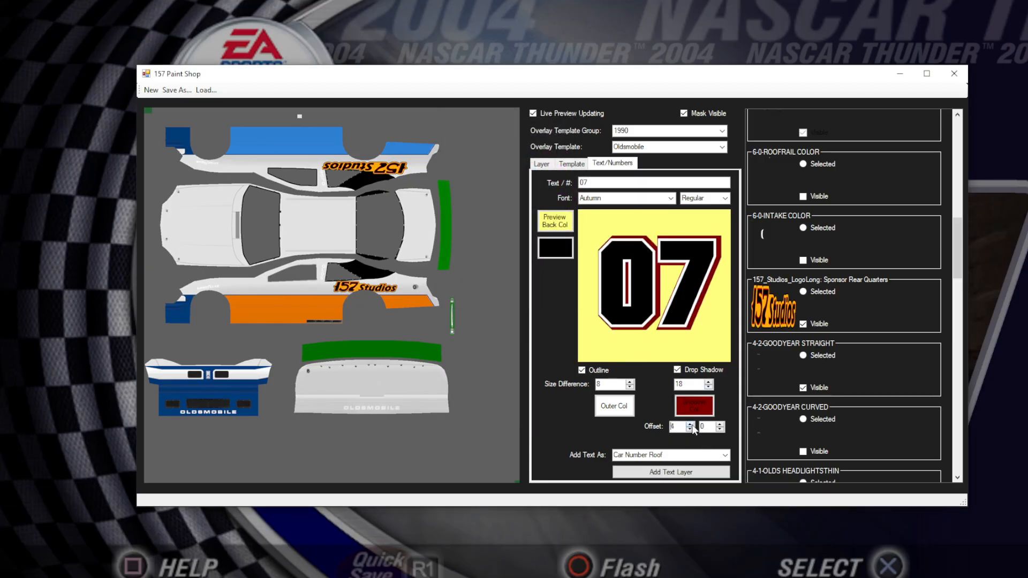
click(720, 424)
click(720, 424)
click(720, 424)
click(719, 424)
click(720, 424)
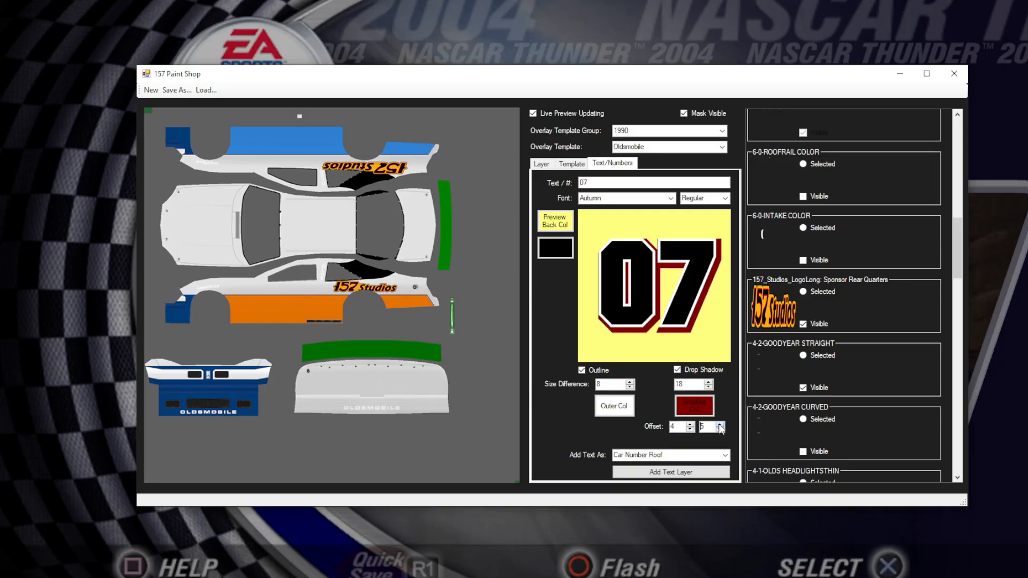
click(690, 424)
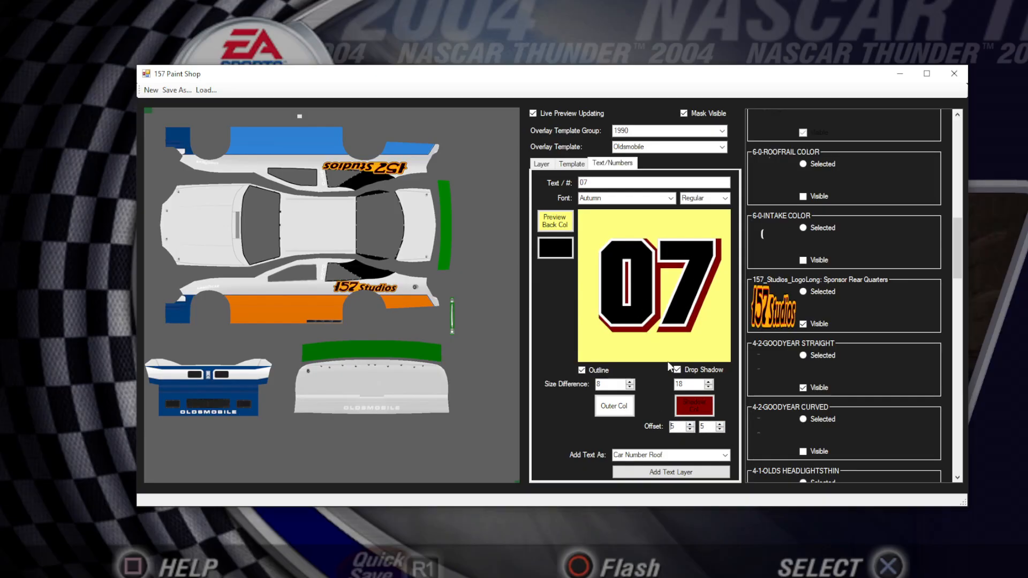
- Try the Bold font style on the number and set the style to Italic
click(709, 198)
click(707, 225)
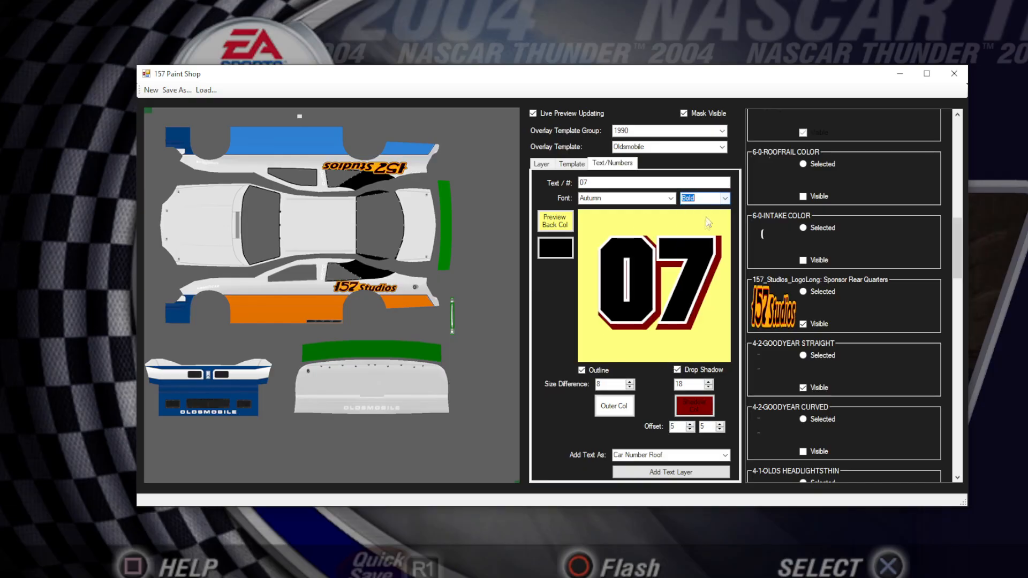
scroll(718, 200, down, 1)
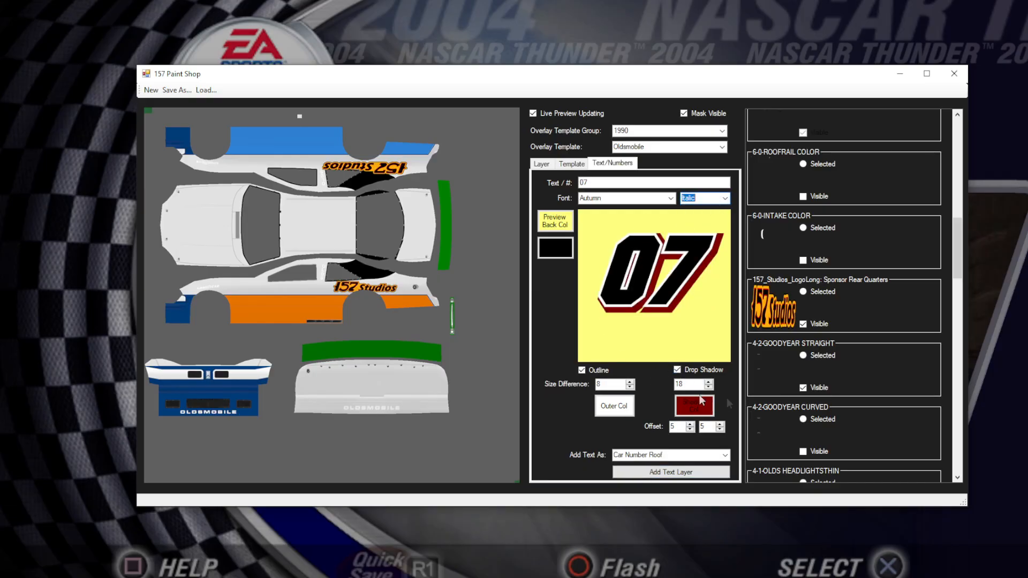
- Go through fonts such as Bahnschrift, Bahnschrift SemiCondensed and Bobcat, and set the number's font to Britannic Bold
click(631, 202)
scroll(631, 203, down, 7)
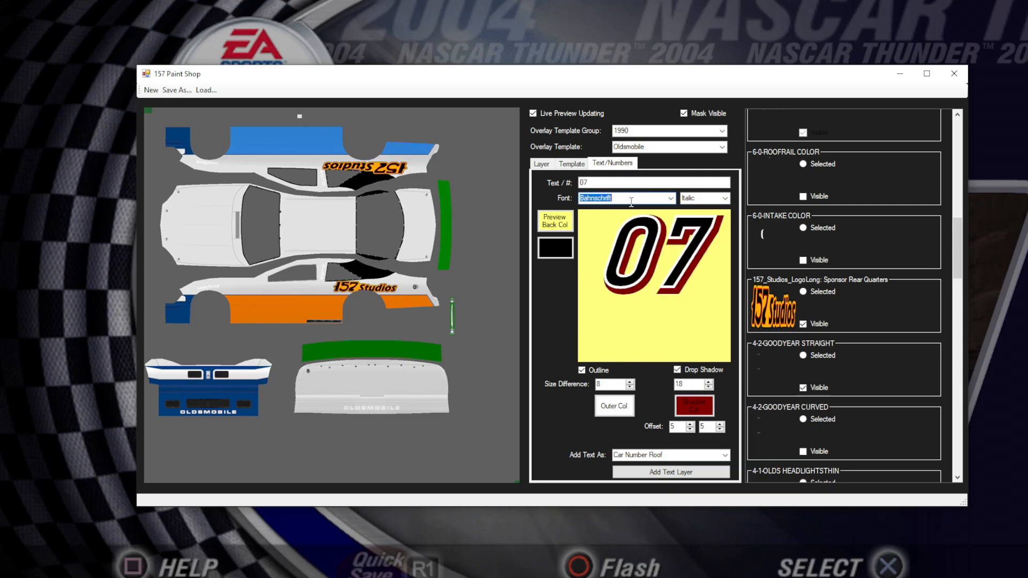
scroll(631, 203, up, 4)
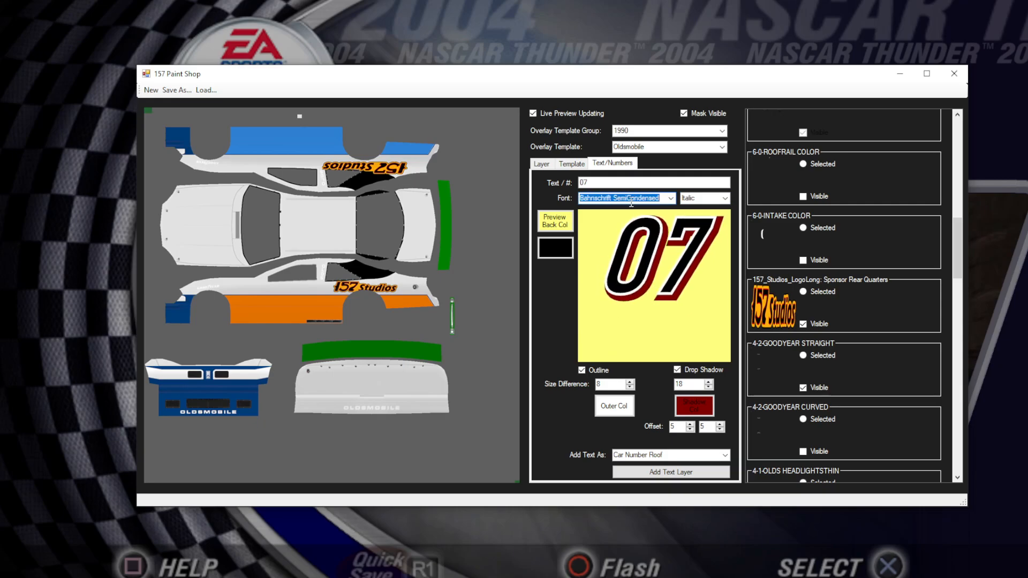
scroll(631, 203, down, 10)
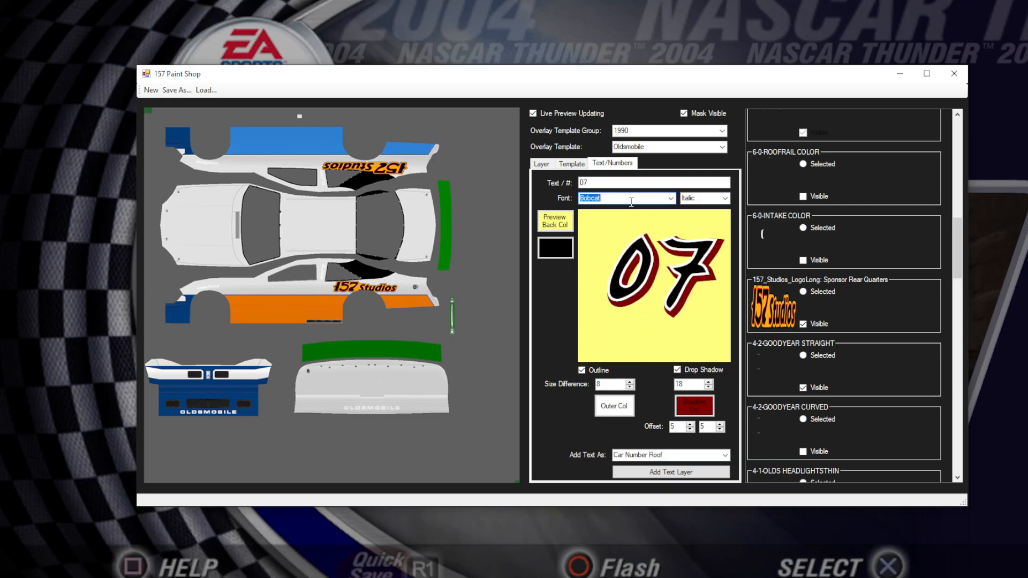
scroll(631, 203, down, 3)
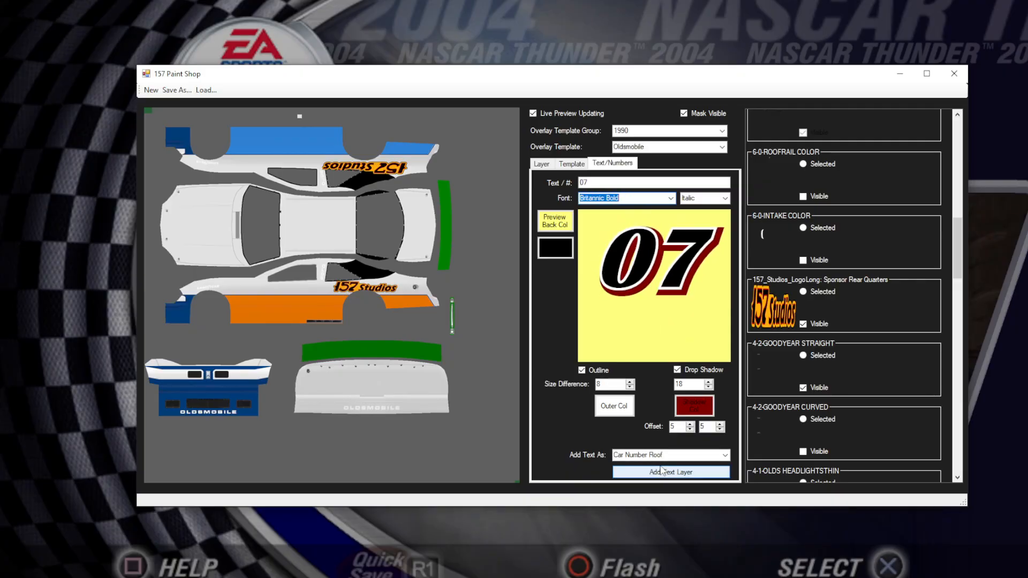
- Go through fonts such as Algerian, AlphabetSoup Tilt BT and Arial, and set the number's font to Arial Black
click(670, 199)
scroll(679, 220, up, 15)
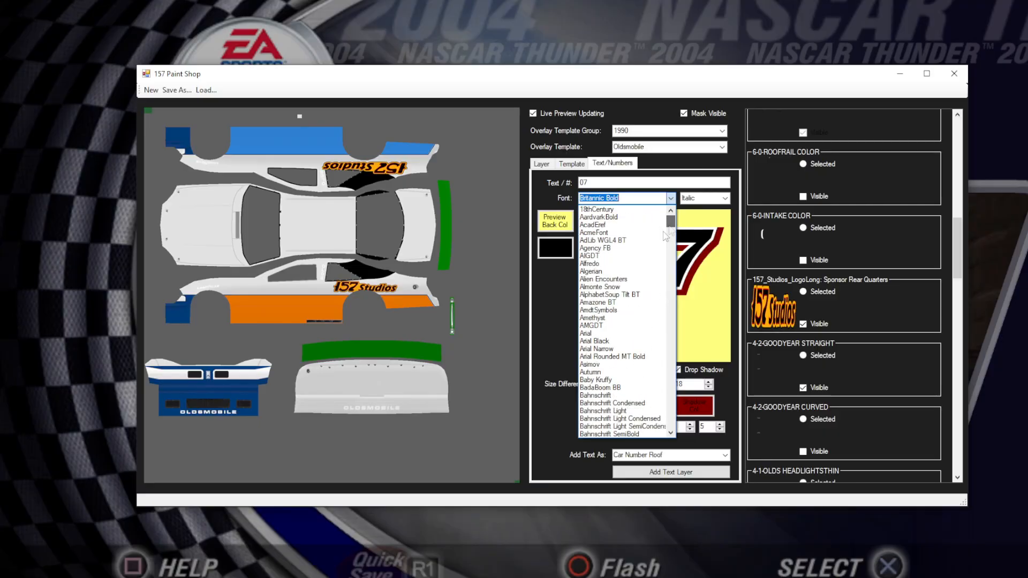
click(590, 271)
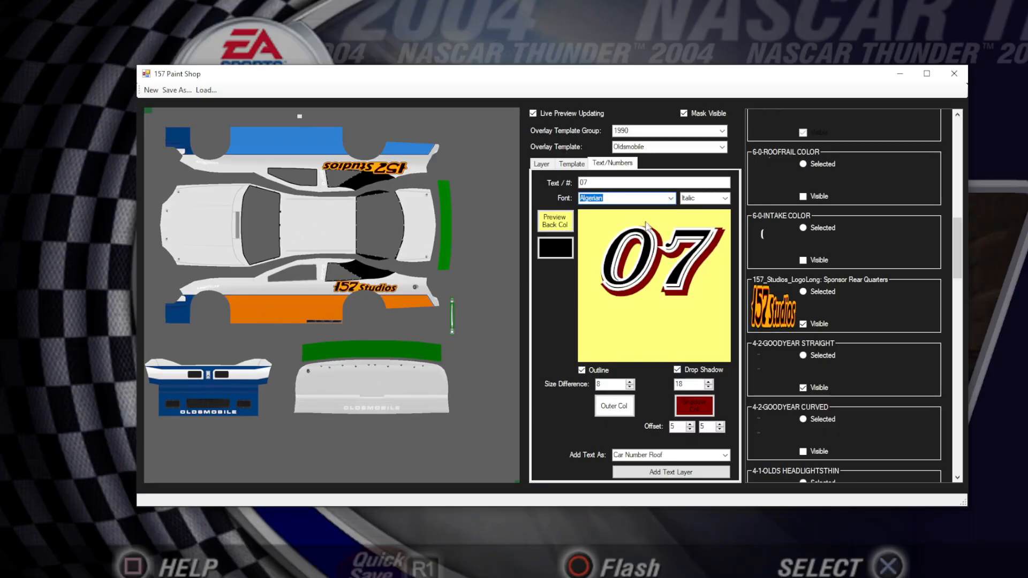
scroll(642, 196, down, 4)
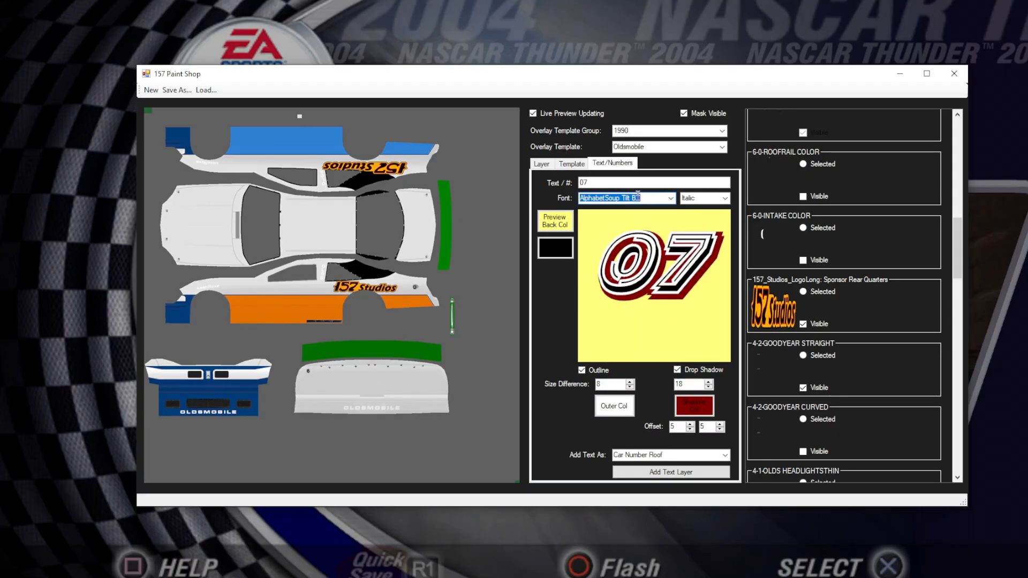
scroll(631, 200, down, 3)
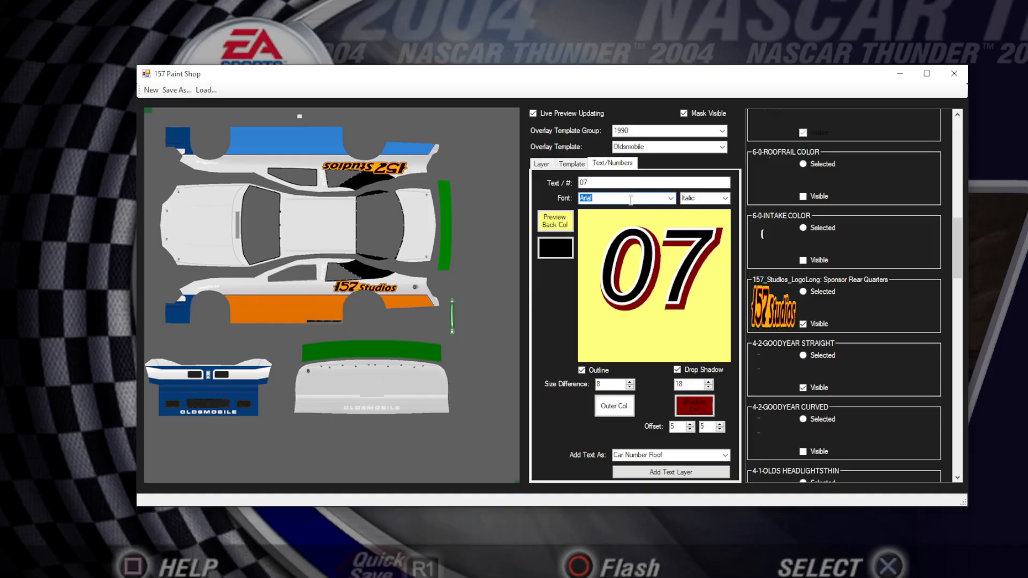
scroll(631, 200, down, 1)
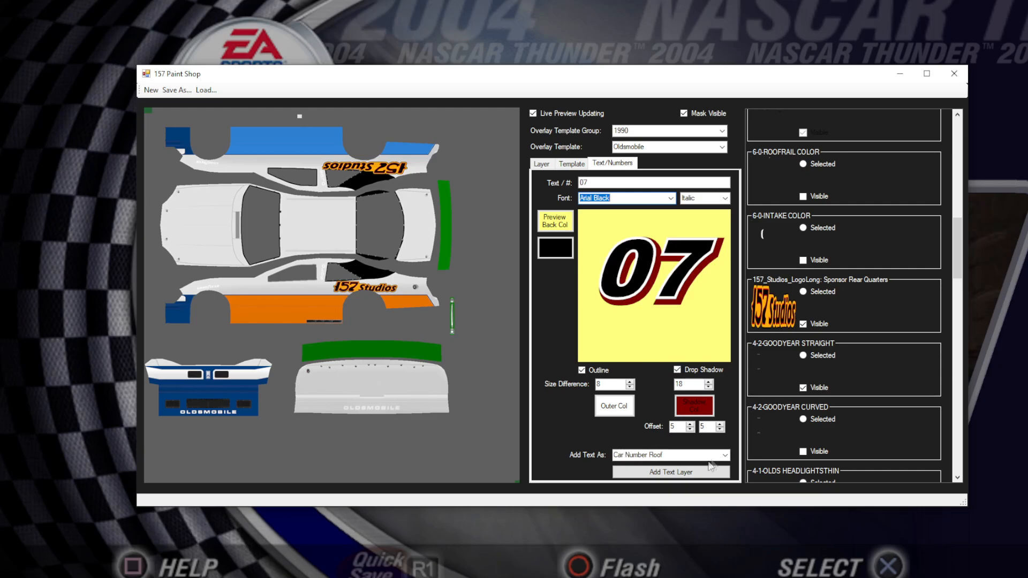
click(728, 455)
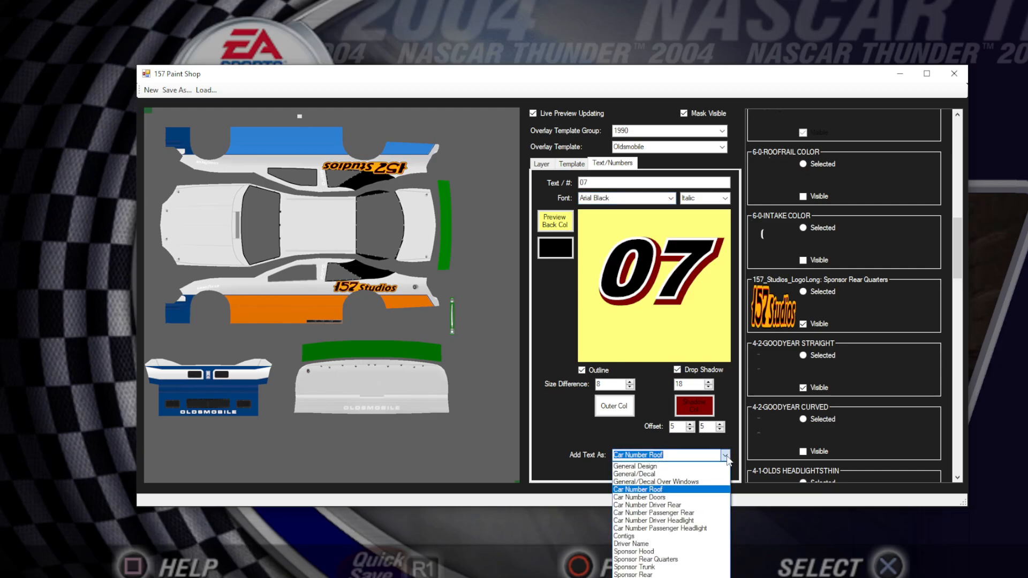
click(725, 455)
click(569, 163)
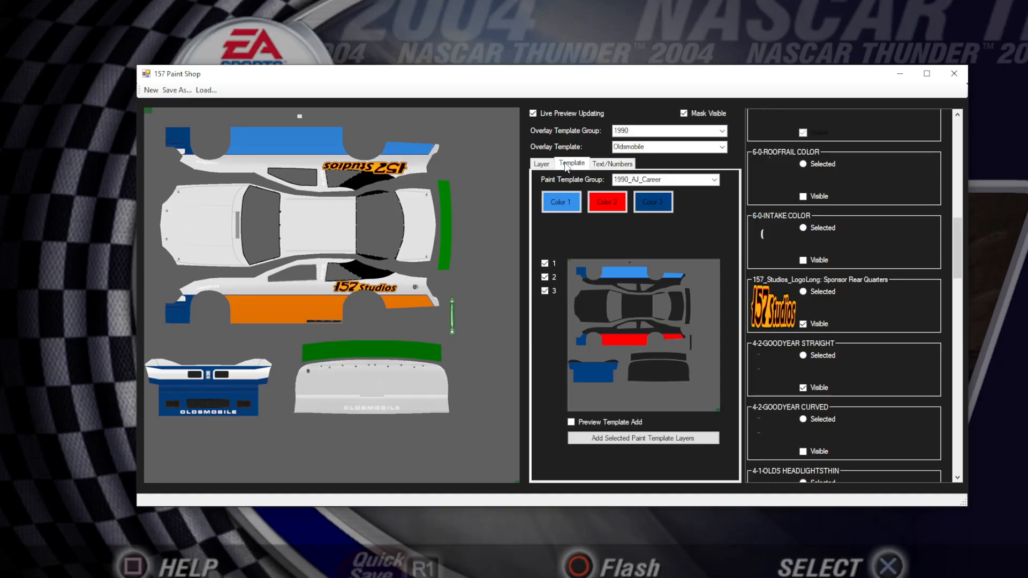
click(542, 163)
click(720, 180)
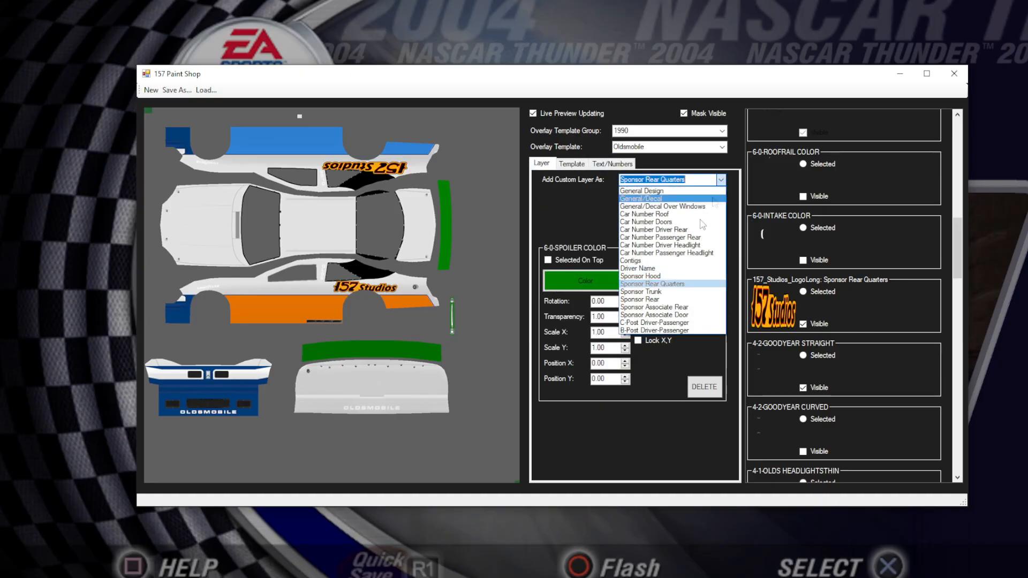
click(611, 163)
- Add the 07 to the car as a text layer with the Car Number Roof placement
drag(605, 80, 598, 28)
click(716, 402)
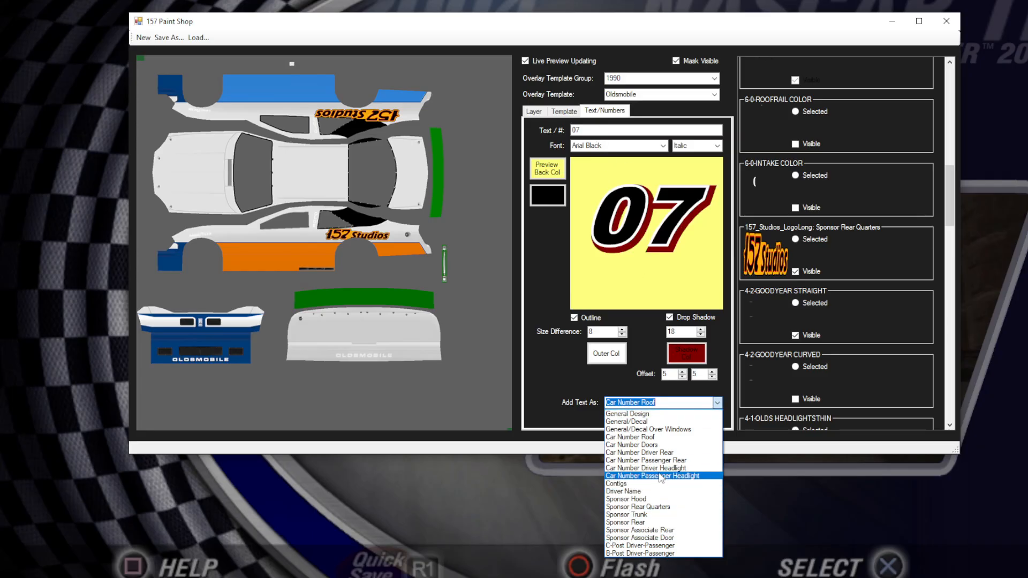
click(650, 437)
click(654, 420)
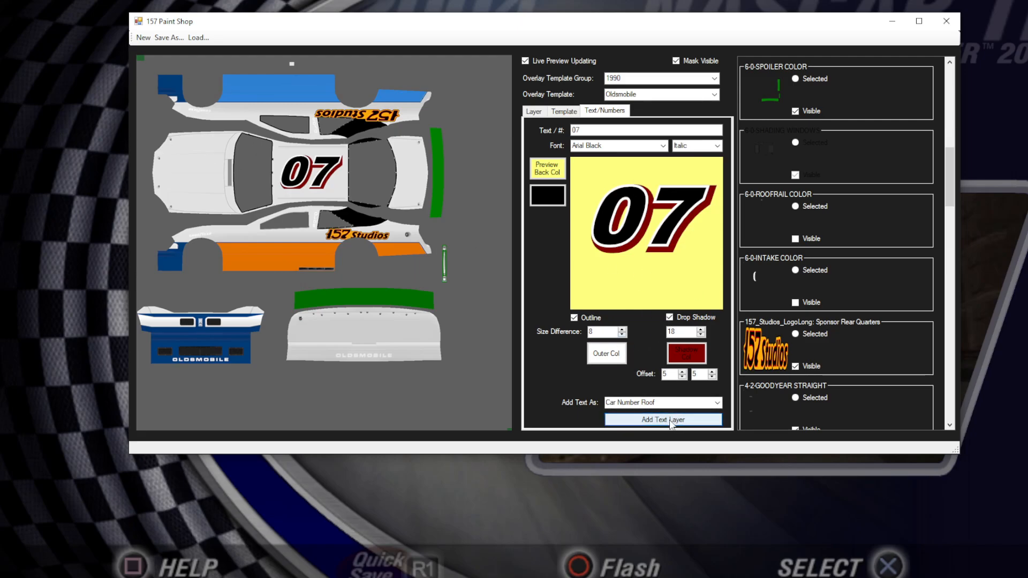
- Add the same 07 as text layers on both doors using the Car Number Doors placement
click(668, 402)
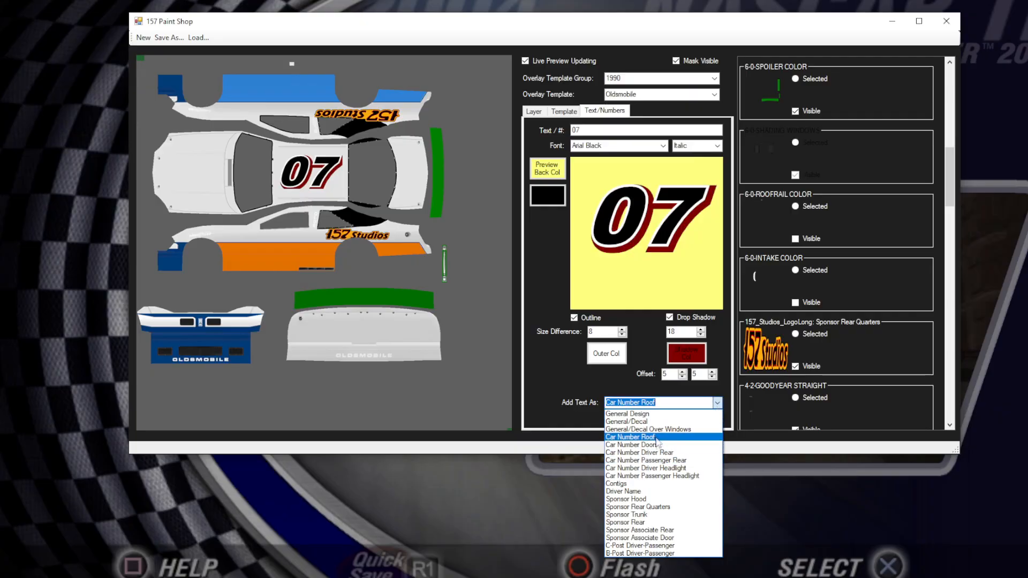
click(659, 450)
click(675, 420)
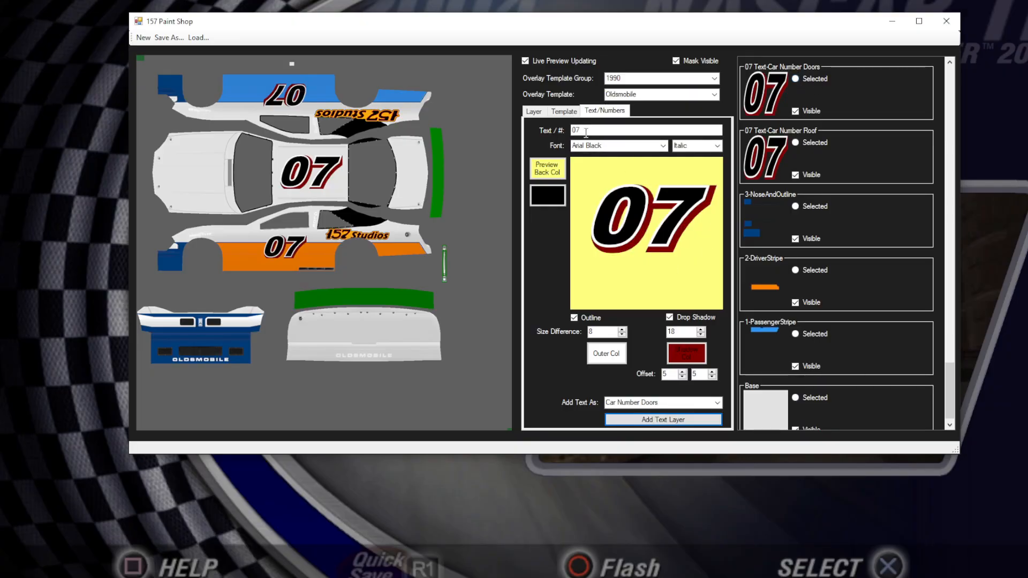
- Examine the layer settings of the door number and the roof number
click(537, 113)
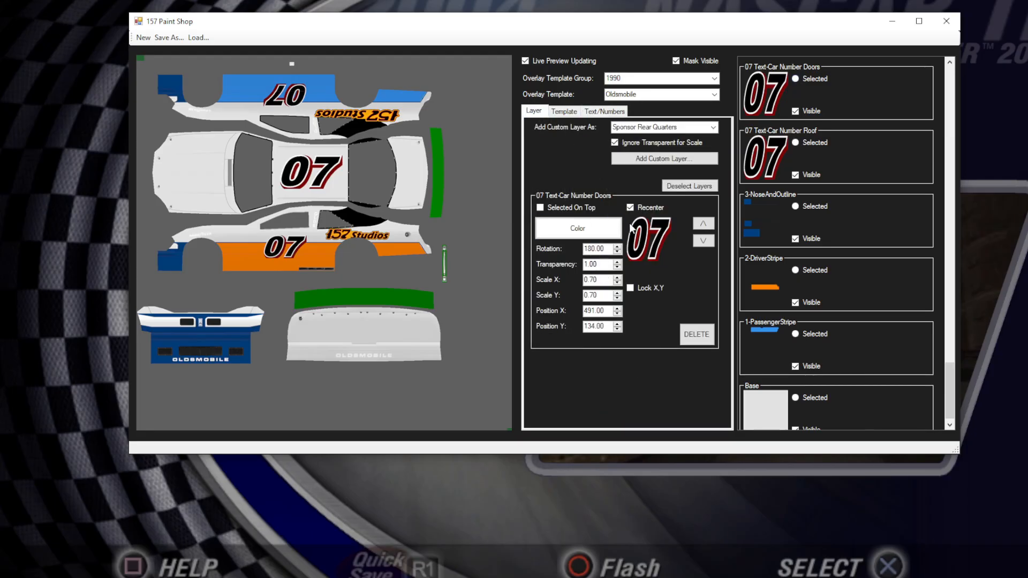
click(604, 110)
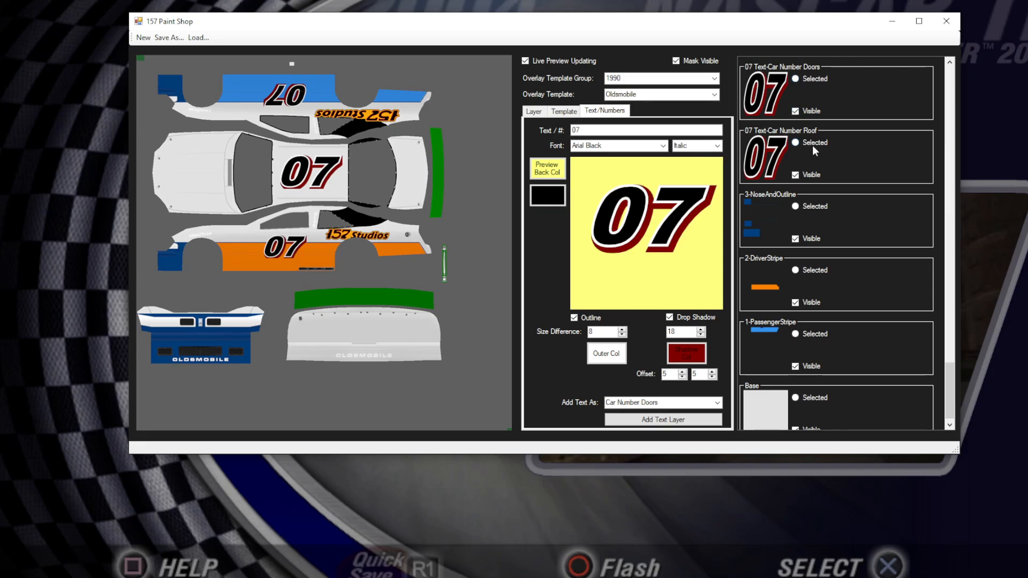
click(795, 141)
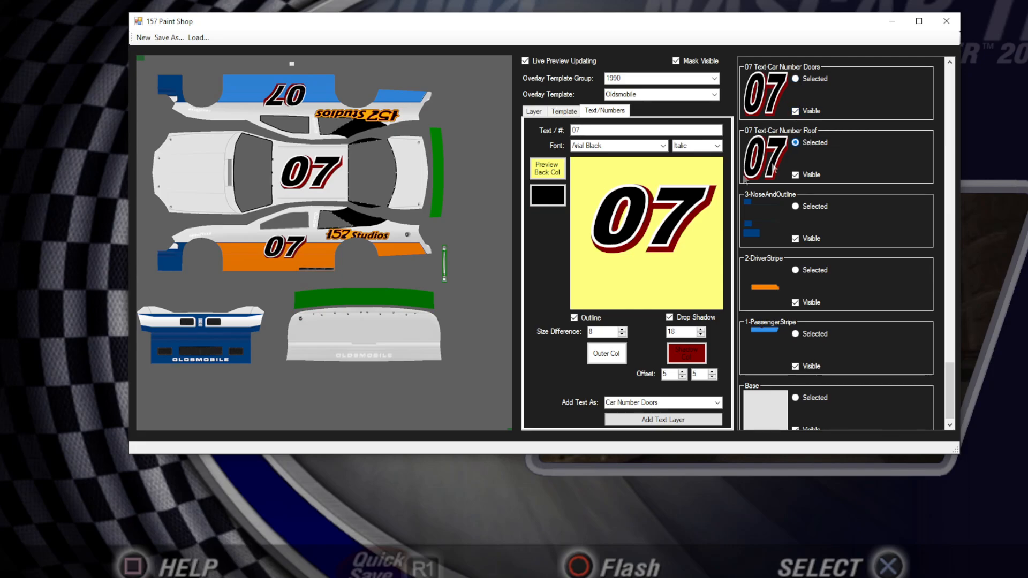
click(536, 113)
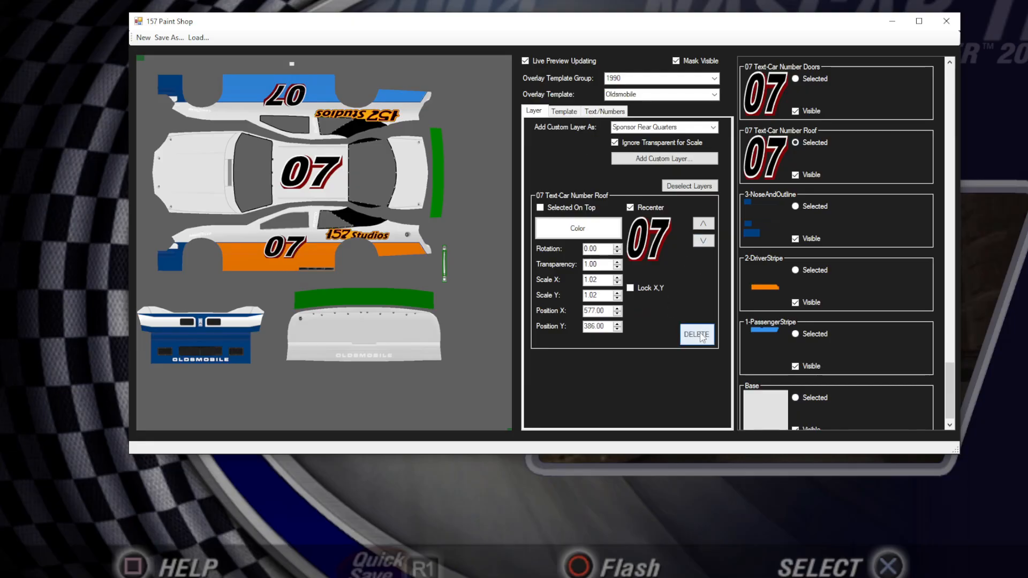
click(604, 112)
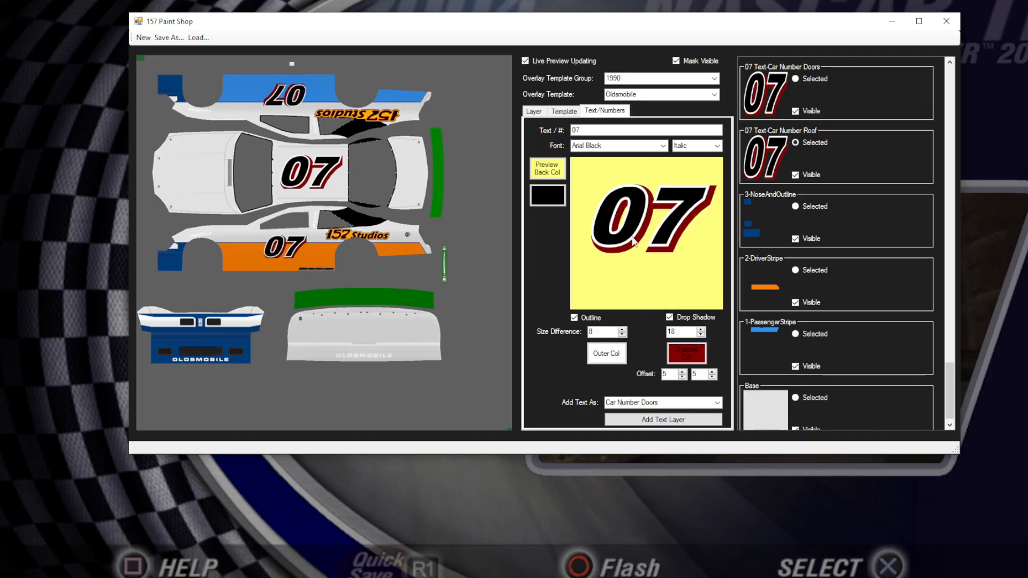
- Turn off the number's drop shadow and change its outline colour to dark blue
click(717, 403)
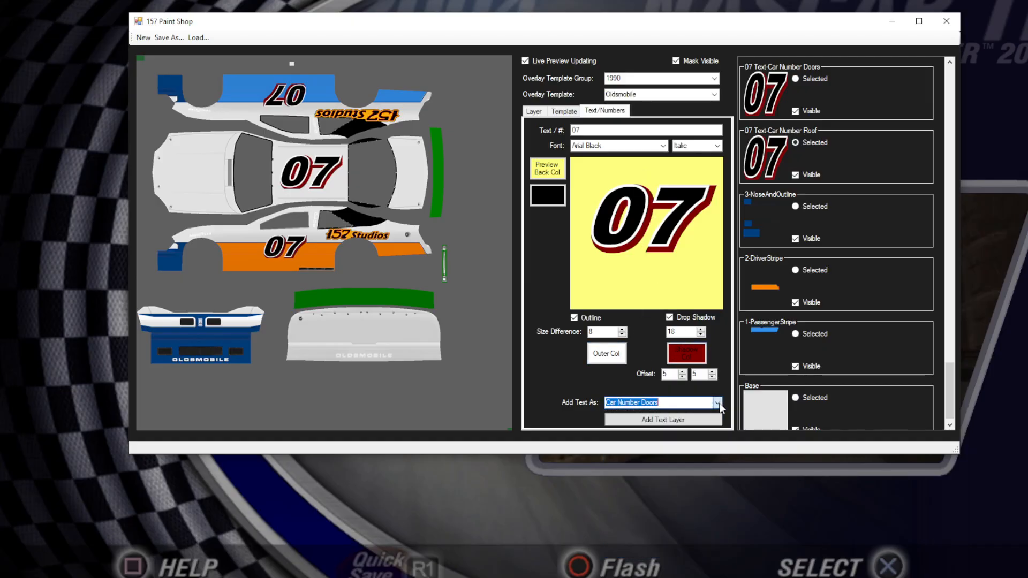
click(669, 317)
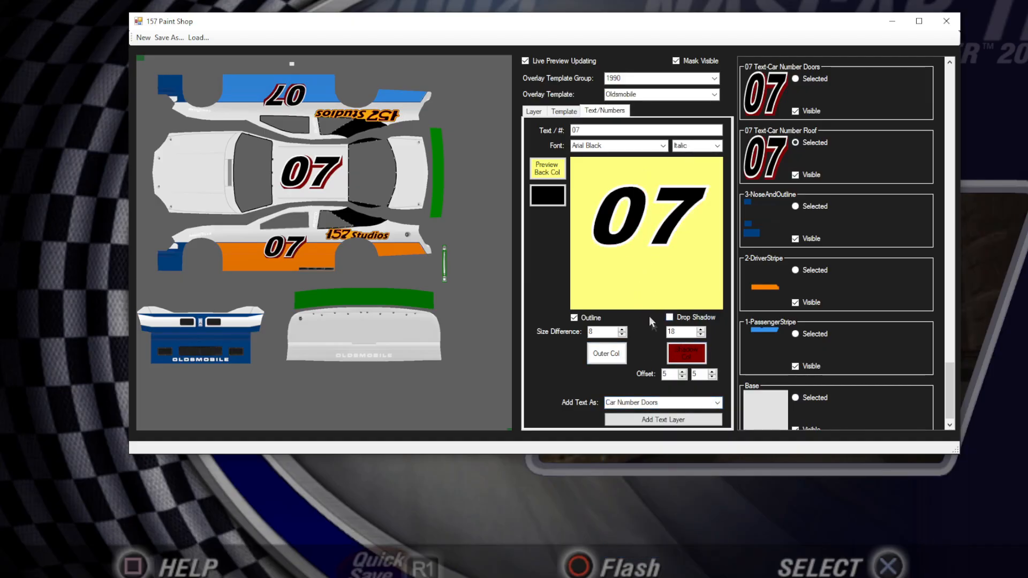
click(605, 353)
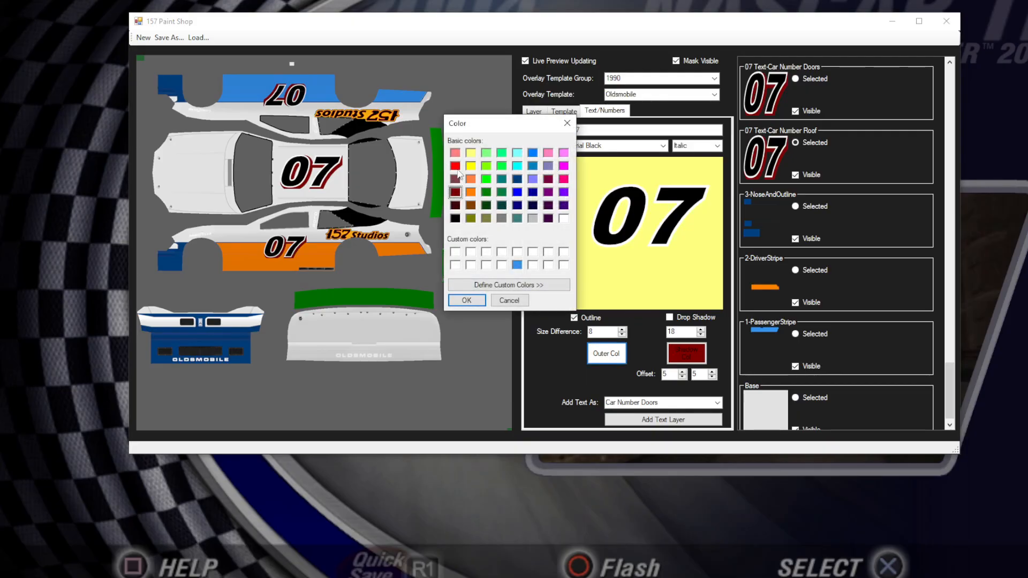
click(517, 206)
key(Return)
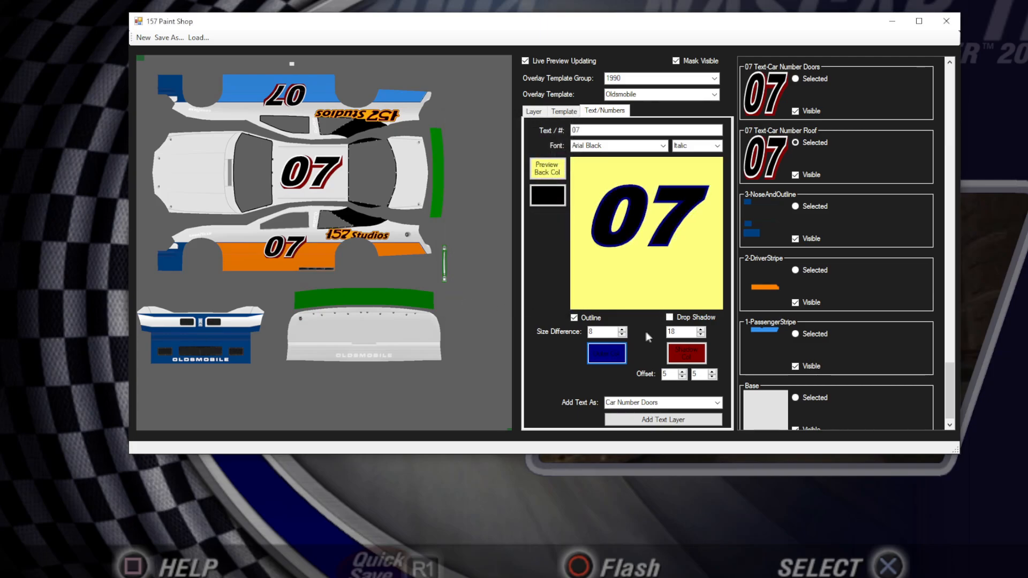
- Add the blue-outlined 07 as door number layers and hide the two door number layers with the red shadow
click(662, 420)
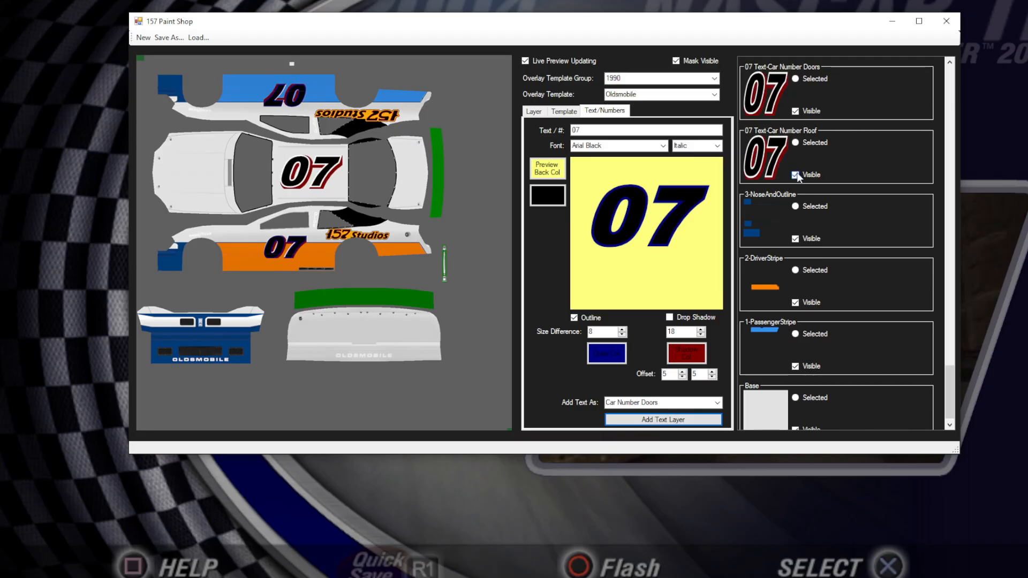
click(803, 253)
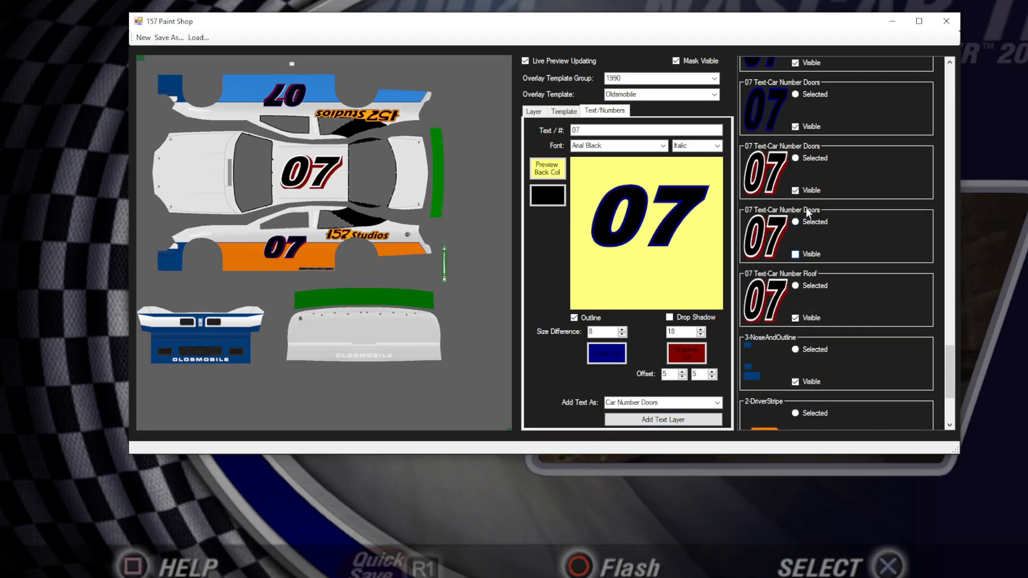
click(804, 191)
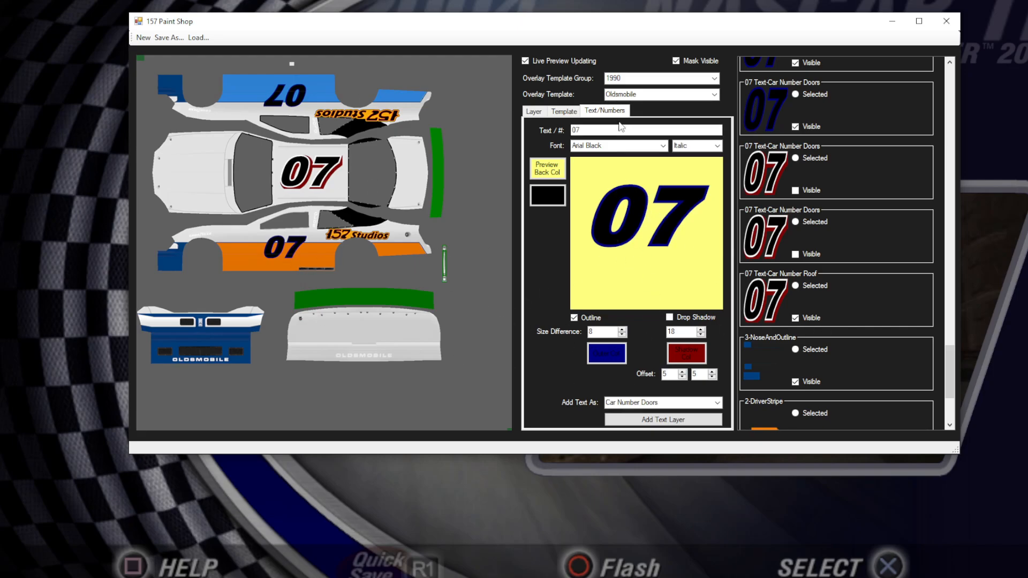
scroll(833, 279, up, 5)
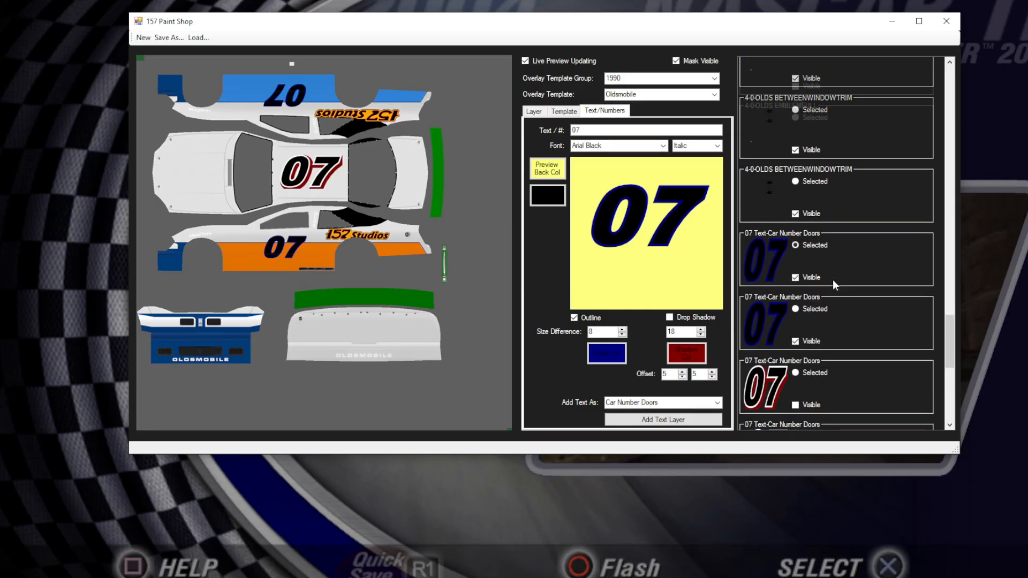
scroll(821, 286, down, 3)
scroll(908, 271, down, 4)
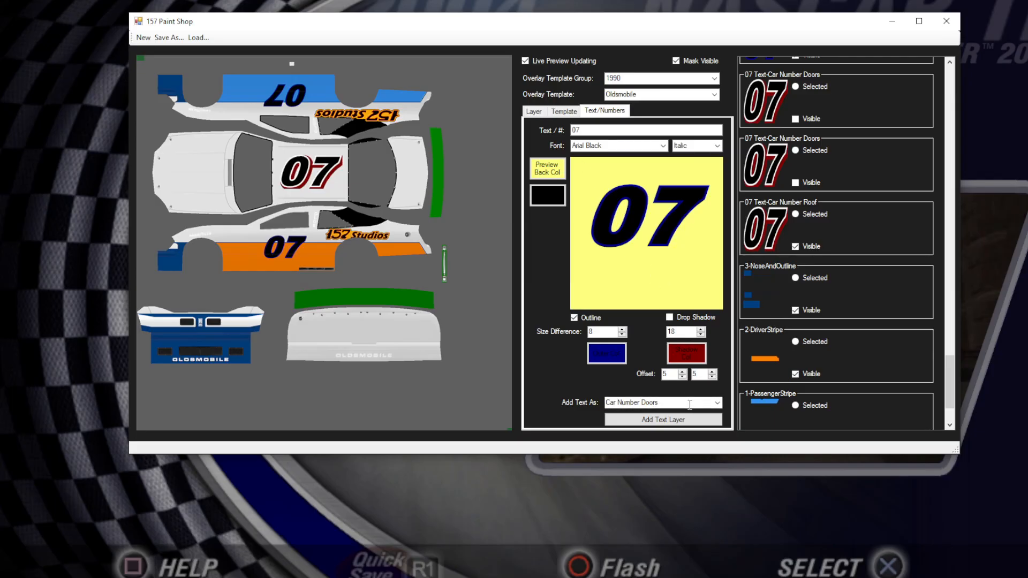
- Set the placement for the next text layer to Car Number Driver Rear
click(717, 402)
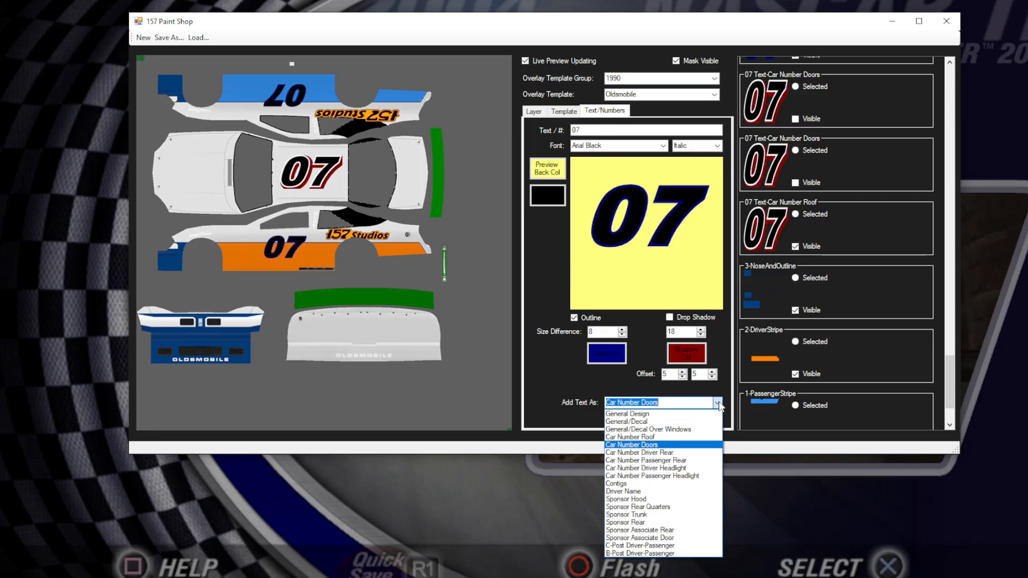
click(659, 452)
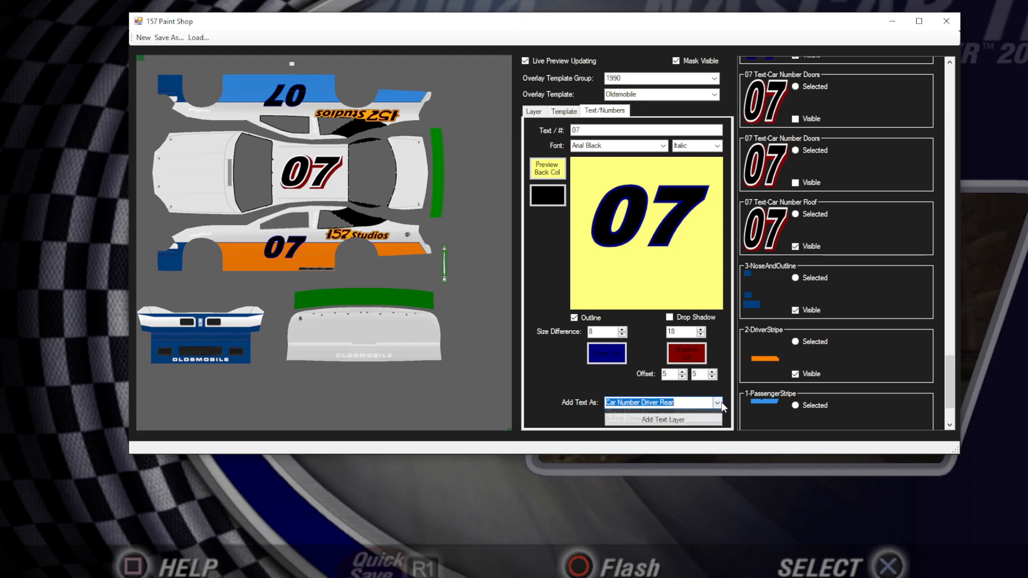
click(718, 402)
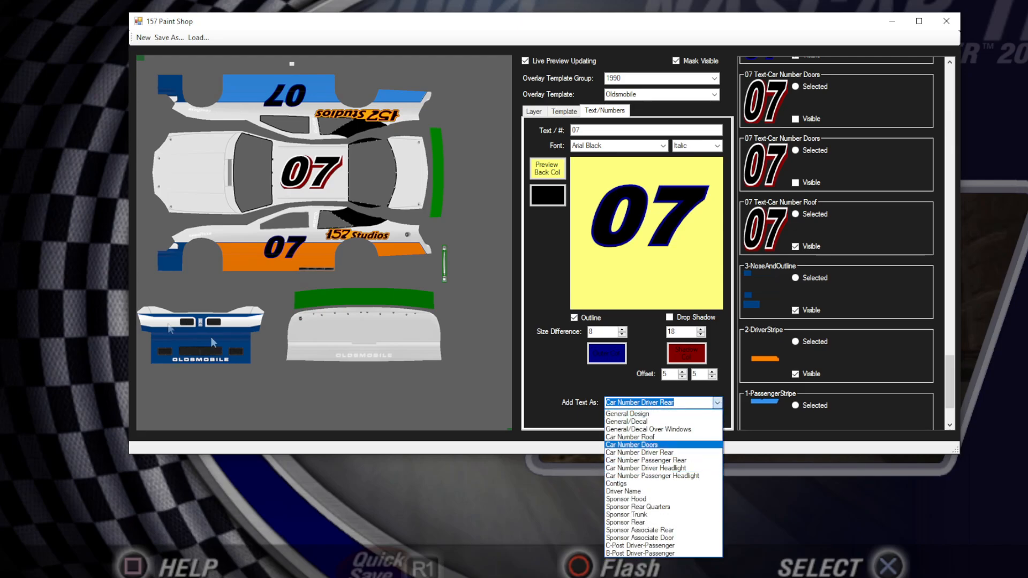
click(548, 387)
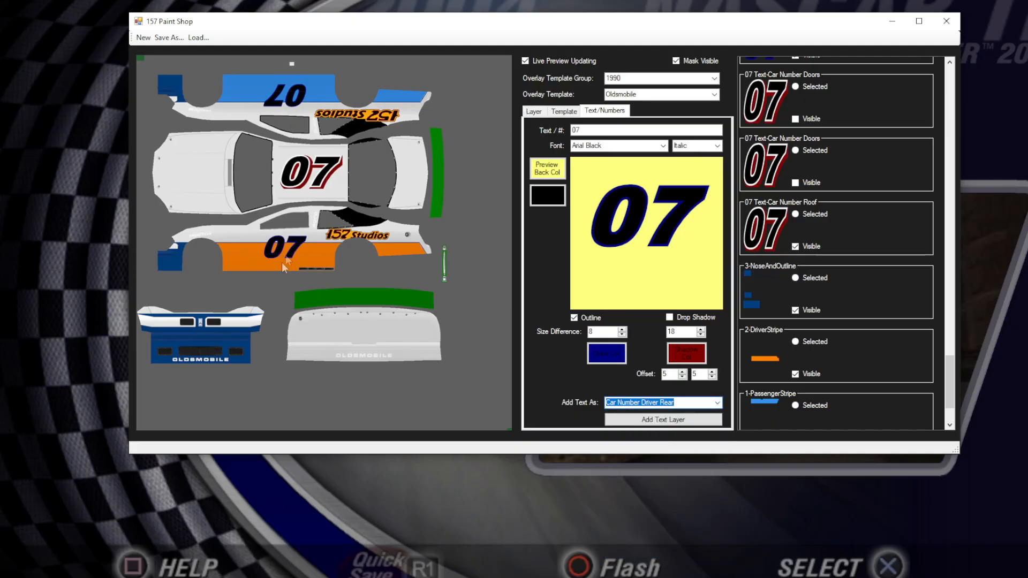
- Scale the uppermost blue-outlined door number layer to 0.90 in both X and Y, with Lock X,Y enabled
scroll(817, 261, up, 4)
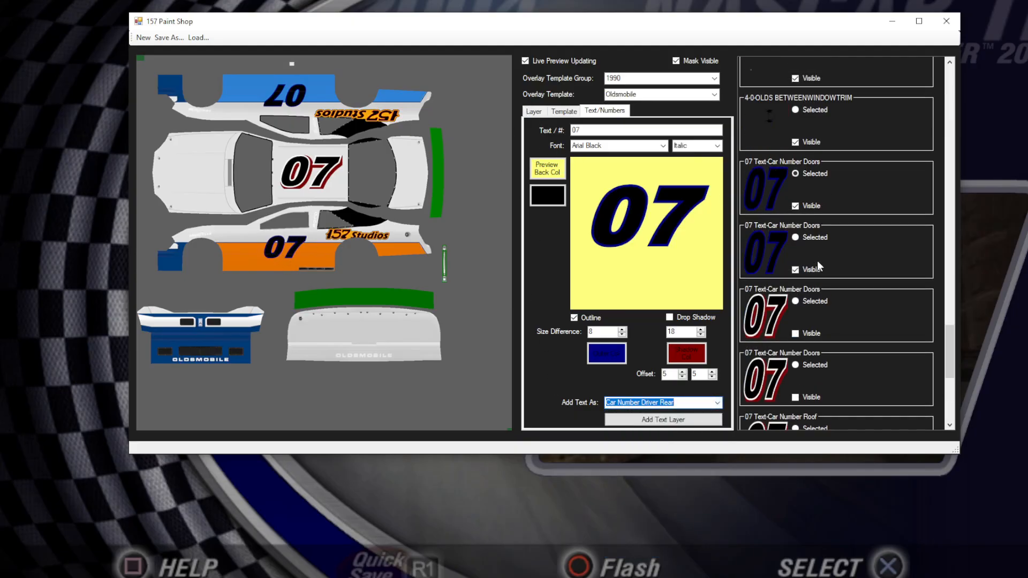
click(796, 174)
click(536, 112)
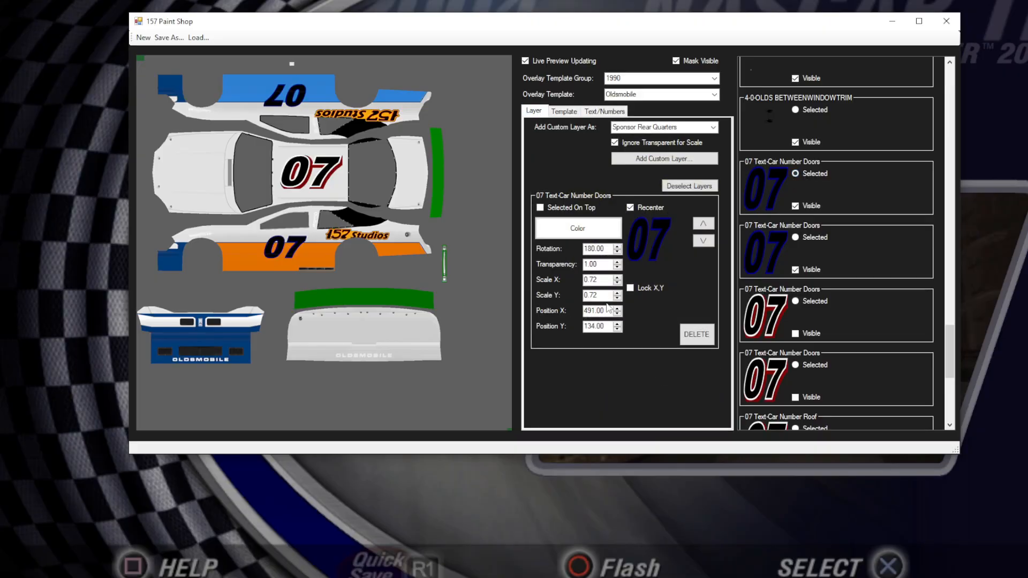
double_click(591, 278)
key(BackSpace)
text(.9)
click(630, 288)
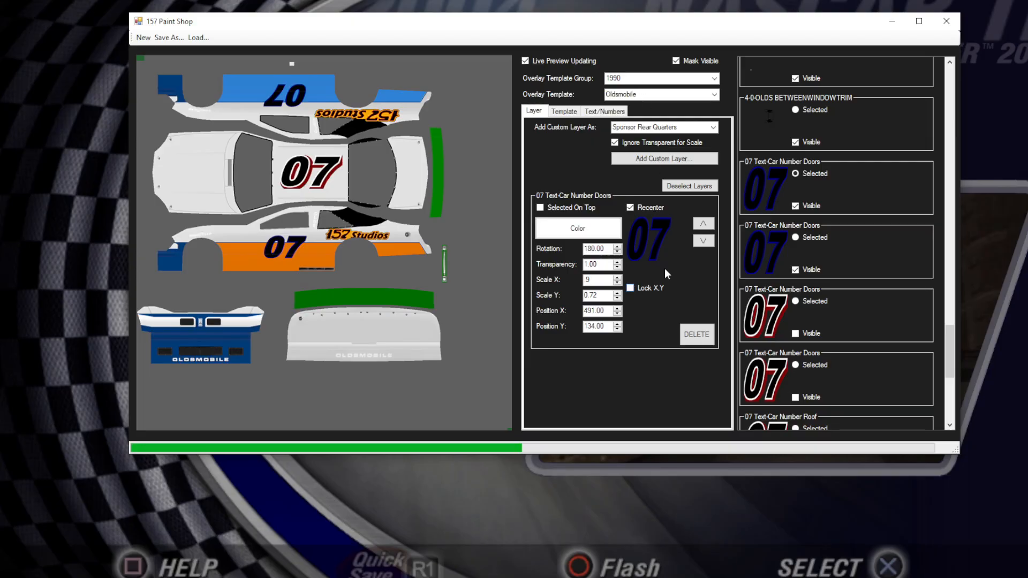
double_click(601, 295)
text(.9)
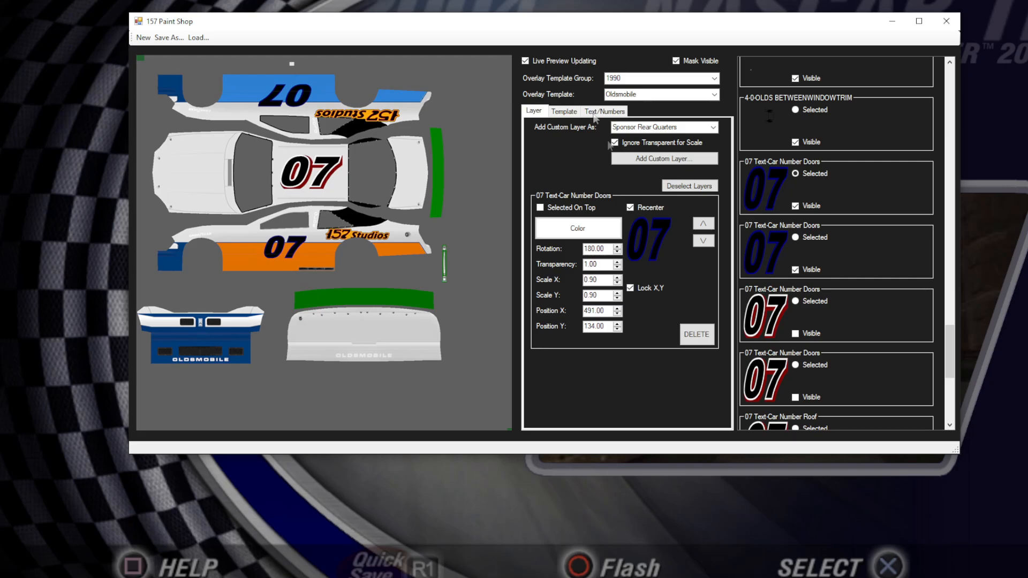
click(564, 61)
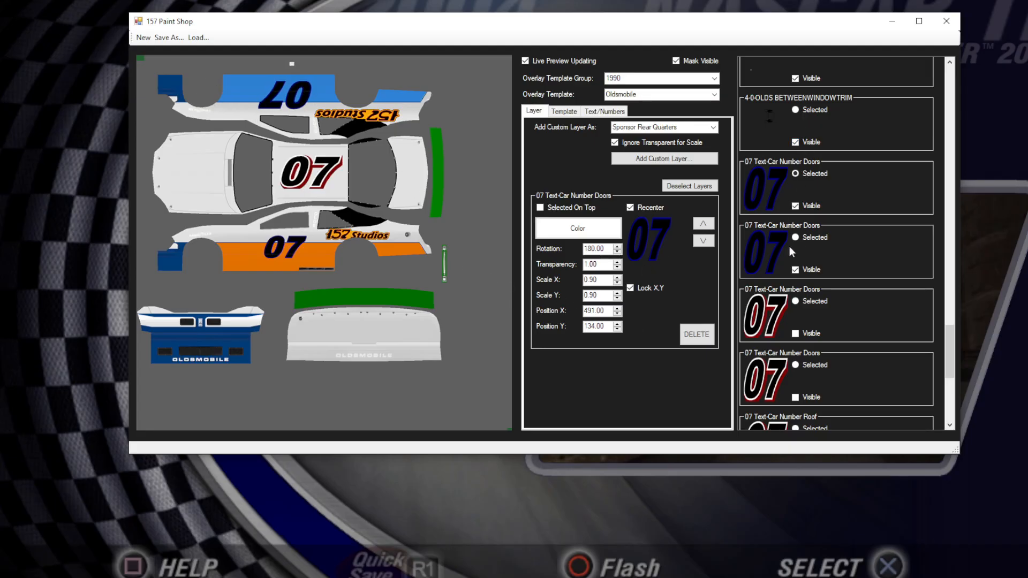
- Scale the second blue-outlined door number layer to 0.90 in both X and Y
click(801, 236)
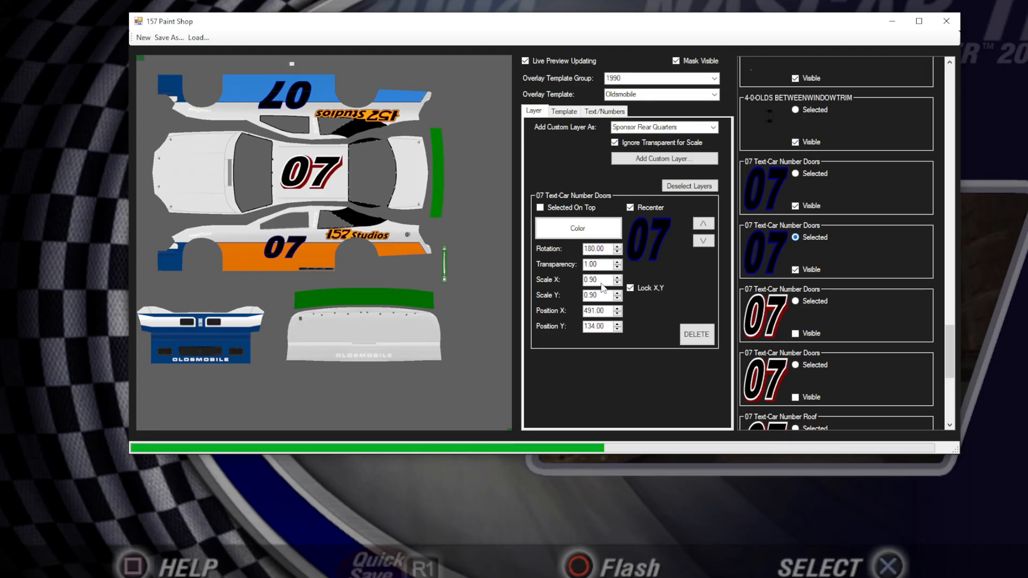
drag(606, 279, 548, 280)
text(0)
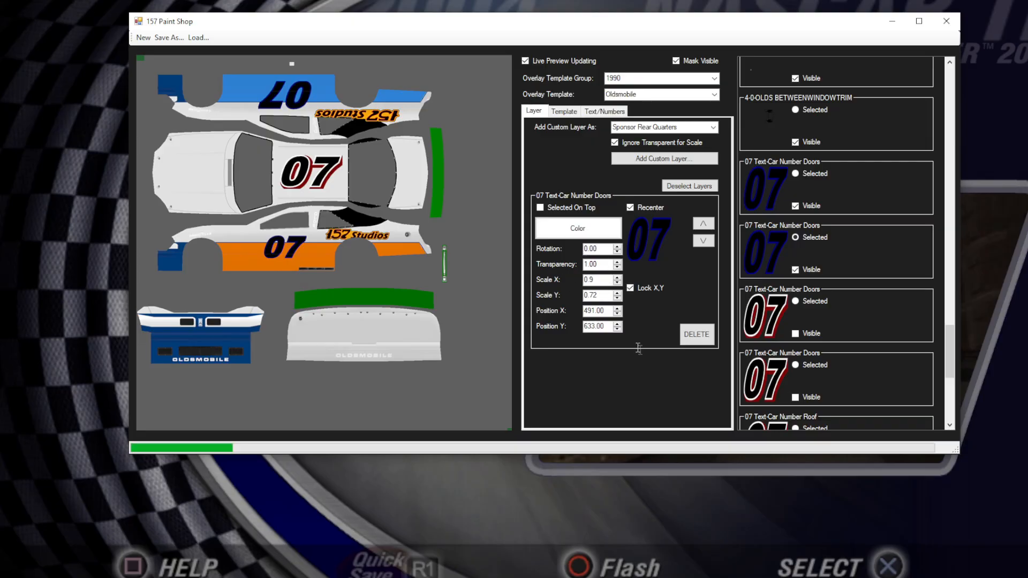
drag(605, 295, 565, 290)
text(0.9)
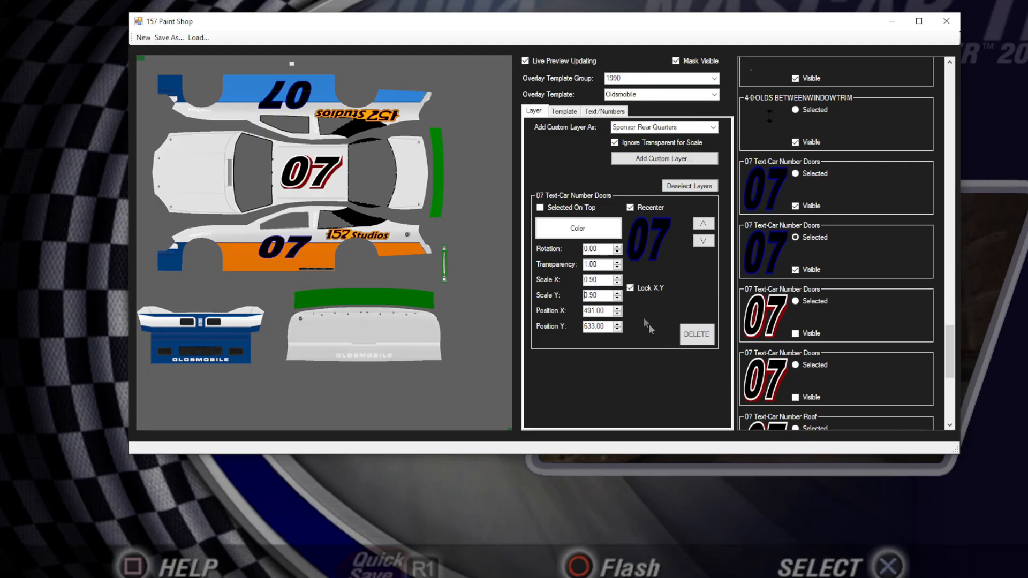
click(637, 288)
drag(601, 293, 505, 293)
text(.9)
key(Return)
click(810, 236)
- Add 1990_Contigs.png from the PaintShop Custom Contigs folder as a custom layer of type Contigs
click(564, 111)
click(533, 110)
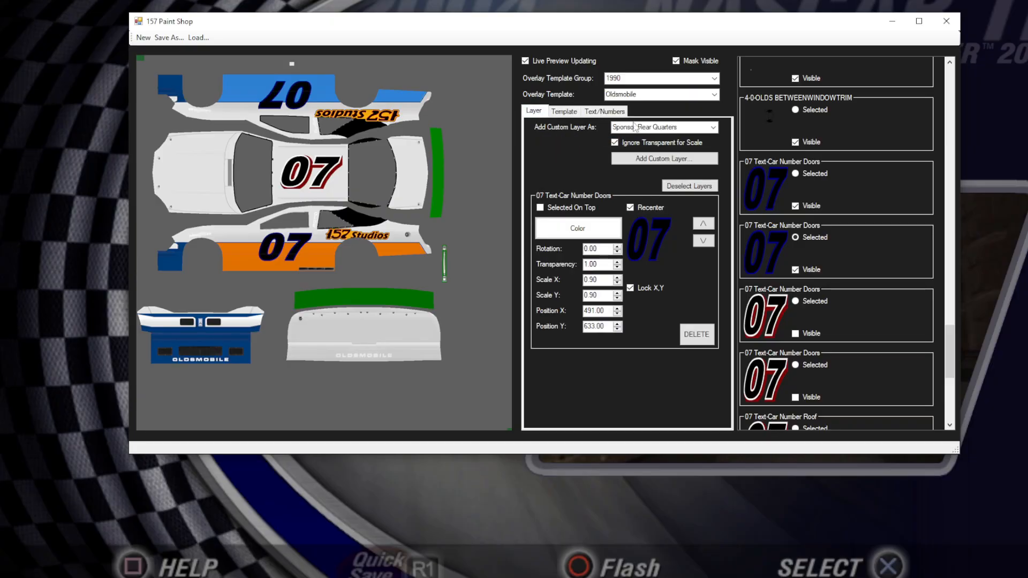
click(712, 127)
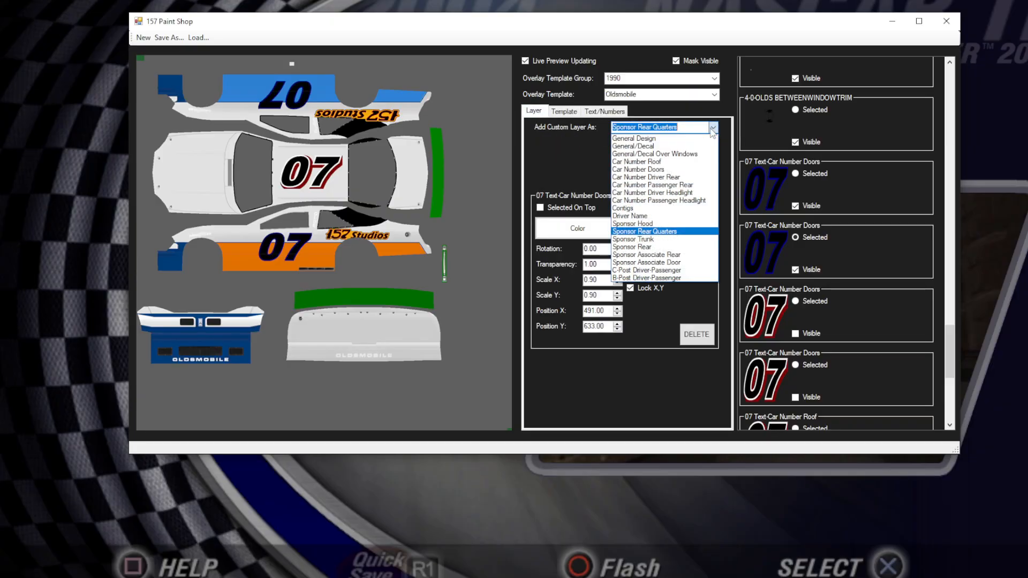
click(642, 208)
click(651, 159)
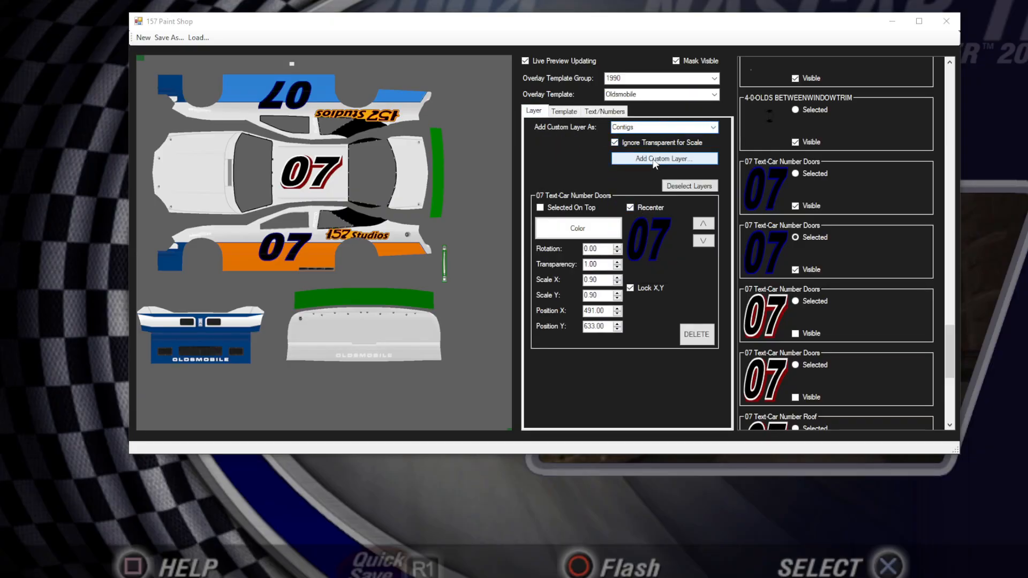
click(348, 62)
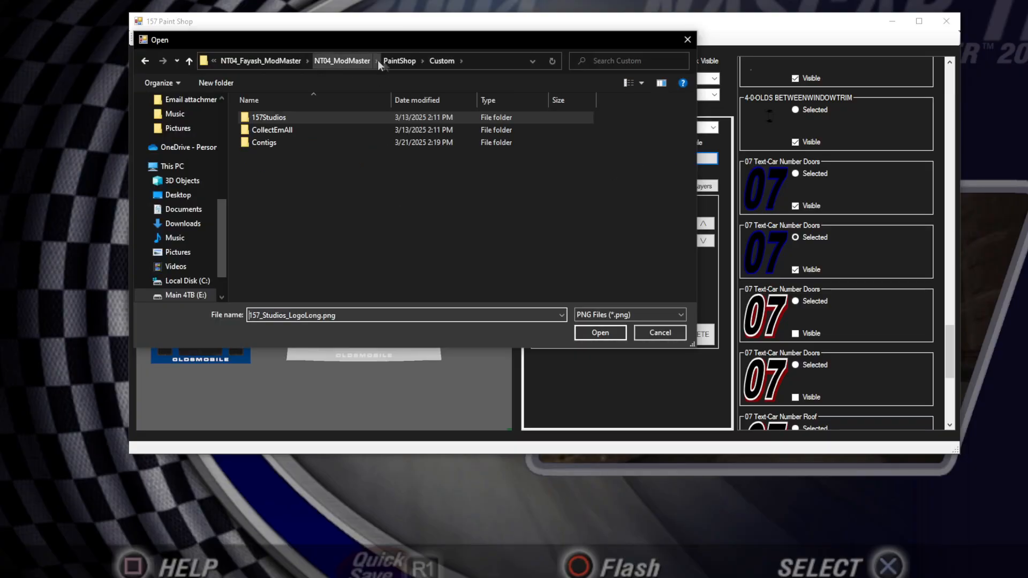
click(398, 61)
double_click(274, 124)
double_click(280, 142)
click(270, 132)
click(348, 131)
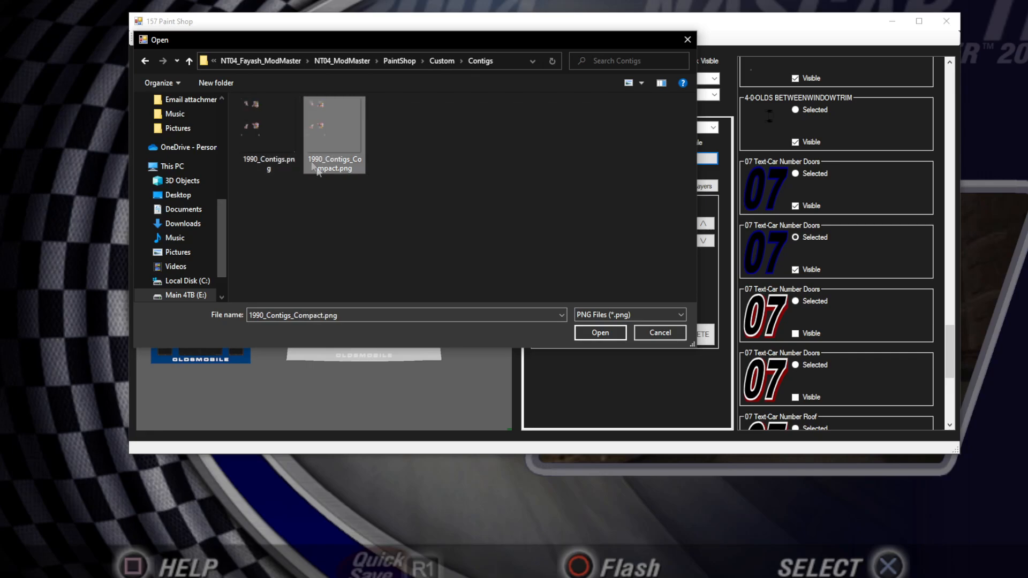
click(274, 134)
click(606, 337)
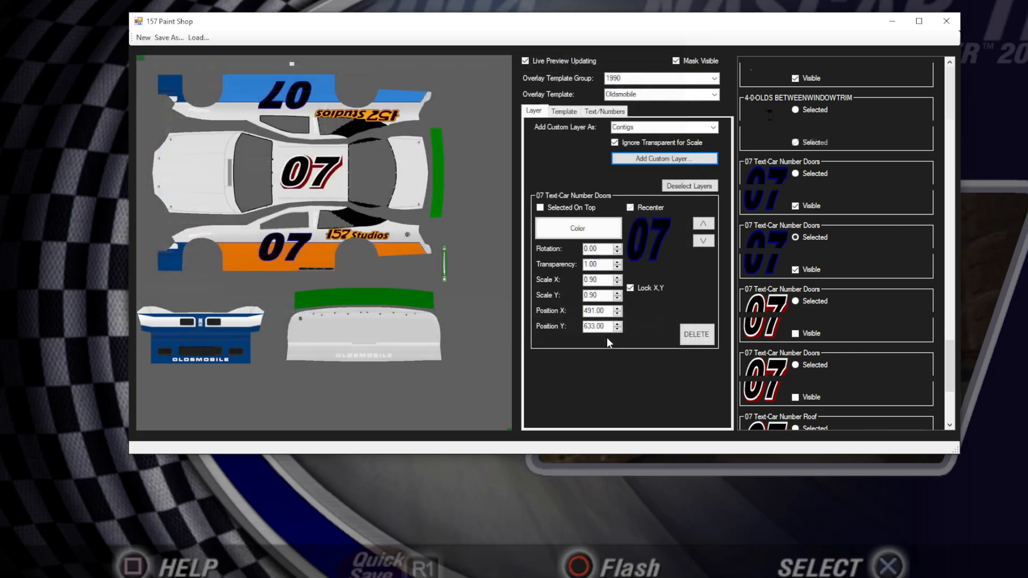
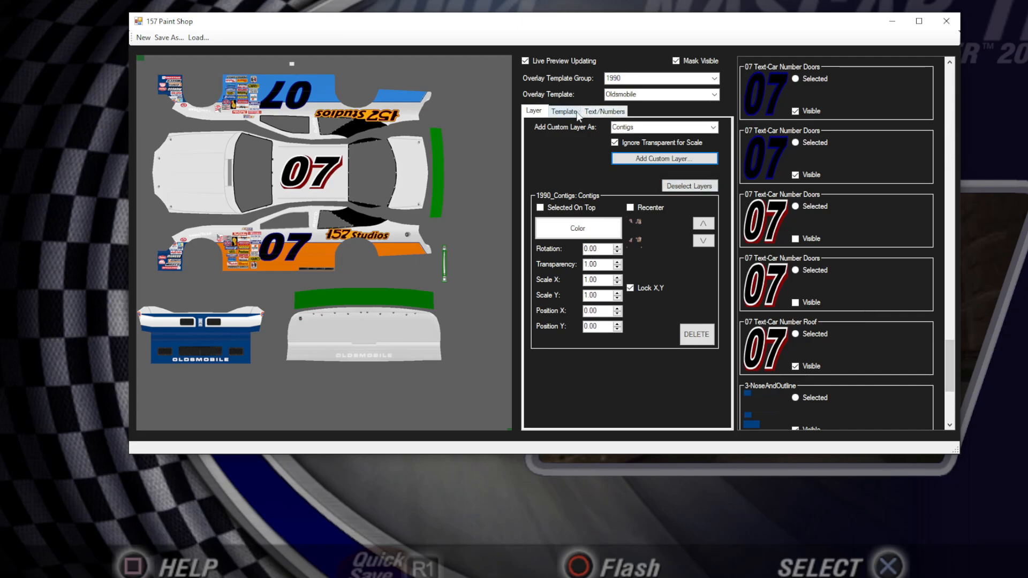
- Change the text to "Moseby Paints" and add it as a Sponsor Hood text layer
click(610, 112)
key(Tab)
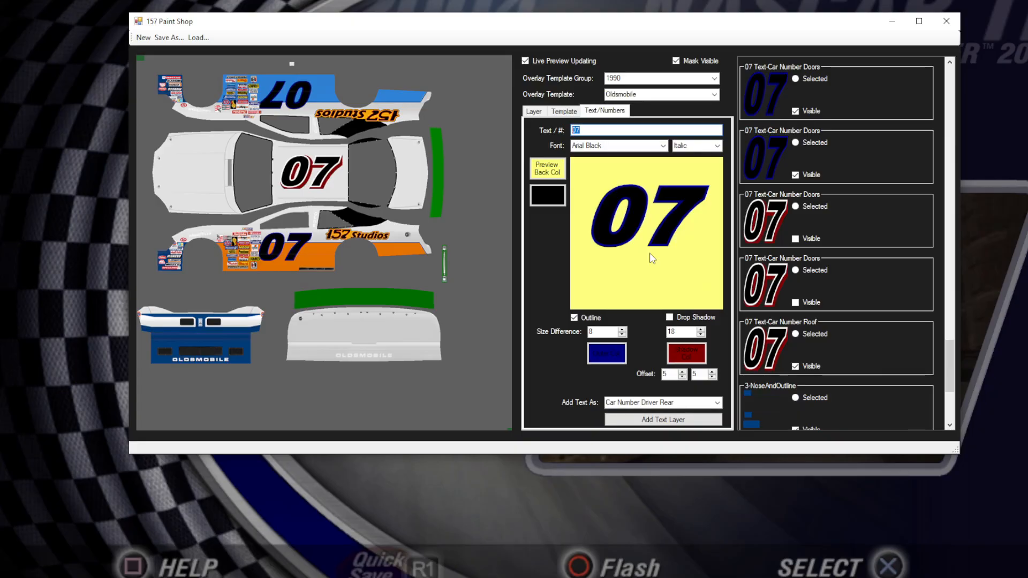
text(M)
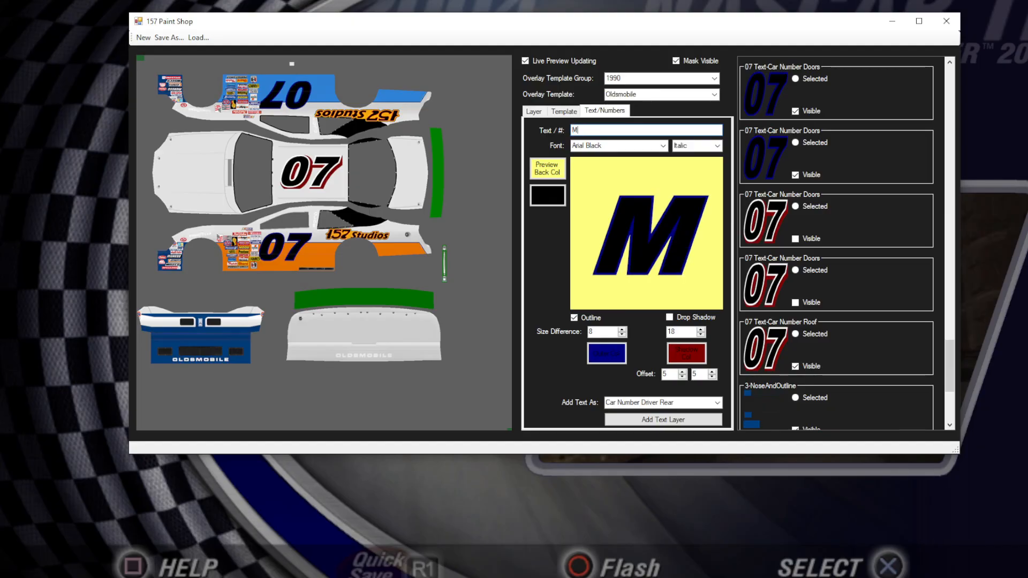
text(oseby)
key(BackSpace)
text(by)
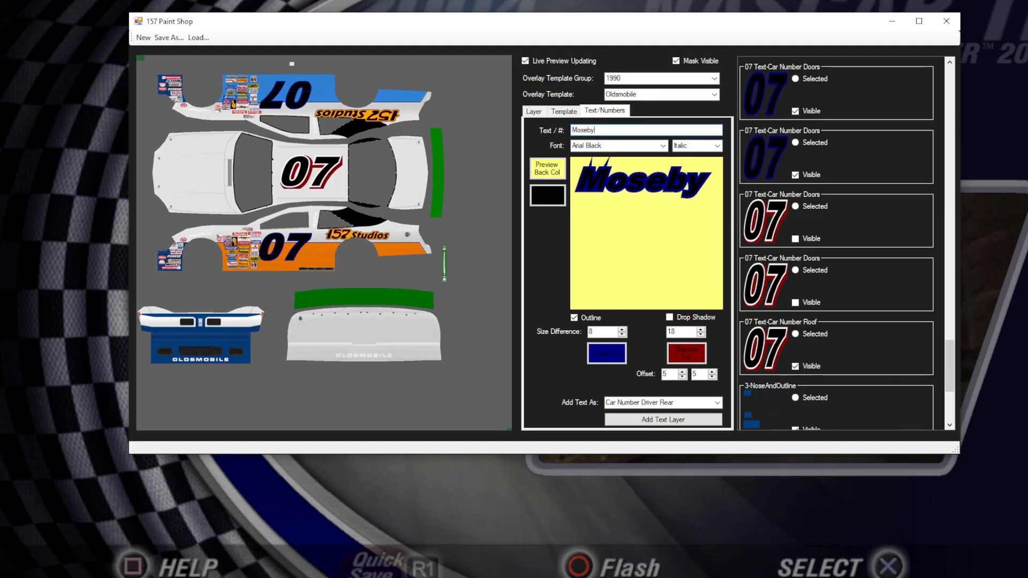
text( Paints)
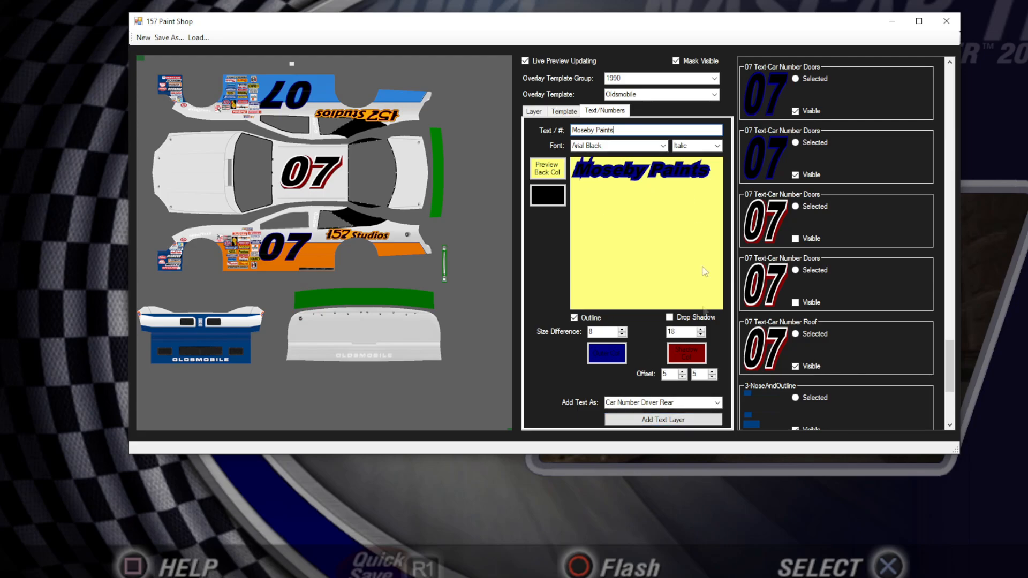
click(696, 401)
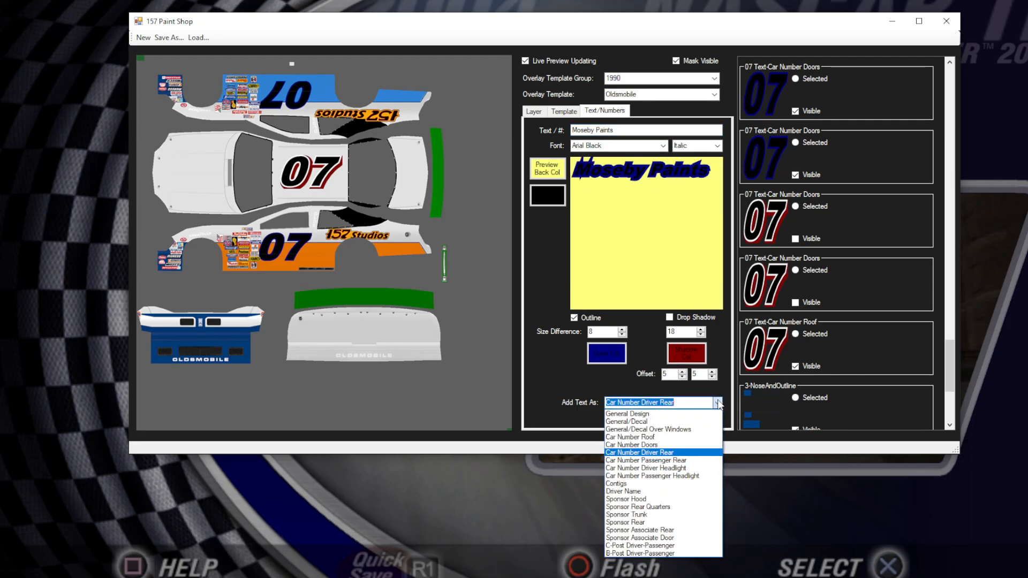
click(650, 499)
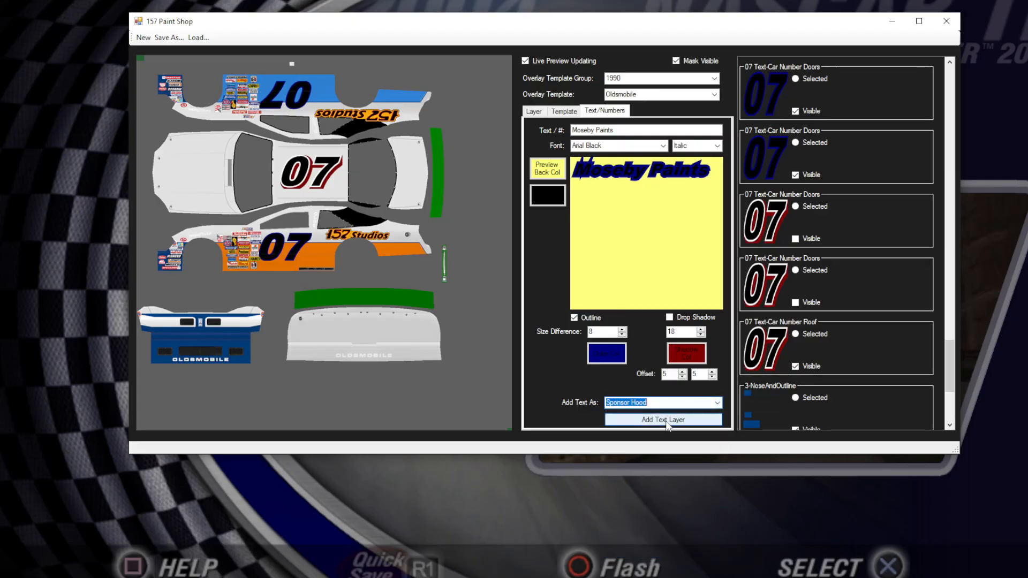
click(667, 420)
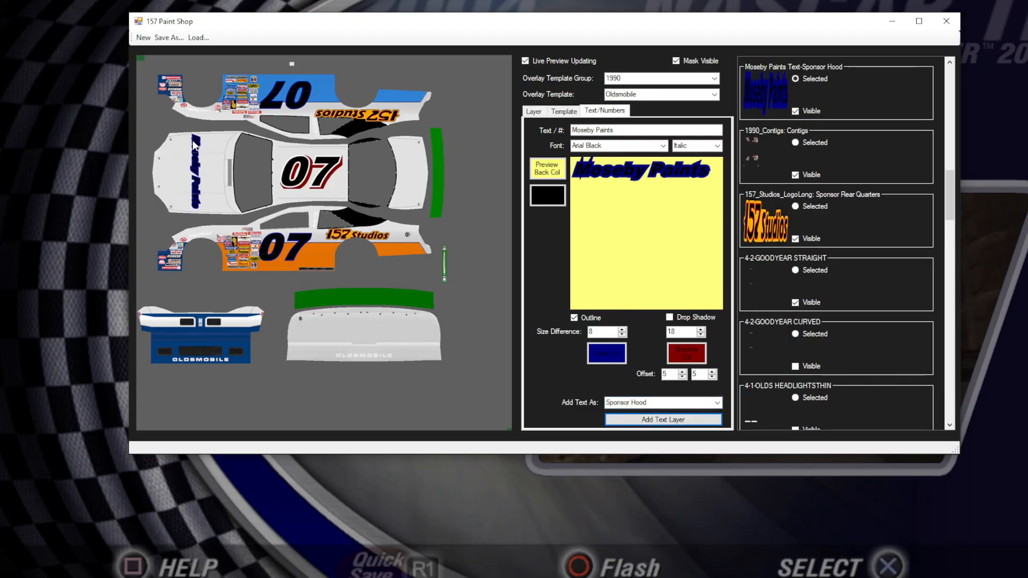
- Reduce the outline size difference of the Moseby Paints text to 3
click(662, 145)
click(663, 147)
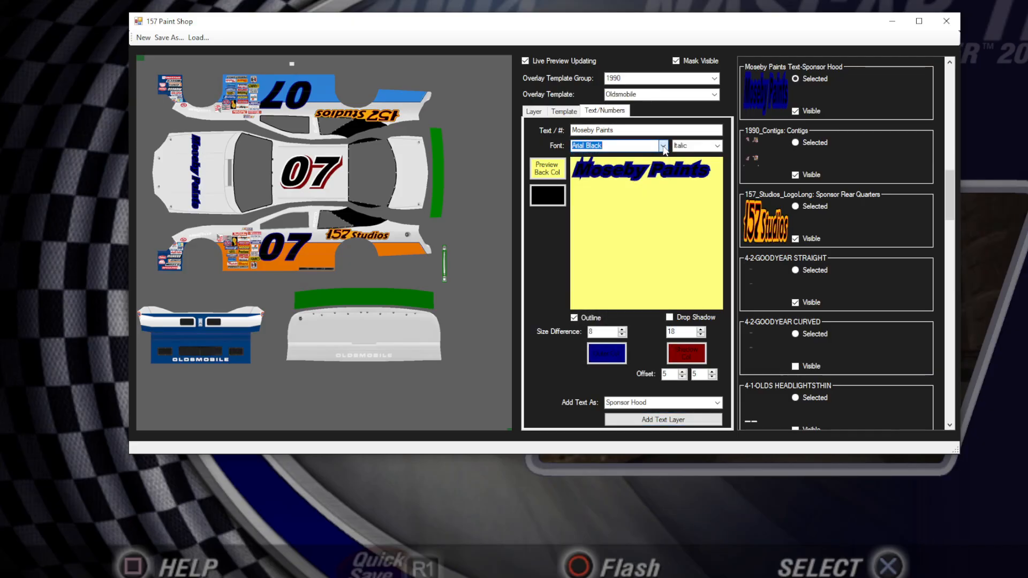
click(622, 336)
click(622, 335)
click(621, 335)
click(622, 335)
click(622, 336)
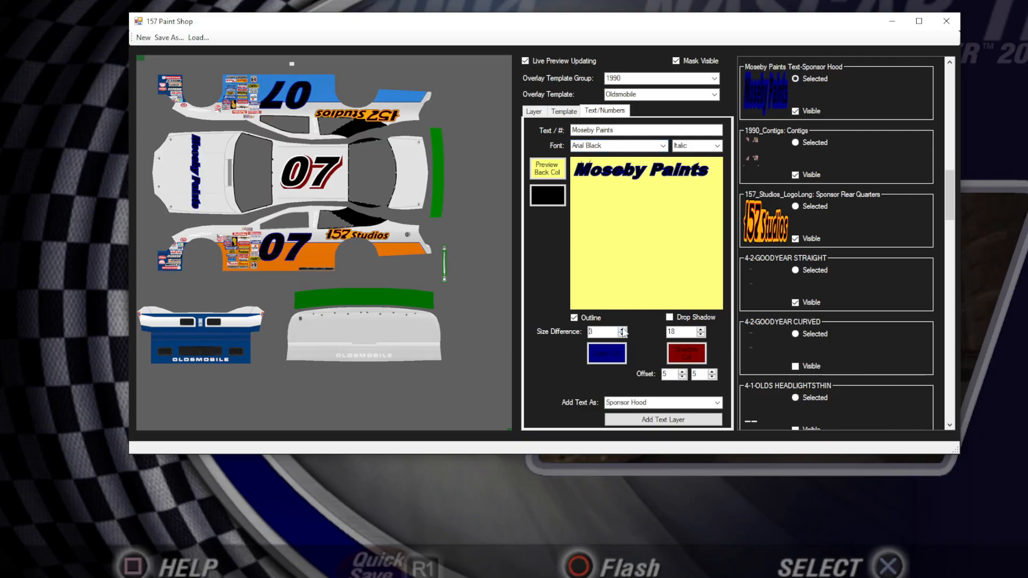
- Try fonts for the Moseby Paints text, going through the list to Bahnschrift SemiLight Condensed
click(663, 146)
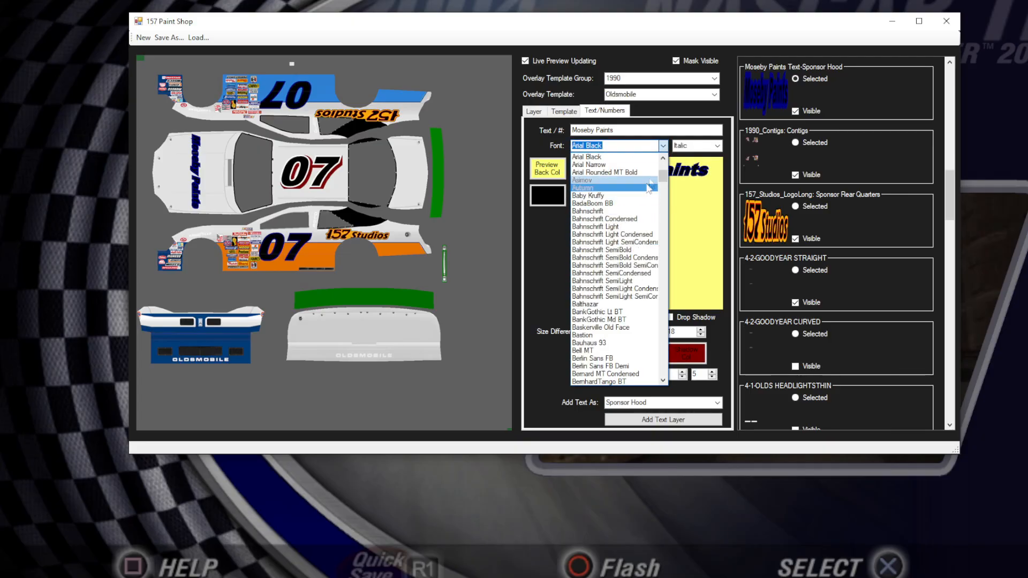
click(645, 203)
key(Down)
key(Down)
key(Down)
key(Down)
key(Down)
key(Down)
key(Down)
key(Down)
key(Down)
key(Down)
key(Down)
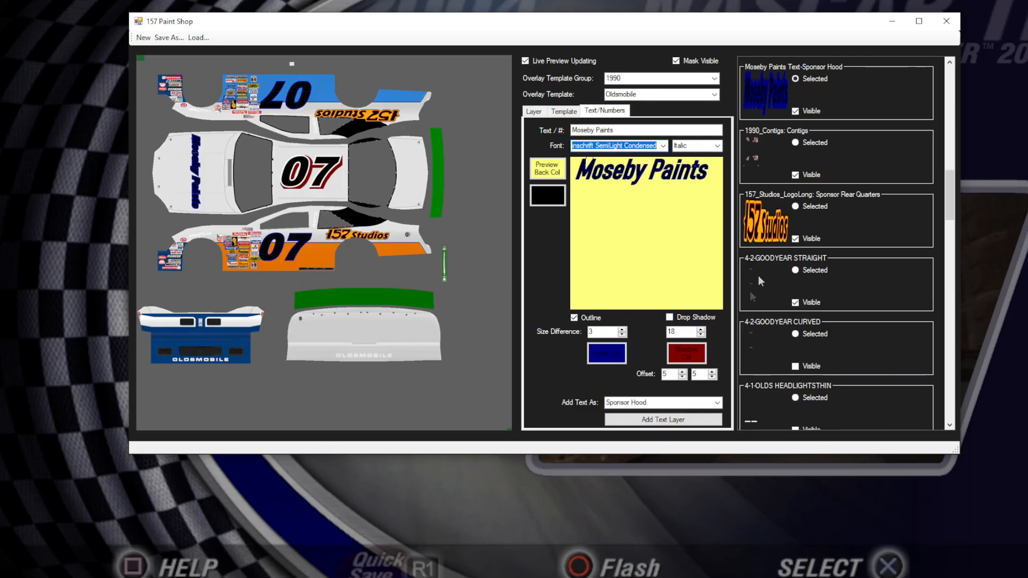
- Hide the blue-outlined Moseby Paints hood layer and give the text an orange outline with size difference 1
click(797, 113)
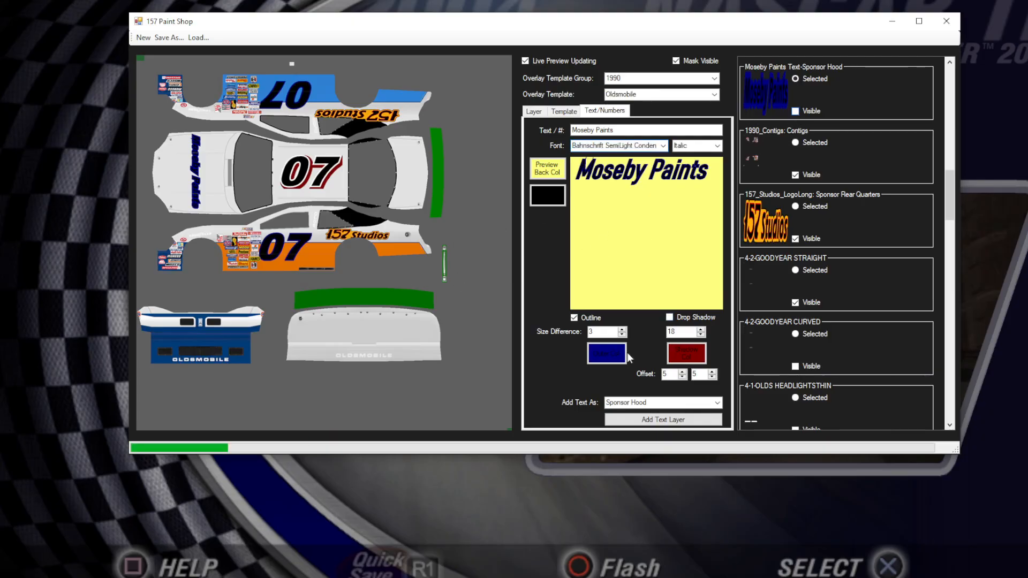
click(603, 350)
click(542, 373)
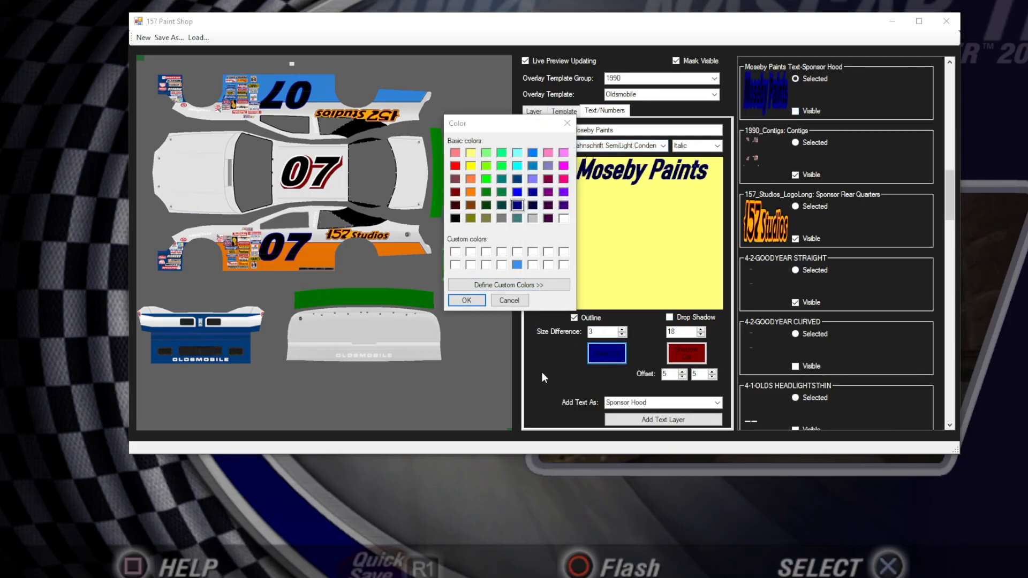
click(566, 124)
click(557, 198)
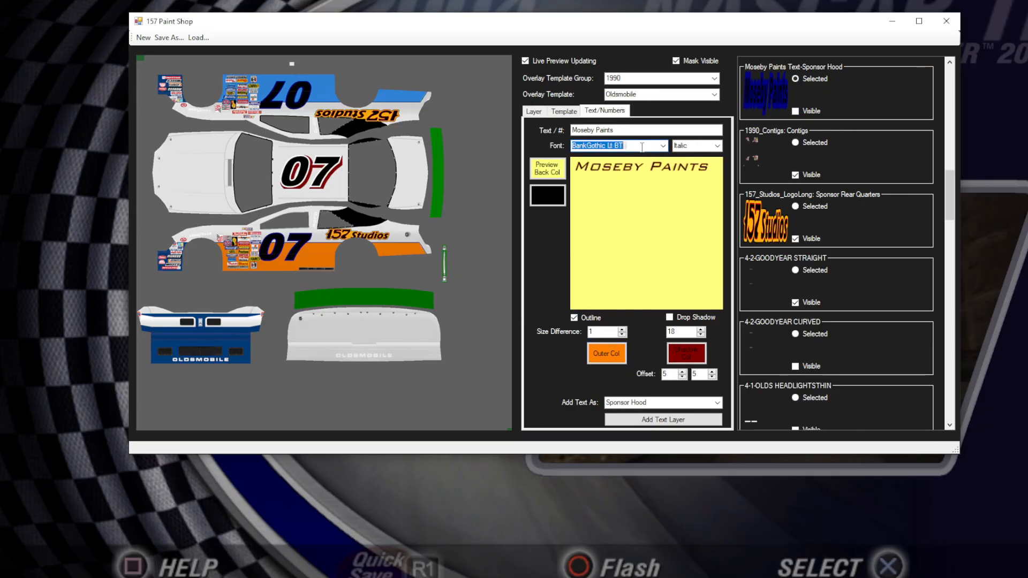
- Set the font to Bauhaus 93 and add the orange-outlined Moseby Paints text as a Sponsor Hood layer
scroll(641, 146, down, 3)
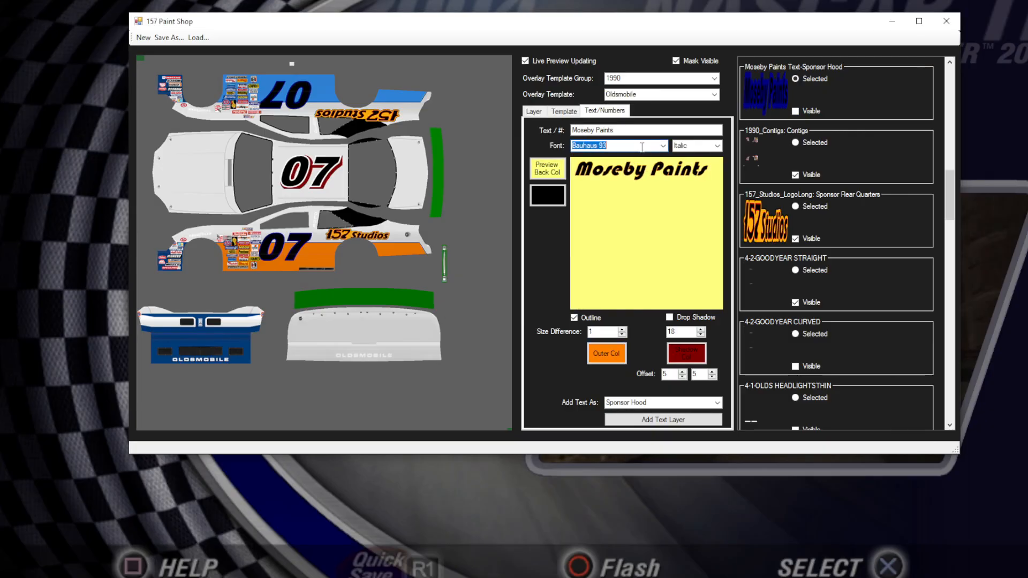
scroll(641, 145, down, 1)
click(663, 421)
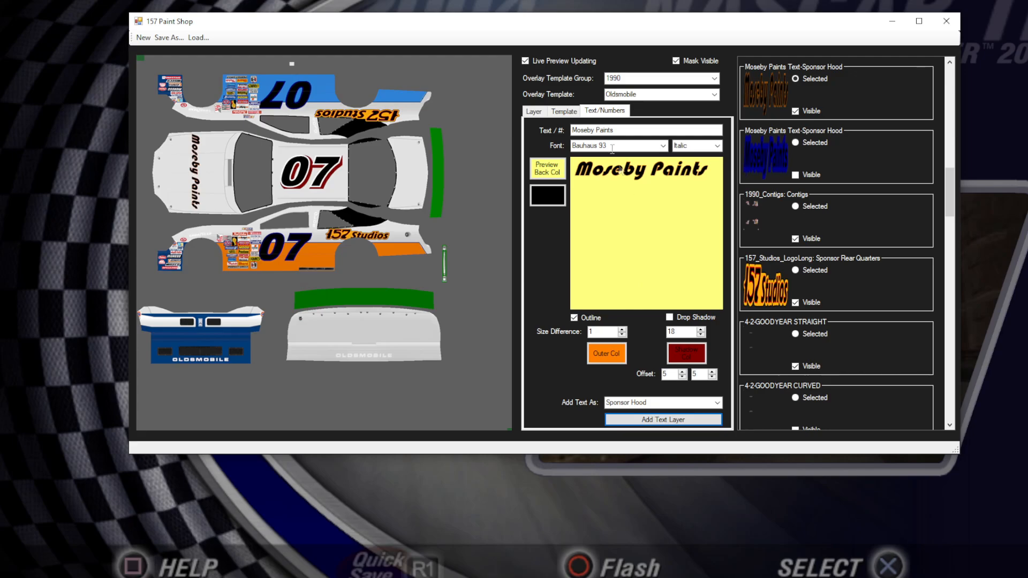
- Shorten the text for the next layer to "Moseby"
click(597, 130)
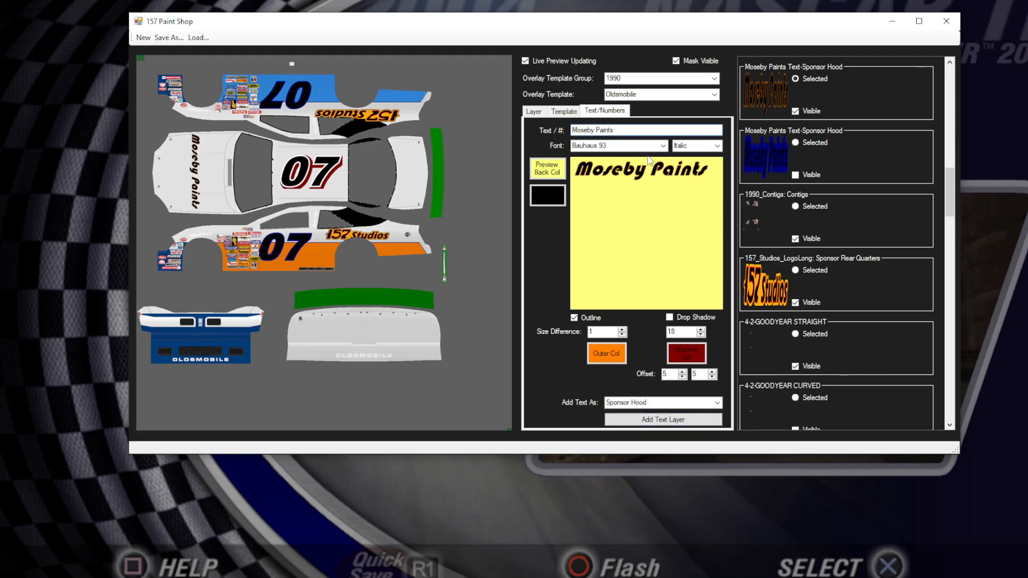
drag(593, 132, 659, 131)
key(BackSpace)
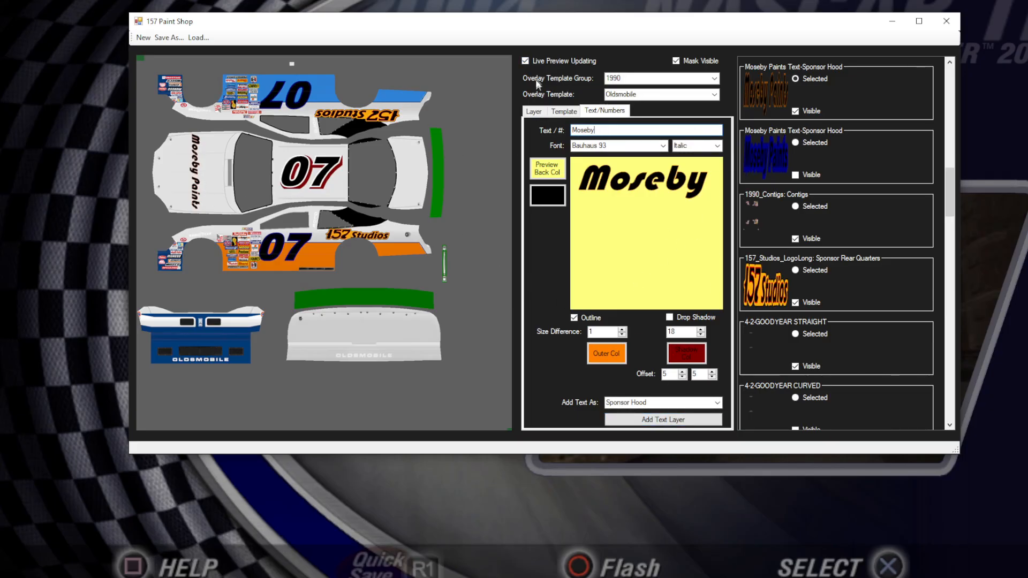
click(534, 112)
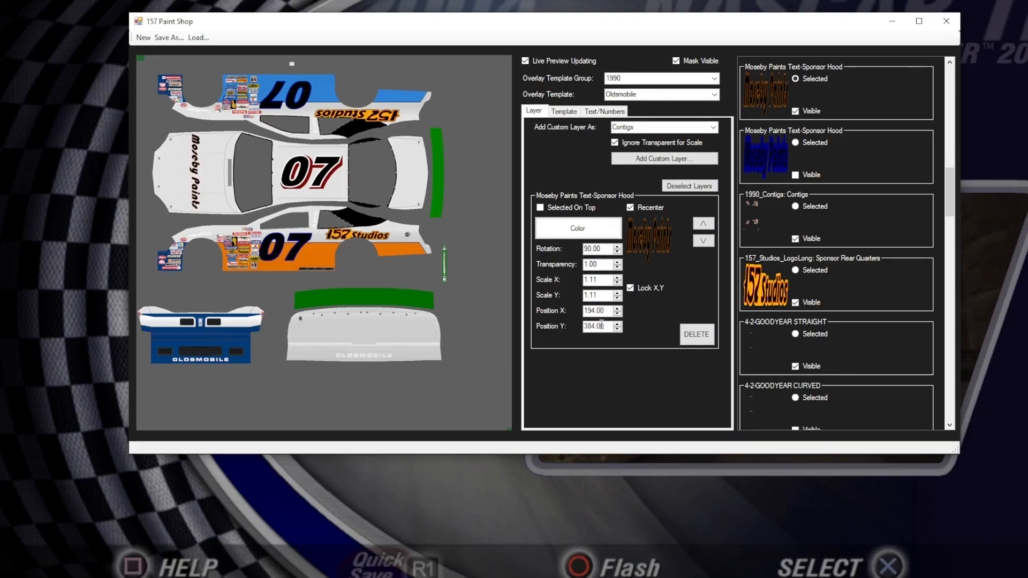
drag(604, 325, 557, 325)
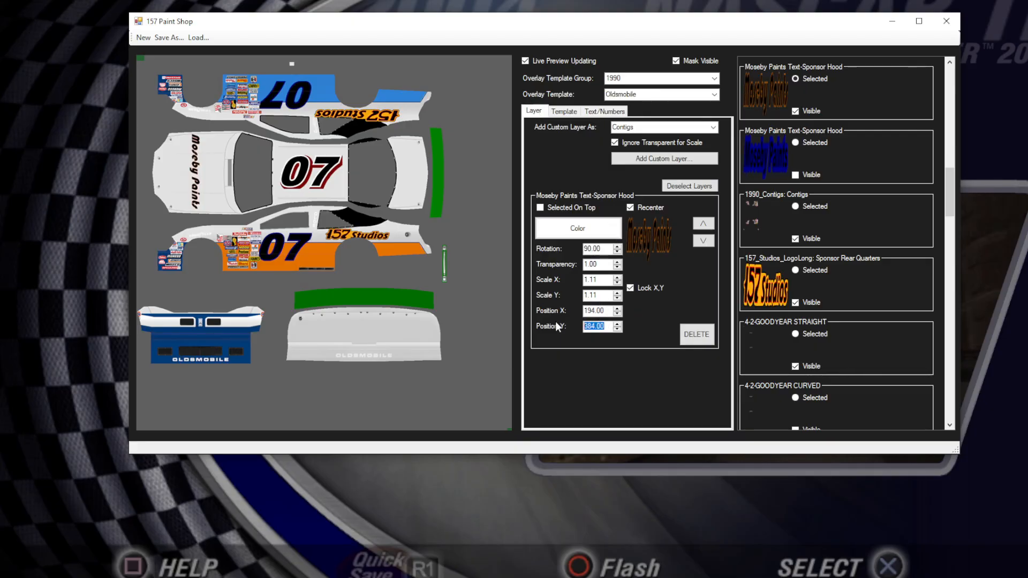
click(600, 326)
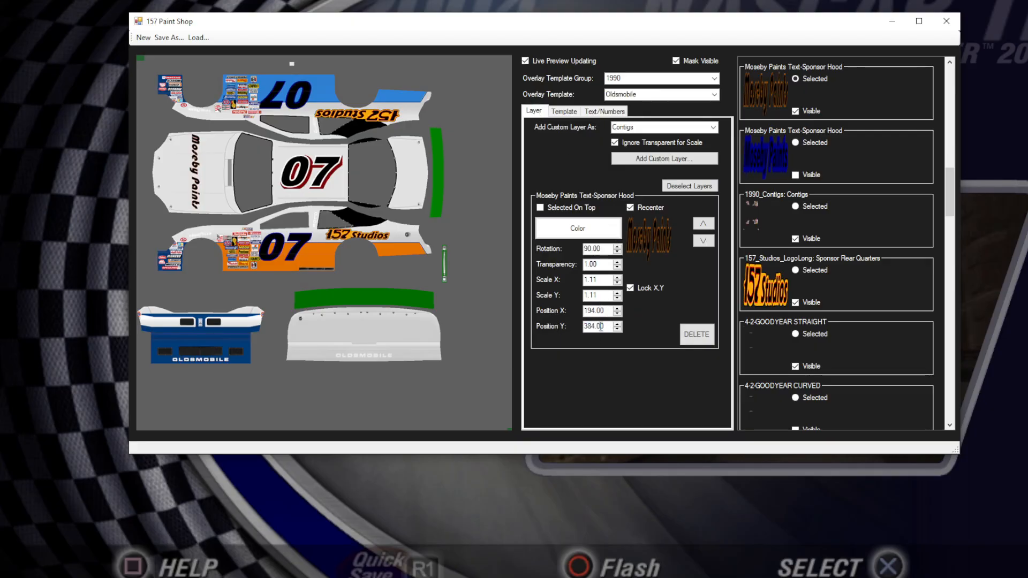
- Give the Moseby text a blue drop shadow with size 5
click(602, 114)
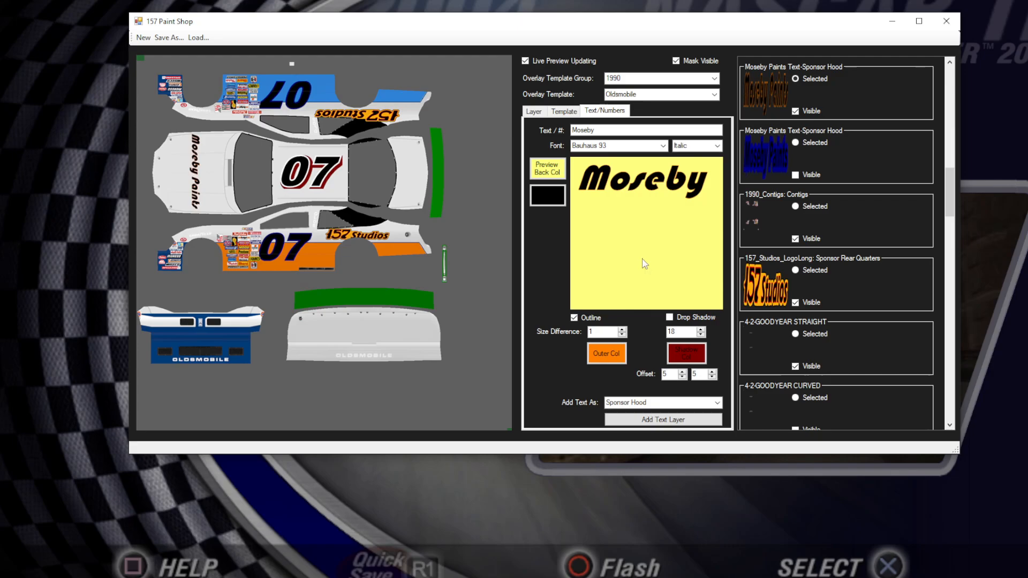
click(675, 319)
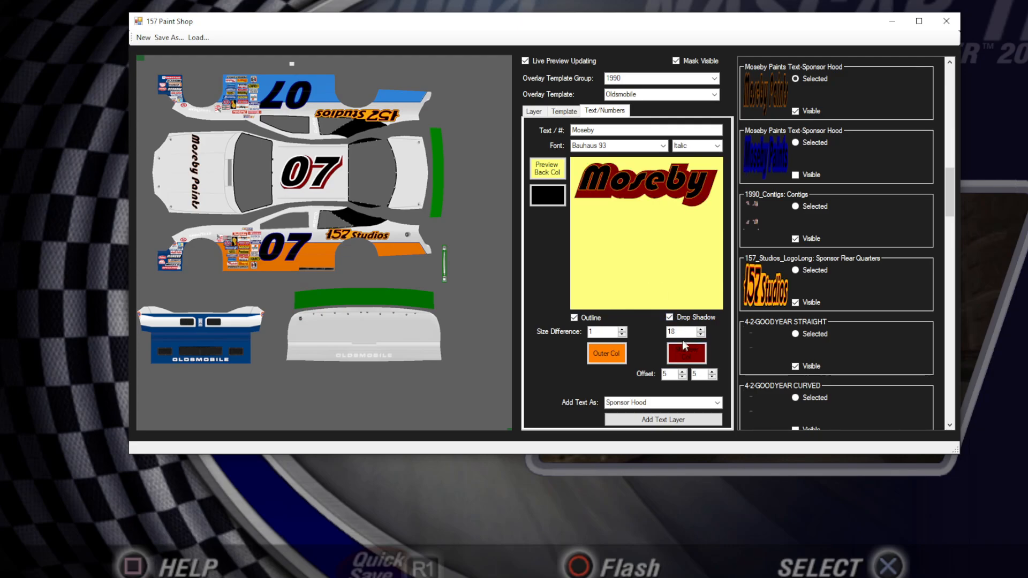
text(5)
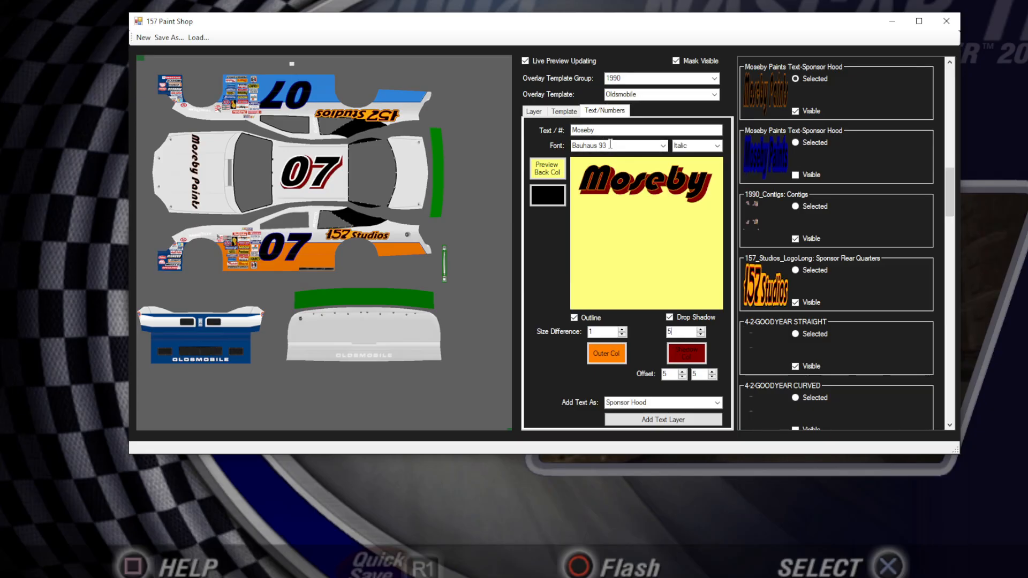
click(683, 353)
click(517, 192)
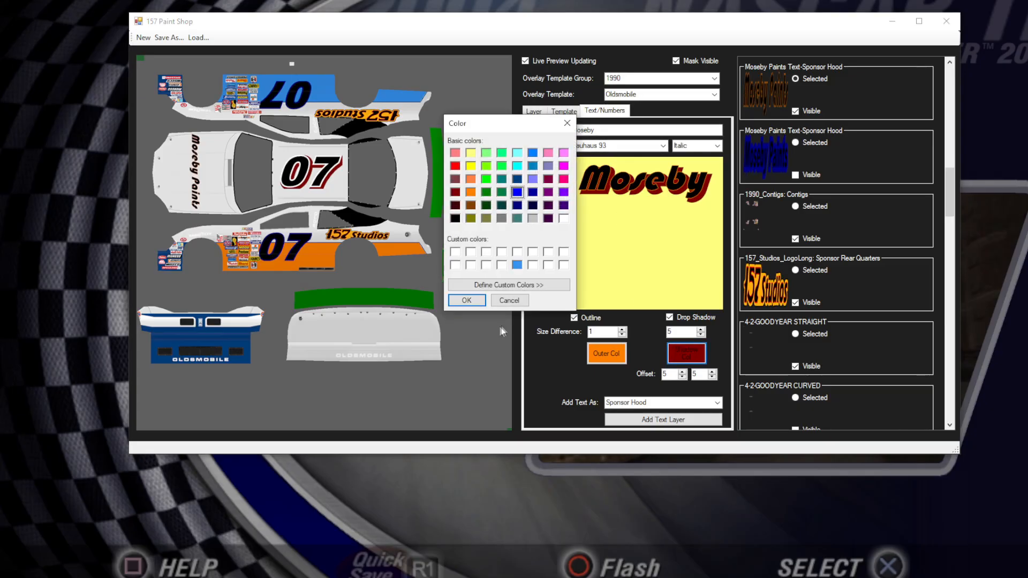
click(467, 299)
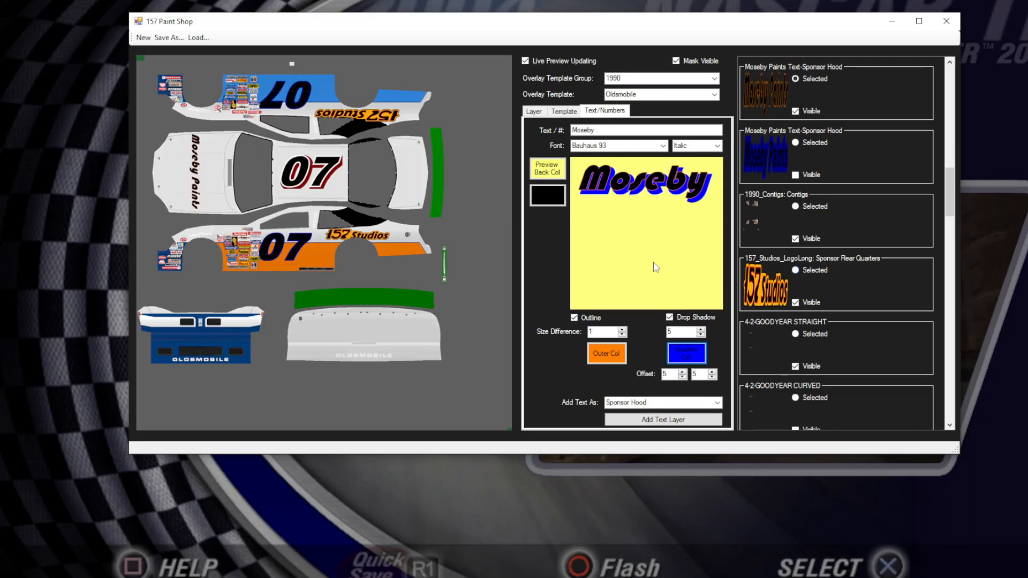
- Add the Part Palace text as a Sponsor Rear layer
click(717, 403)
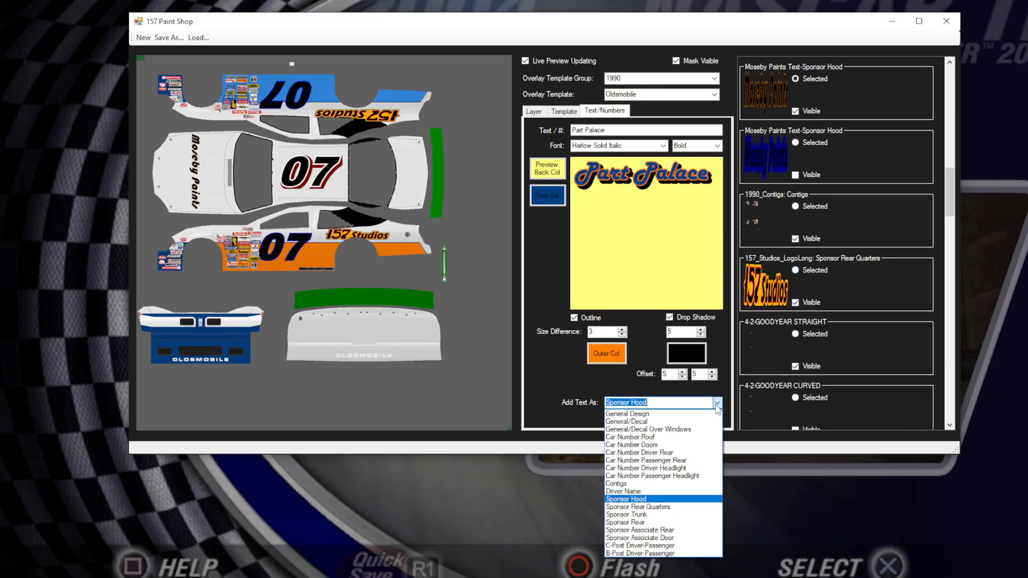
click(718, 405)
click(717, 405)
click(654, 522)
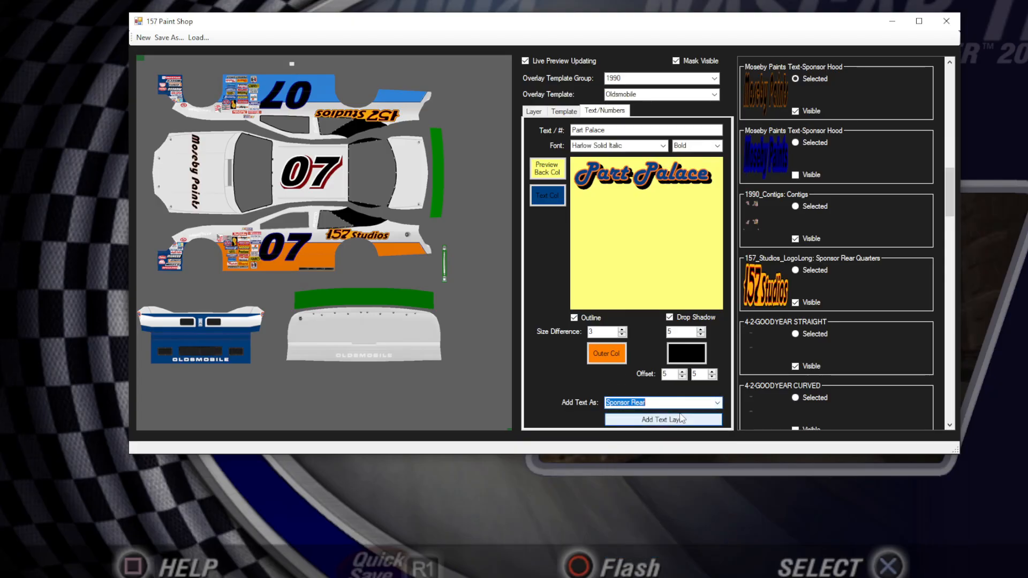
click(643, 420)
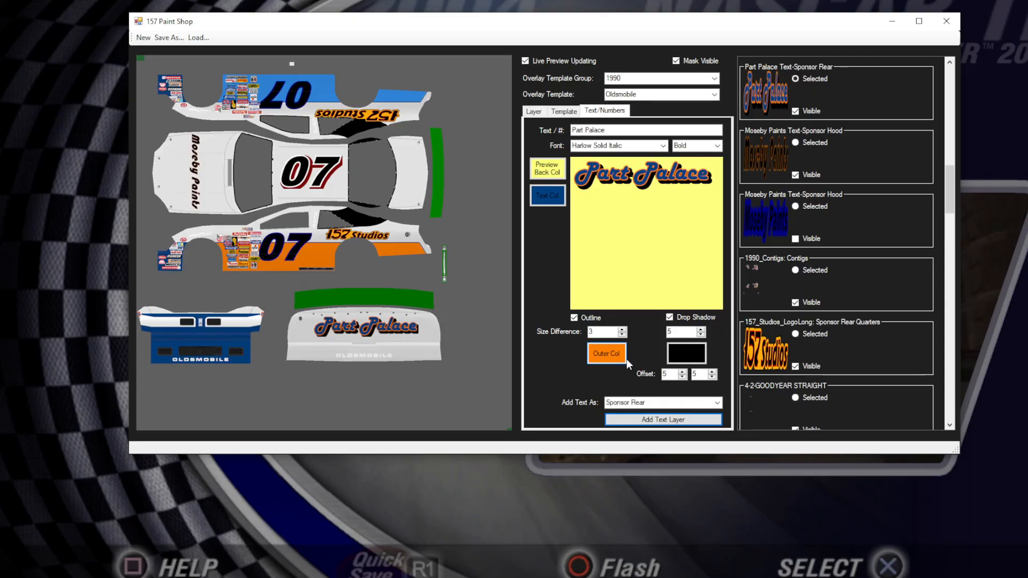
- Colour the 4-0-OLDS TEXT REAR layer black
drag(945, 208, 942, 276)
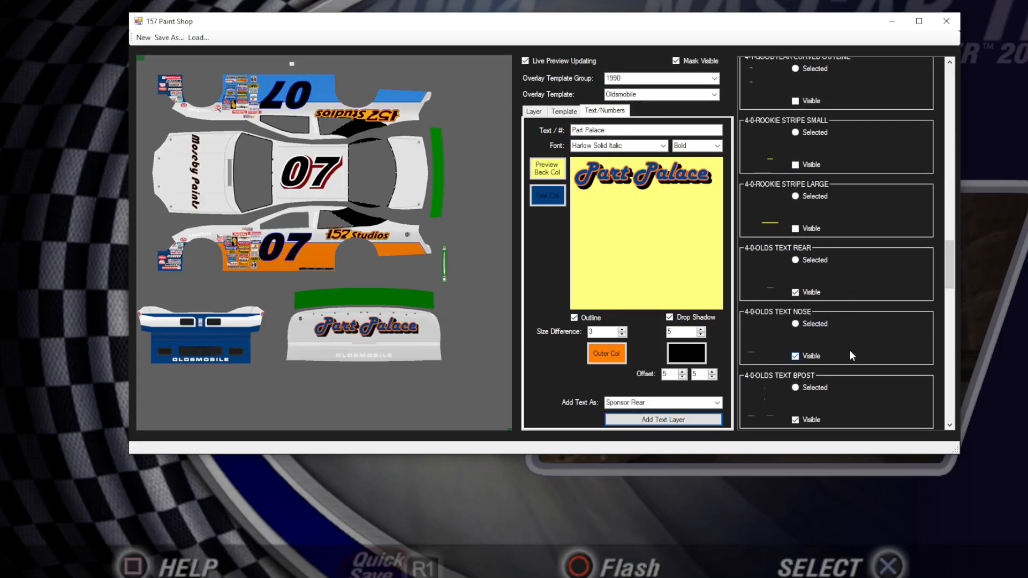
scroll(870, 319, down, 2)
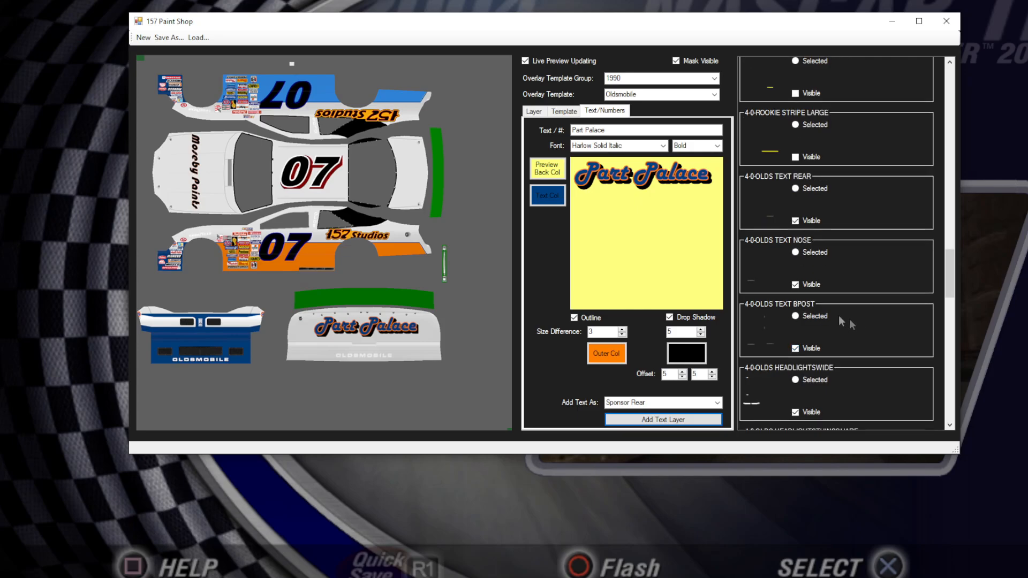
click(796, 187)
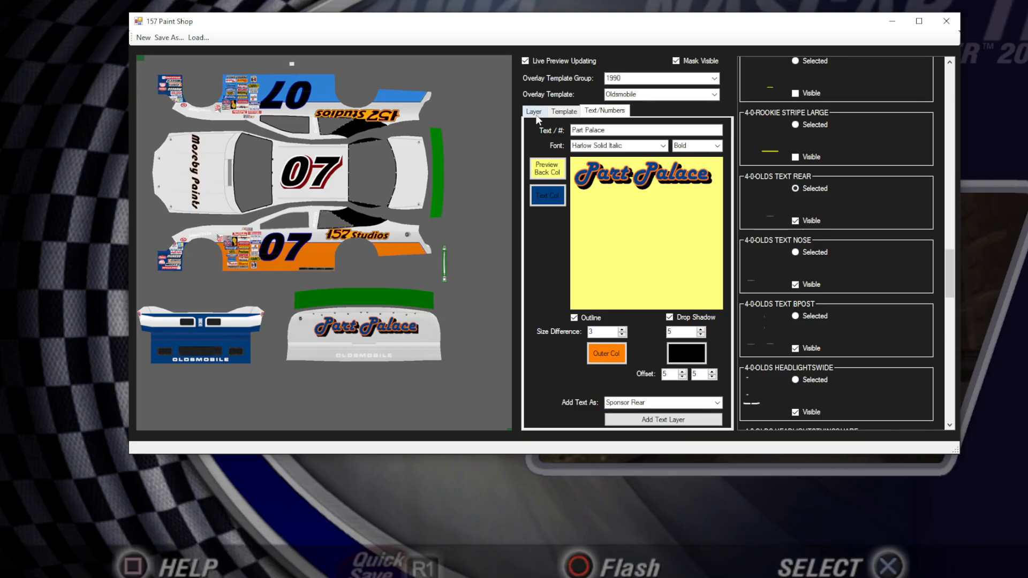
click(572, 231)
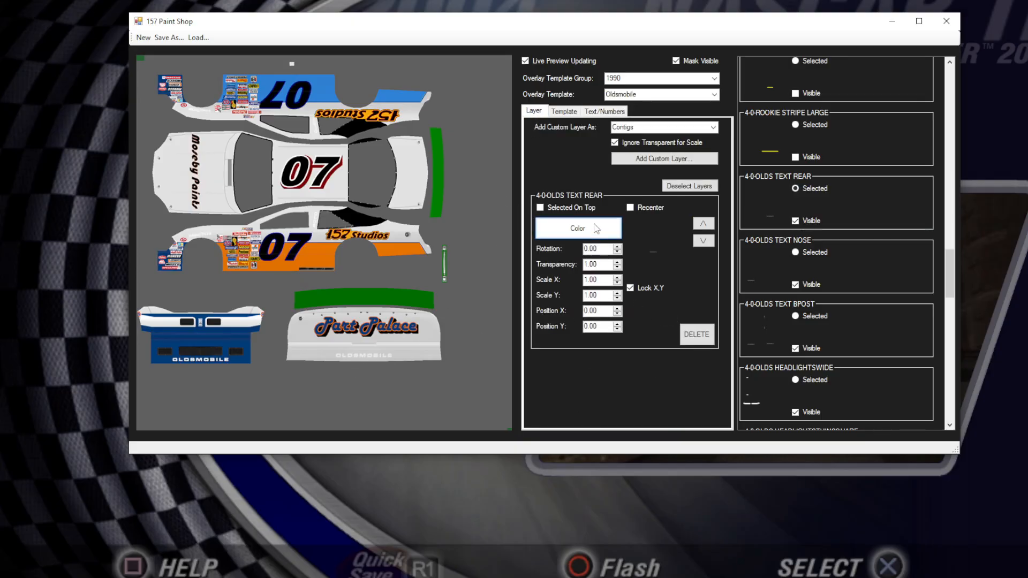
click(455, 218)
click(466, 300)
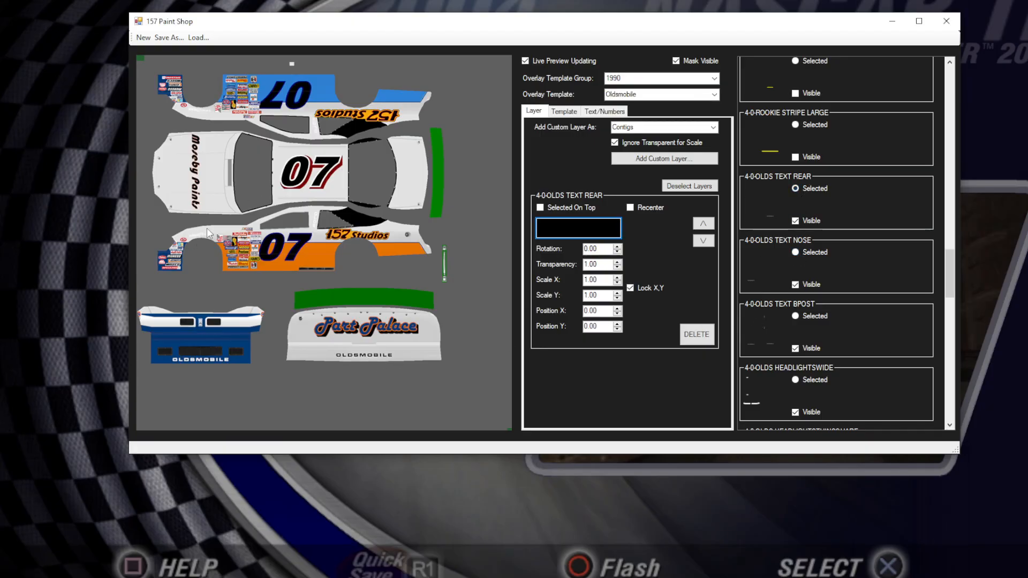
- Pause live preview updating, show the 4-1-GOODYEAR STRAIGHT OUTLINE layer and colour it black
scroll(849, 339, up, 5)
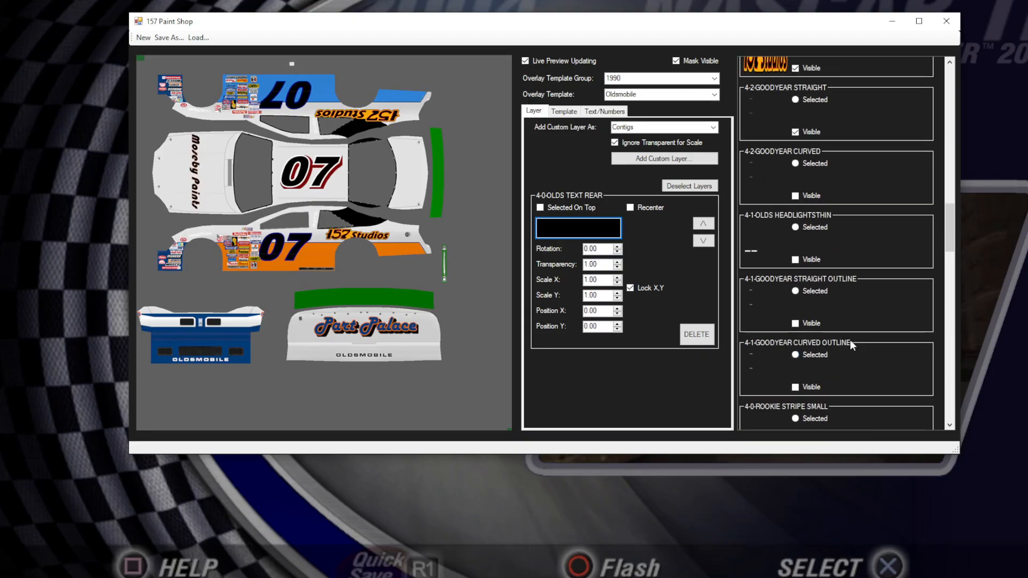
scroll(849, 339, up, 3)
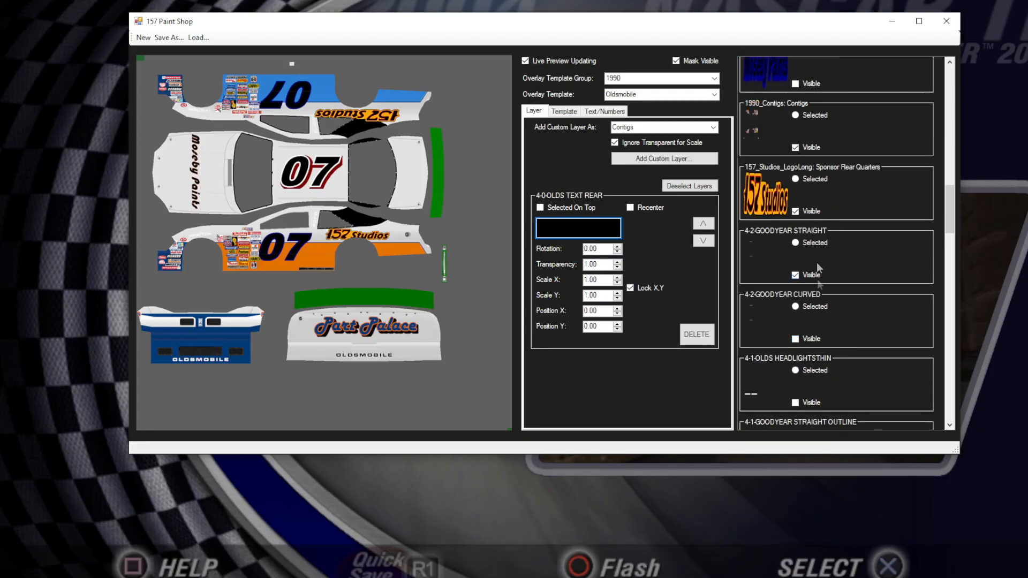
scroll(879, 312, down, 3)
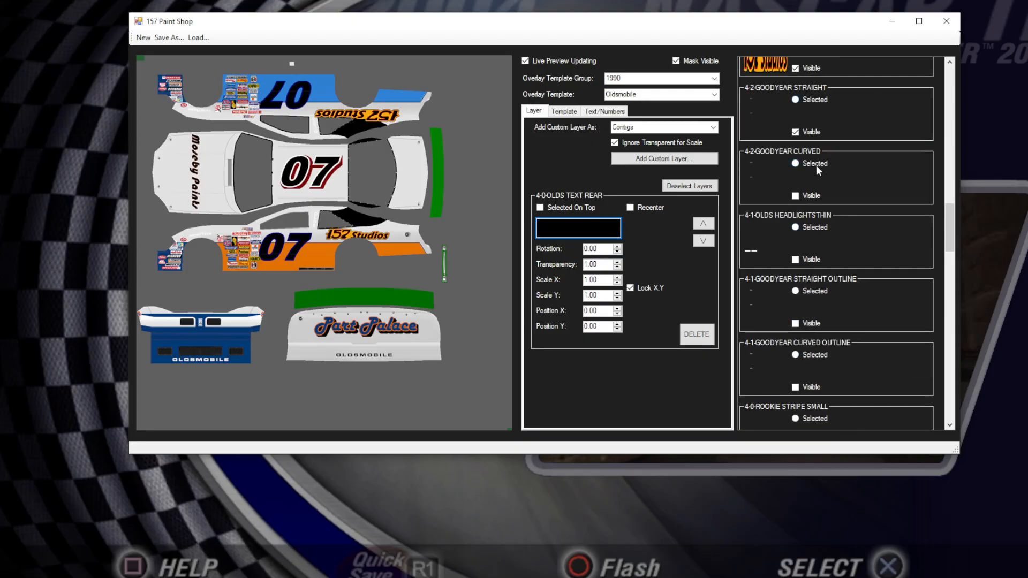
scroll(898, 269, down, 2)
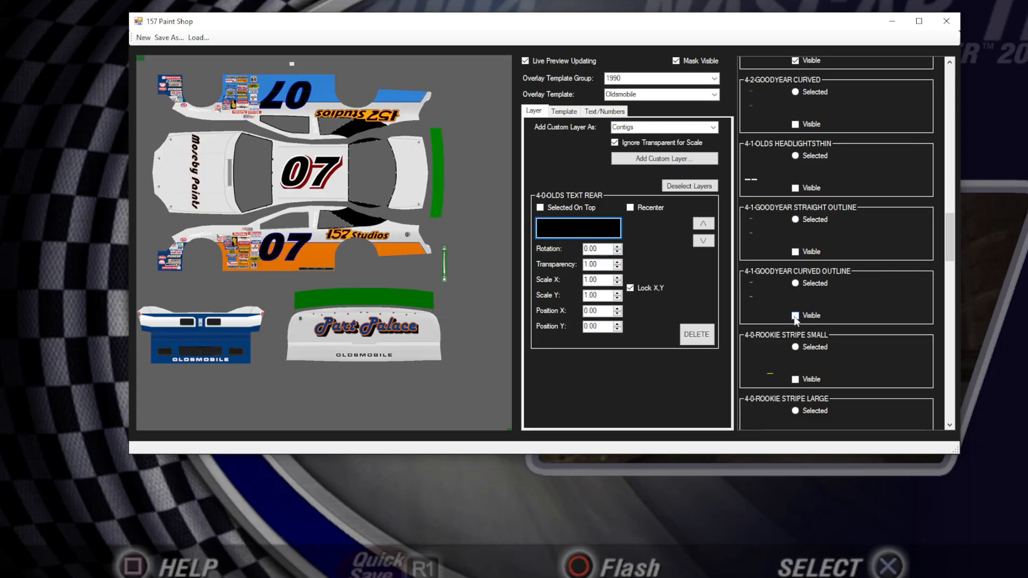
click(577, 63)
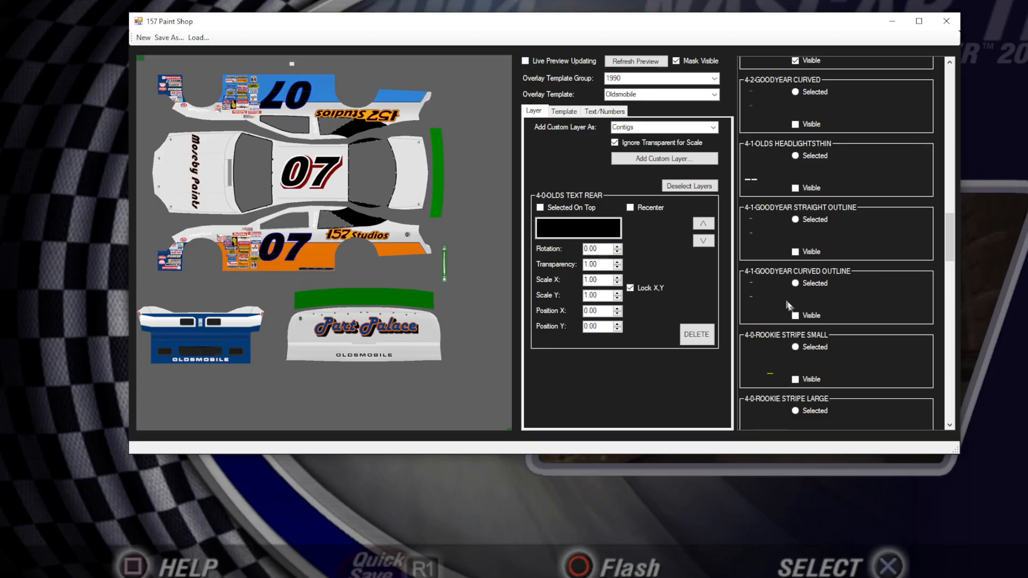
click(809, 316)
click(817, 218)
click(589, 230)
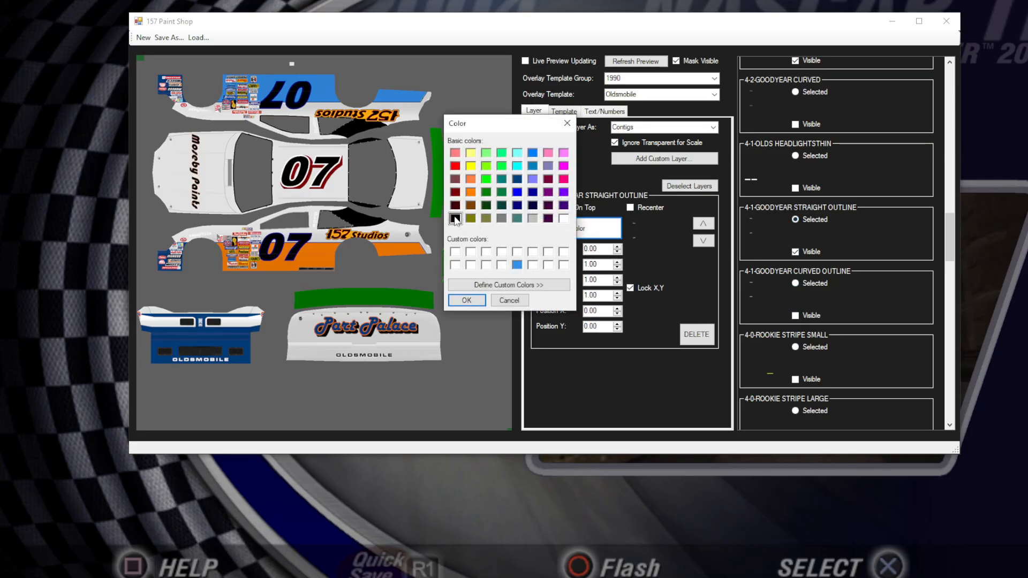
click(466, 300)
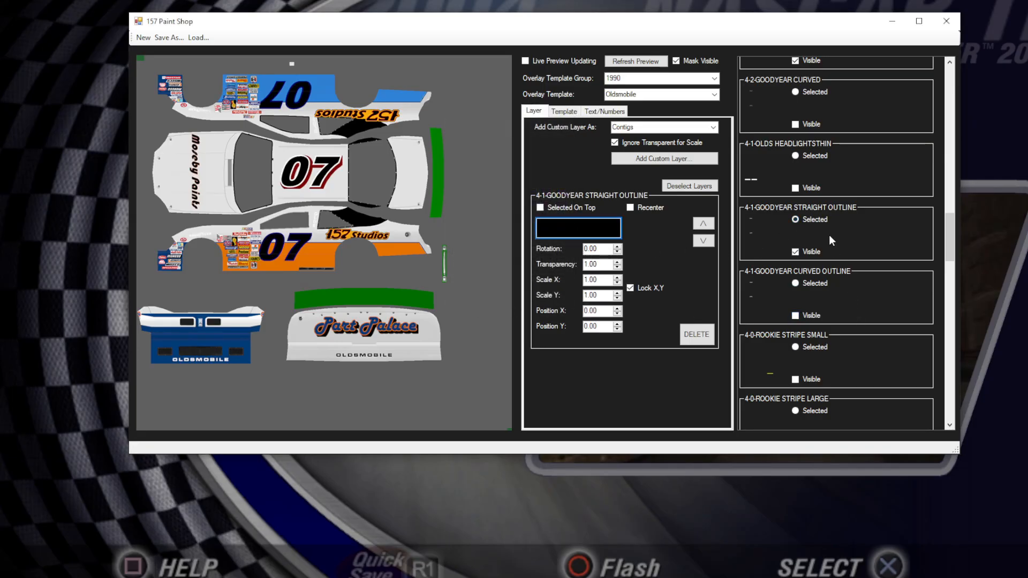
- Try light yellow and bright yellow on the 4-2-GOODYEAR STRAIGHT layer with live preview updating turned back on
scroll(830, 236, up, 3)
click(814, 172)
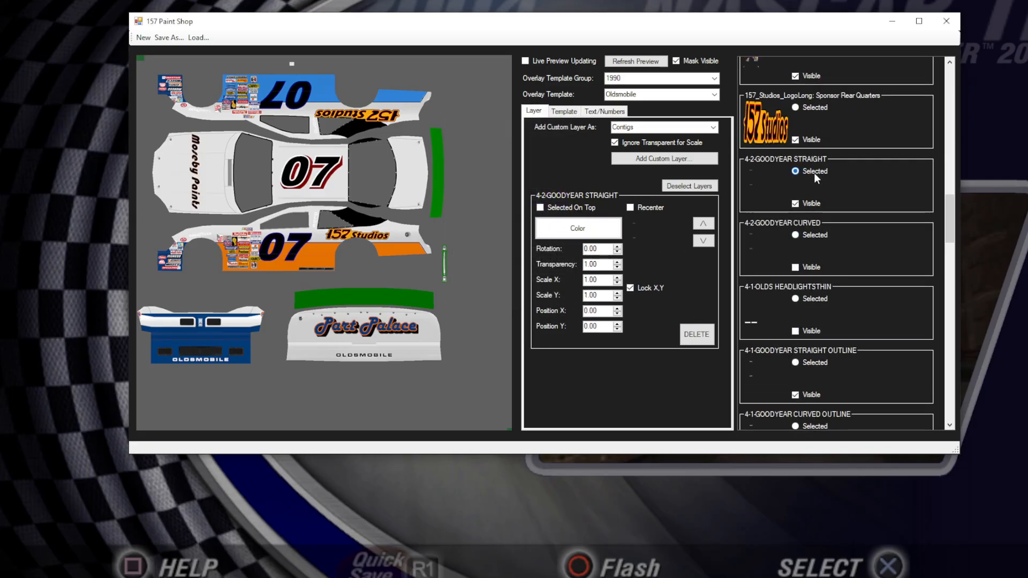
click(578, 228)
click(470, 154)
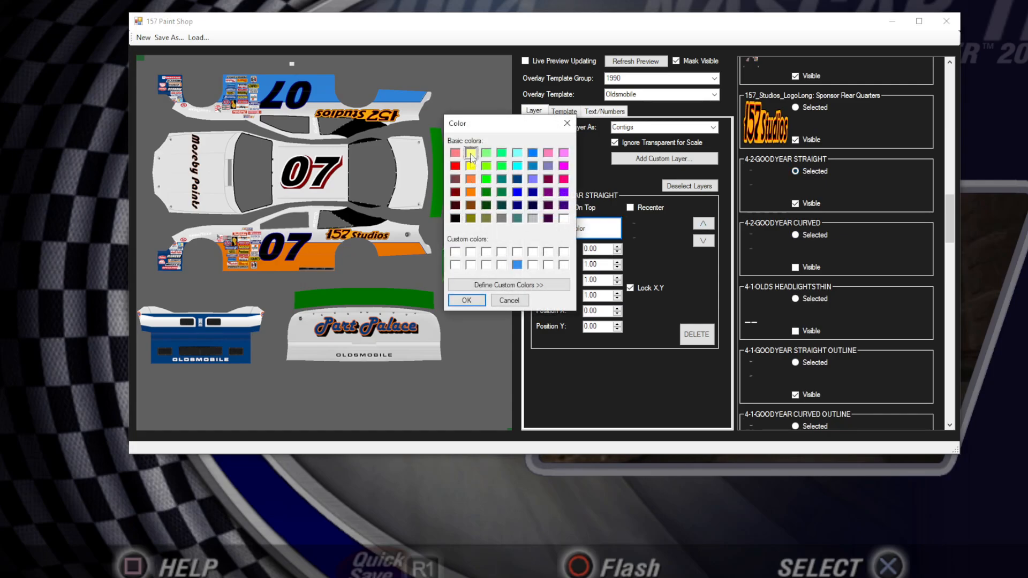
click(467, 300)
click(533, 60)
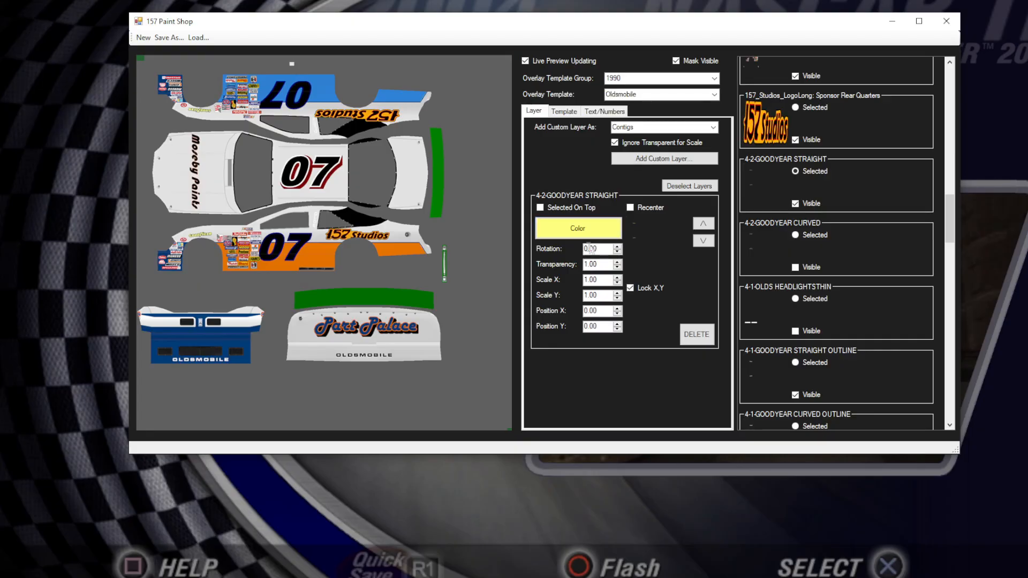
click(550, 225)
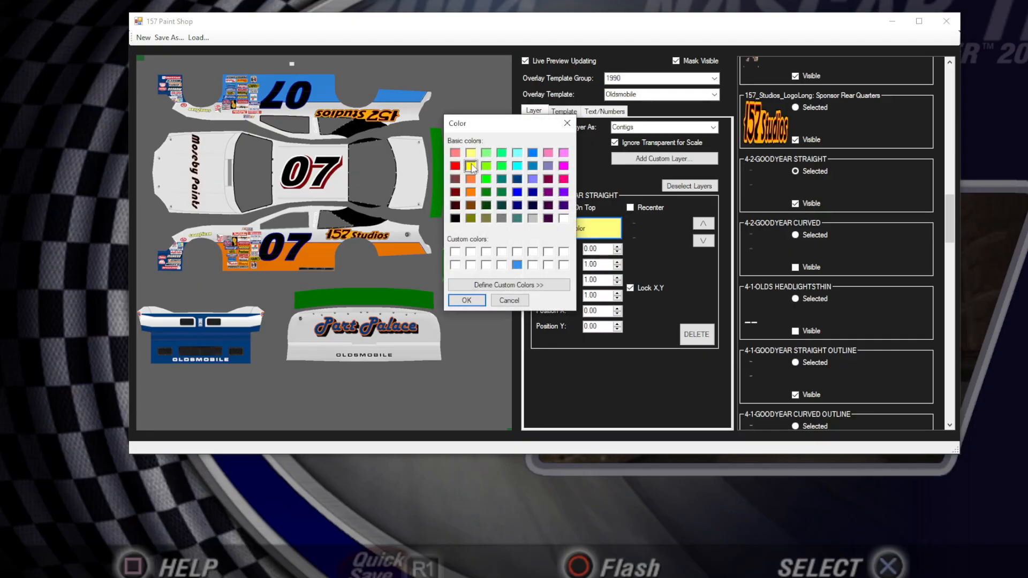
click(466, 299)
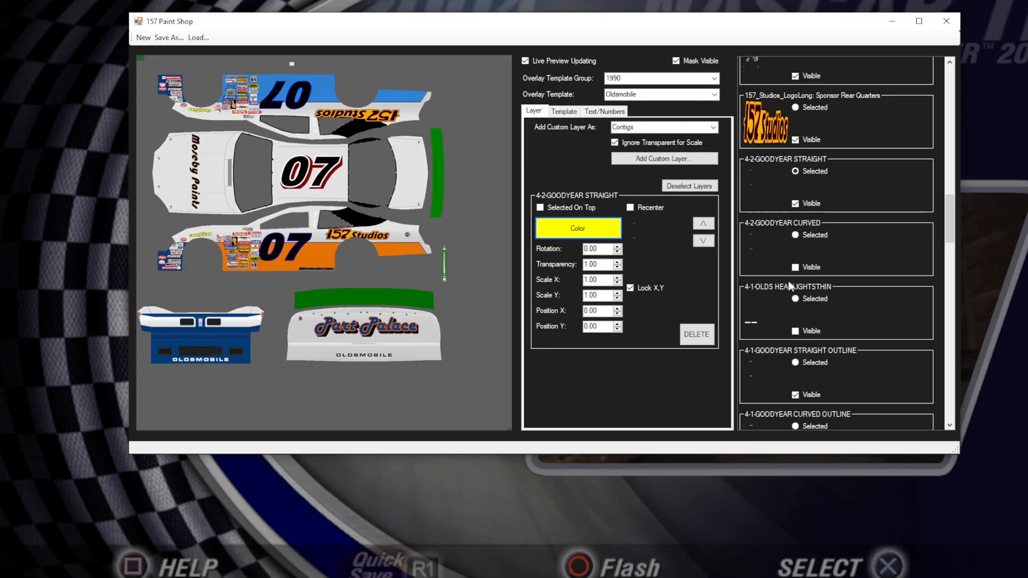
- Hide the 4-1-GOODYEAR STRAIGHT OUTLINE layer
scroll(789, 285, down, 10)
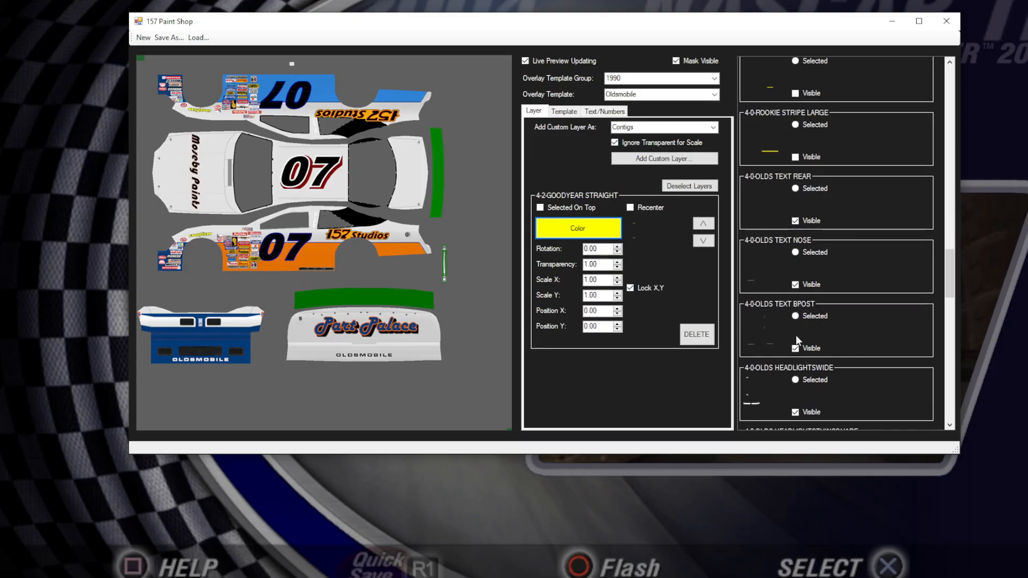
scroll(849, 348, up, 1)
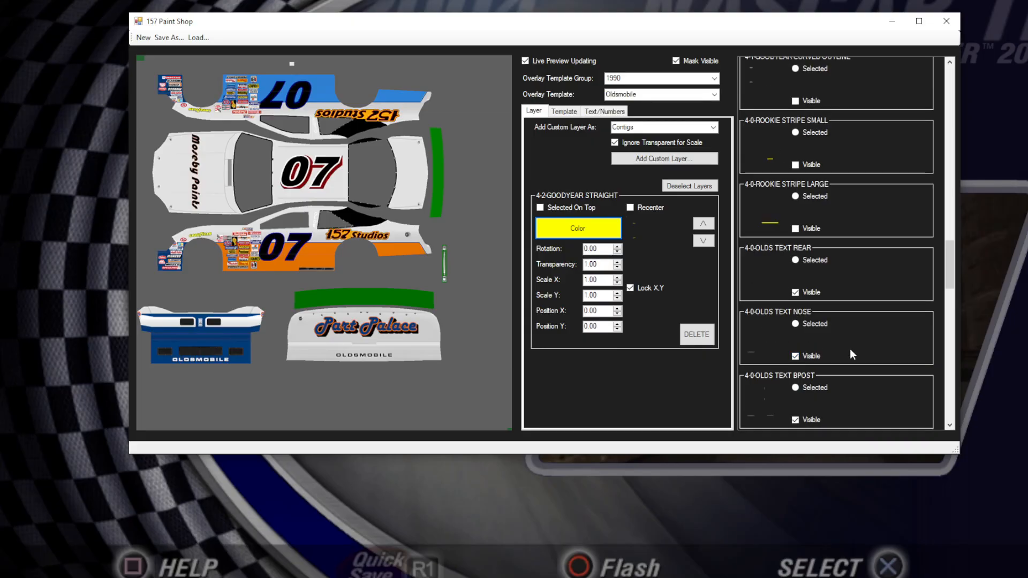
scroll(851, 352, down, 5)
scroll(849, 349, up, 4)
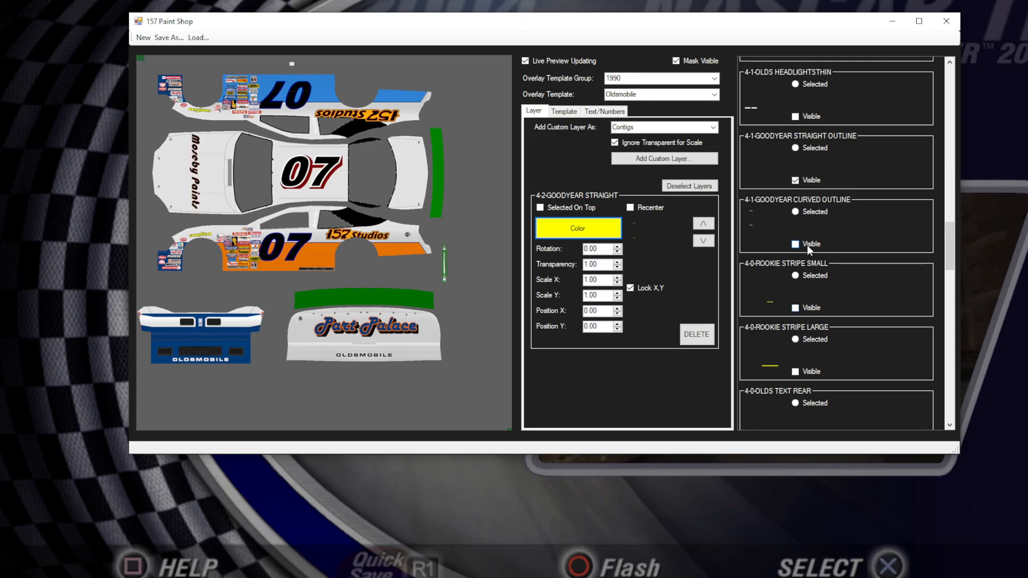
click(795, 180)
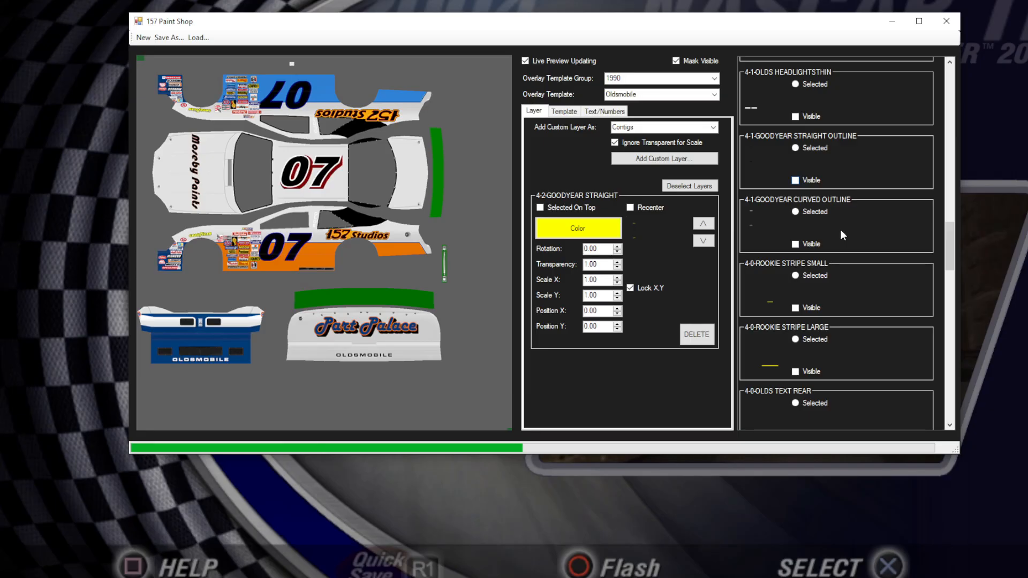
- Colour the 4-2-GOODYEAR STRAIGHT layer black
scroll(840, 231, up, 3)
click(570, 227)
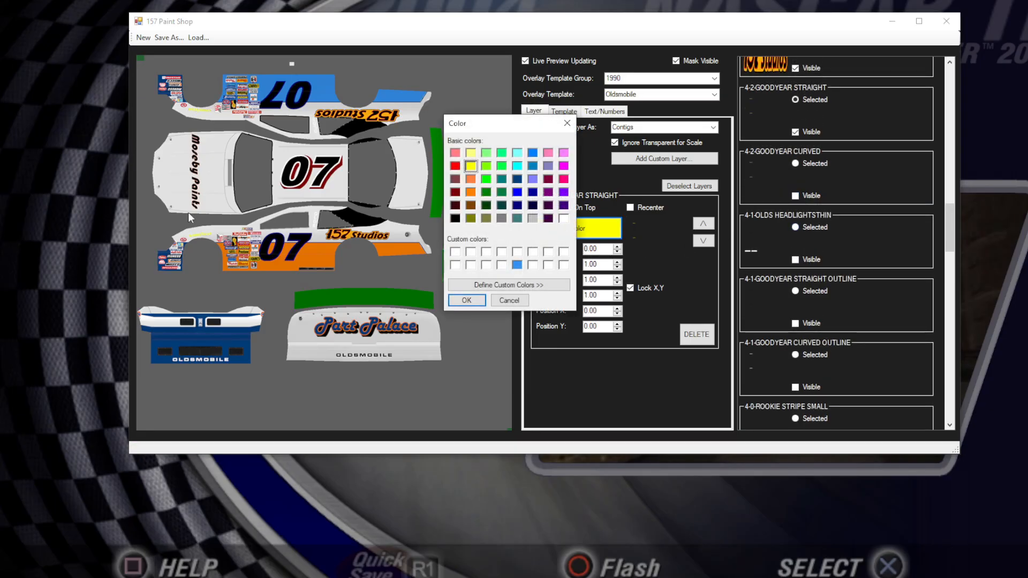
click(455, 219)
click(466, 300)
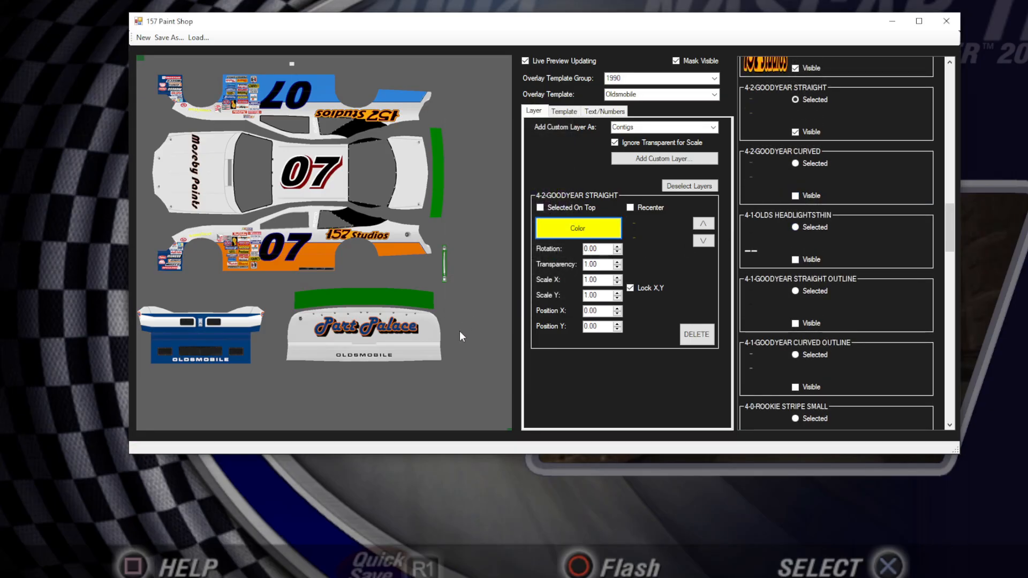
click(193, 233)
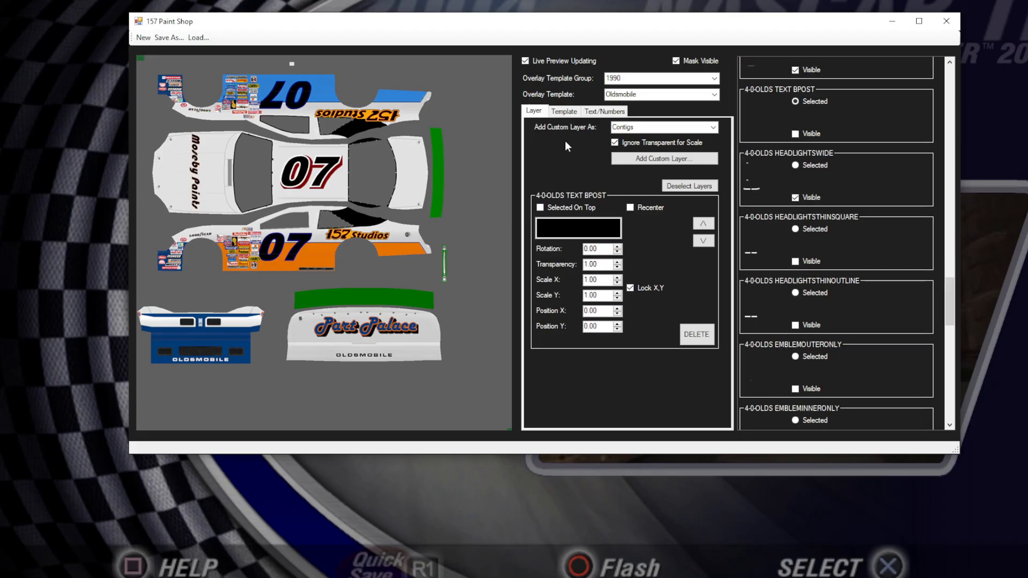
- Set the custom layer type to Sponsor Trunk and start adding a custom layer
click(713, 129)
click(568, 113)
click(568, 112)
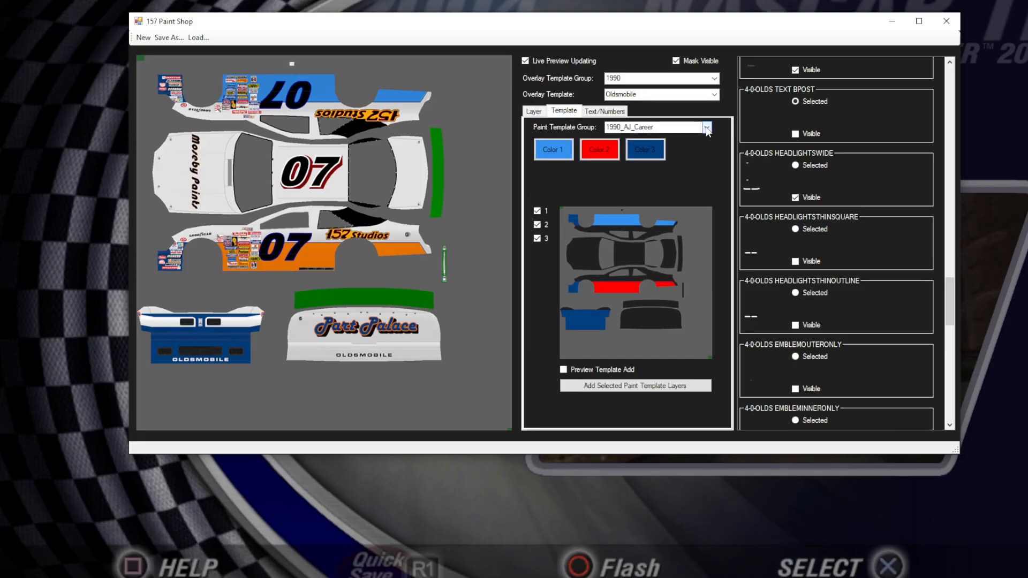
click(533, 111)
click(712, 127)
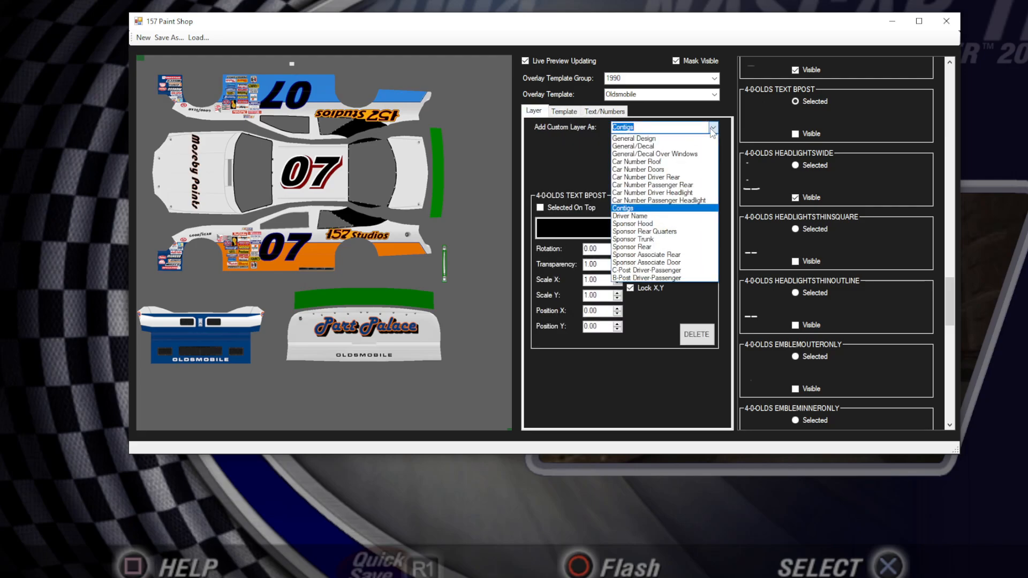
click(653, 240)
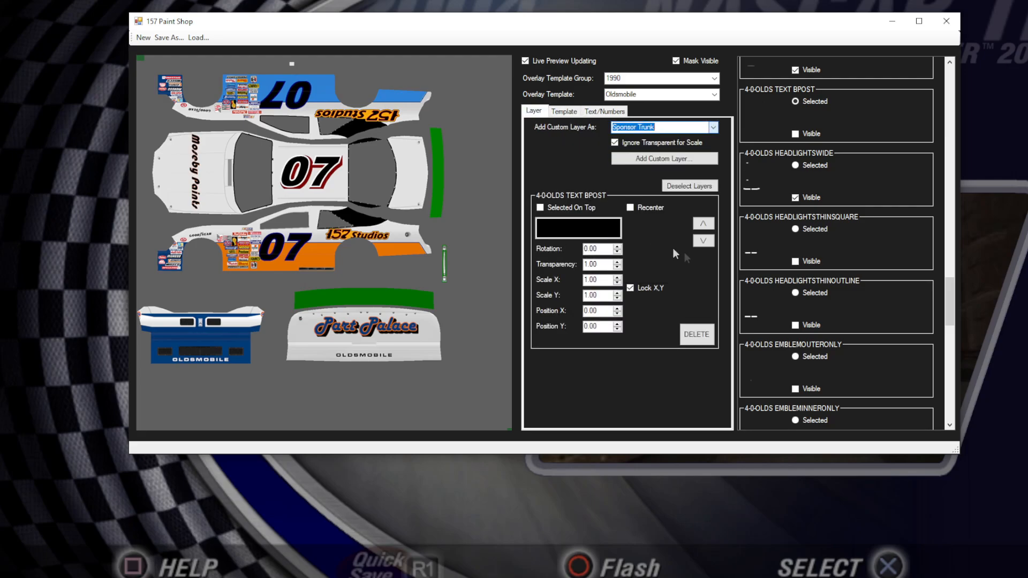
click(678, 160)
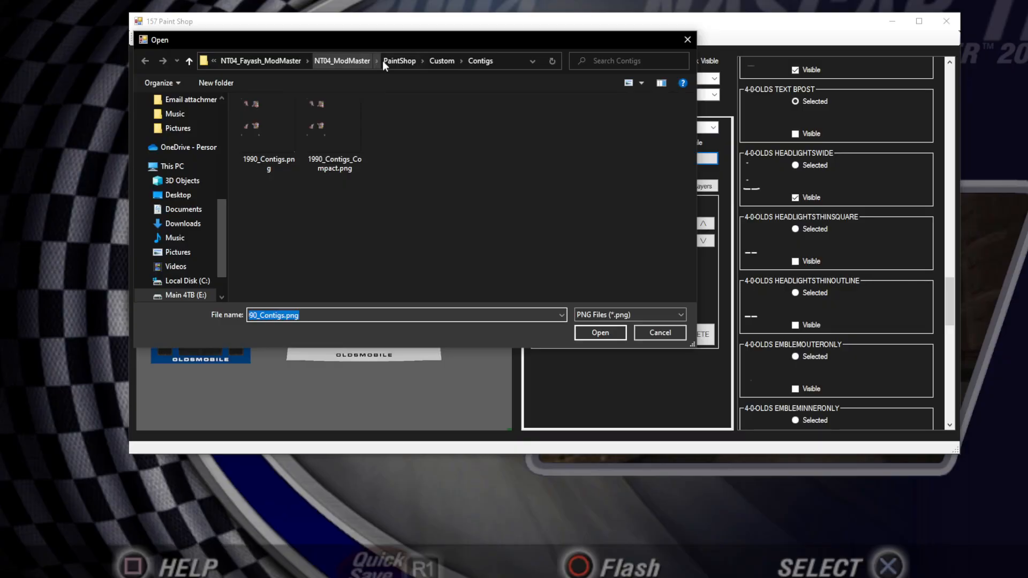
- Browse from the NT04_ModMaster folder to NT04Data, Sponsors, 1990 for the logo file
click(352, 62)
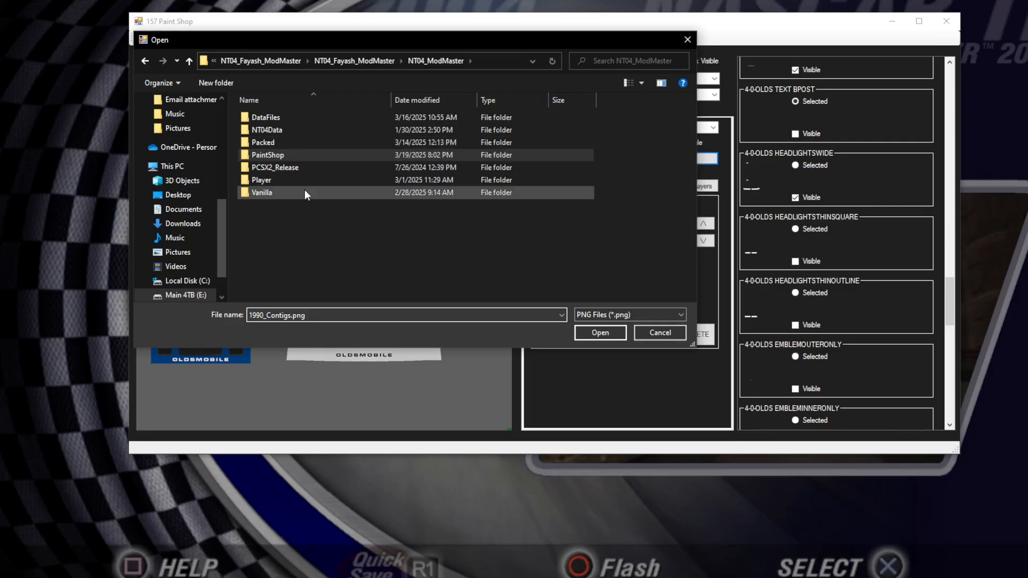
double_click(275, 129)
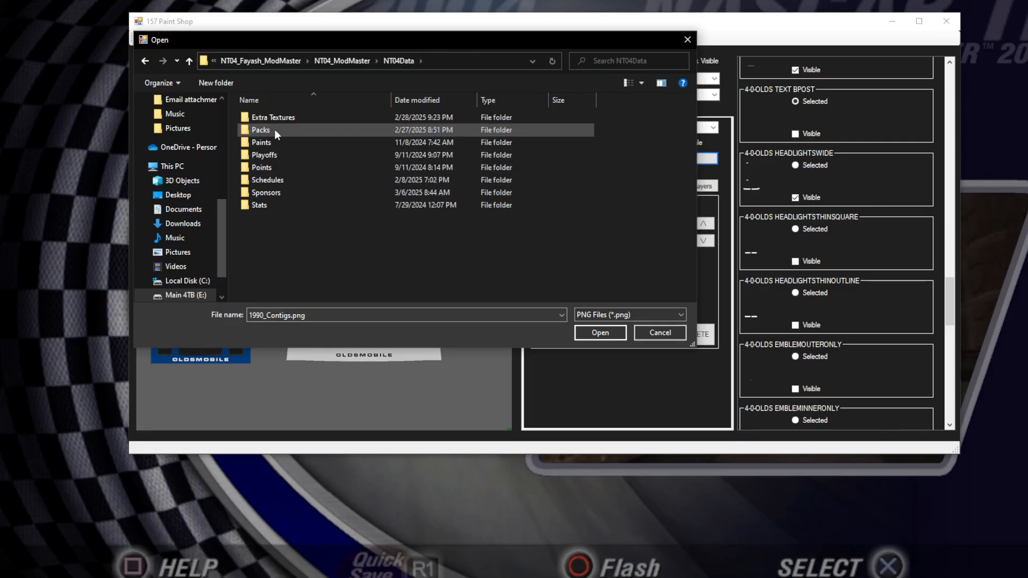
double_click(281, 191)
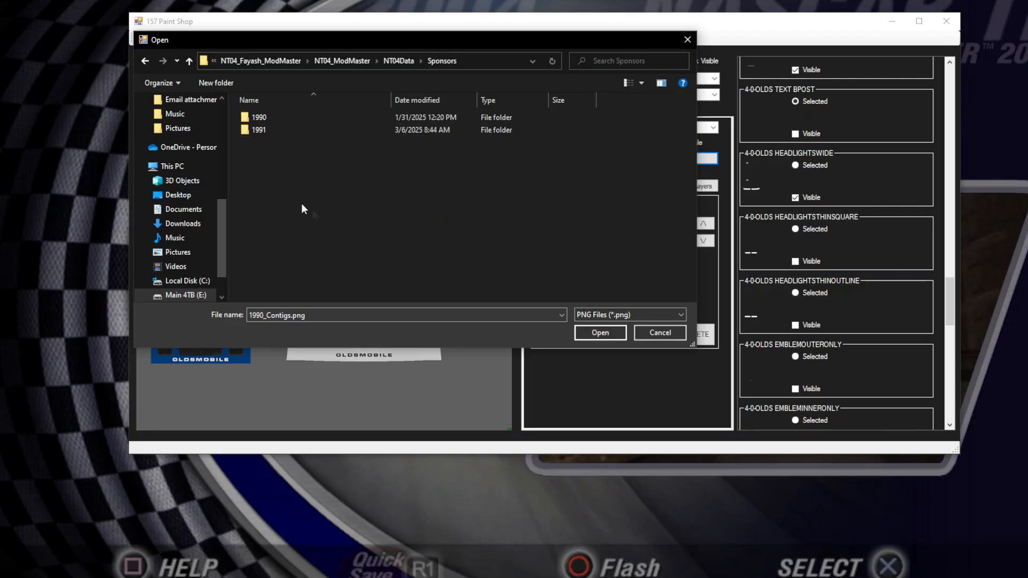
double_click(267, 115)
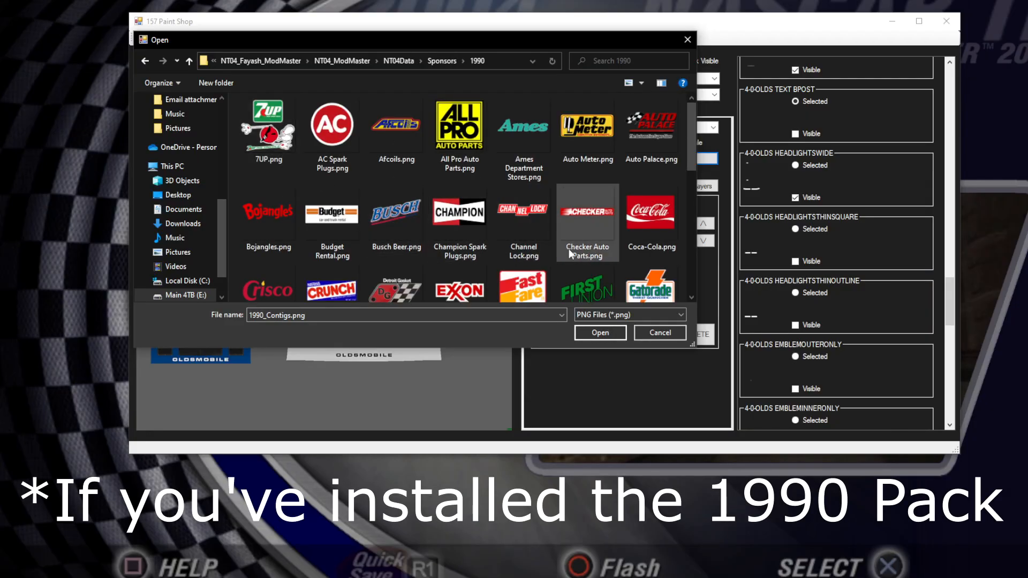
- Look through the sponsor logo images in the 1990 folder for a trunk sponsor
scroll(584, 225, down, 10)
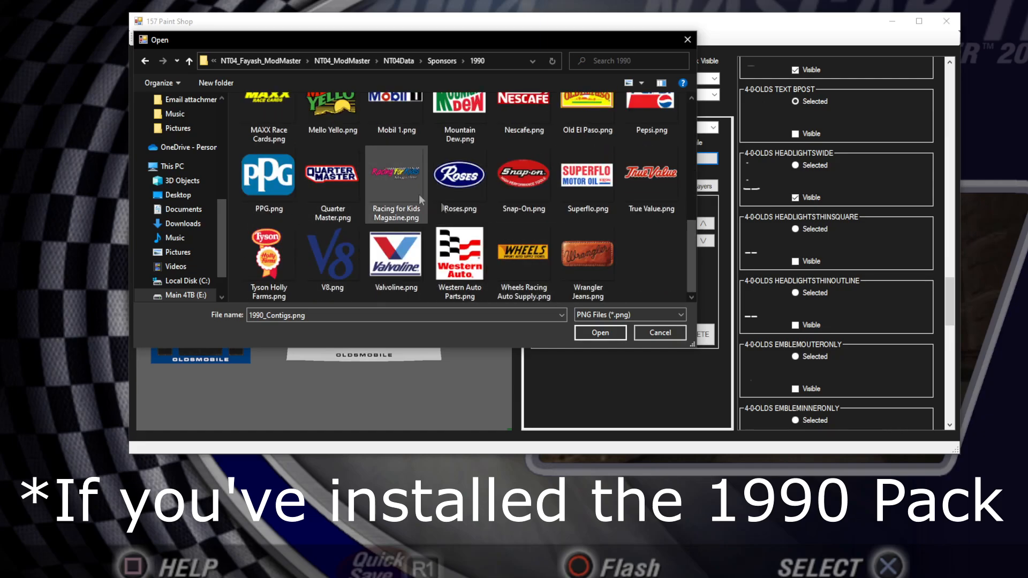
scroll(529, 255, up, 10)
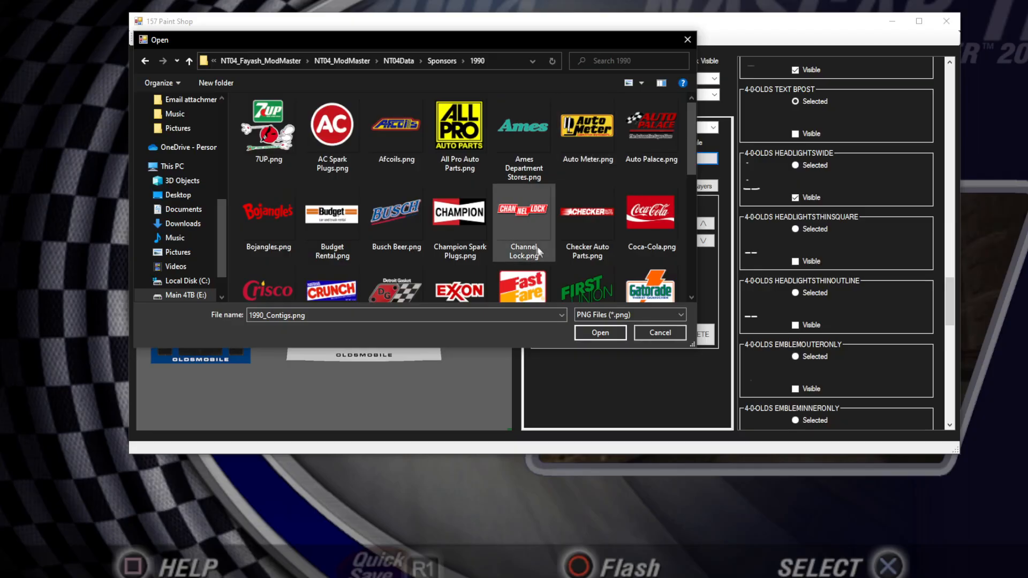
scroll(544, 257, down, 1)
scroll(546, 268, down, 2)
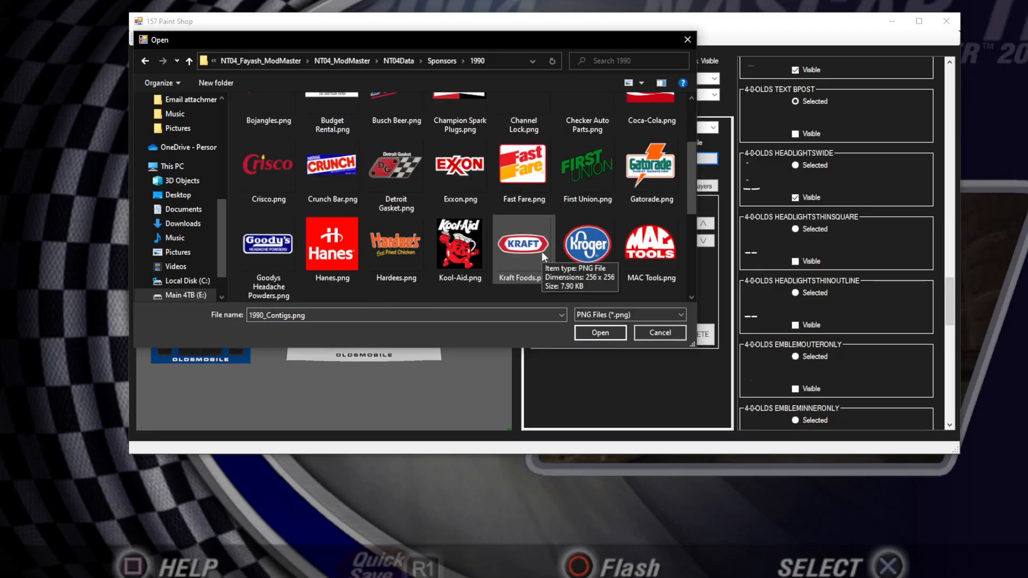
scroll(638, 241, down, 1)
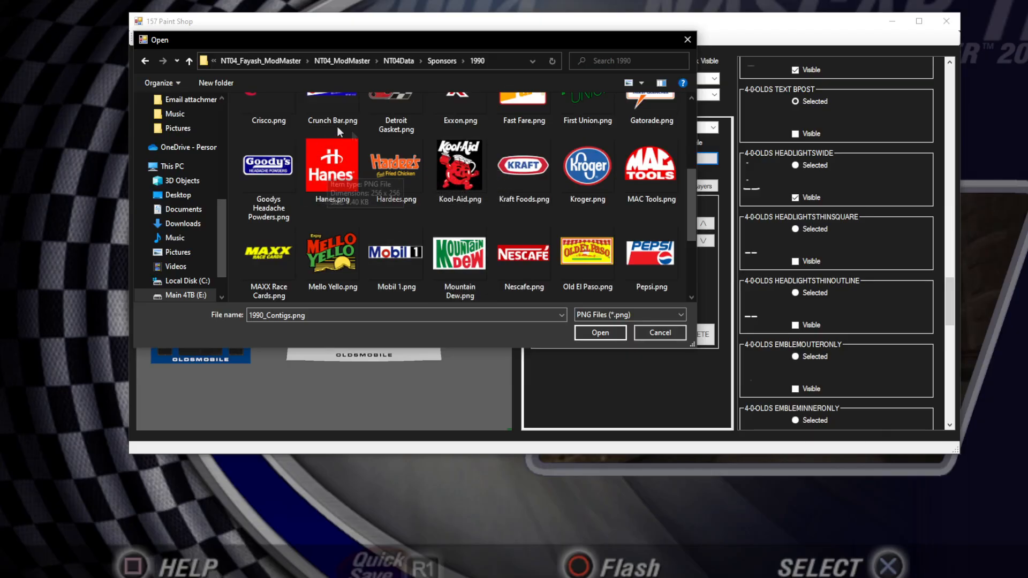
scroll(535, 213, down, 1)
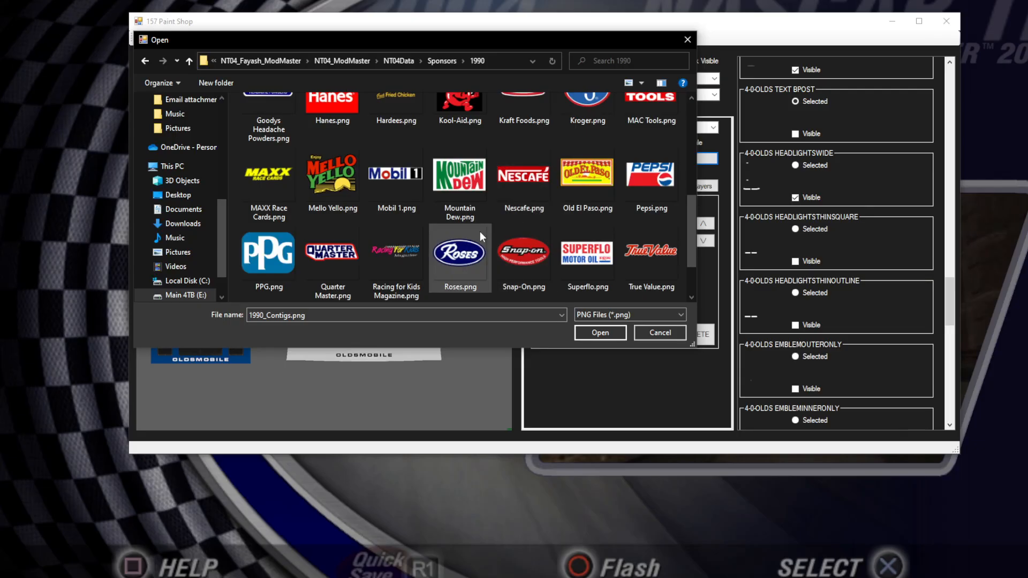
scroll(362, 234, up, 1)
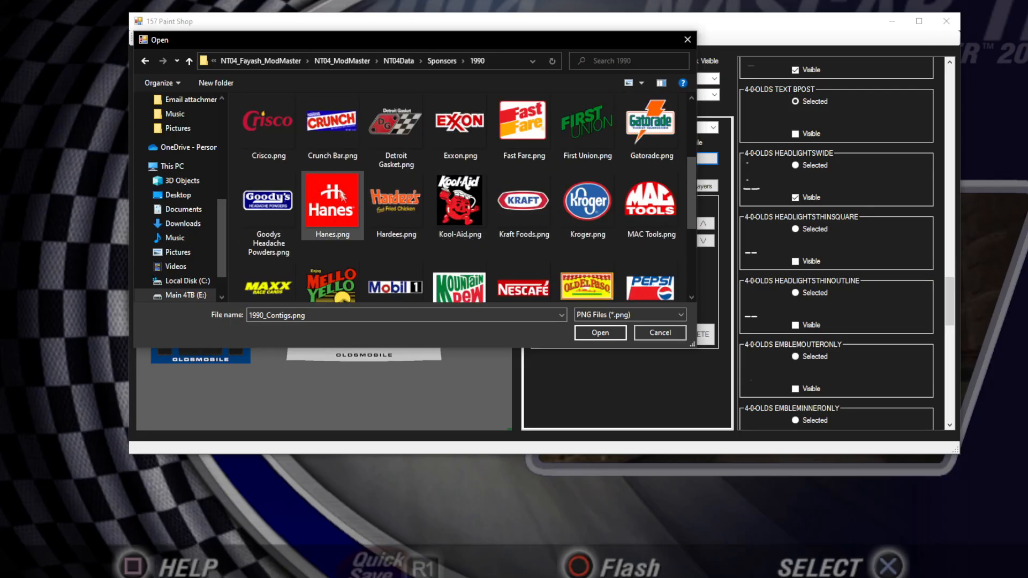
scroll(518, 278, up, 2)
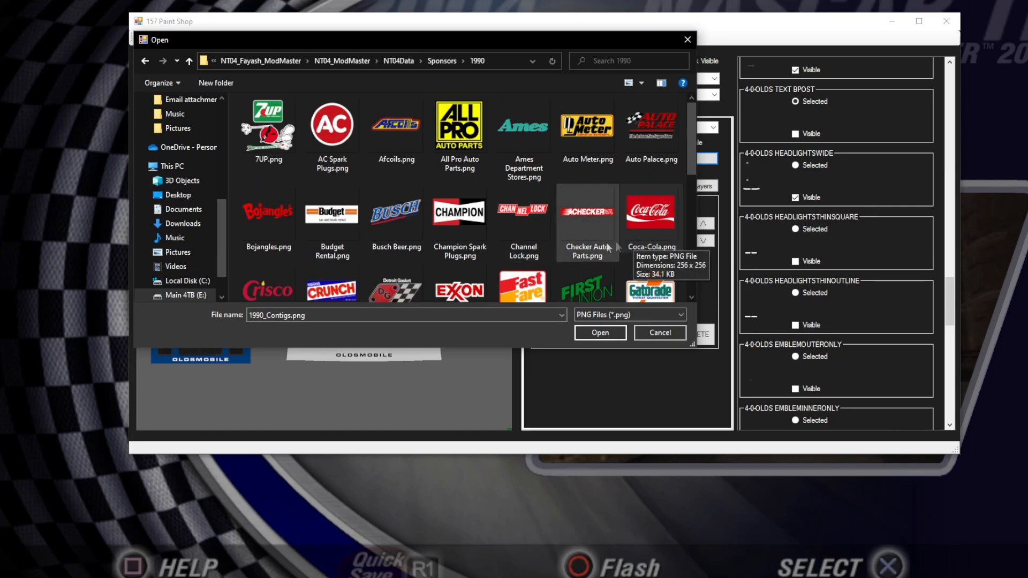
scroll(554, 242, down, 4)
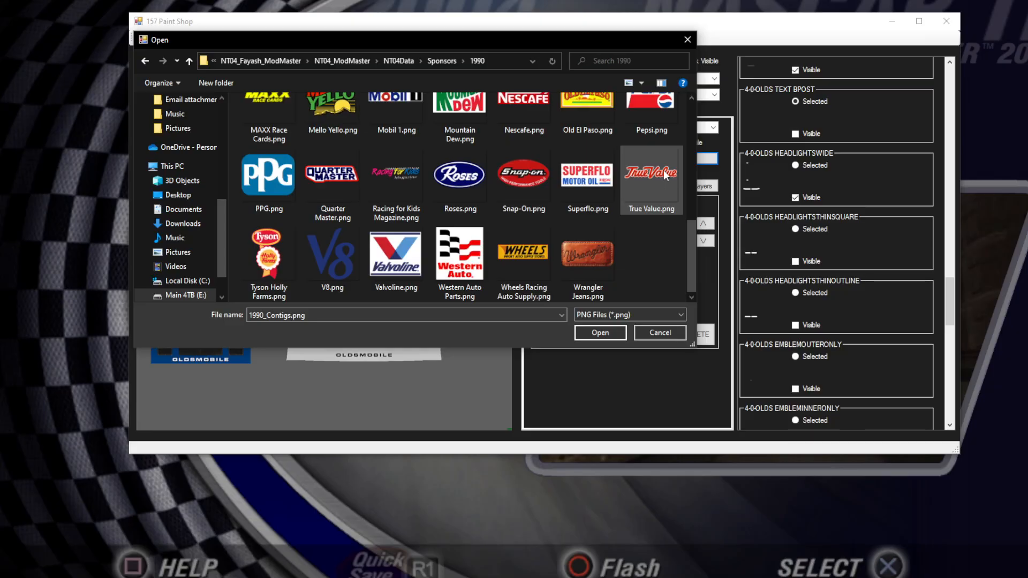
scroll(426, 271, up, 2)
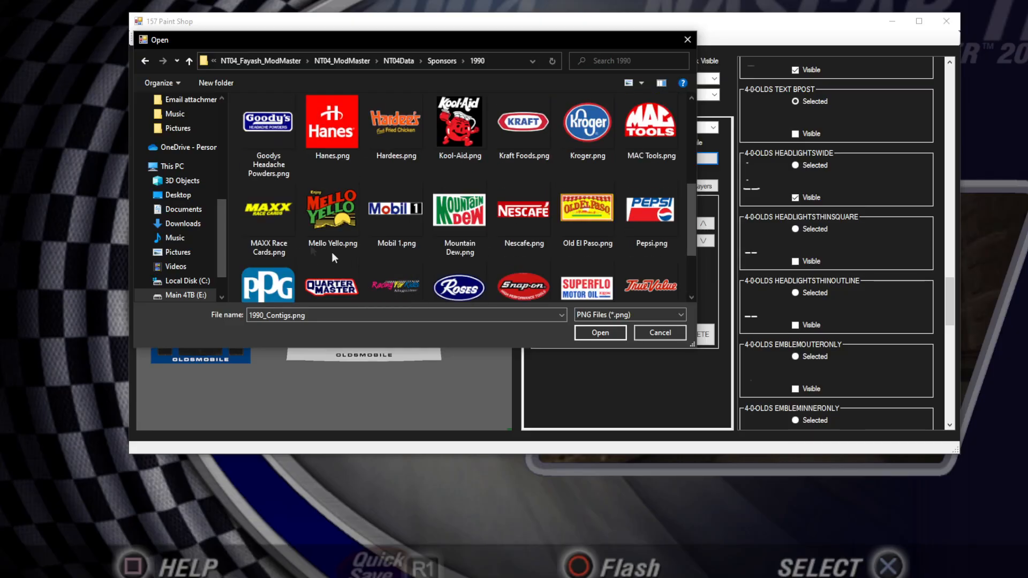
- Add the MAXX Race Cards logo as the trunk sponsor and set its X position to 905
click(281, 214)
click(599, 332)
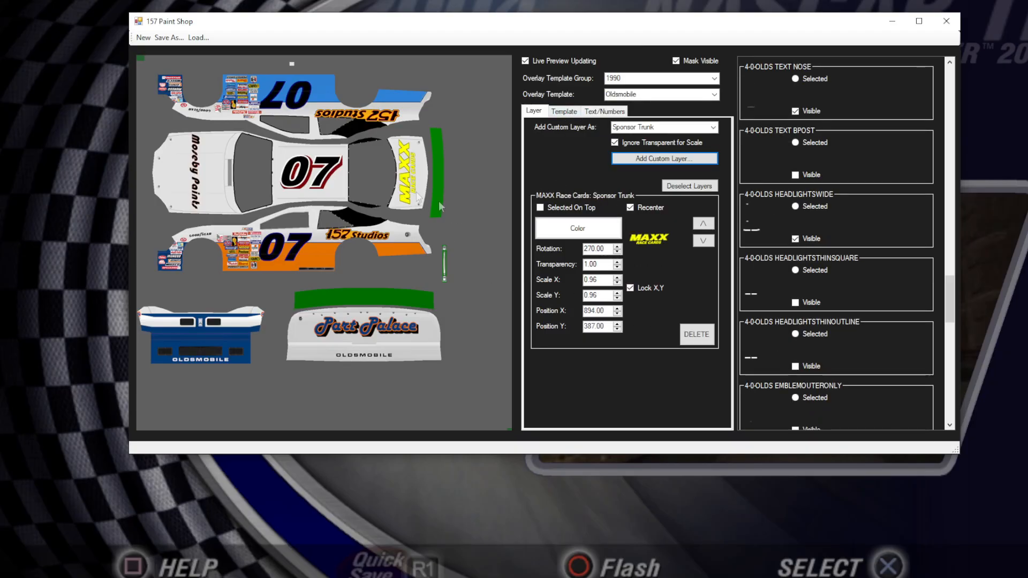
double_click(608, 310)
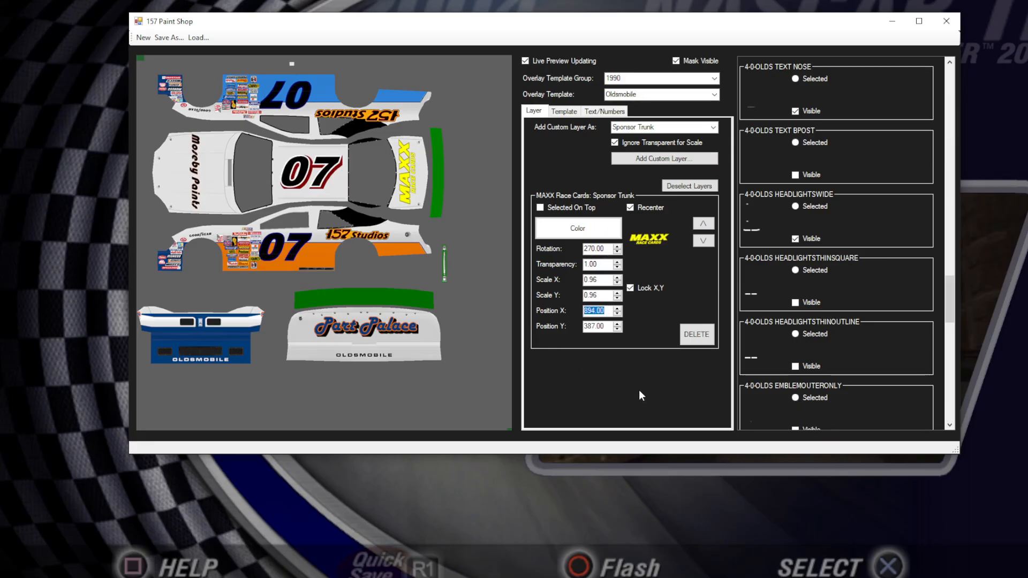
text(905)
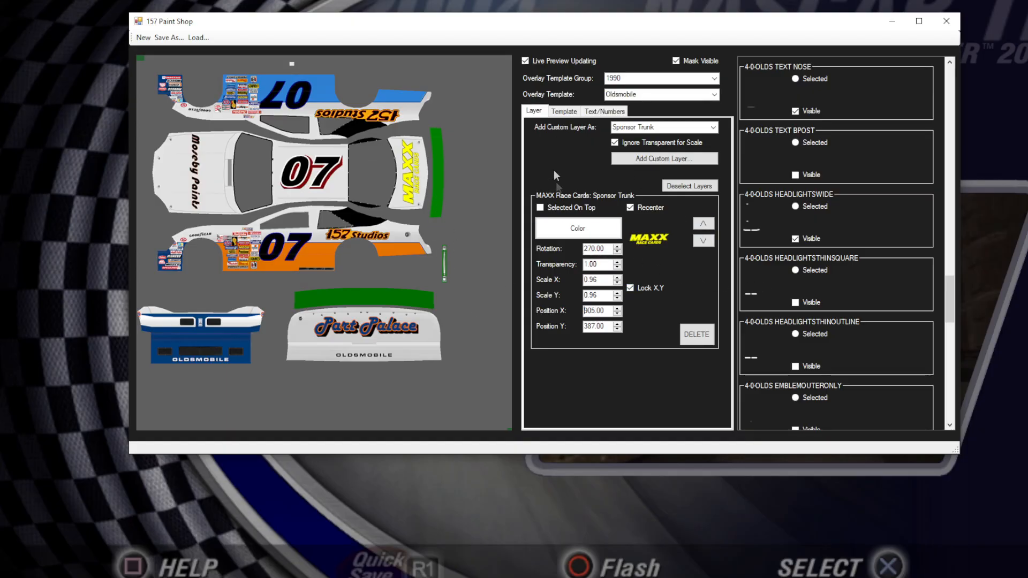
- Choose 1990_17_Waltrip as the paint template group
click(563, 111)
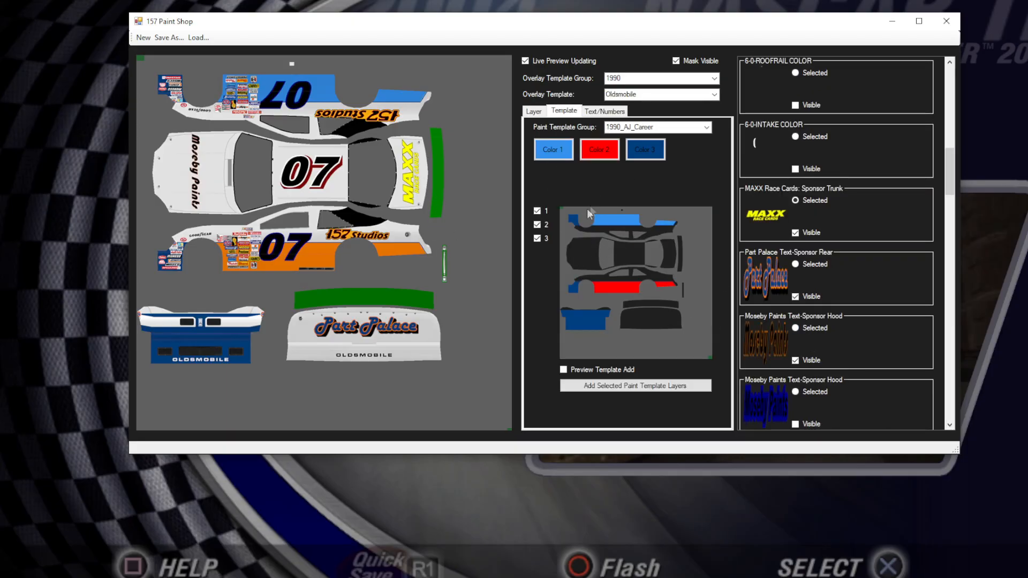
click(707, 127)
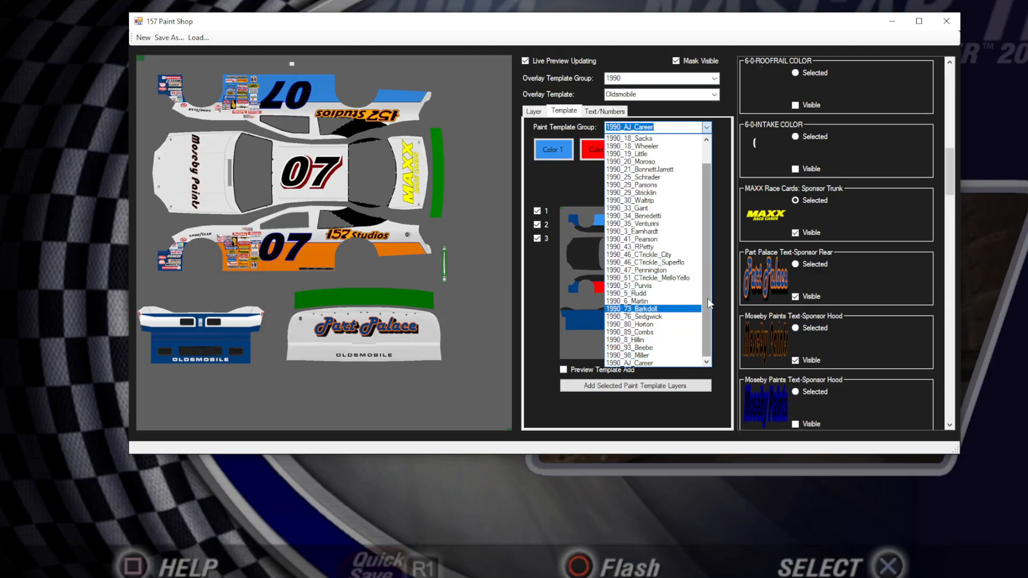
scroll(709, 303, up, 5)
click(657, 176)
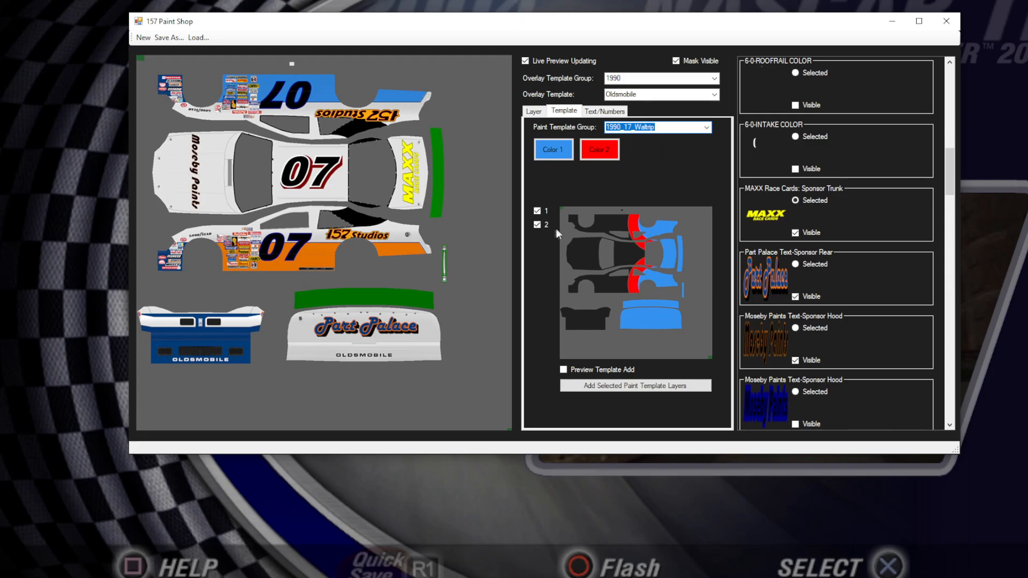
- Turn paint template layers 1 and 2 off and back on to examine what each one covers
click(537, 224)
click(537, 210)
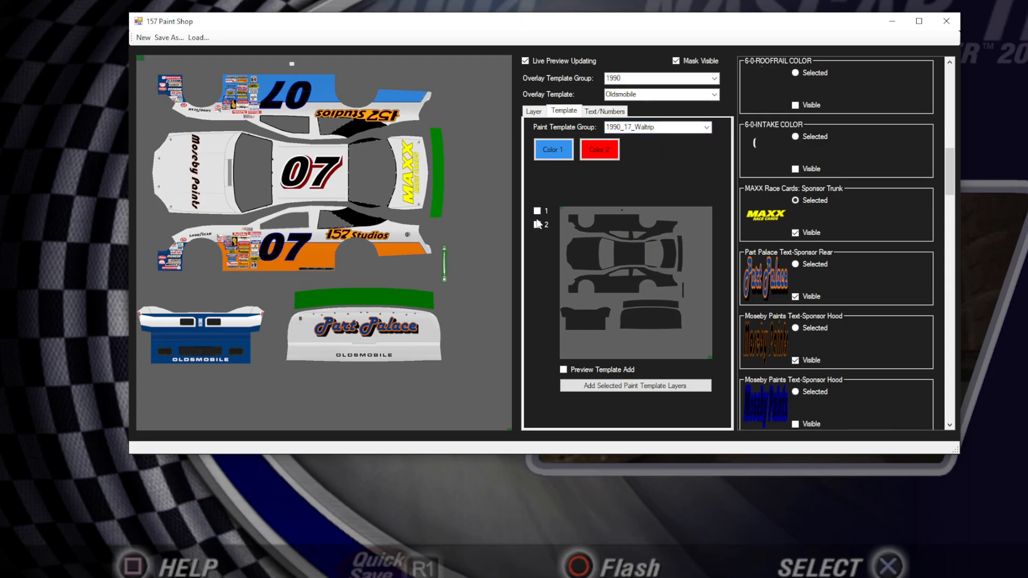
click(537, 225)
click(537, 210)
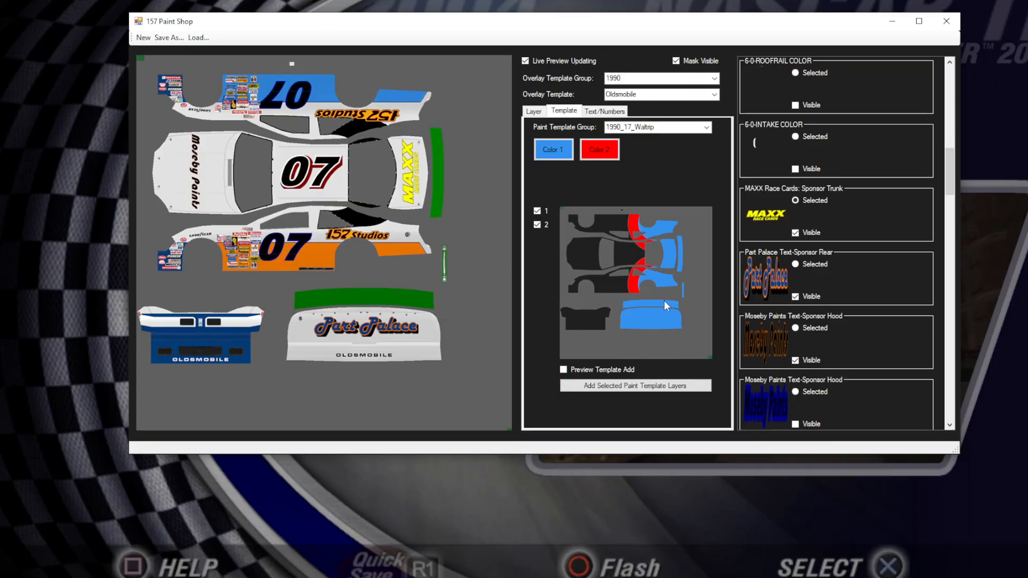
- Set the template's Color 1 to black and add both selected paint template layers to the car
click(552, 153)
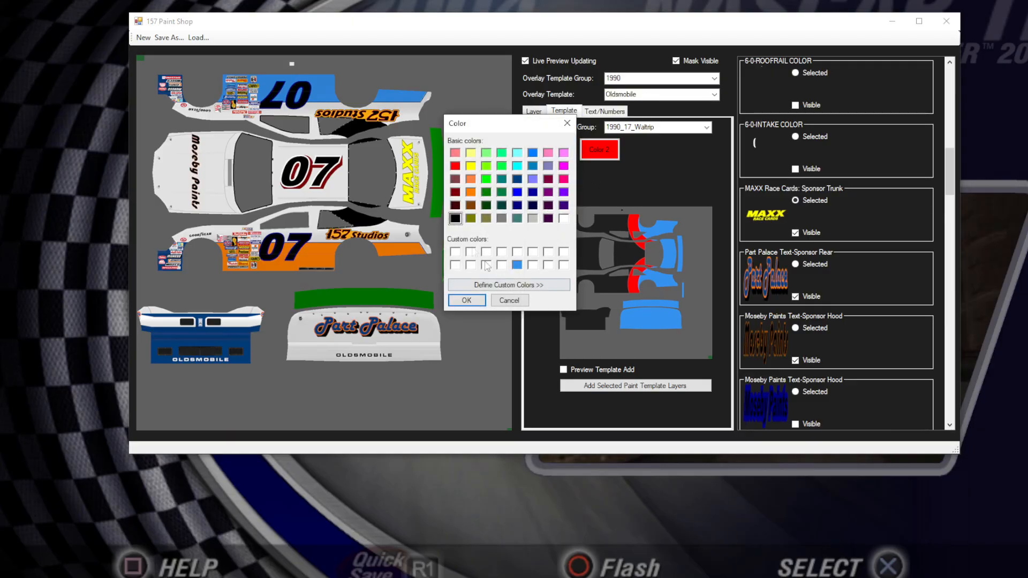
click(466, 301)
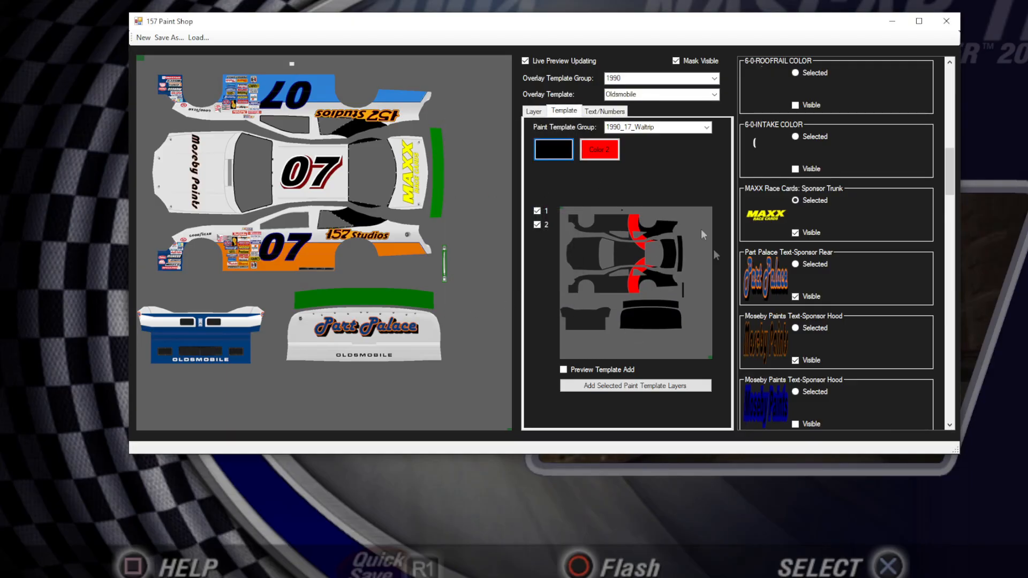
click(636, 386)
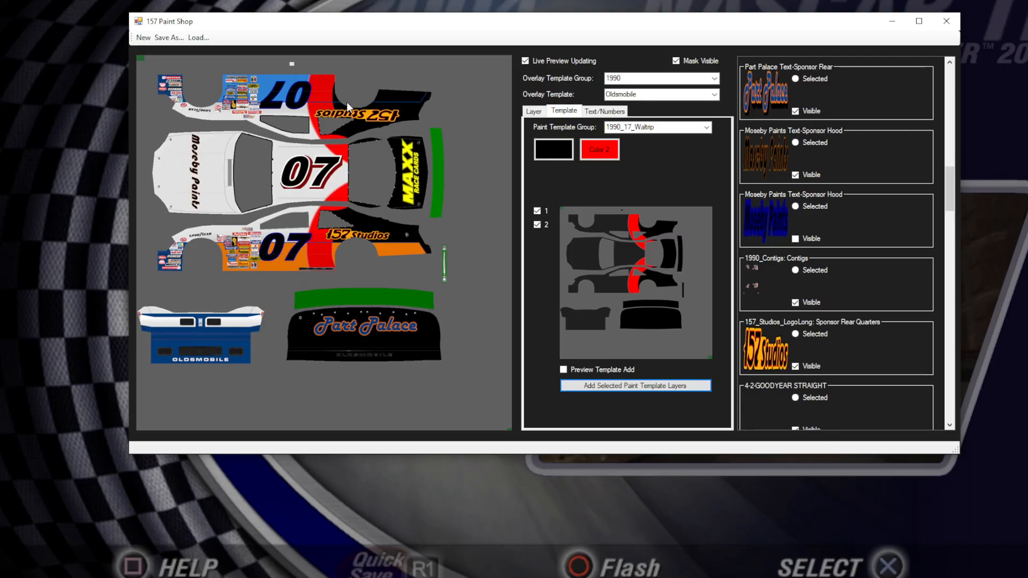
- Pause live preview updating and move the 2-Swoop layer down to directly above the Base layer
scroll(852, 322, down, 20)
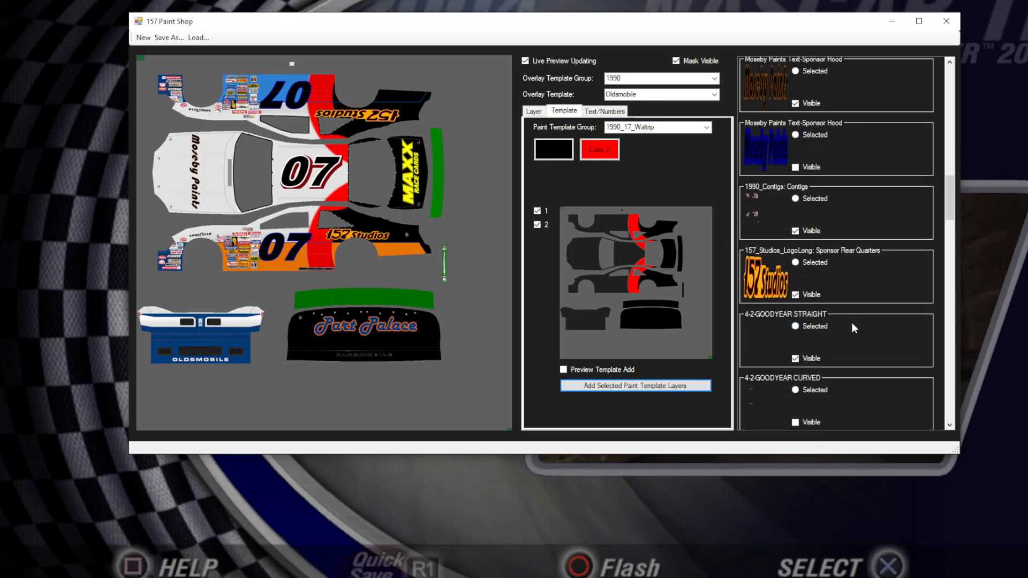
scroll(852, 323, up, 1)
scroll(852, 323, down, 1)
click(566, 62)
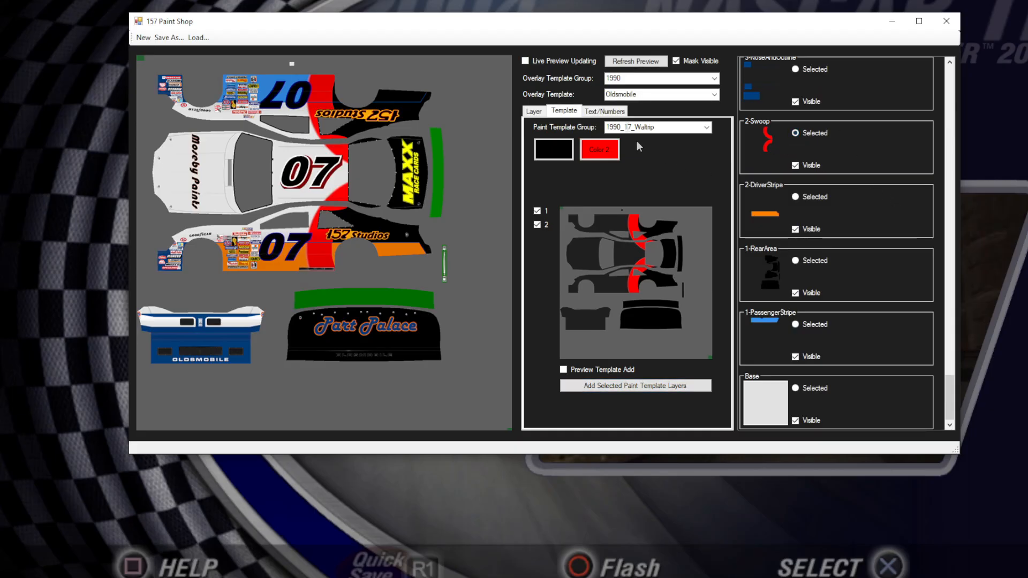
click(533, 110)
click(706, 241)
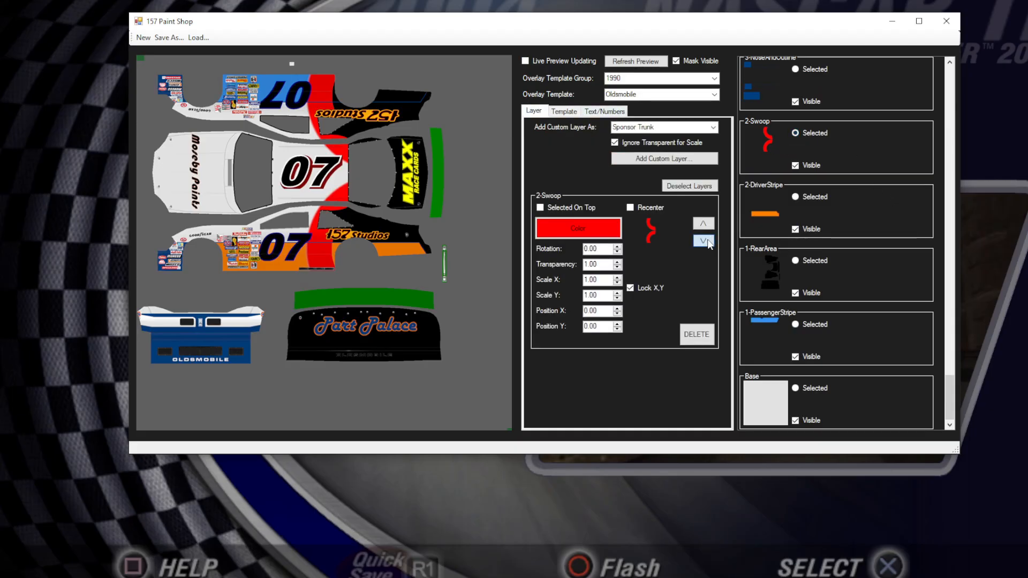
click(708, 242)
click(707, 241)
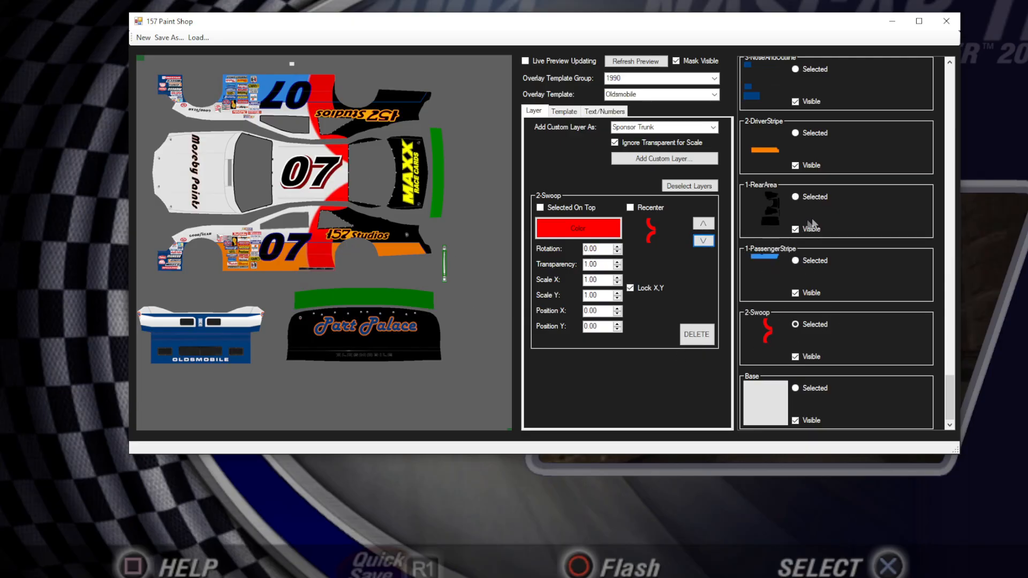
- Move the 1-RearArea layer down beneath 2-Swoop, directly above Base, and refresh the preview
click(795, 197)
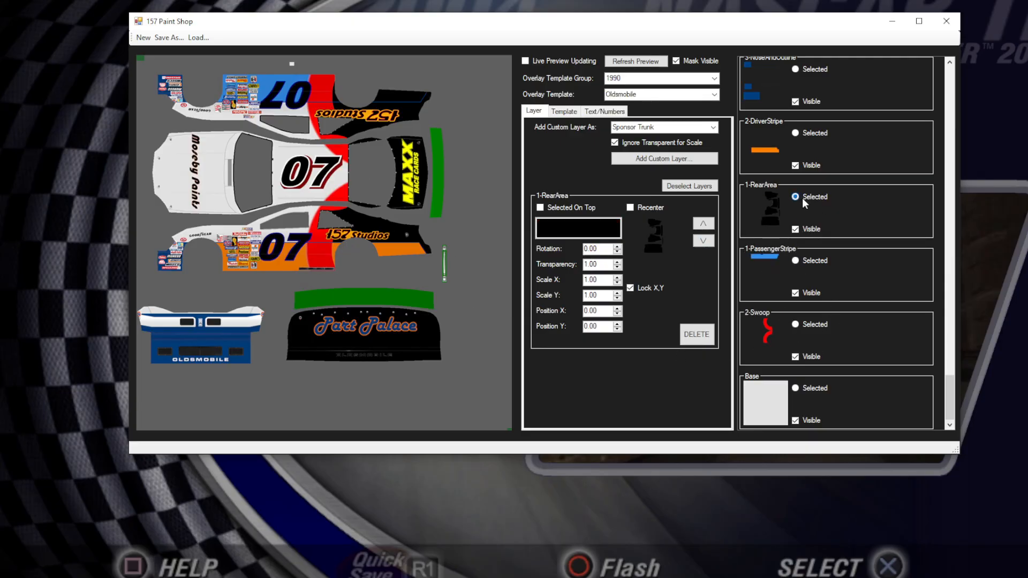
click(706, 241)
click(706, 242)
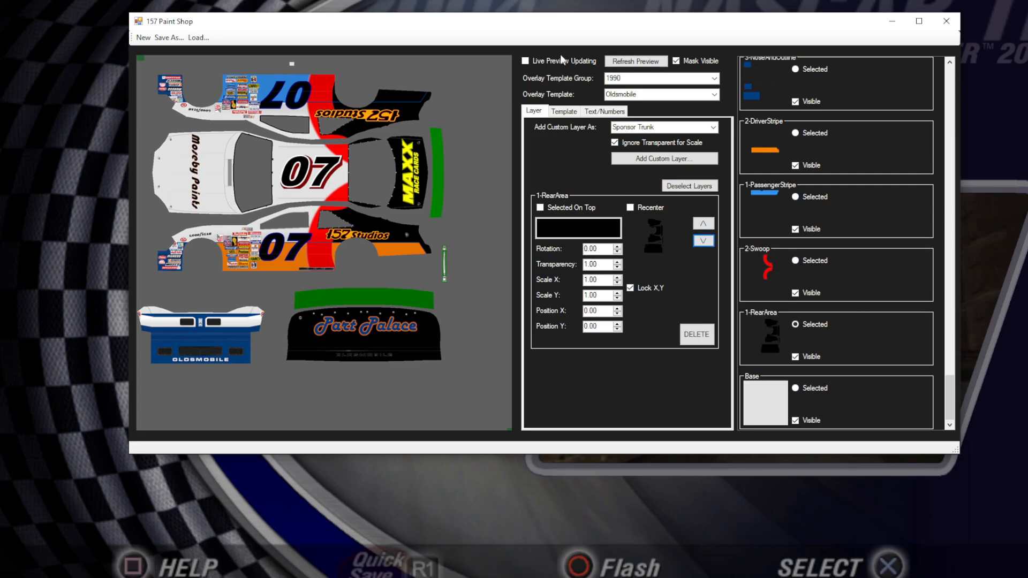
click(635, 61)
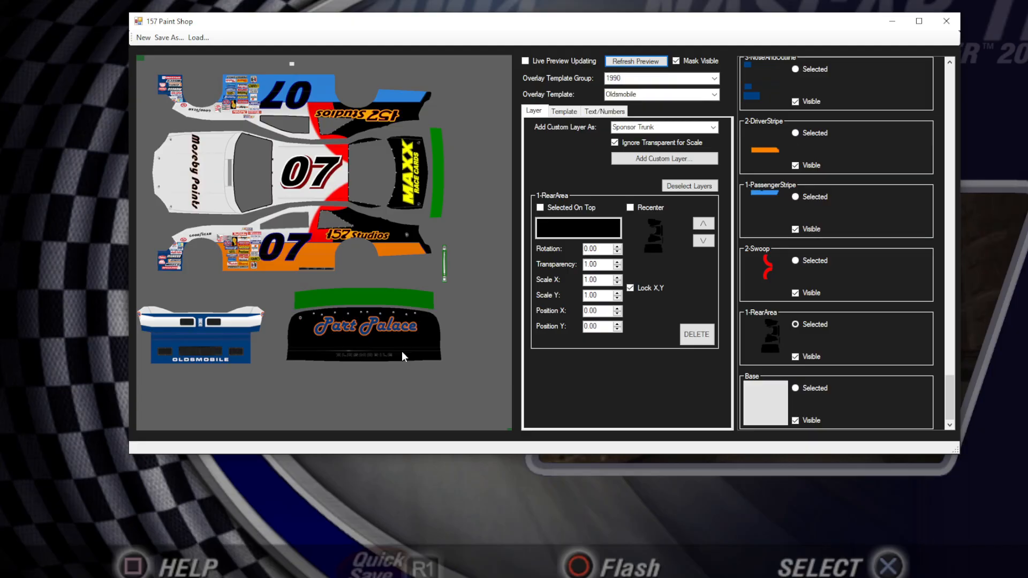
- Hide and re-show the 1-RearArea layer to compare the car with and without it, and resume live preview updating
click(806, 355)
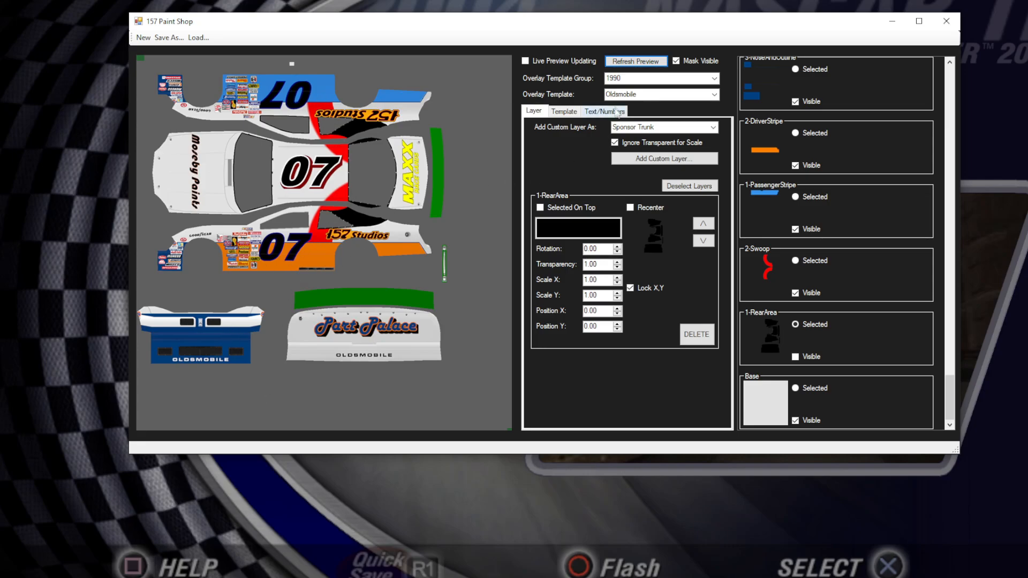
click(795, 357)
click(555, 62)
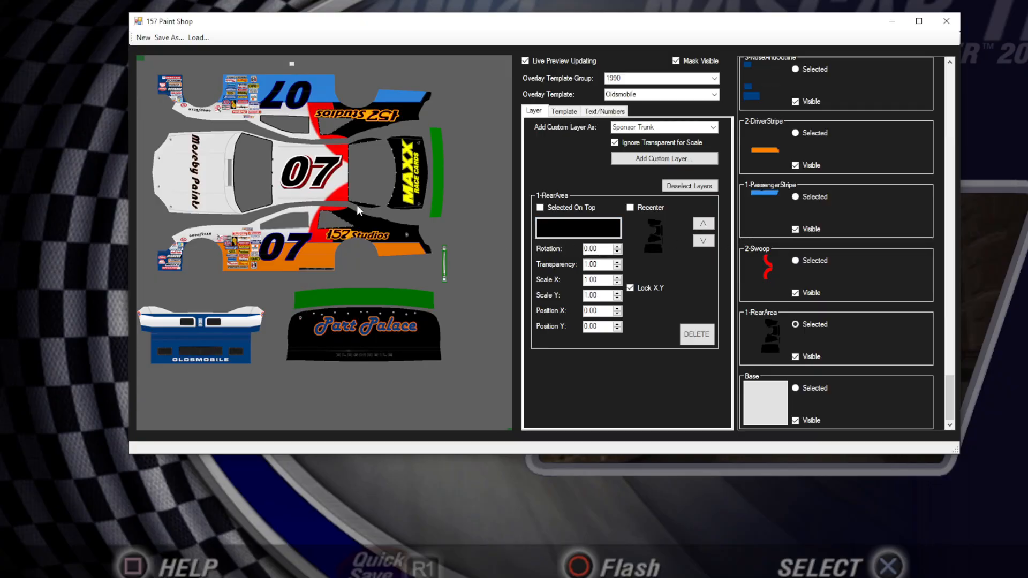
- Hide the 4-0-OLDS BETWEENWINDOWTRIM layer
scroll(787, 304, up, 10)
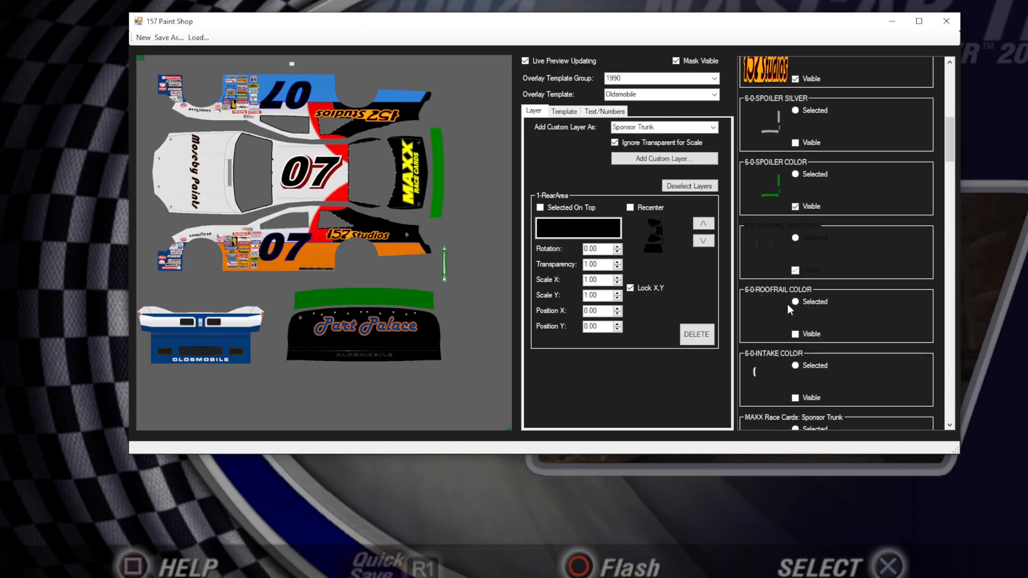
scroll(786, 303, up, 2)
scroll(787, 304, down, 2)
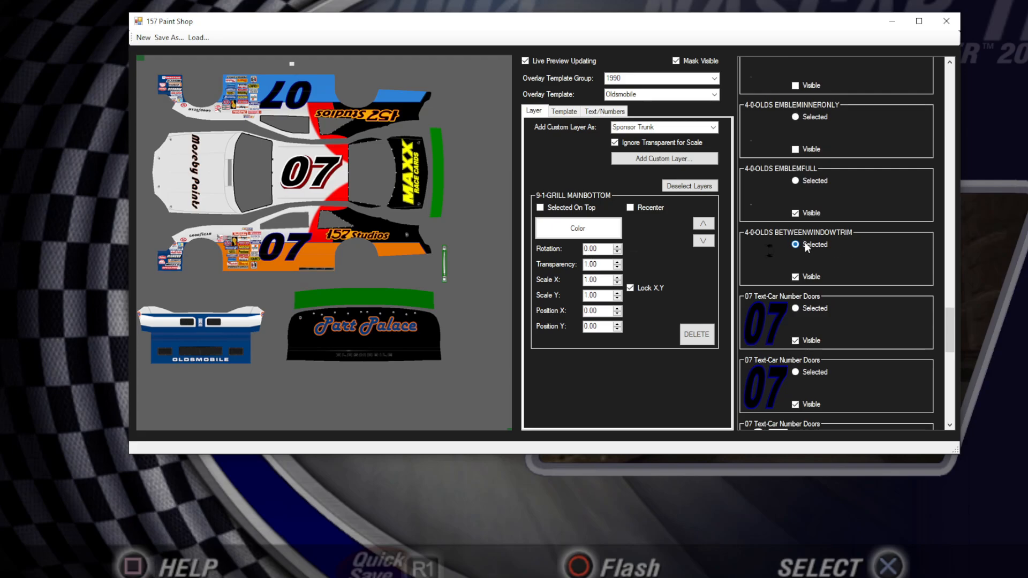
click(804, 244)
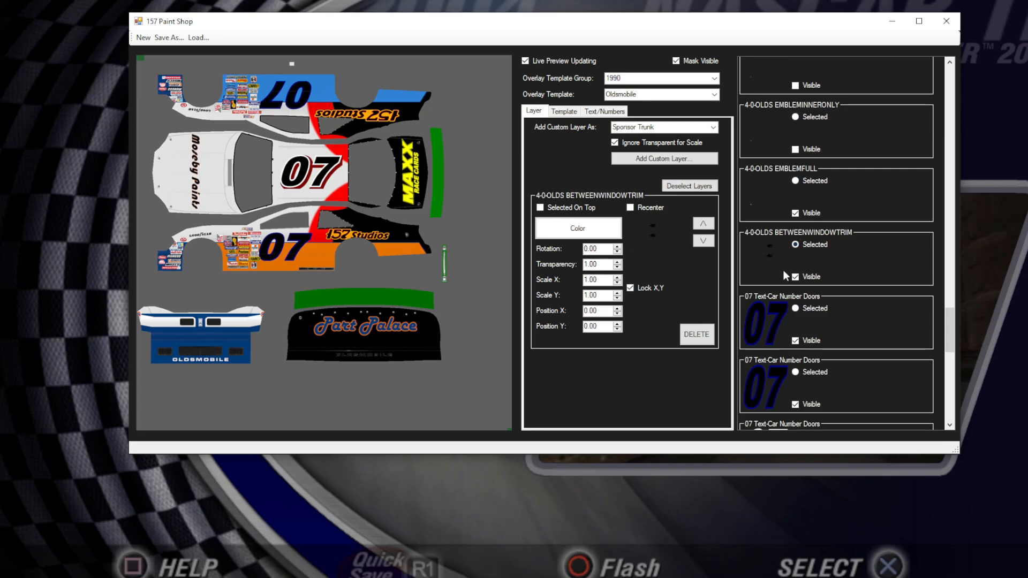
click(795, 277)
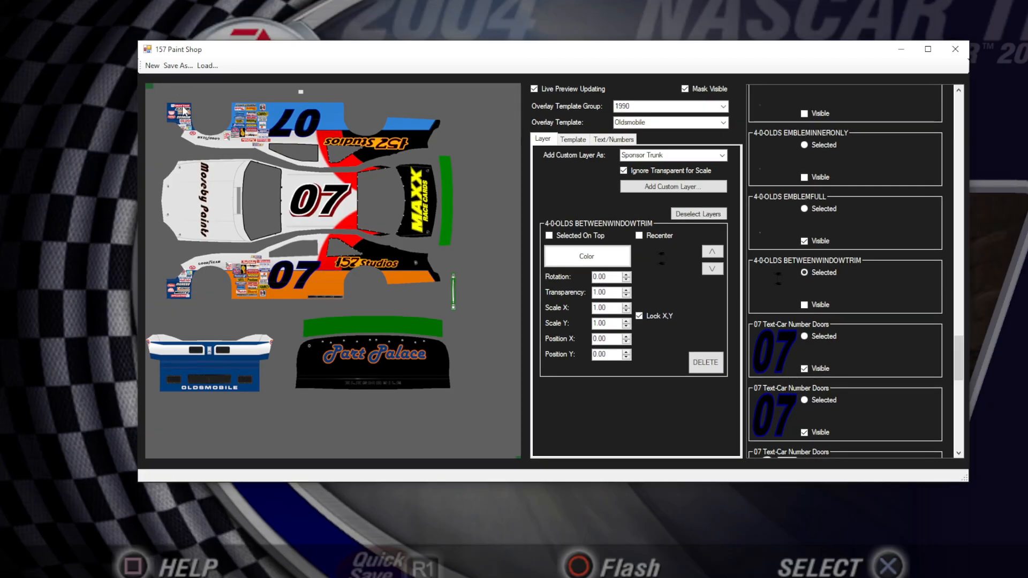
- Save the paint scheme as test3.png in the Saved folder inside NT04_ModMaster's PaintShop folder
click(177, 66)
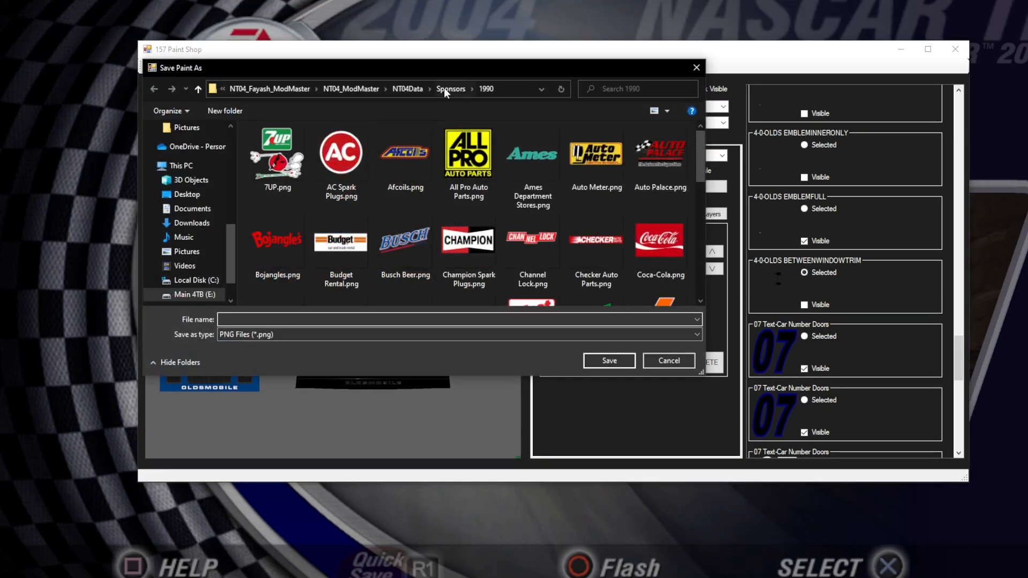
click(420, 90)
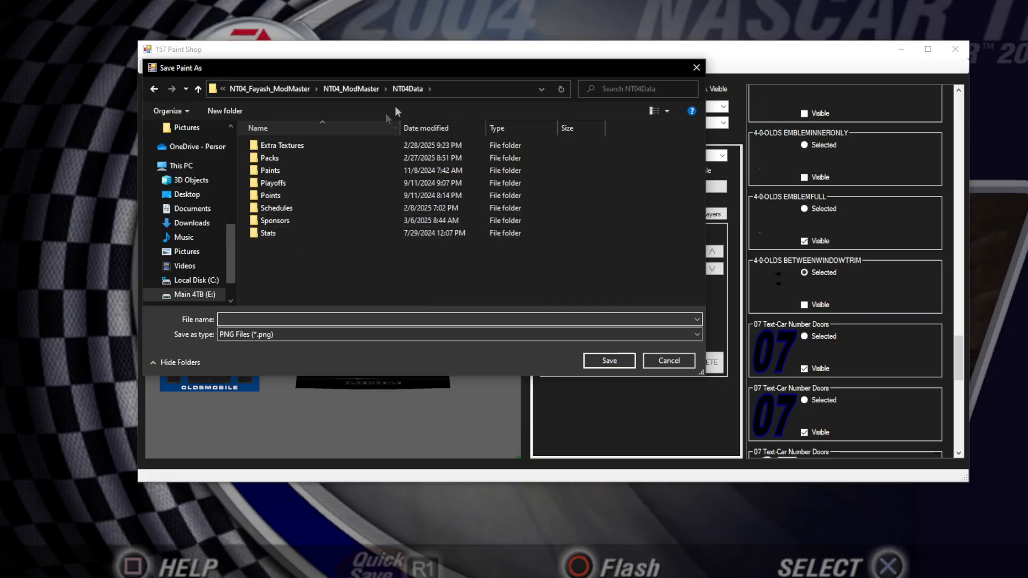
click(362, 89)
double_click(281, 185)
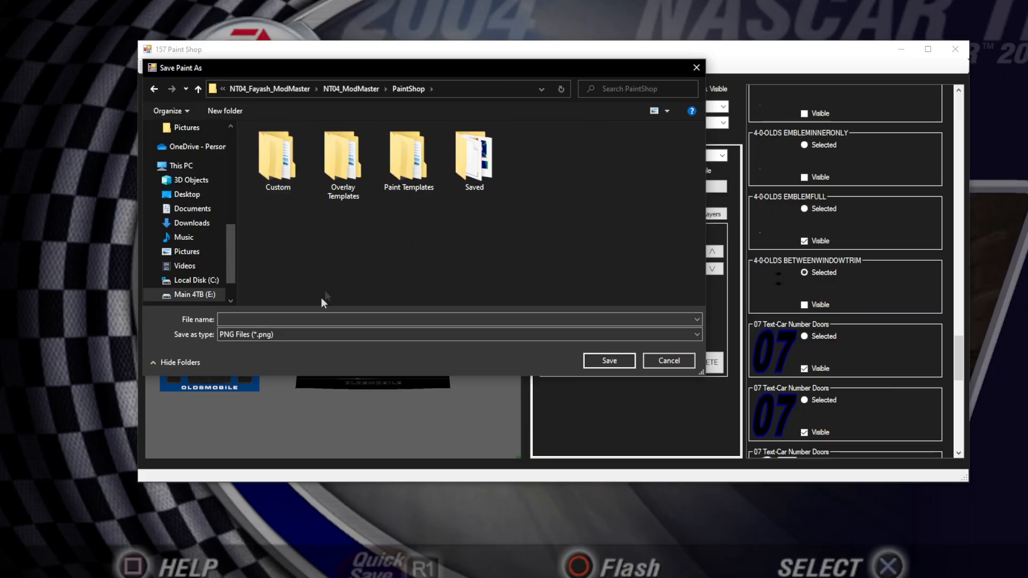
double_click(474, 158)
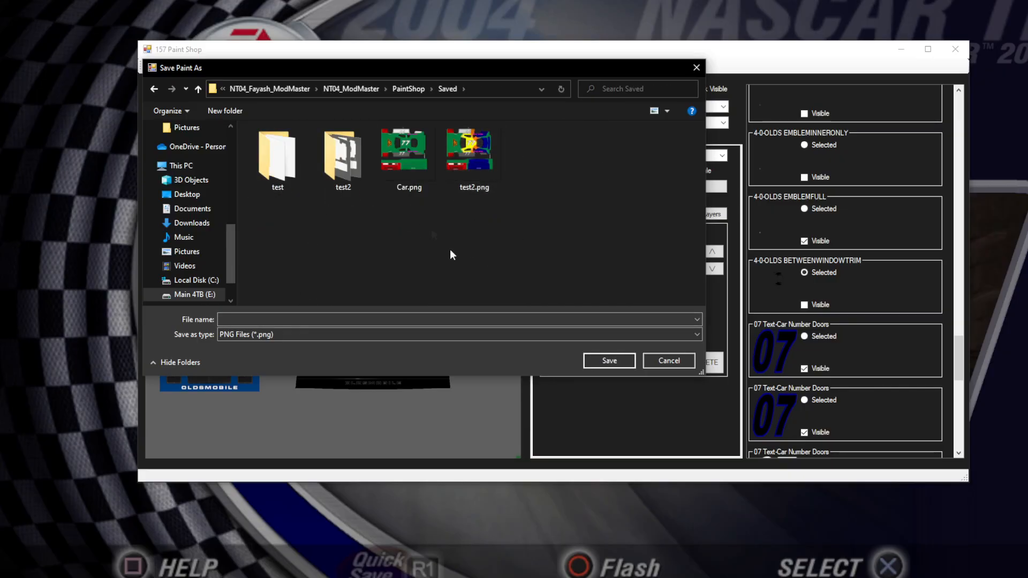
click(486, 155)
click(239, 319)
click(237, 319)
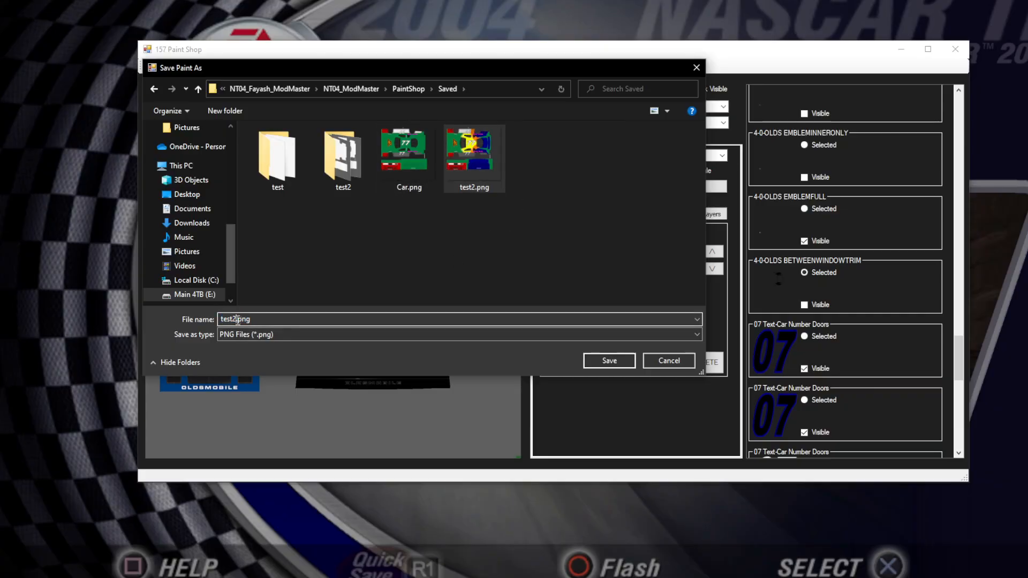
key(BackSpace)
text(3)
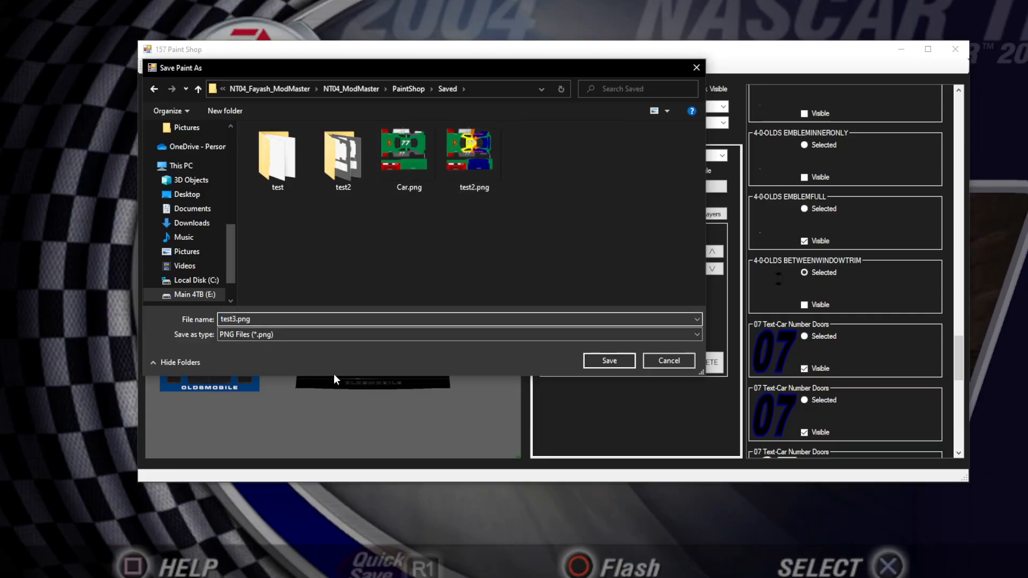
click(609, 362)
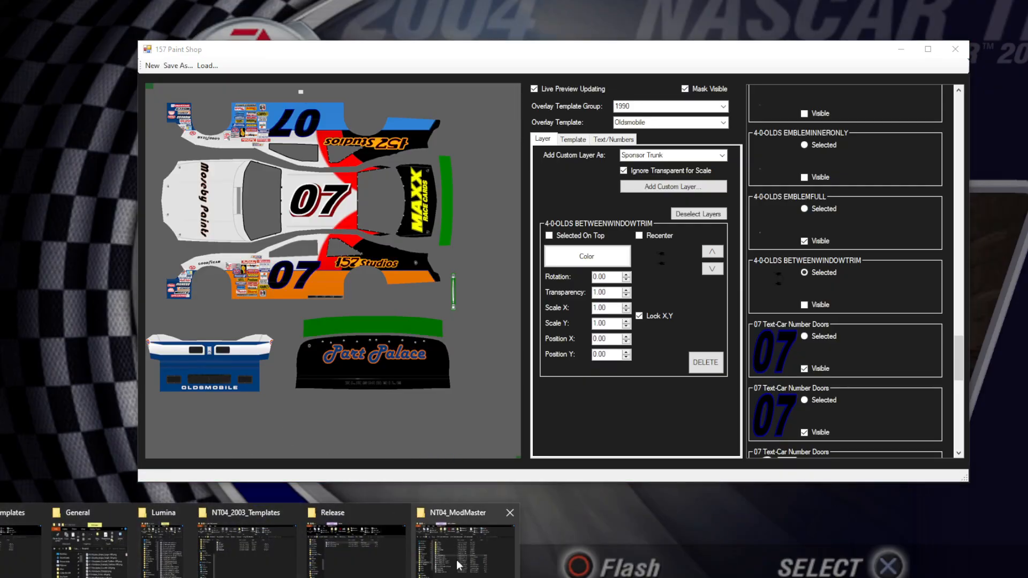
- Switch to the NT04_ModMaster window in File Explorer and open PaintShop's Saved folder to check test3.png and test3.1ps
click(458, 565)
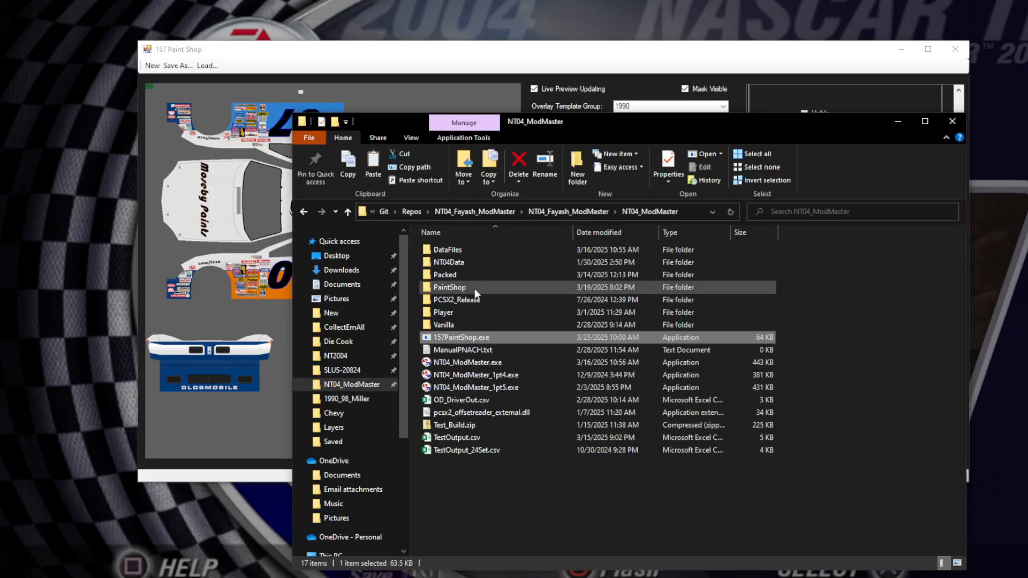
double_click(474, 289)
double_click(654, 257)
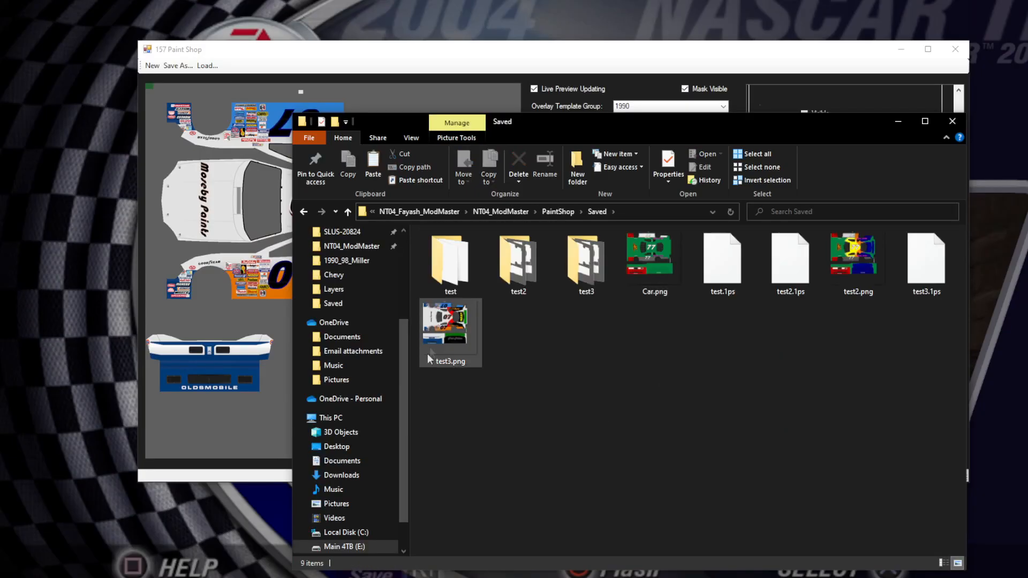
click(442, 320)
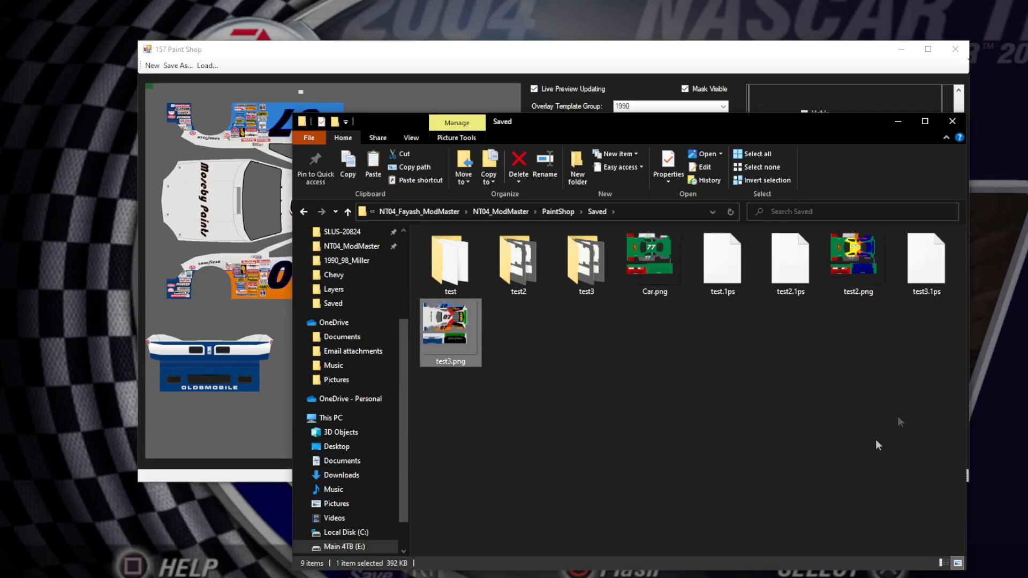
click(917, 260)
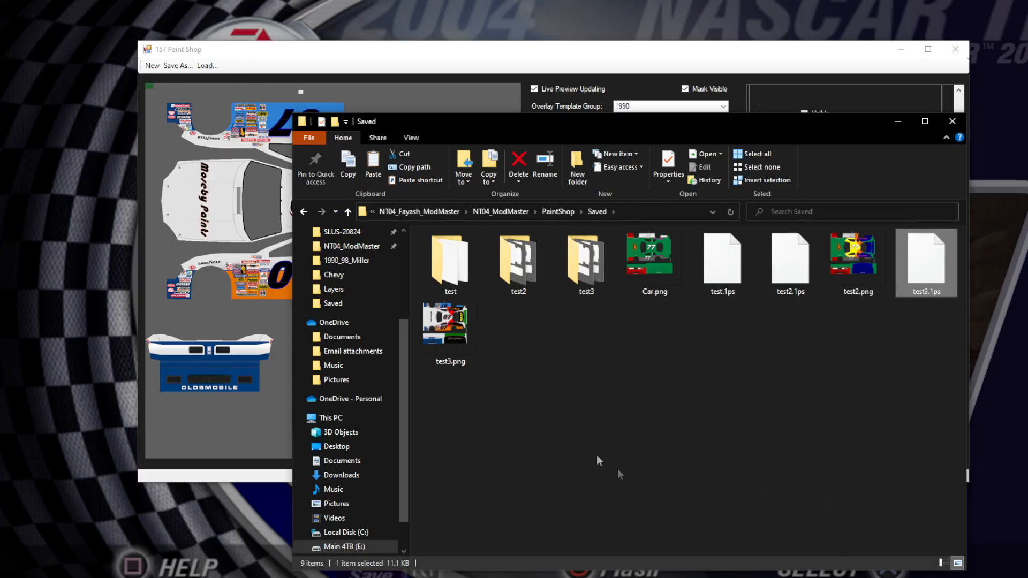
- Look through the layer images stored in the test3 folder and return to the Saved folder
double_click(578, 277)
scroll(706, 474, down, 3)
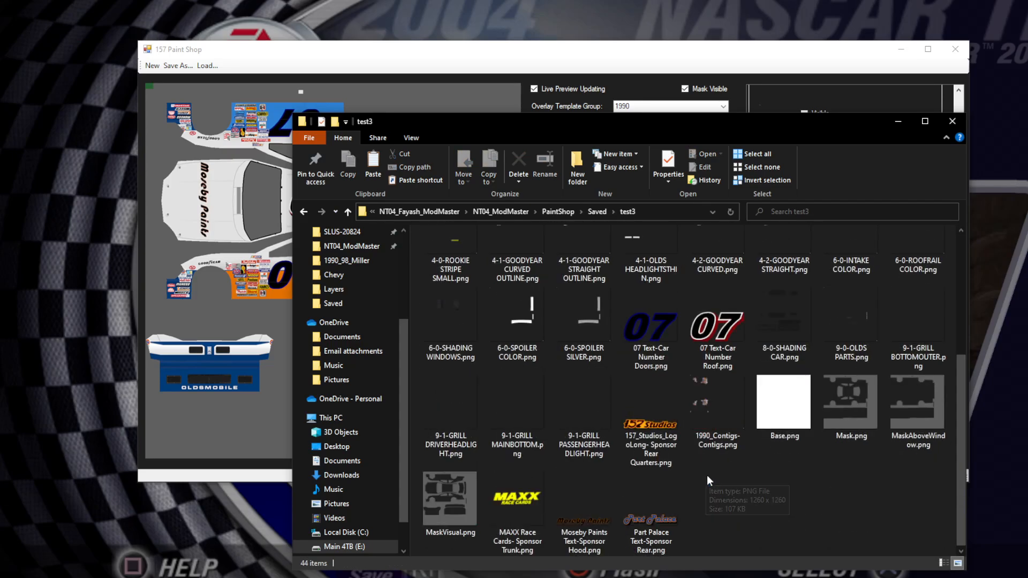
scroll(769, 536, up, 3)
scroll(760, 434, down, 4)
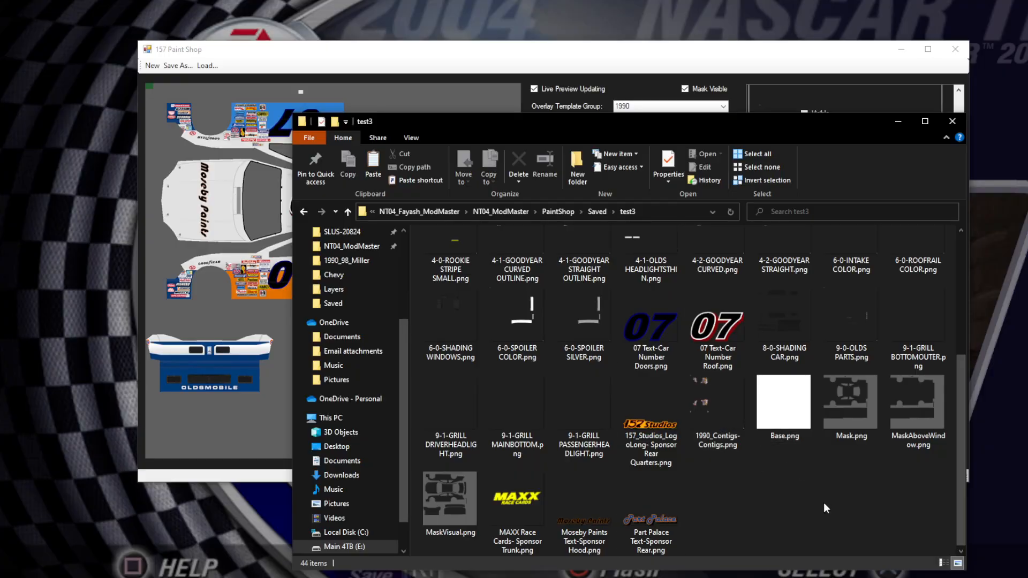
scroll(800, 500, up, 5)
key(alt+Left)
- Open test3.png in the image viewer to inspect the exported paint, and close it again
drag(457, 337, 662, 440)
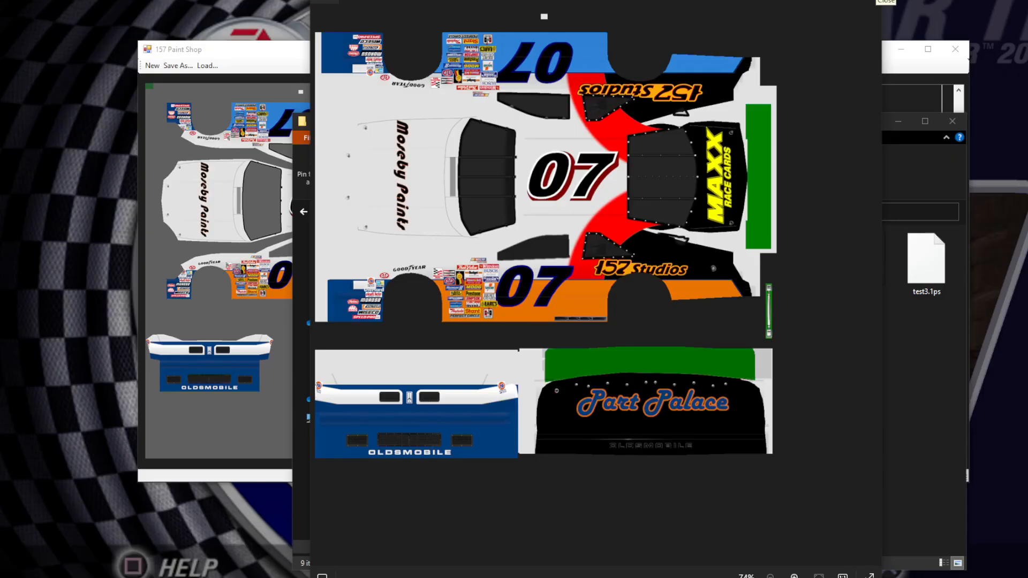
click(876, 0)
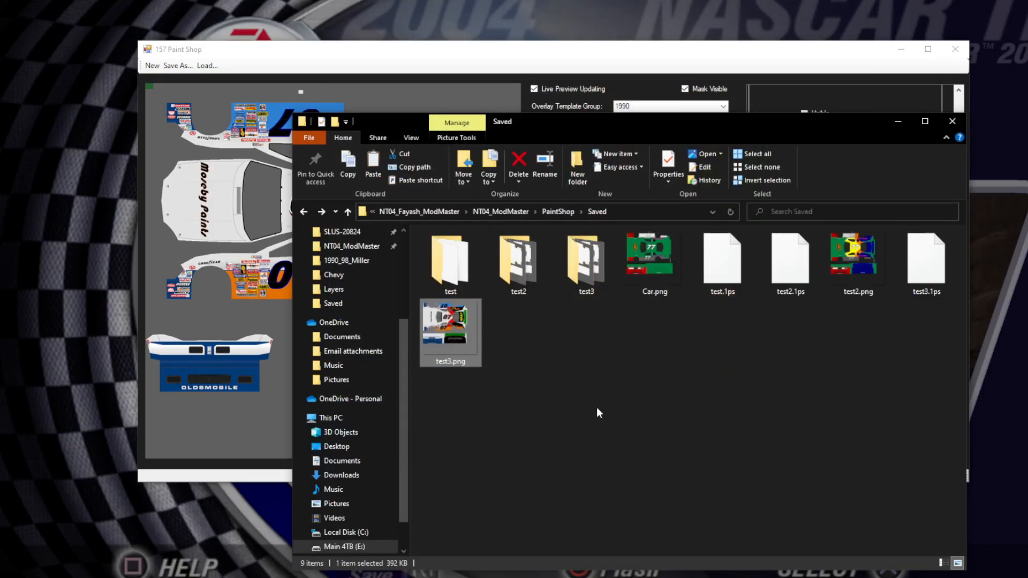
click(516, 384)
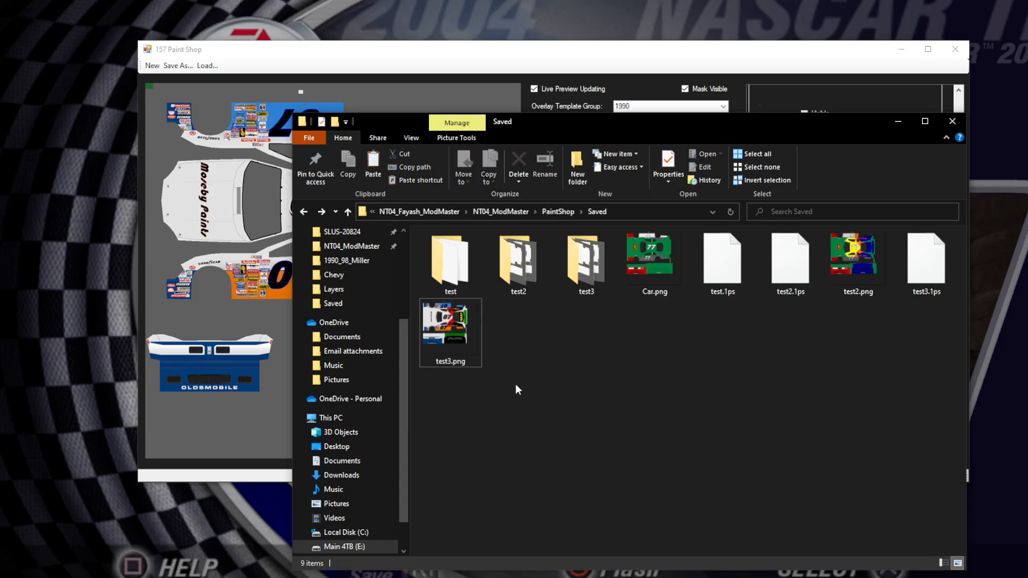
- Open a second File Explorer window on NT04_ModMaster's Player folder and arrange it beside the Saved folder
click(461, 348)
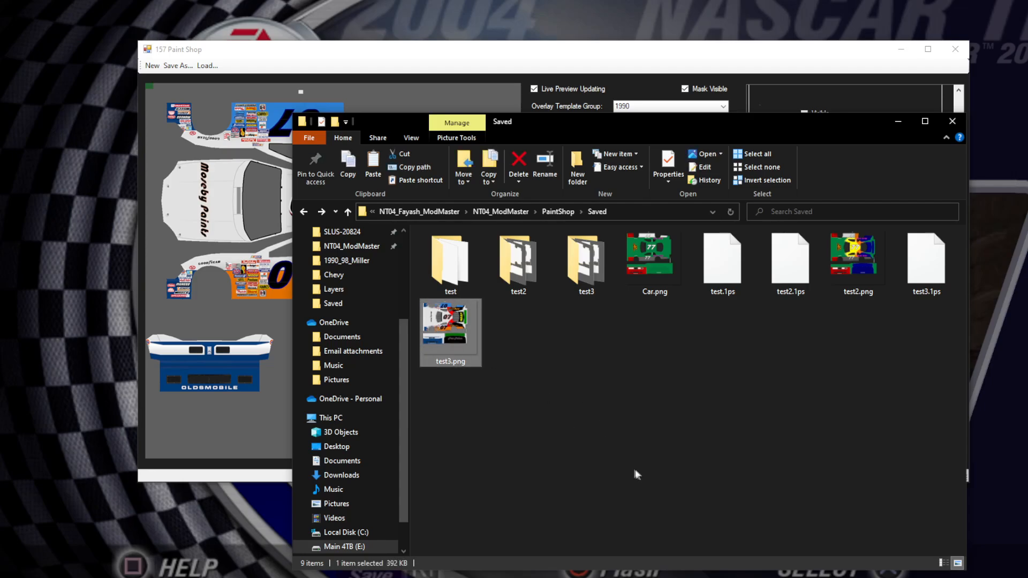
key(ctrl+n)
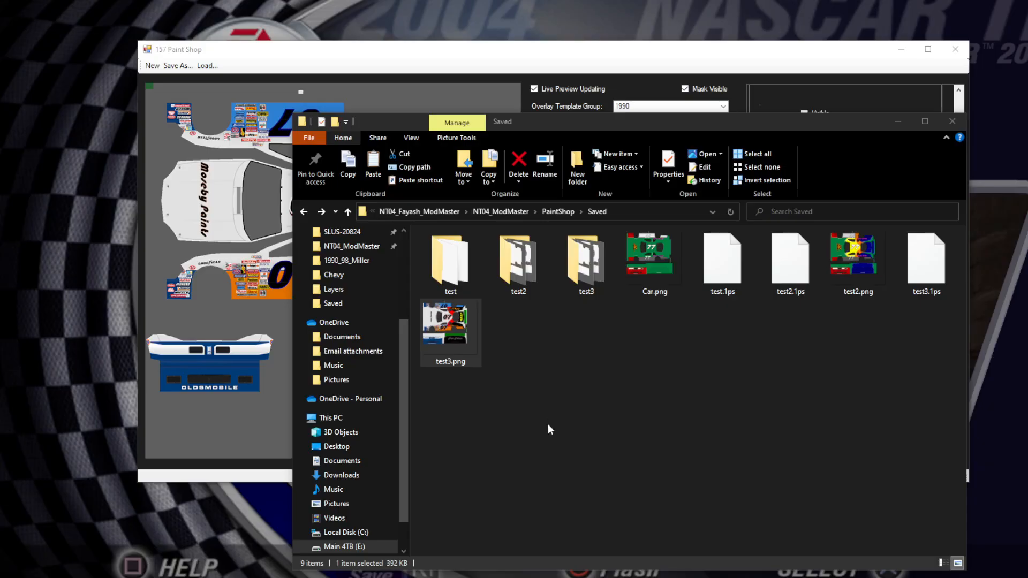
click(505, 229)
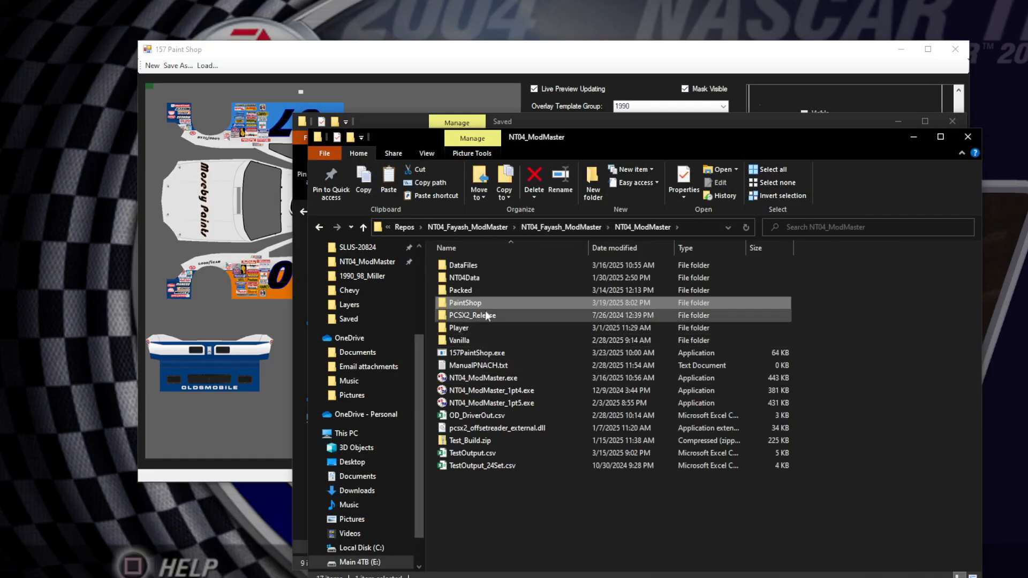
double_click(462, 327)
drag(569, 138, 455, 105)
click(752, 418)
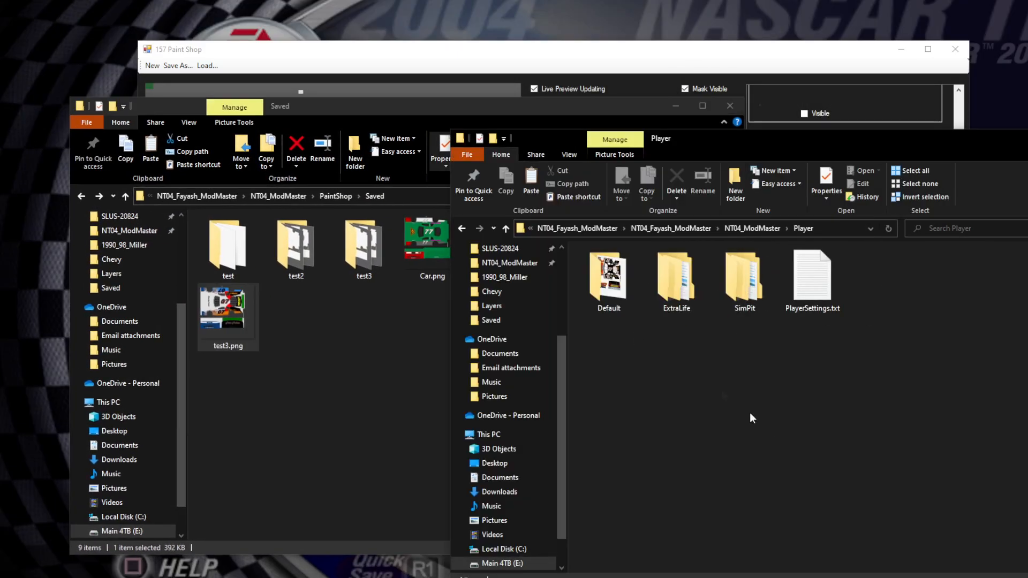
- Open the Default player folder and examine what its 90Career and Collect-Em-All folders contain
double_click(608, 281)
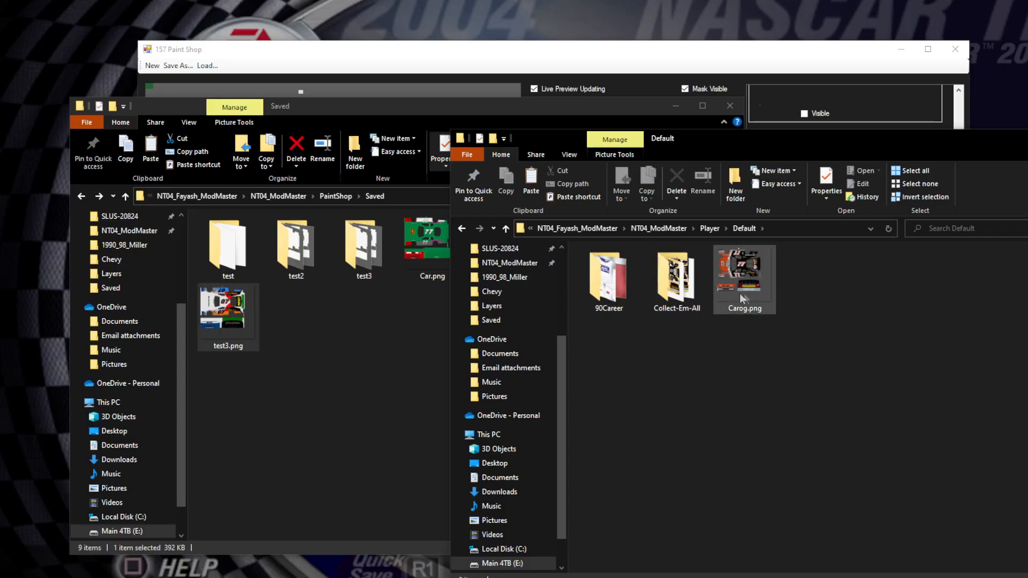
click(610, 284)
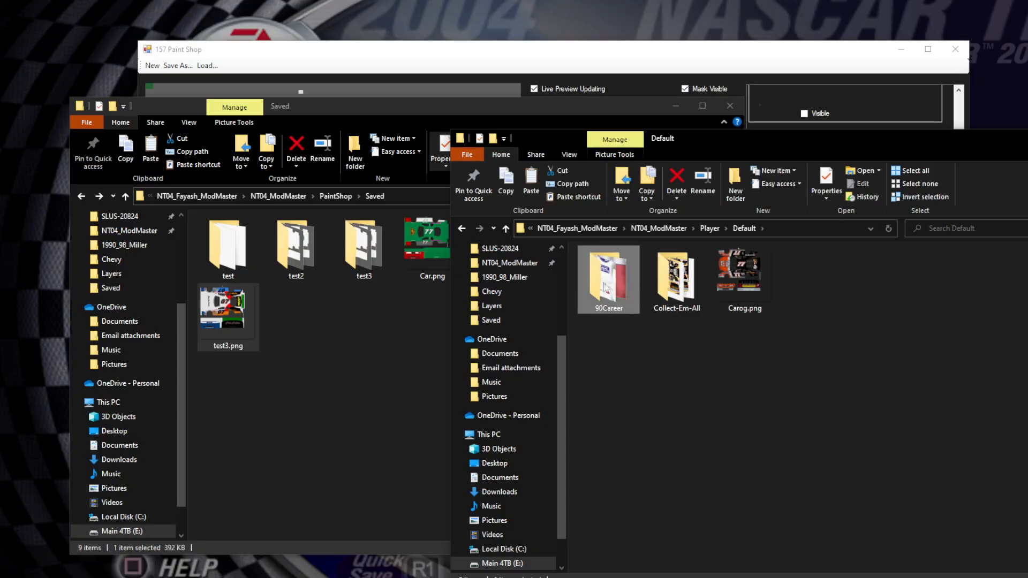
key(Return)
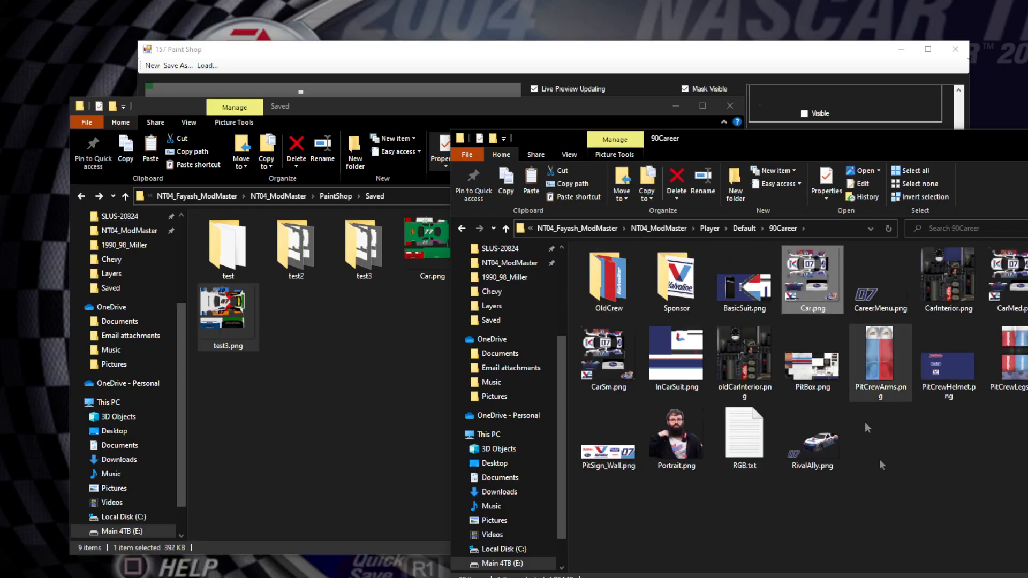
key(BackSpace)
double_click(689, 290)
key(BackSpace)
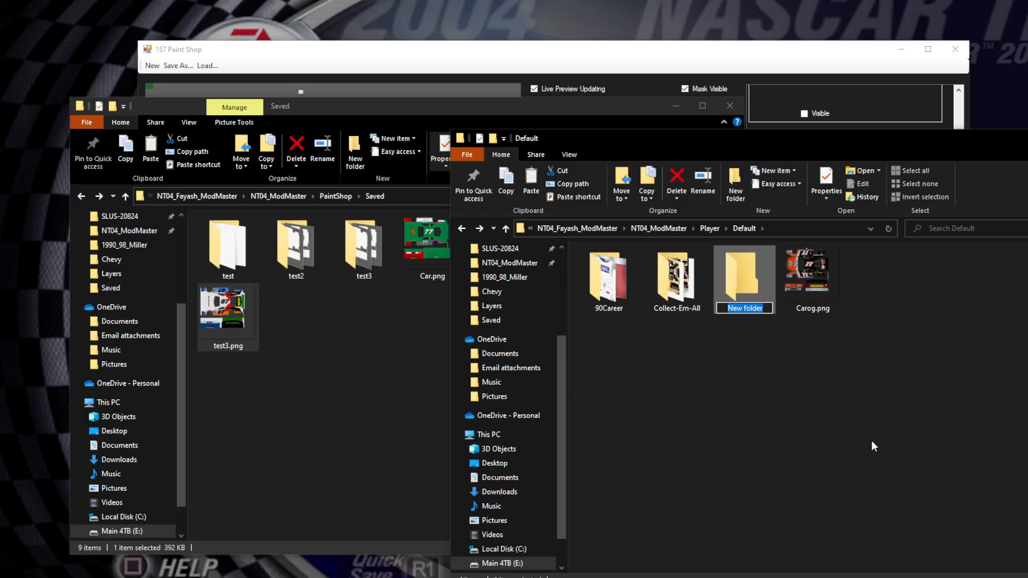
- Create a folder named 90Abomination inside the Default player folder and open it
text(90Abonia)
key(BackSpace)
key(BackSpace)
key(BackSpace)
text(mination)
key(Return)
key(Return)
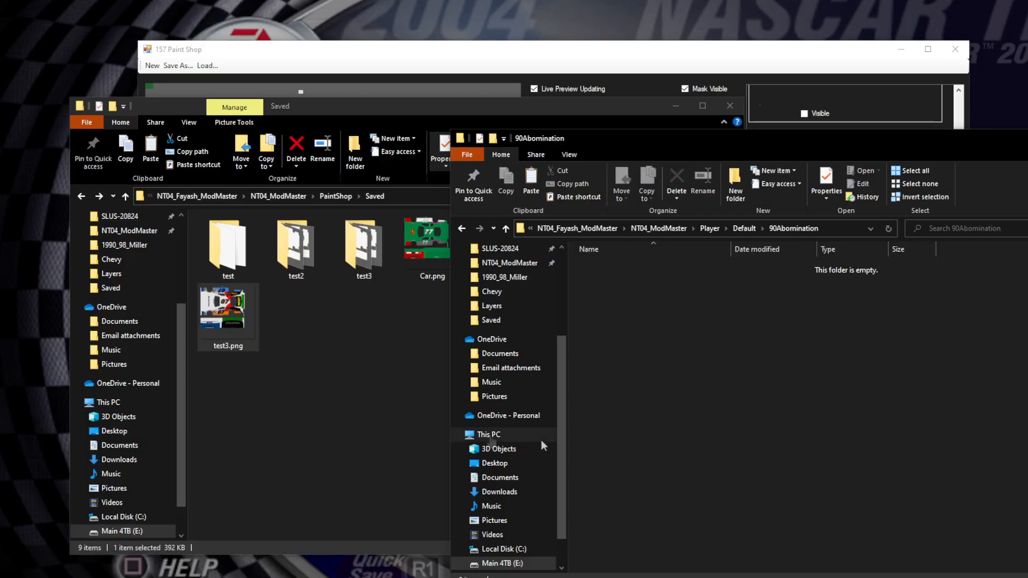
- Copy test3.png from the Saved folder into 90Abomination and display that folder's contents as large icons
click(329, 405)
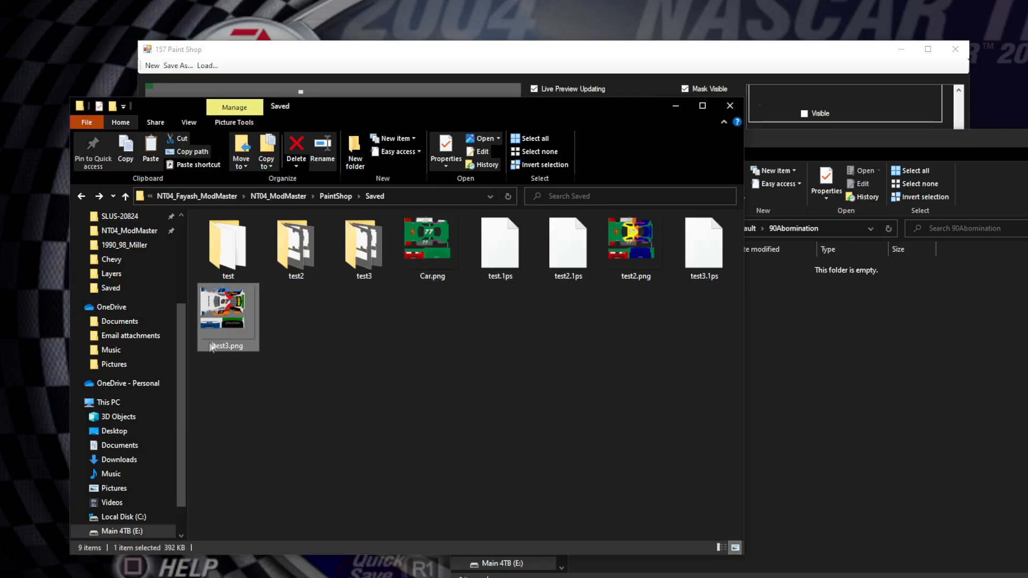
click(851, 399)
key(ctrl+v)
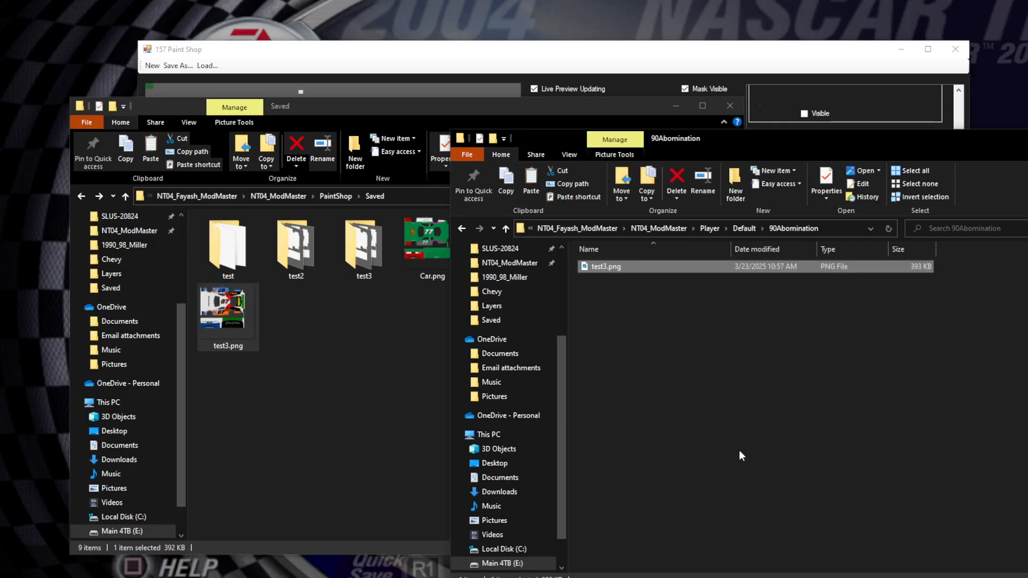
right_click(633, 295)
mouse_move(589, 304)
click(680, 318)
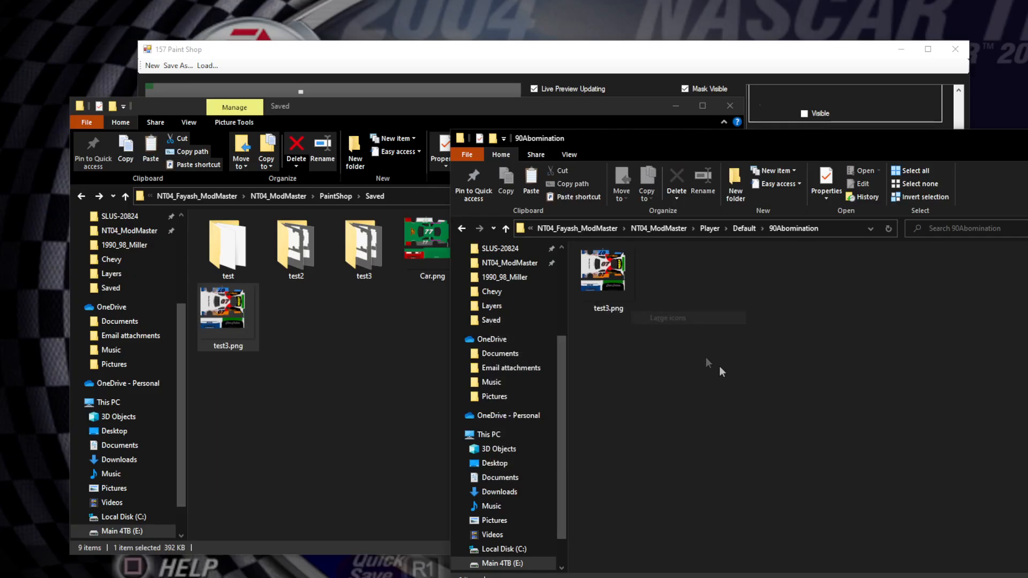
- Rename test3.png in the 90Abomination folder as Car.png
click(623, 282)
key(F2)
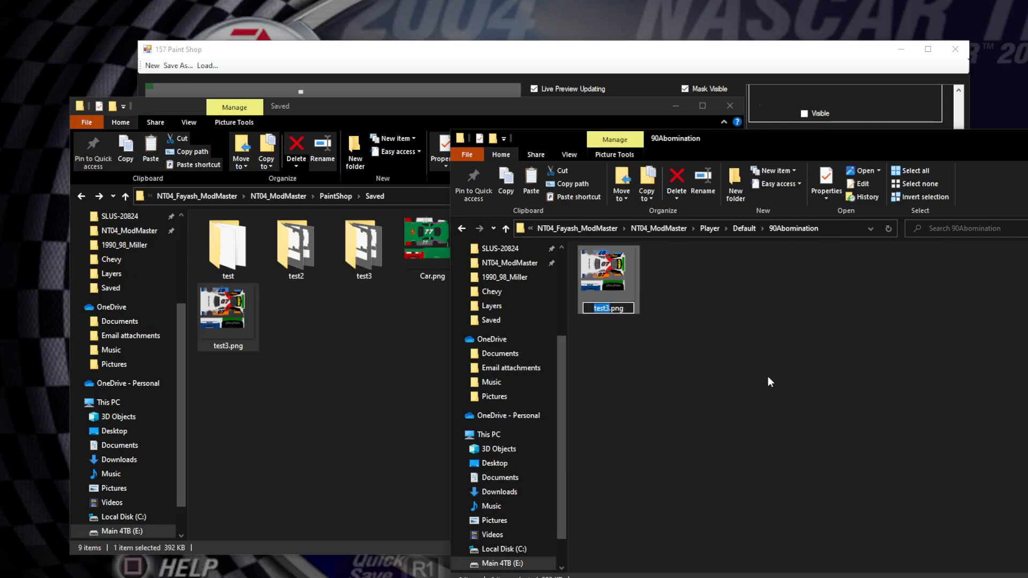
click(768, 377)
right_click(599, 276)
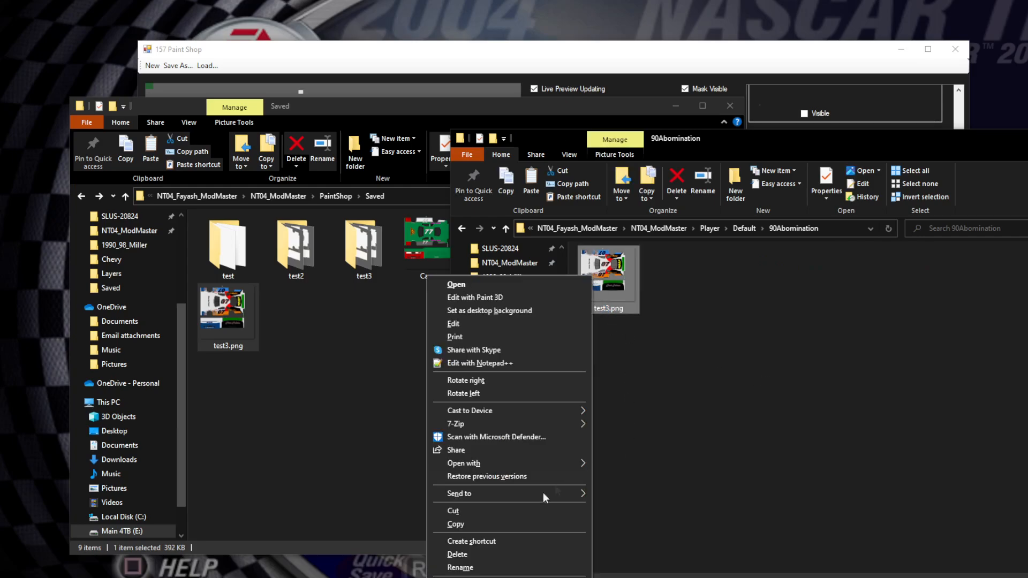
click(654, 457)
click(604, 285)
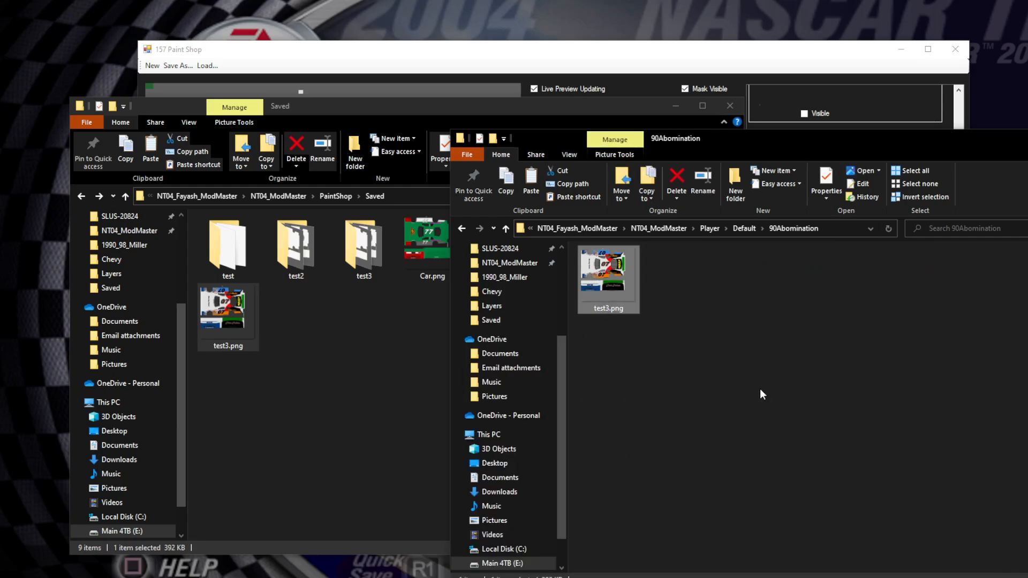
key(F2)
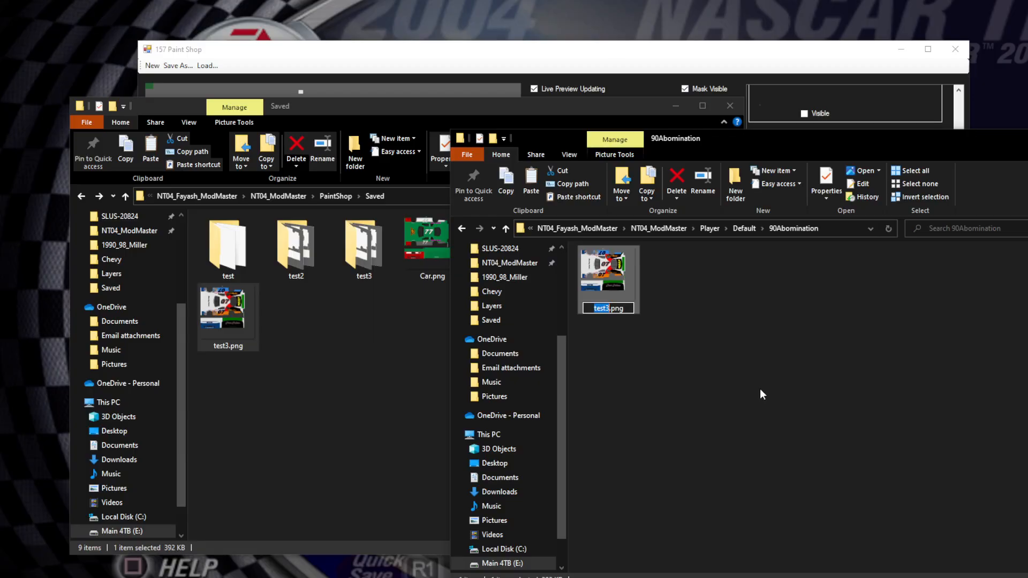
text(Car)
key(Return)
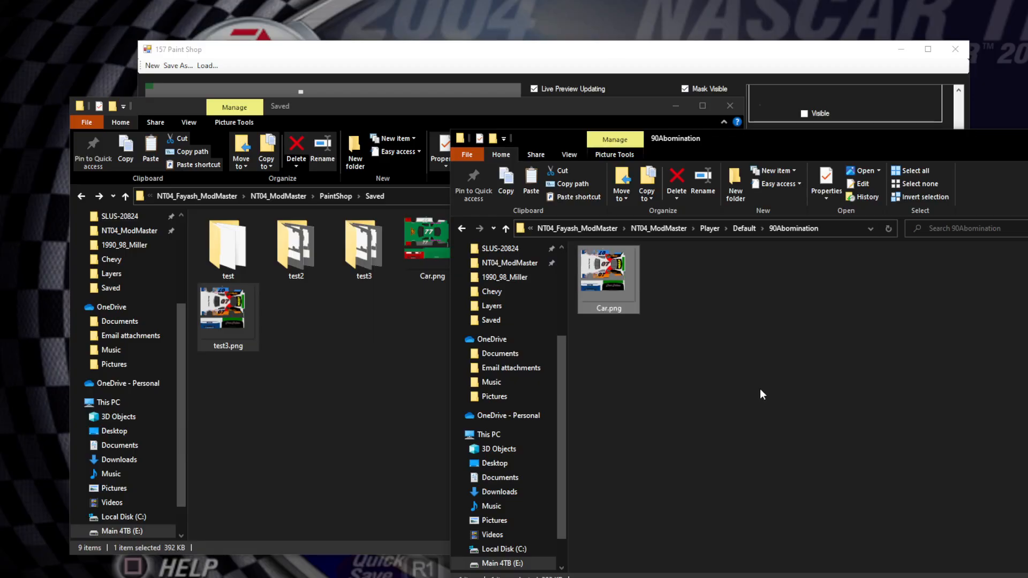
click(759, 389)
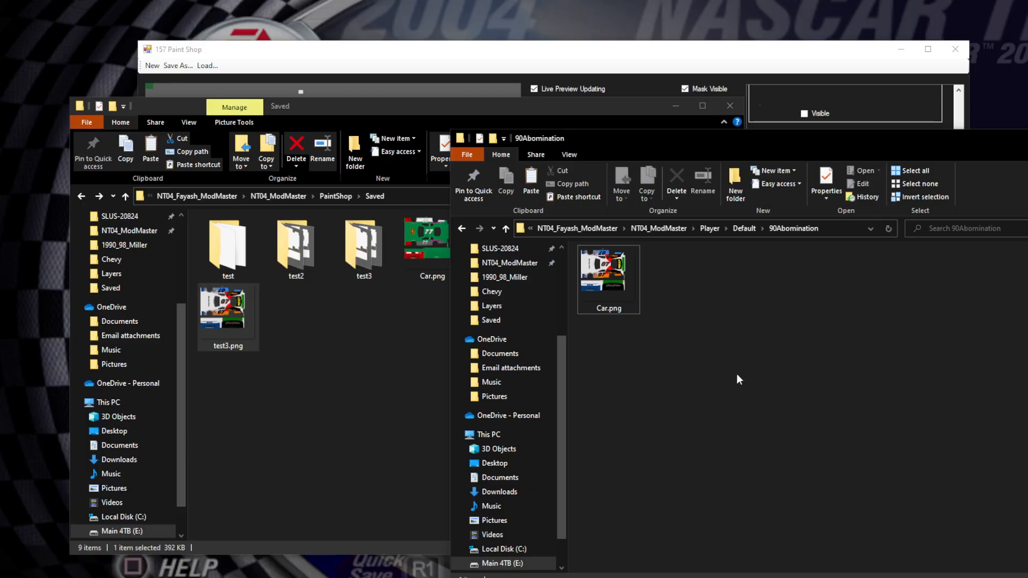
- Open the 90Career folder in the Default player folder and examine its car, suit, pit crew and sign image files
key(alt+Up)
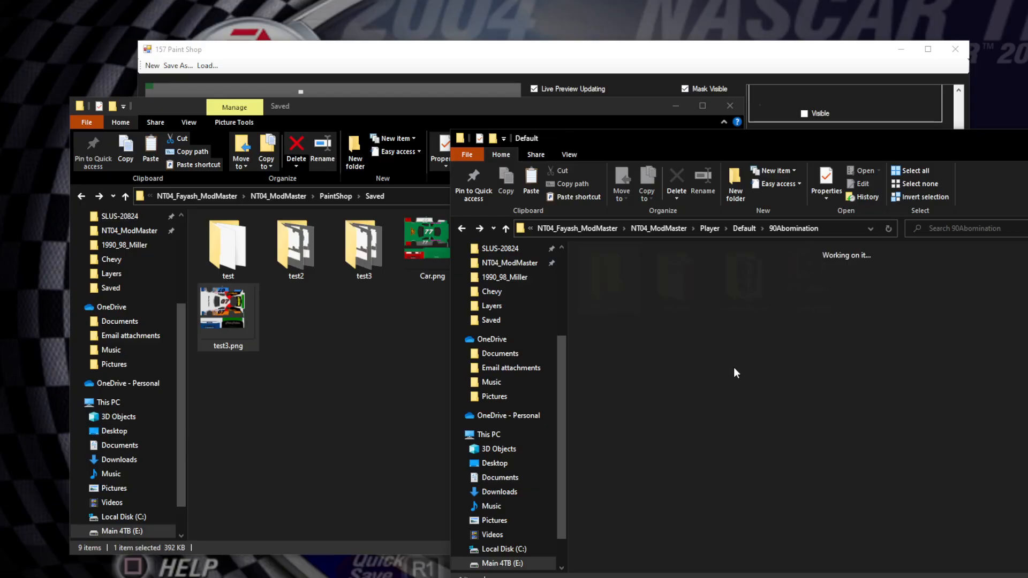
double_click(689, 290)
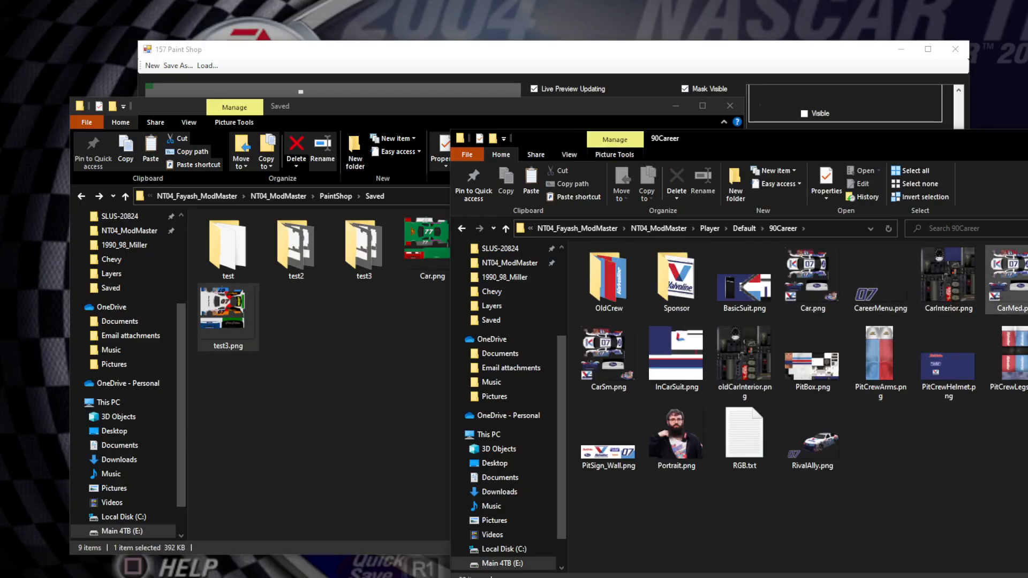
click(1006, 279)
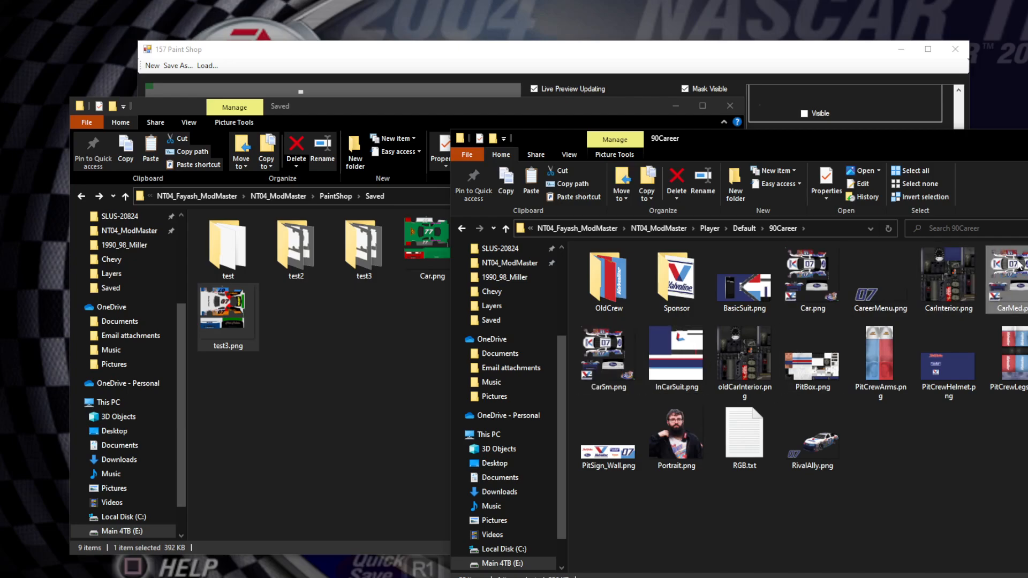
click(634, 362)
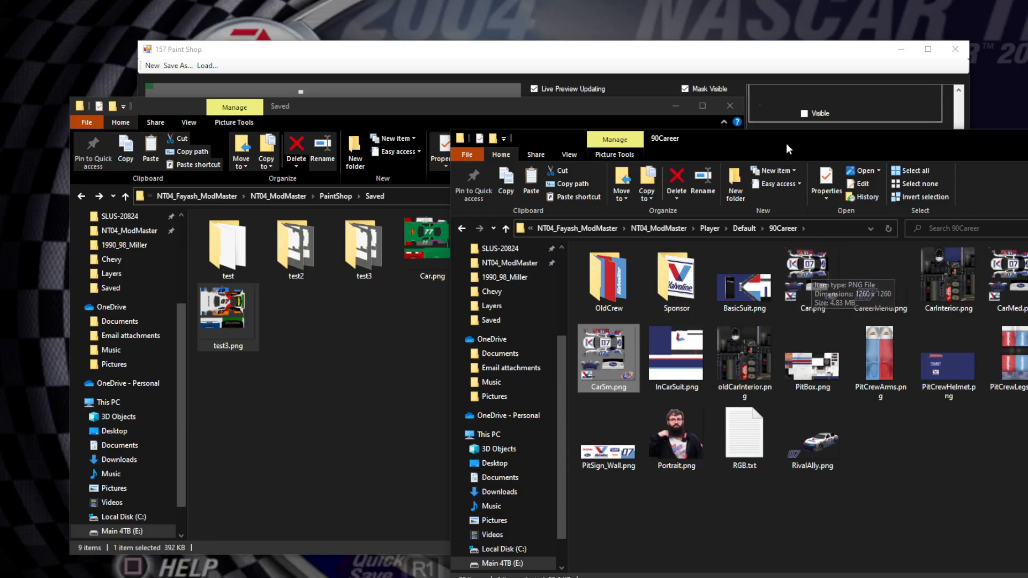
drag(786, 142, 711, 99)
click(806, 311)
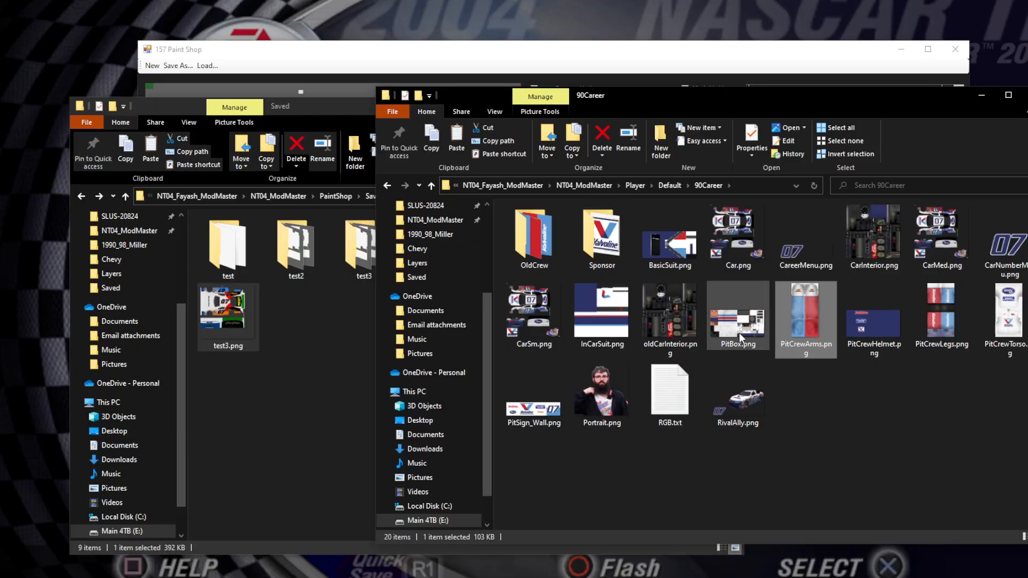
click(603, 330)
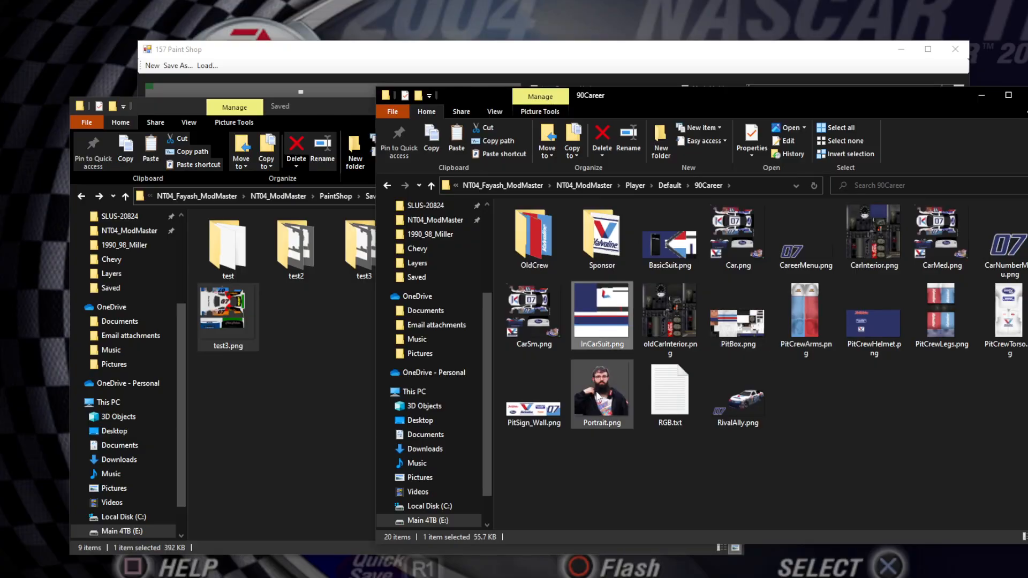
click(533, 409)
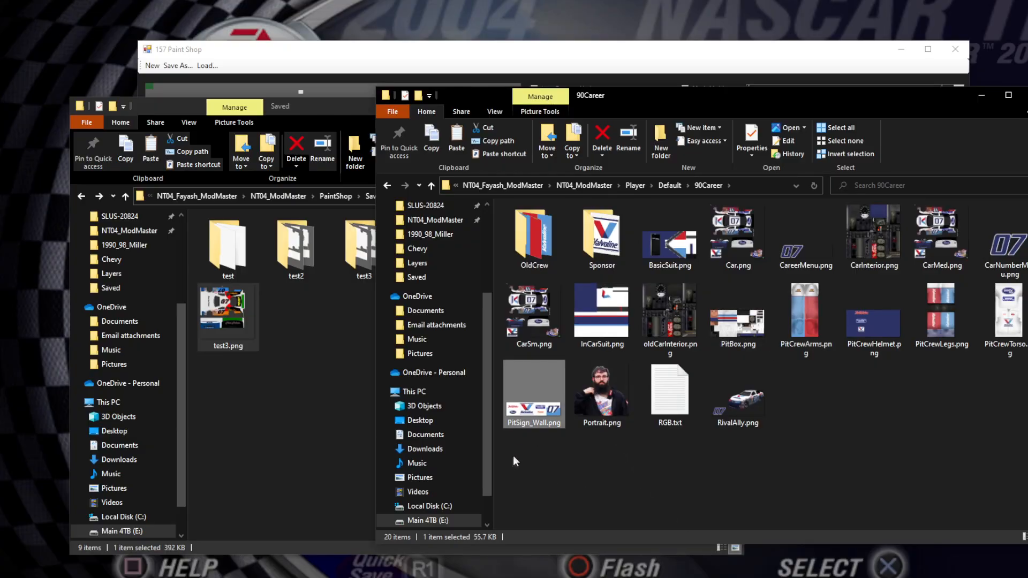
- Switch to 157 Paint Shop and load the saved paint test2.1ps, discarding the current paint
click(495, 58)
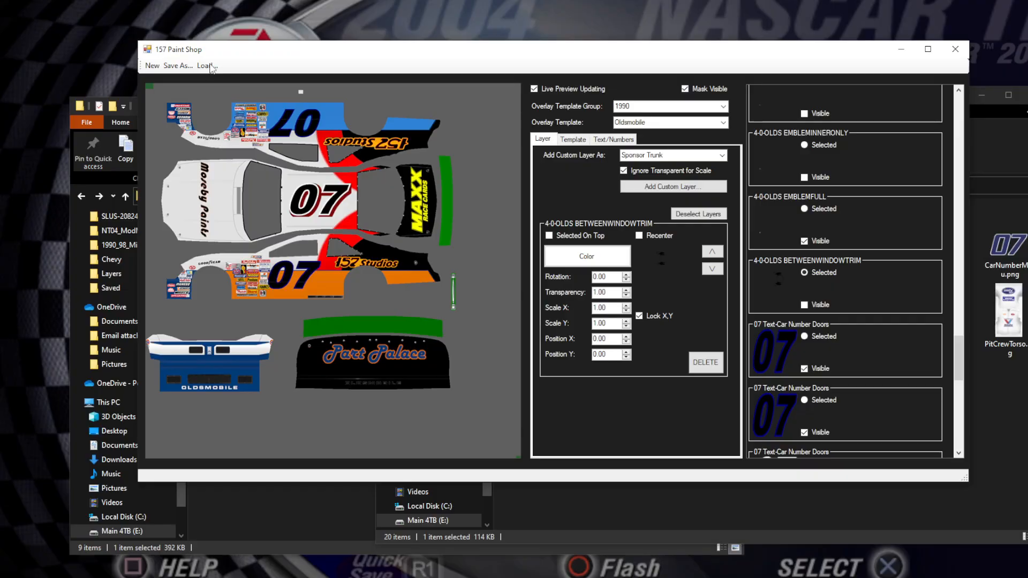
click(154, 66)
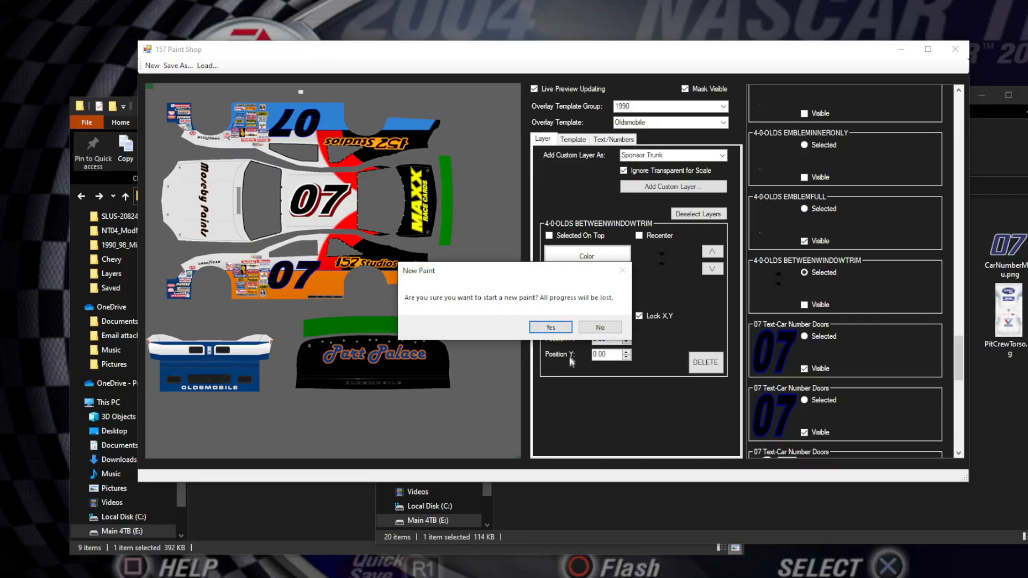
click(600, 328)
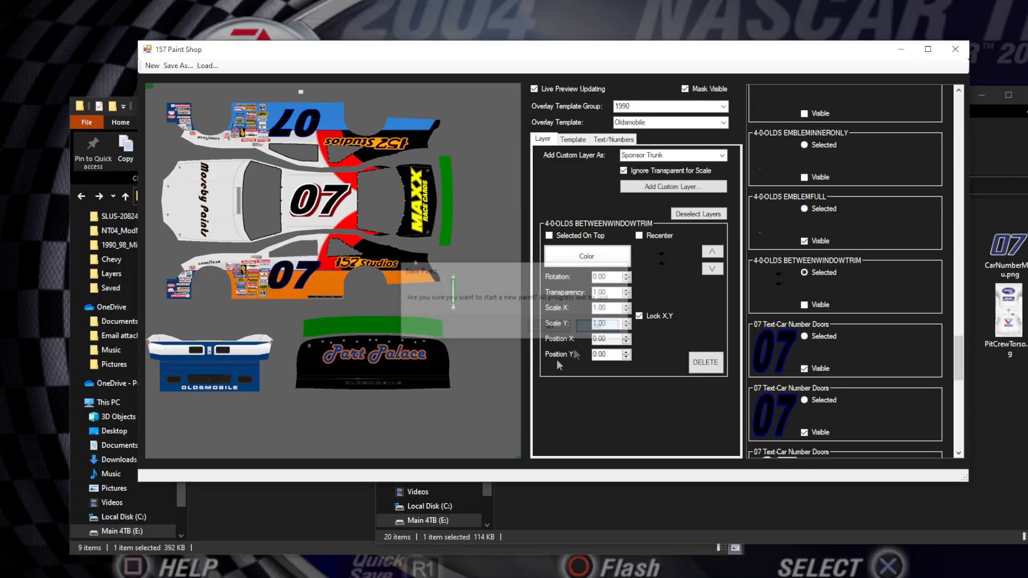
click(207, 67)
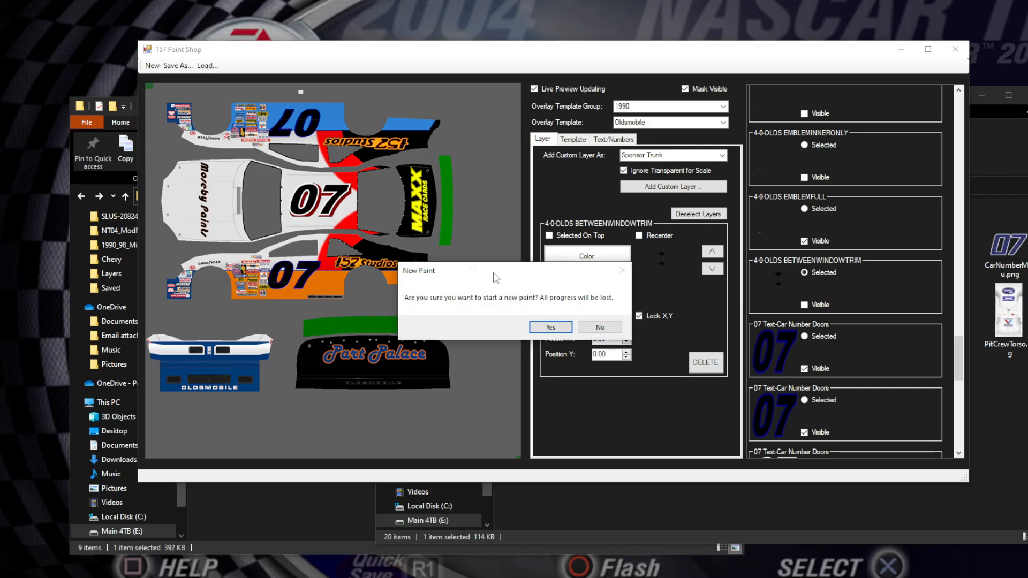
click(550, 327)
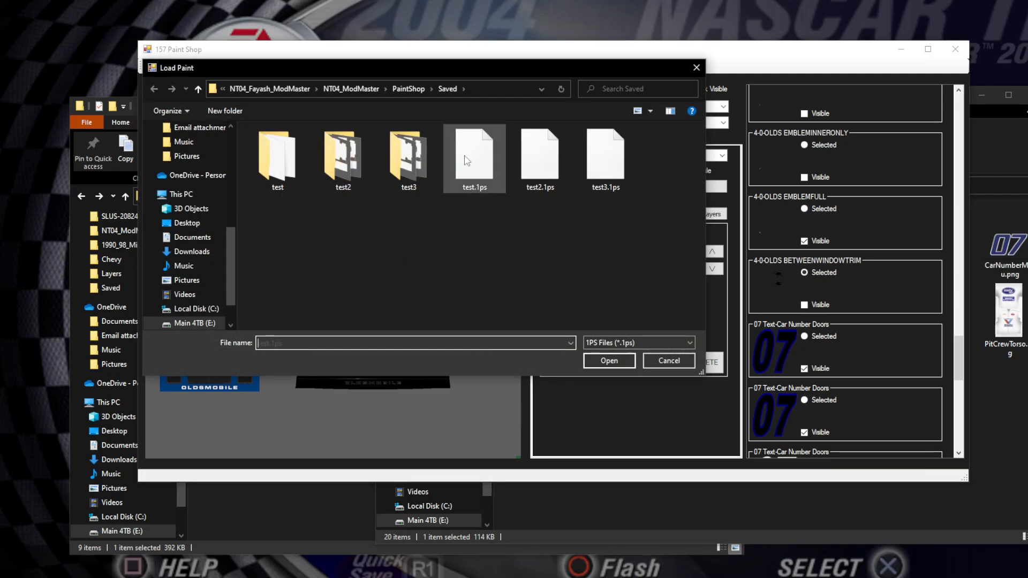
click(605, 160)
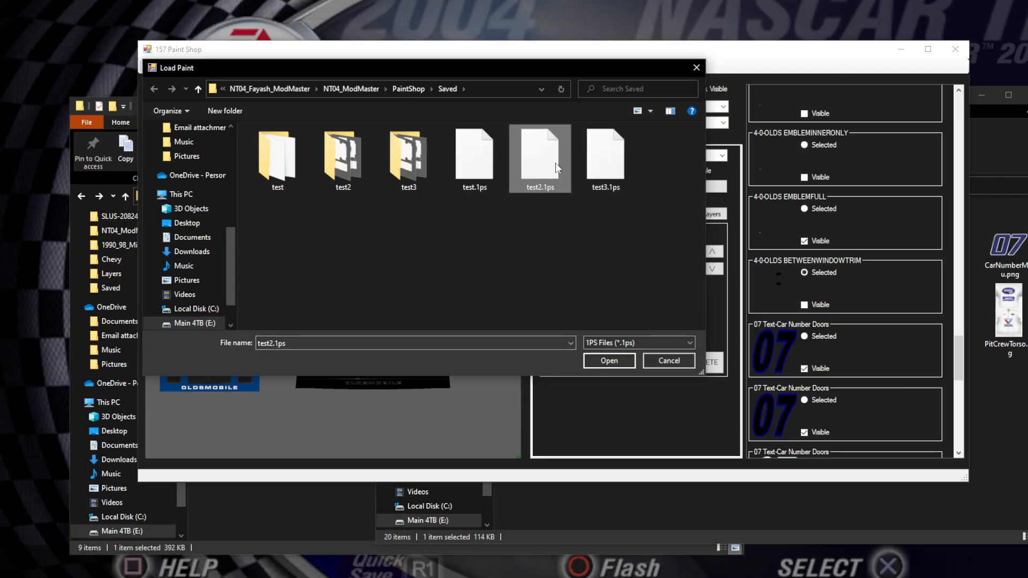
double_click(538, 161)
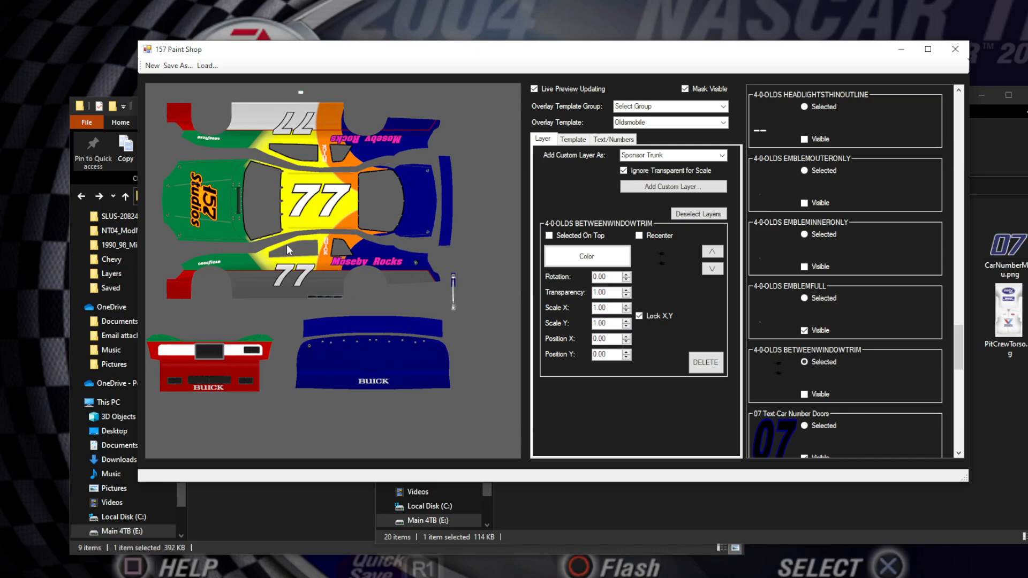
- Load the saved paint test.1ps in place of the current one and look through the layer list down to Base
click(152, 65)
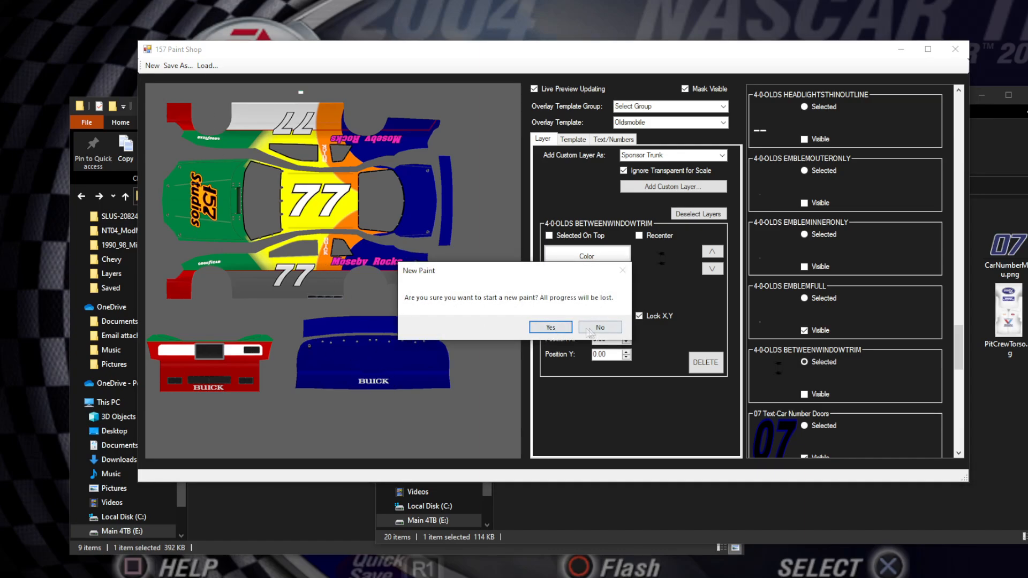
click(599, 328)
click(207, 65)
click(556, 327)
double_click(493, 183)
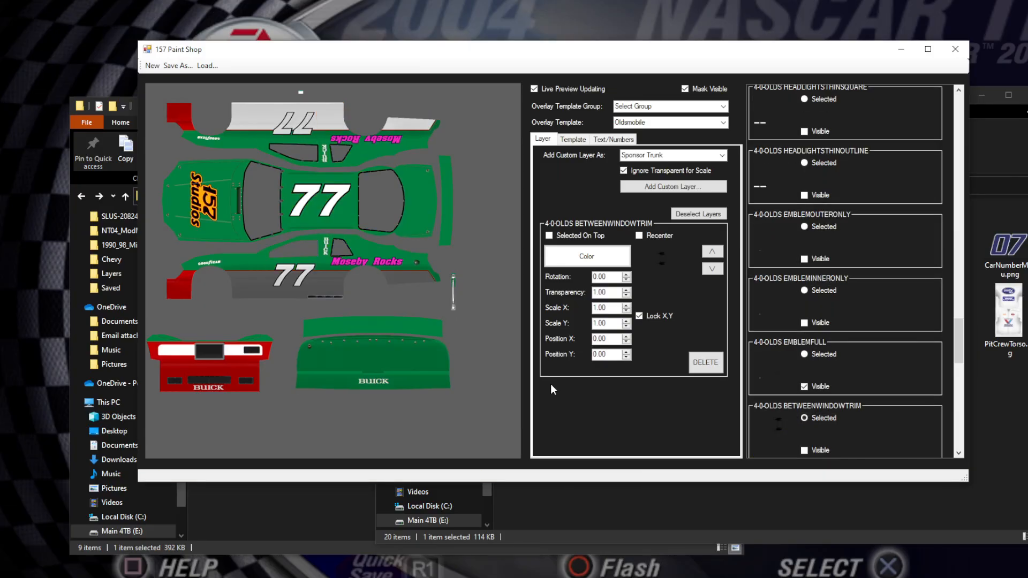
scroll(775, 348, down, 6)
scroll(775, 350, down, 3)
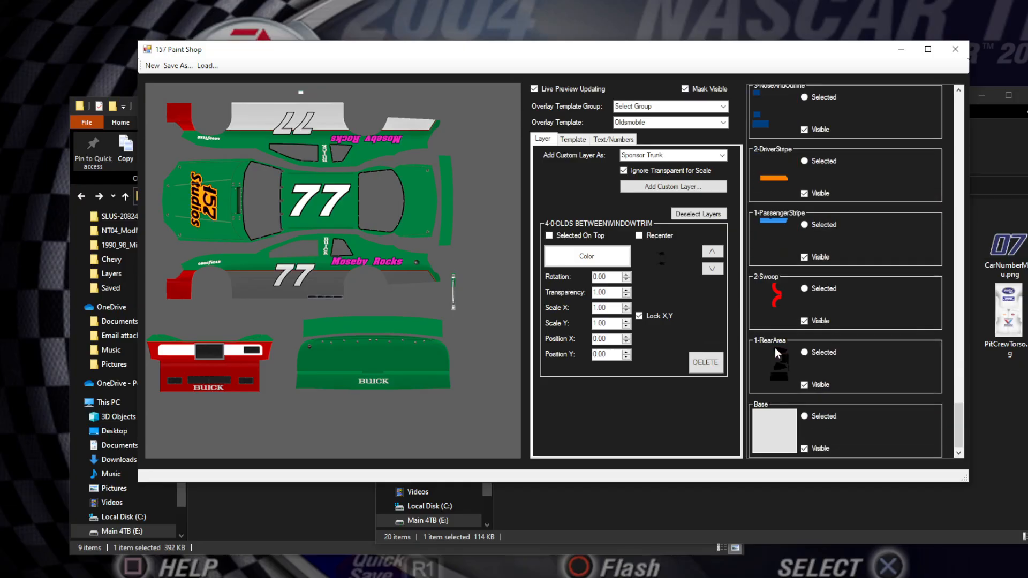
scroll(777, 371, up, 3)
click(654, 541)
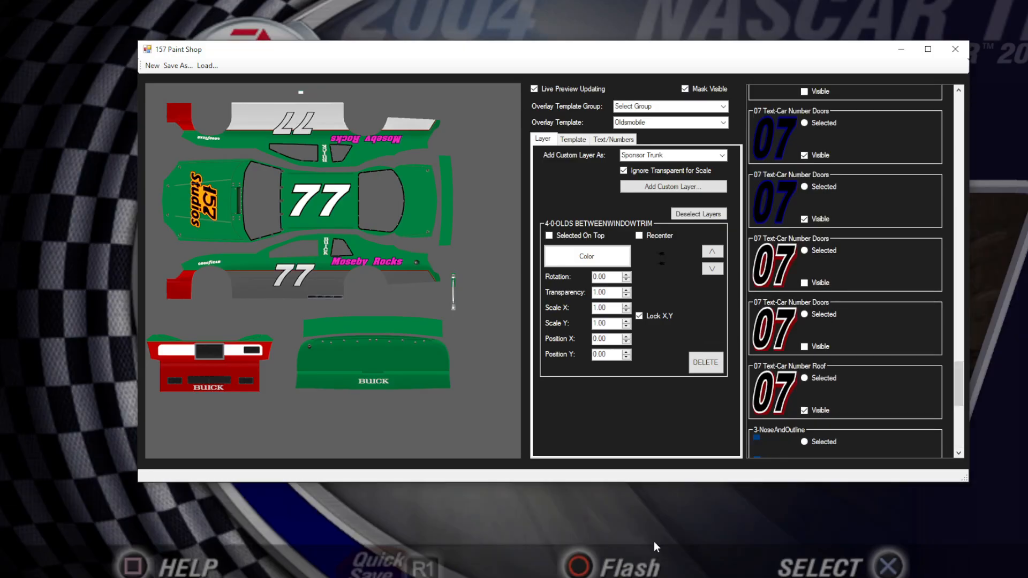